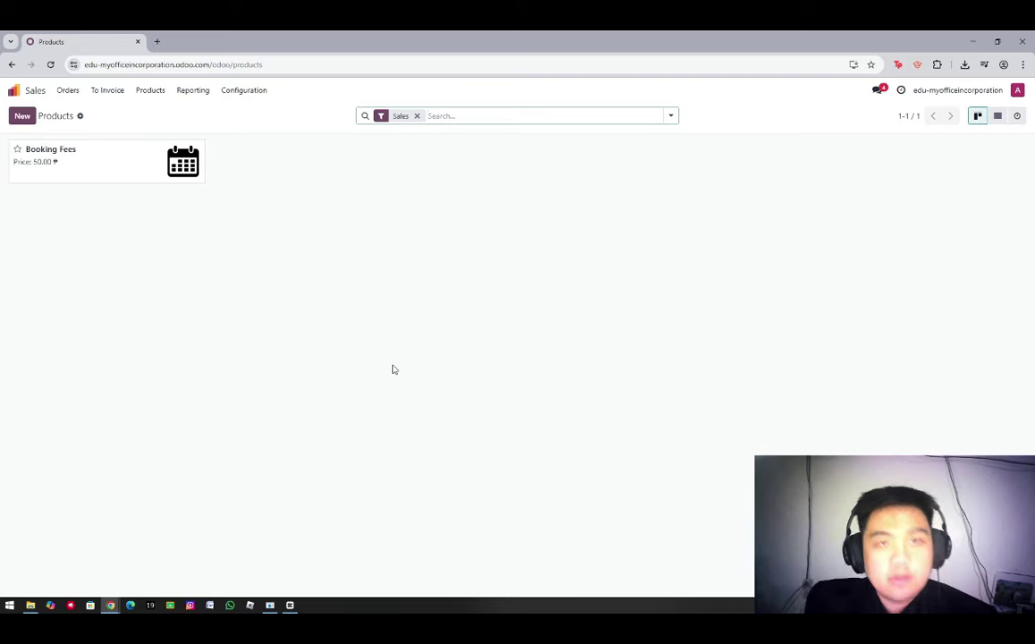
Create a new Sales product named Large Desk, invoiced on delivered quantities
click(150, 92)
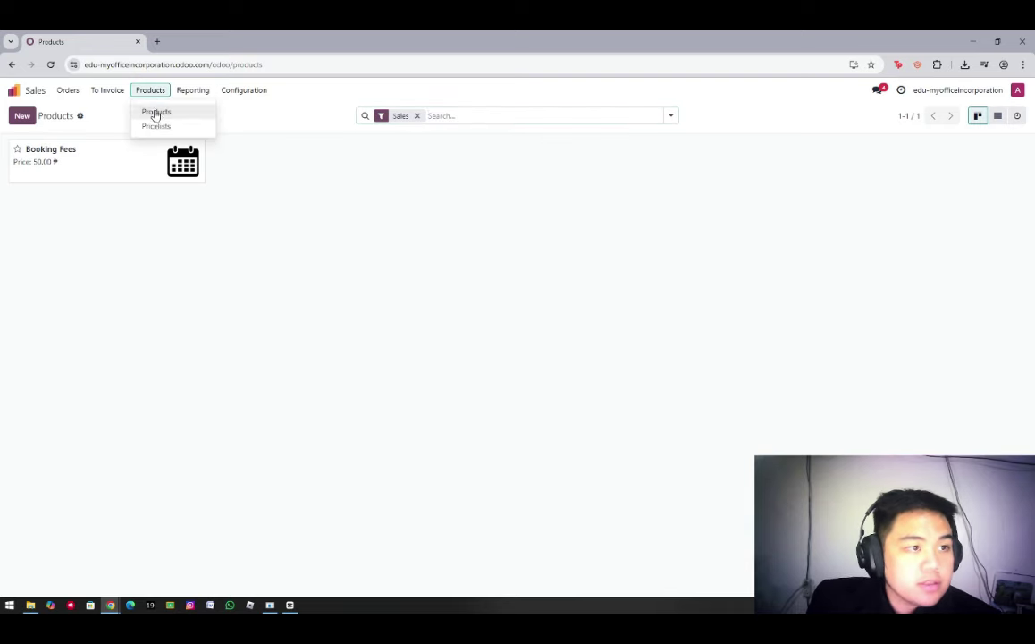
click(153, 110)
click(22, 117)
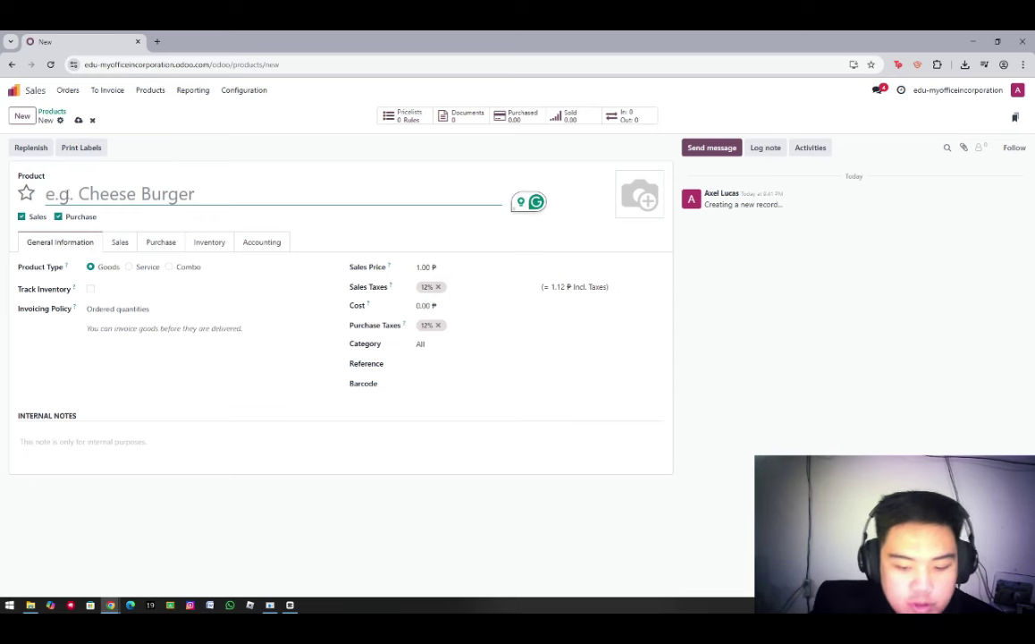
text(Large Desk)
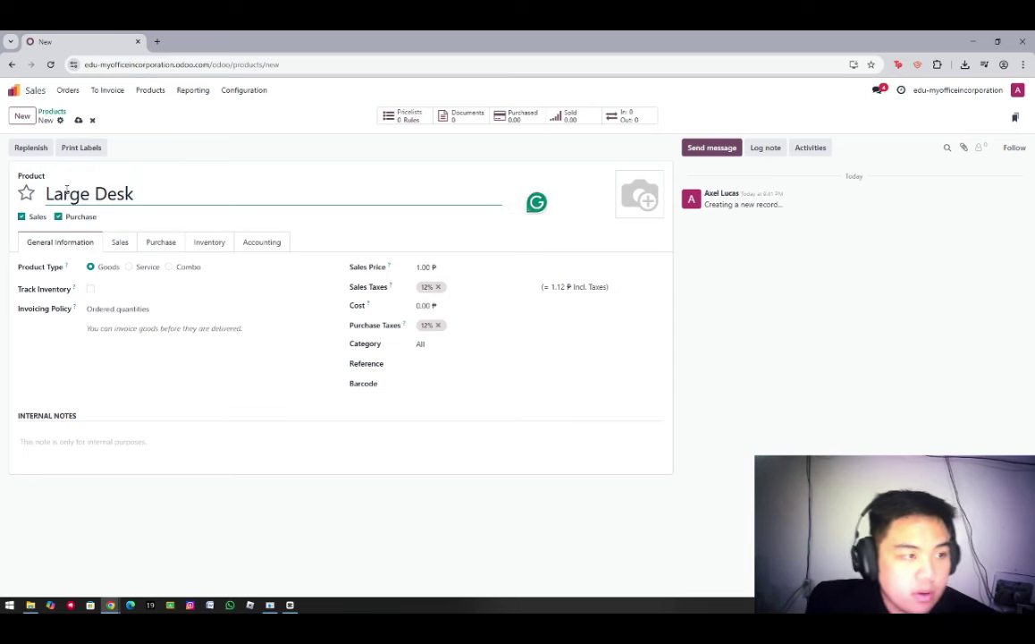
click(125, 309)
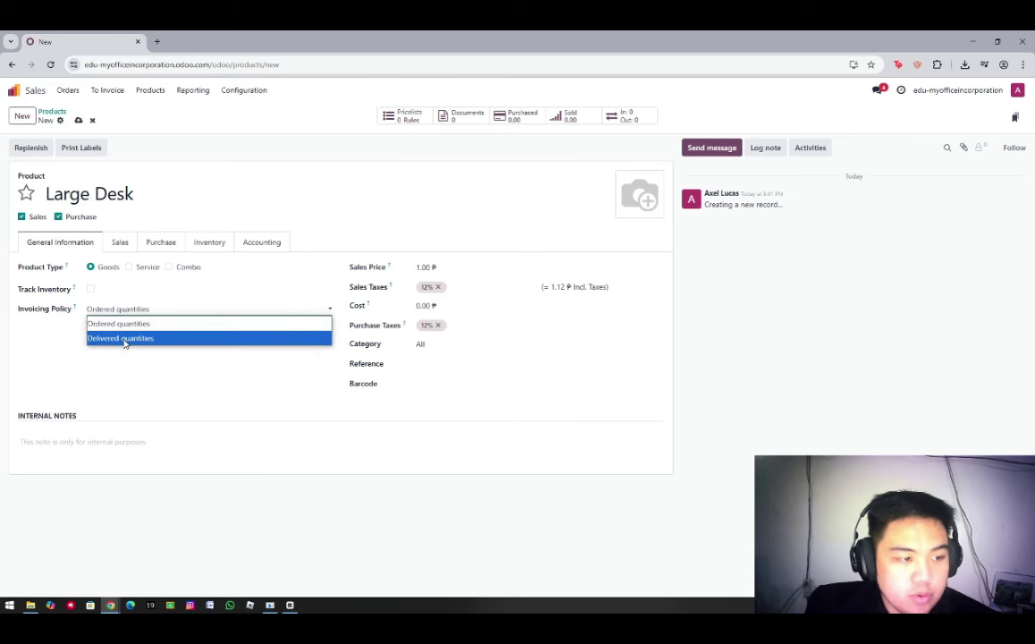
click(126, 340)
Set sales price 200.00, cost 140.00, category All / Saleable and internal reference 0001
click(438, 268)
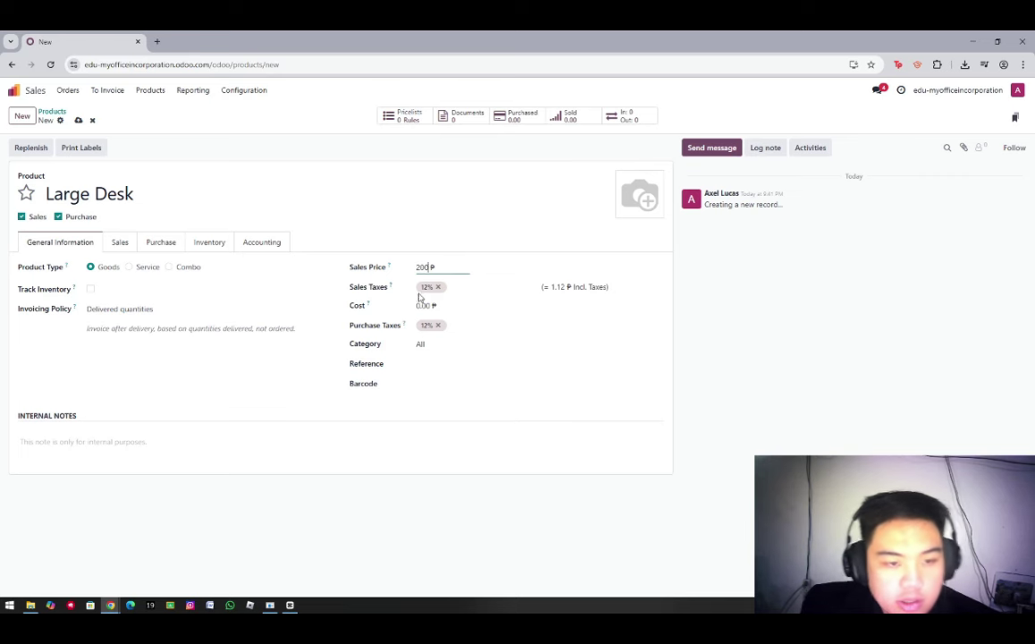
click(429, 305)
text(140)
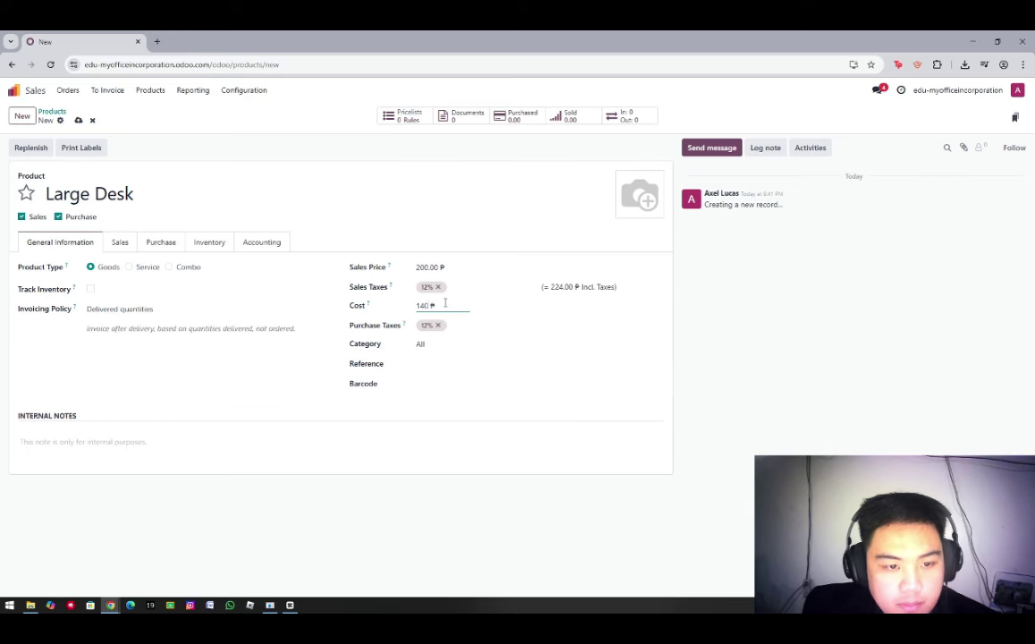
click(452, 346)
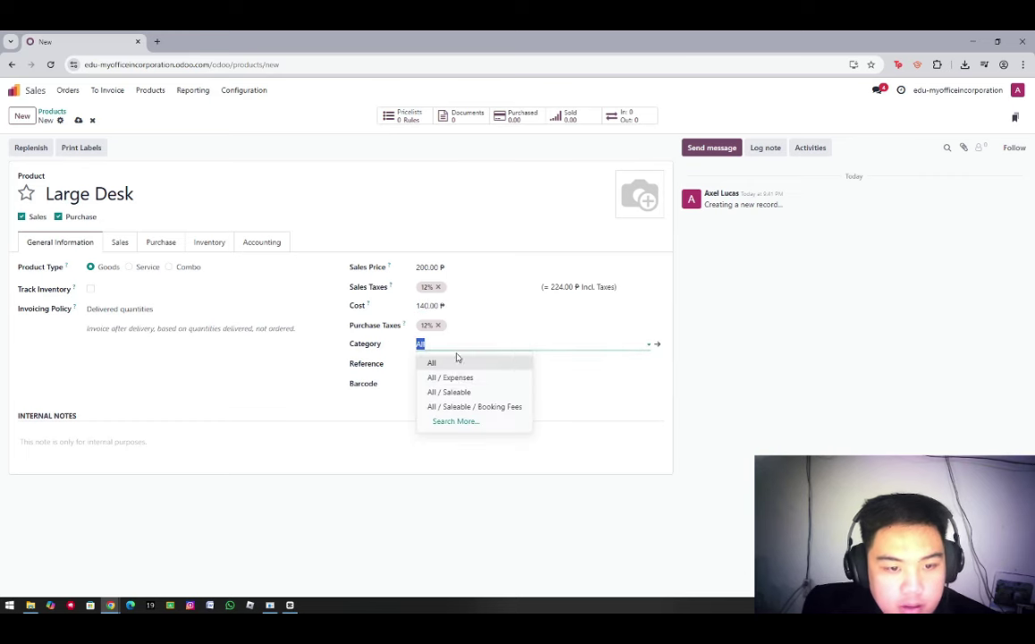
click(468, 388)
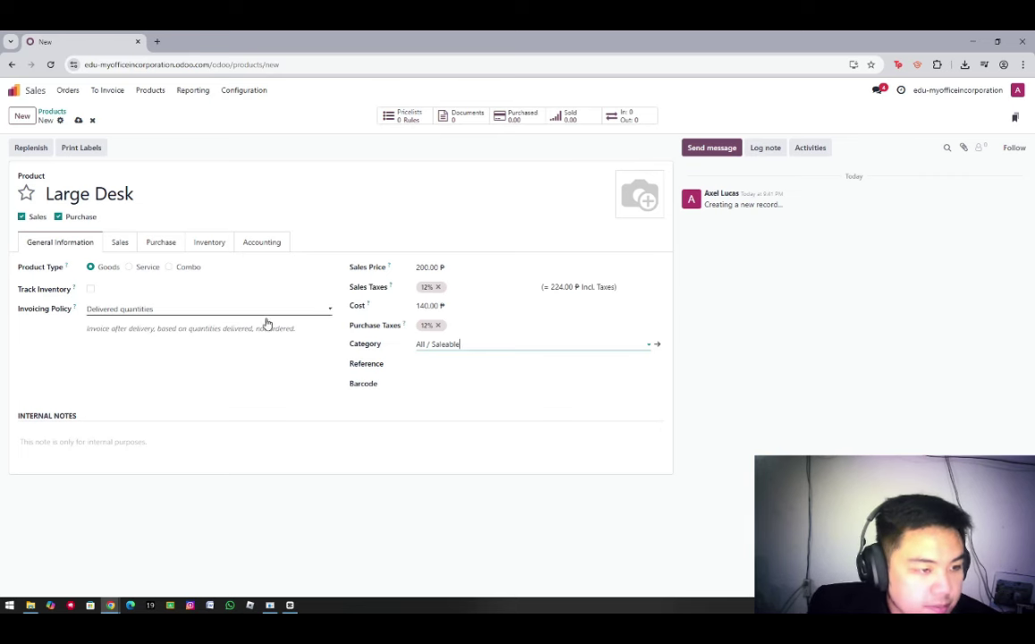
click(426, 365)
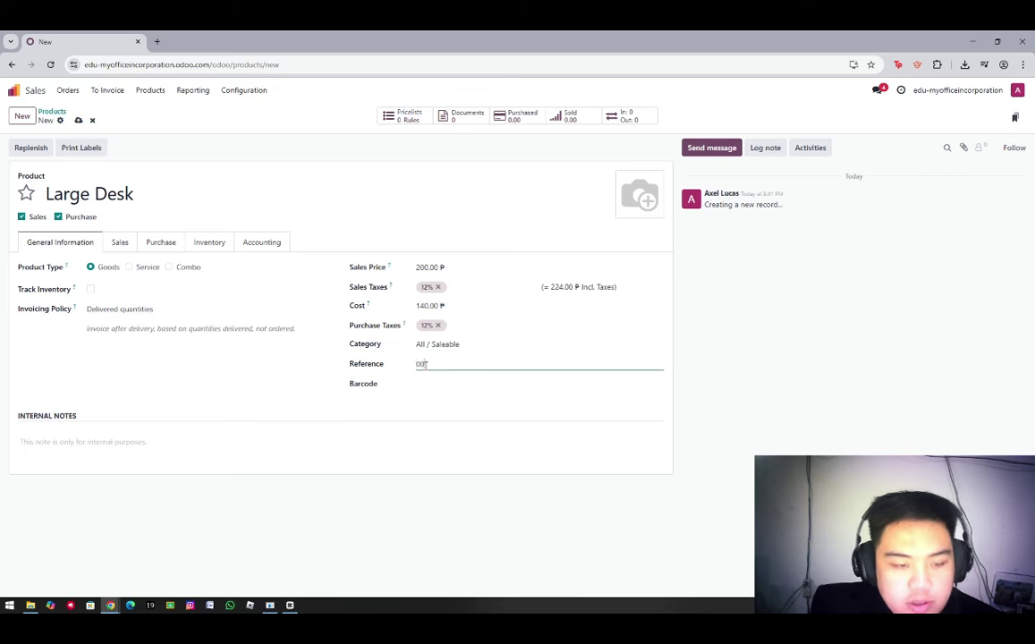
click(120, 242)
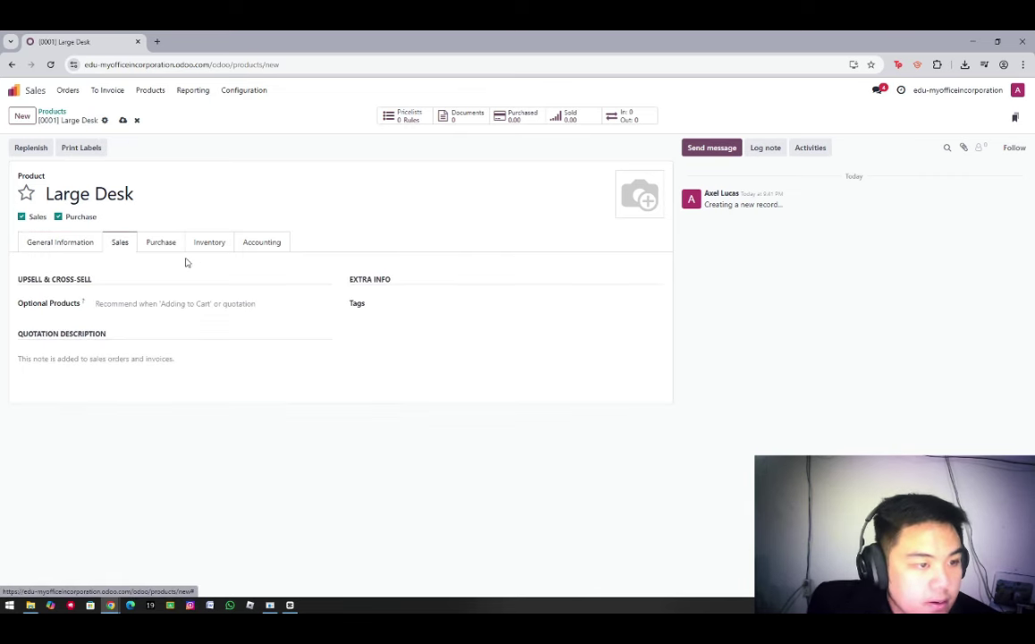
Add a vendor line on the Purchase tab and create Wood Corner as a new vendor with details
click(163, 245)
click(51, 285)
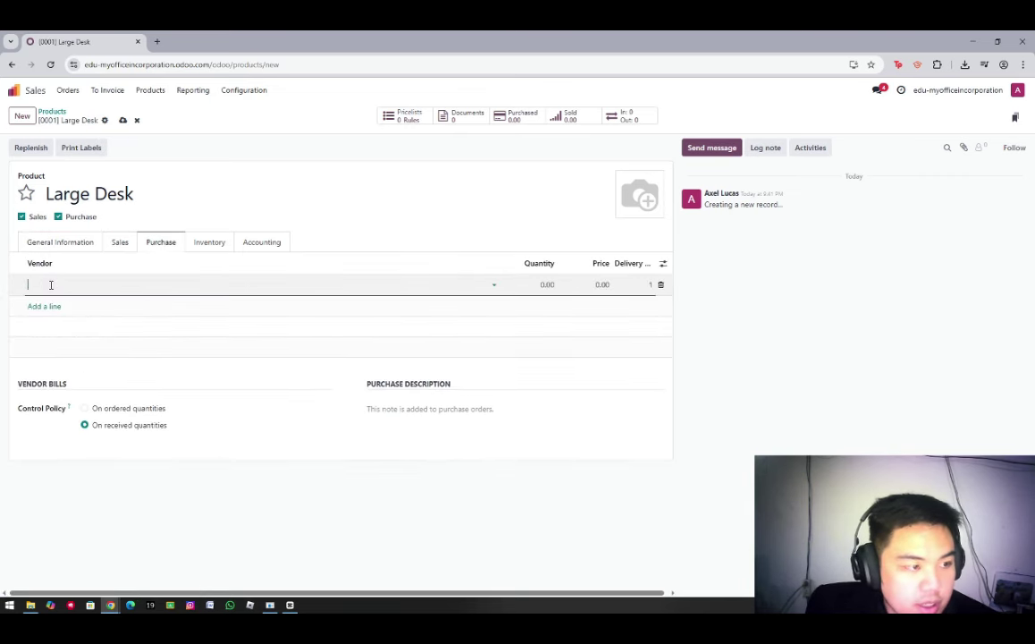
text(Wood Co)
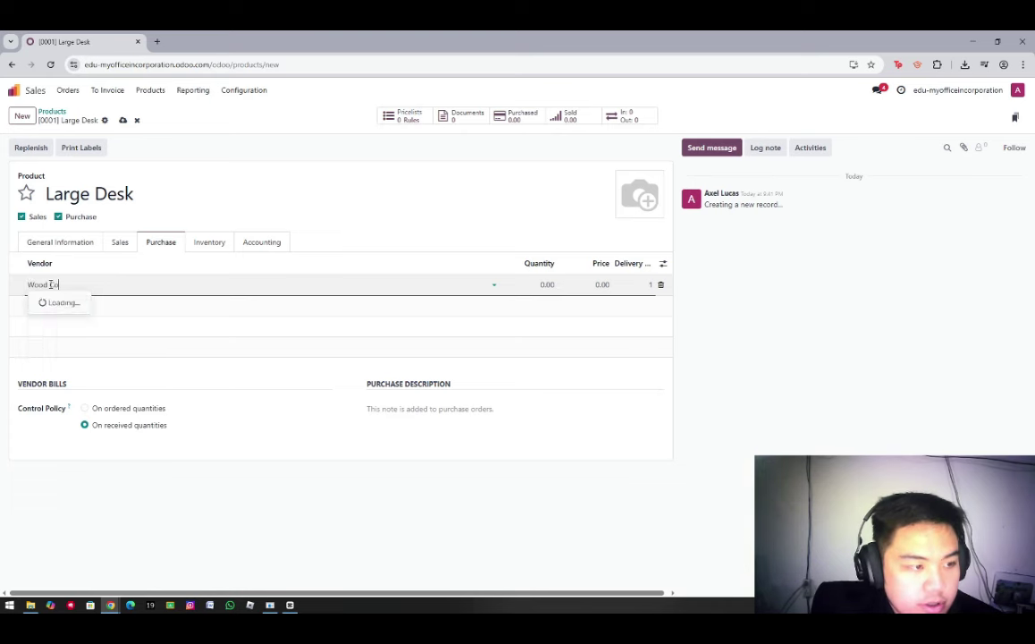
text(rner)
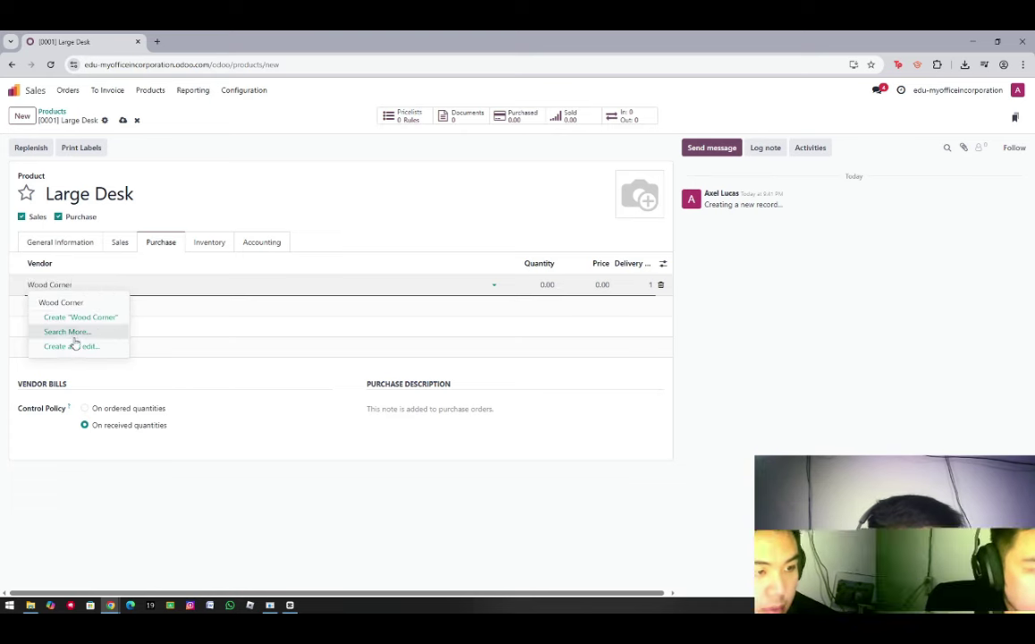
click(71, 346)
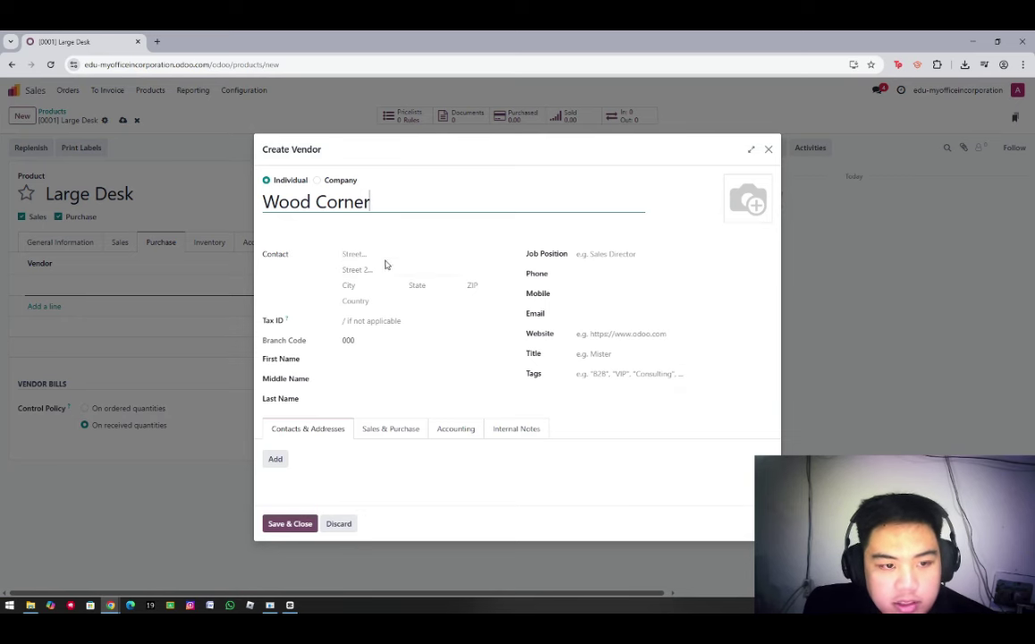
Fill in the vendor's street, city, ZIP code, state Arizona and country United States
click(372, 255)
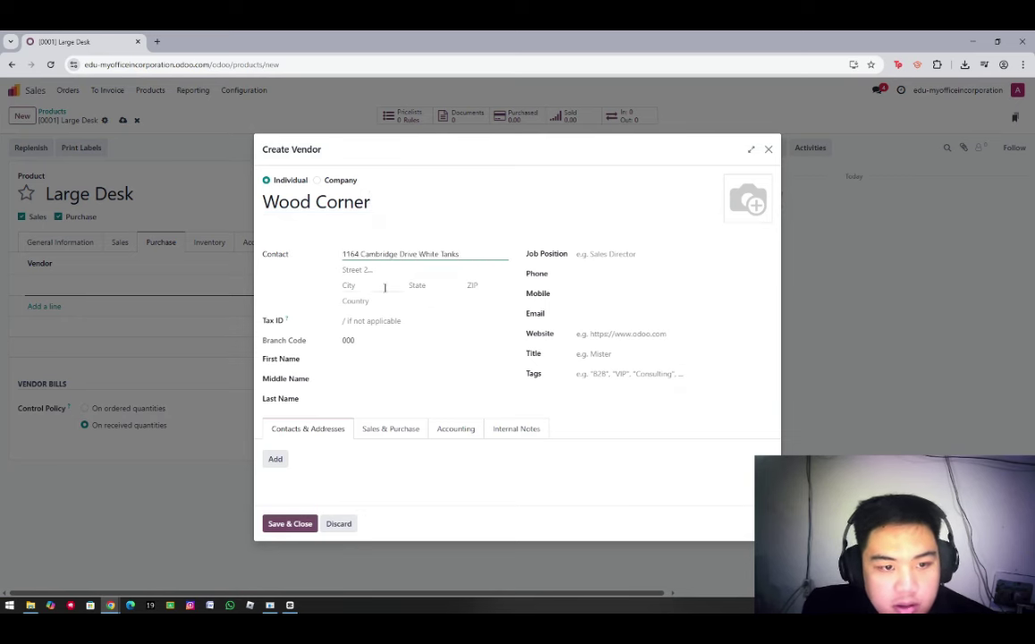
click(385, 286)
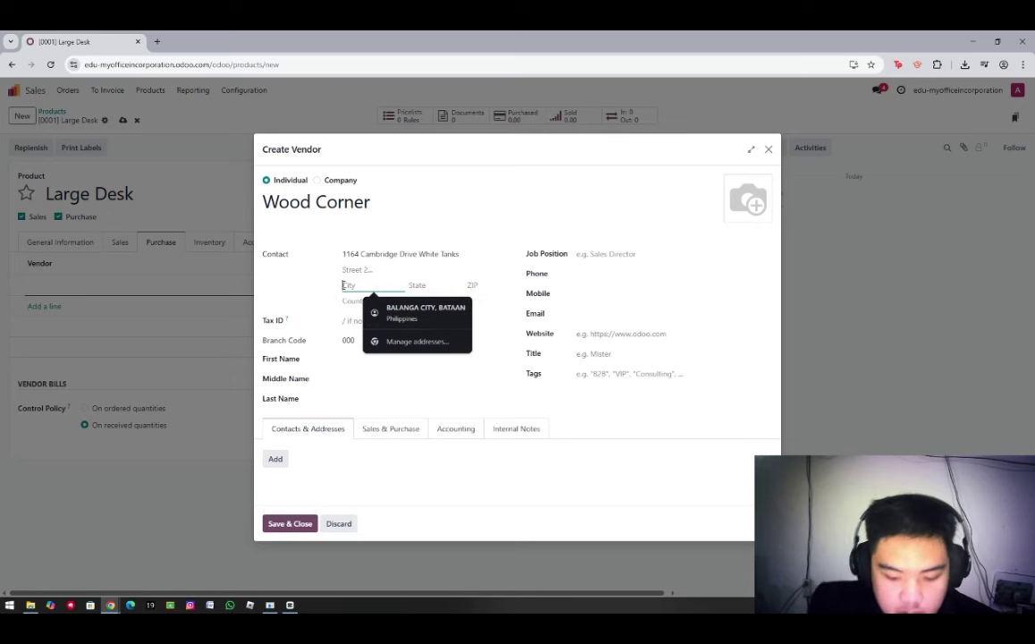
click(385, 301)
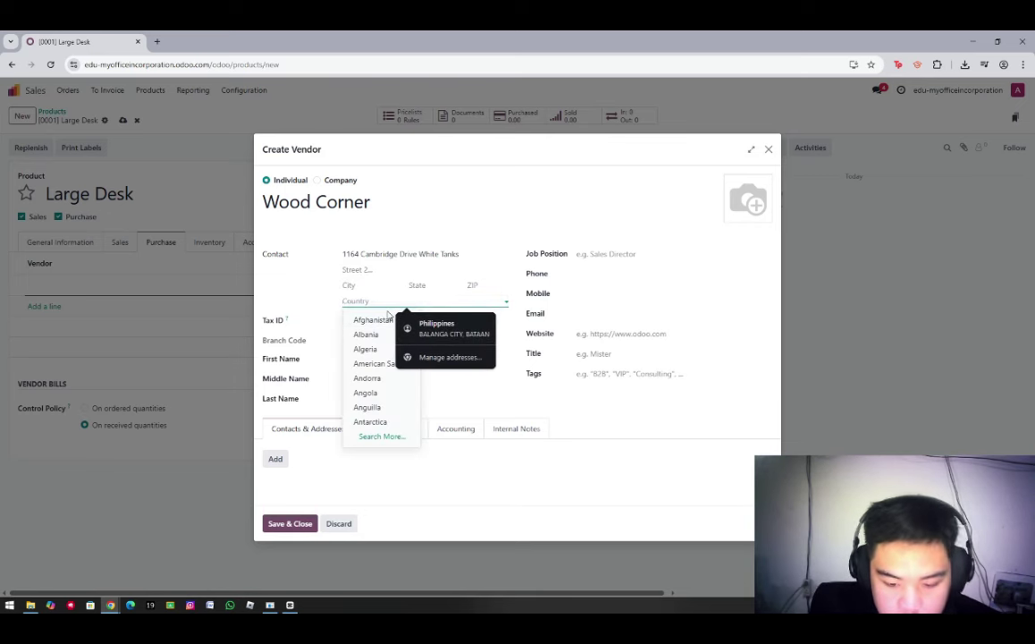
text(united)
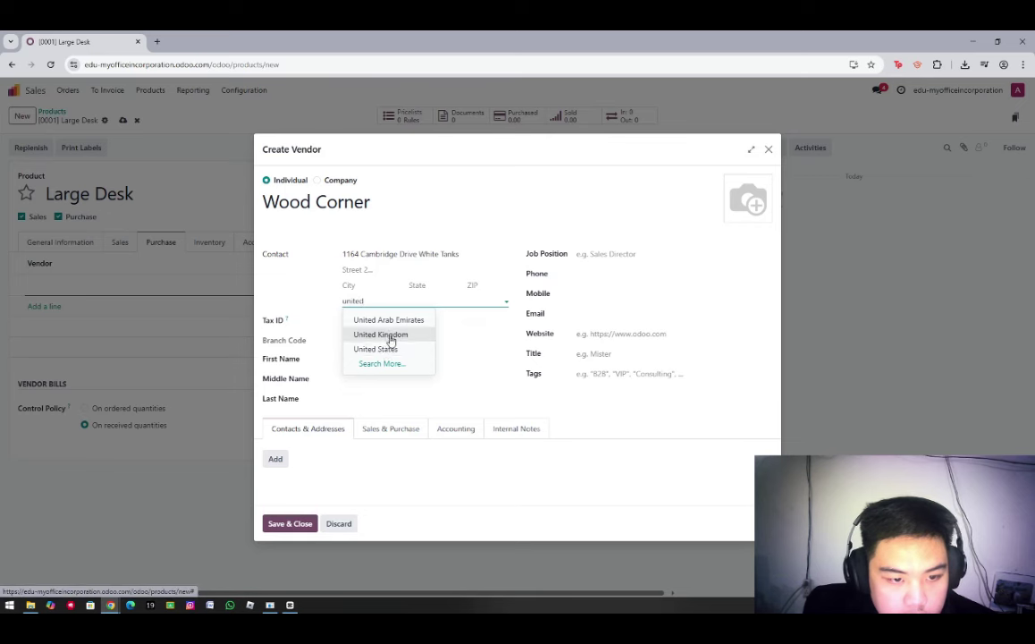
click(370, 348)
click(418, 286)
text(texa)
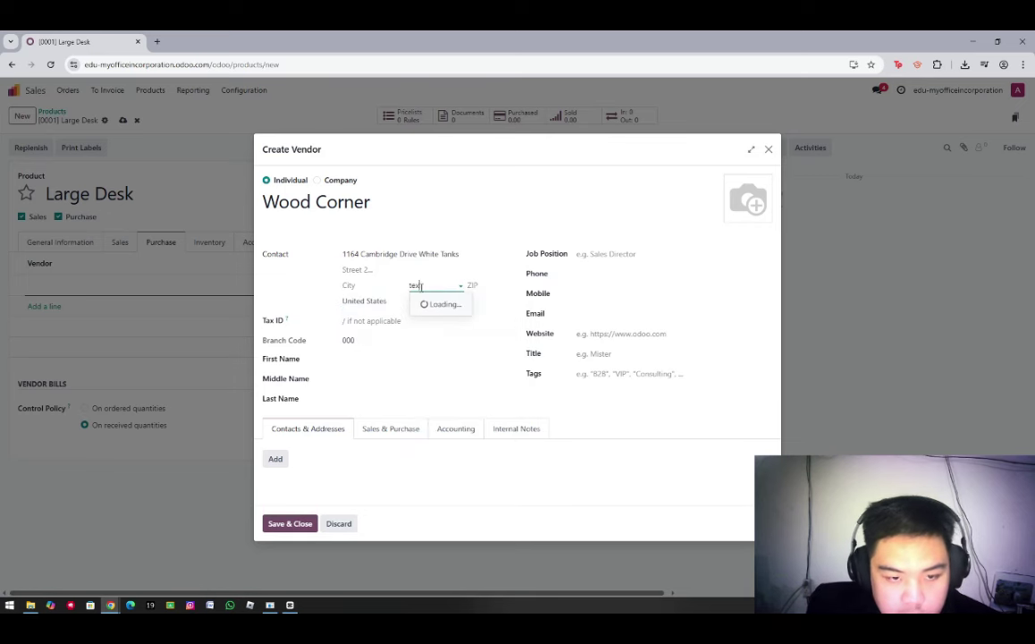
text(ari)
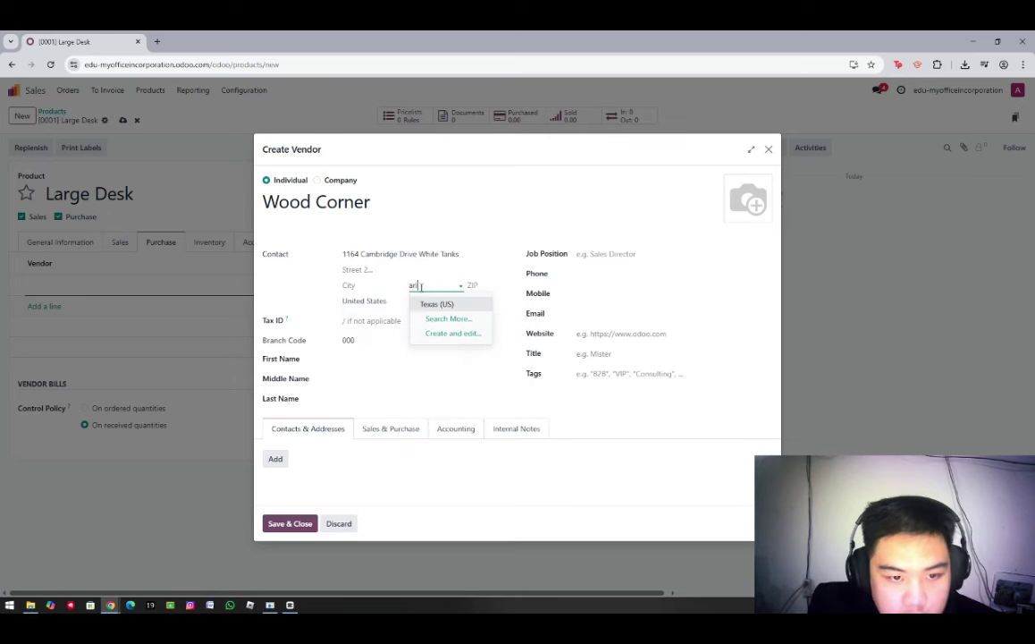
text(z)
click(437, 304)
click(469, 284)
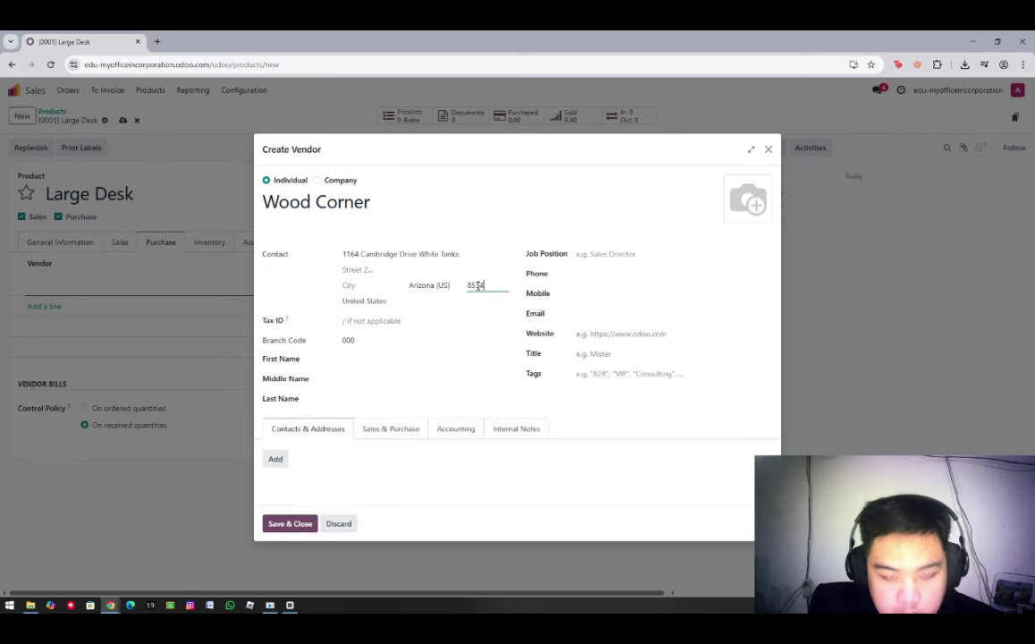
Enter the contact's first and last name, e-mail address and mobile number
click(364, 358)
text(Axel)
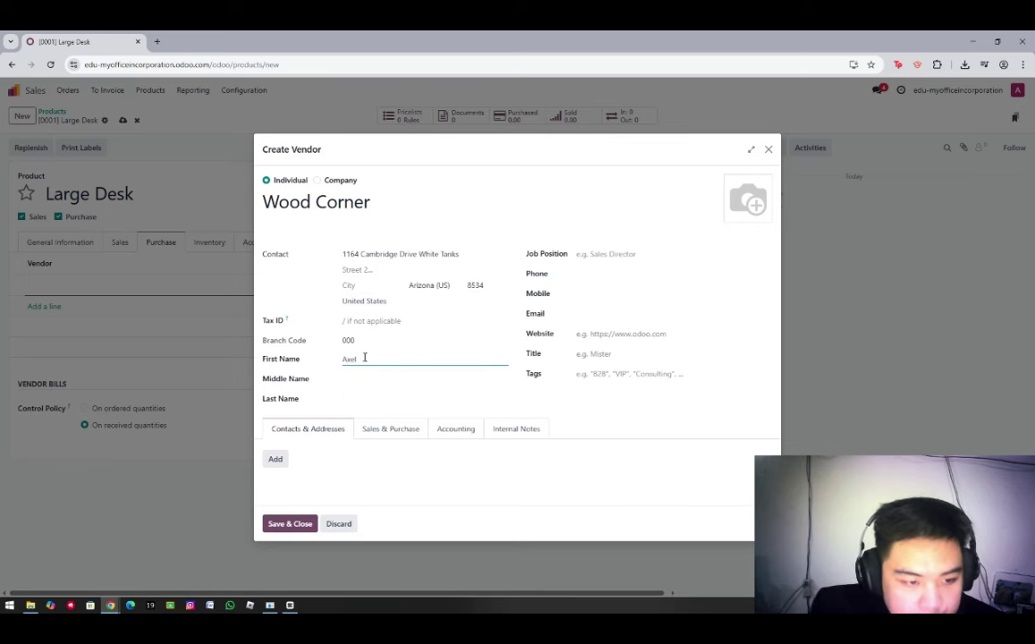
click(347, 399)
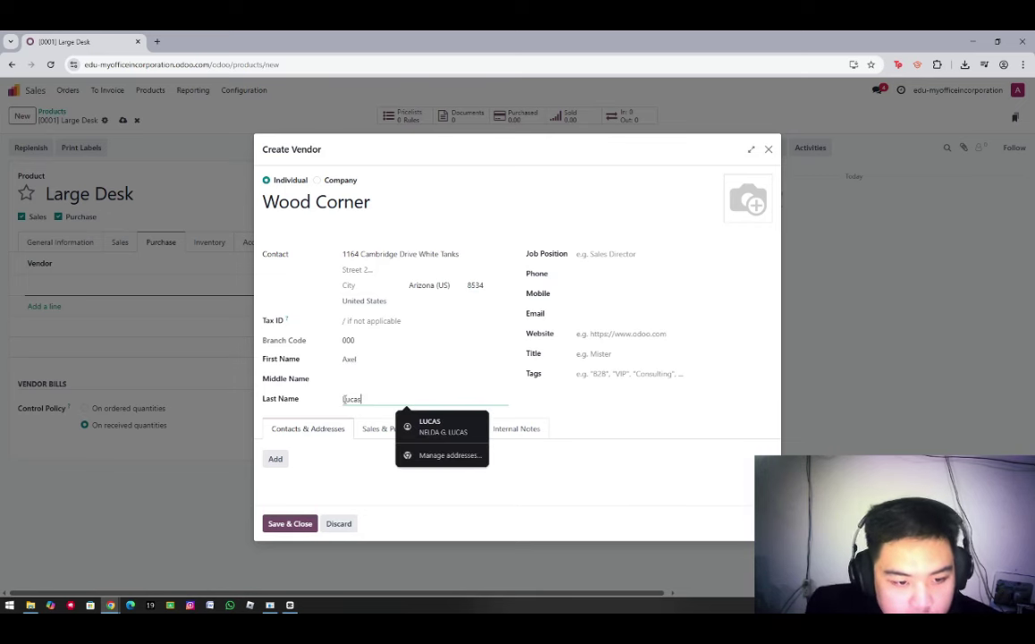
click(590, 315)
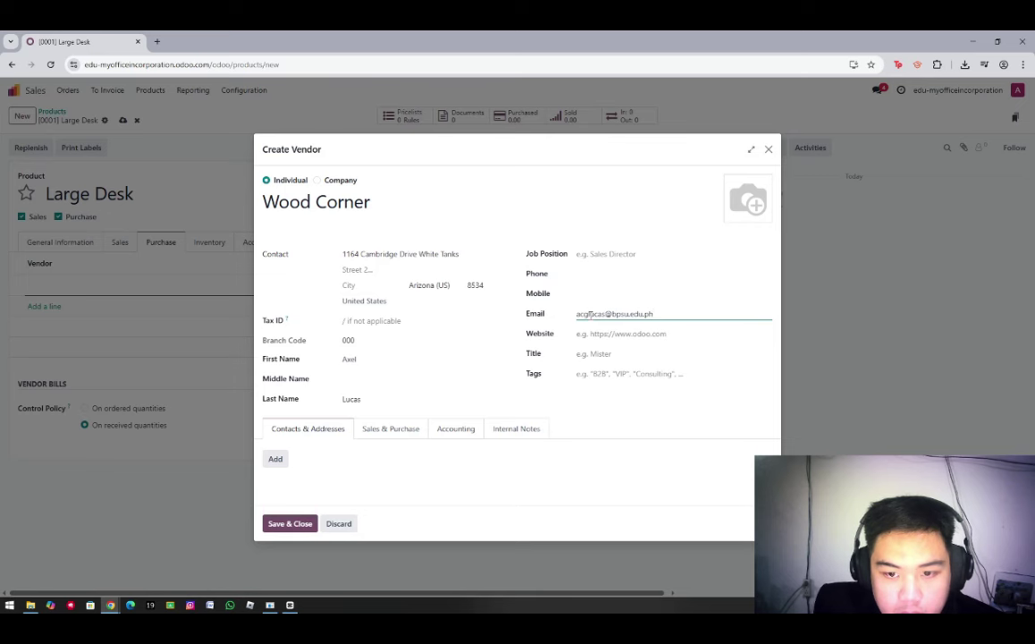
click(584, 291)
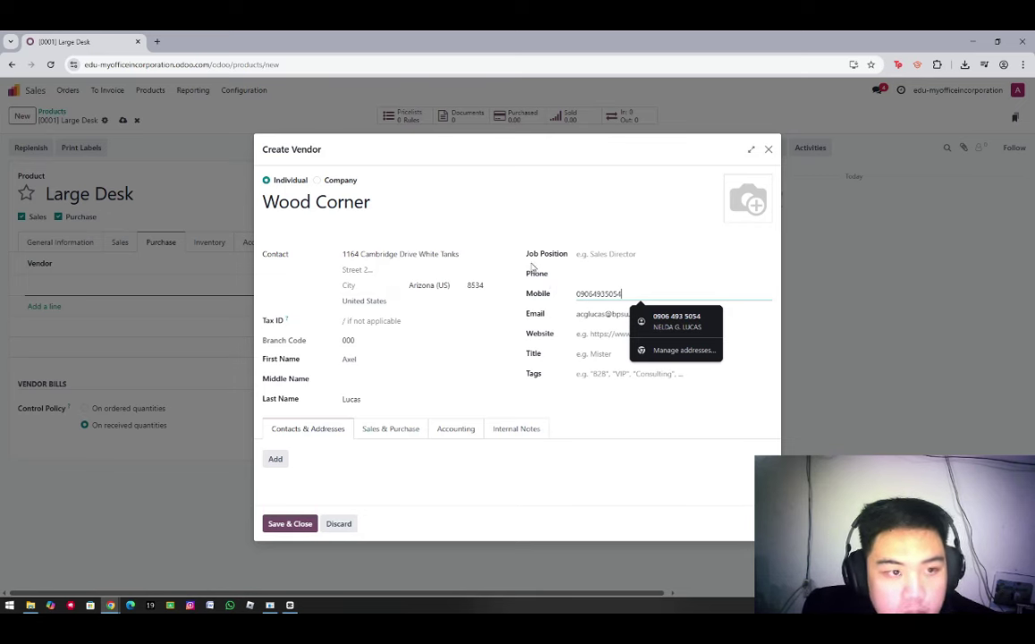
Upload the OBS\Logo image as Wood Corner's picture and save the vendor
click(734, 214)
click(47, 253)
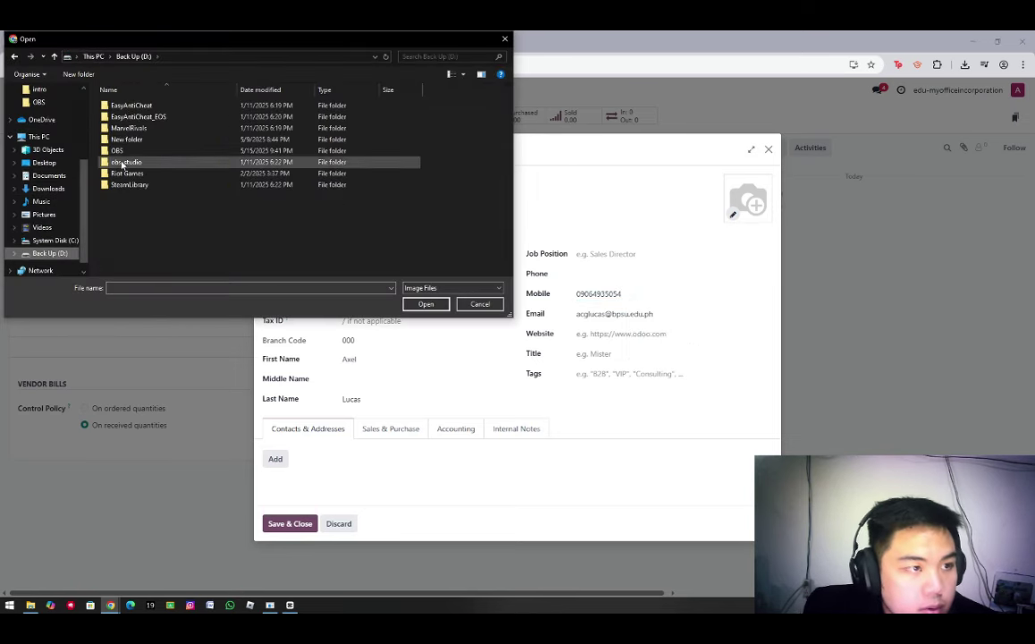
double_click(126, 156)
click(221, 105)
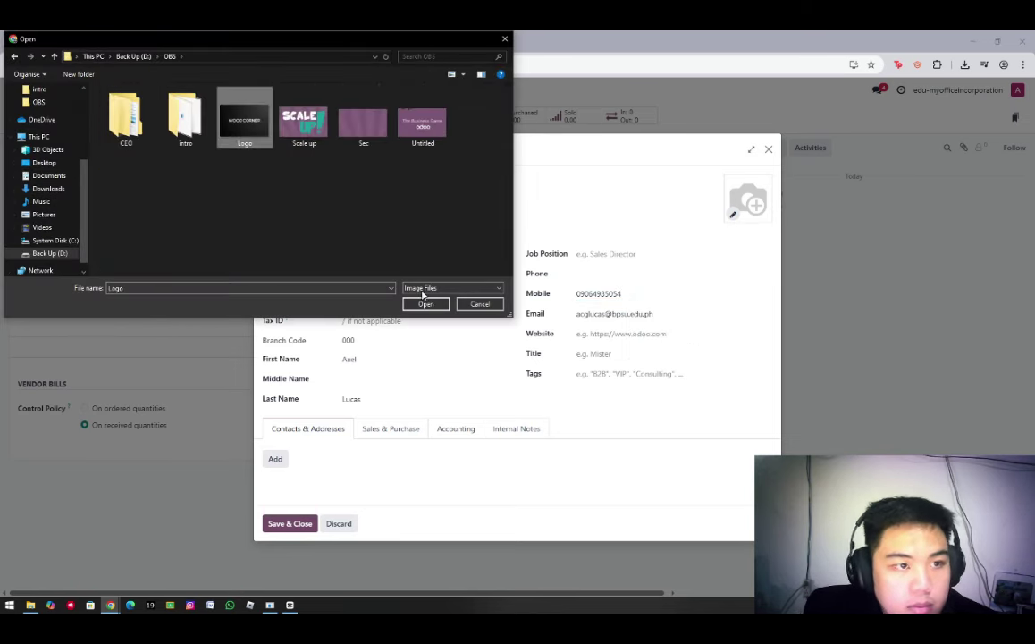
click(426, 303)
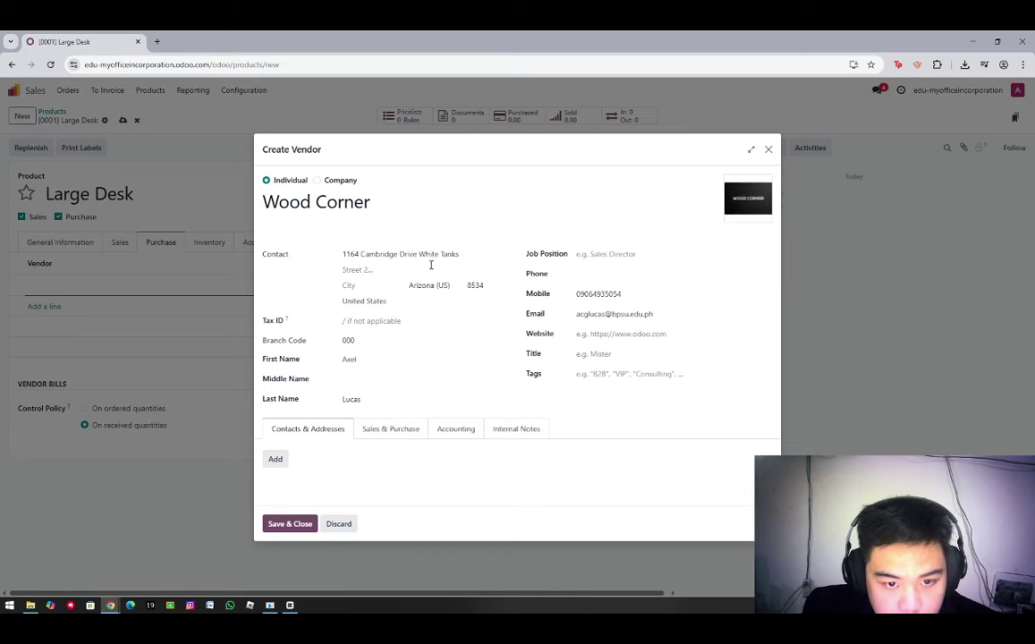
click(290, 524)
Set the Wood Corner vendor line's quantity to 1
key(Tab)
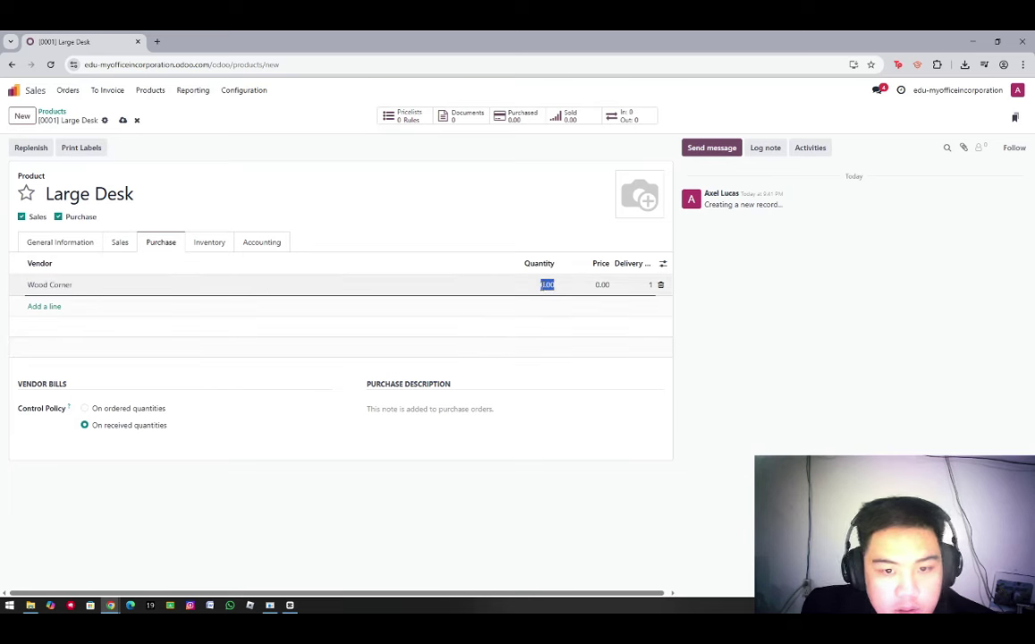
text(1)
key(Tab)
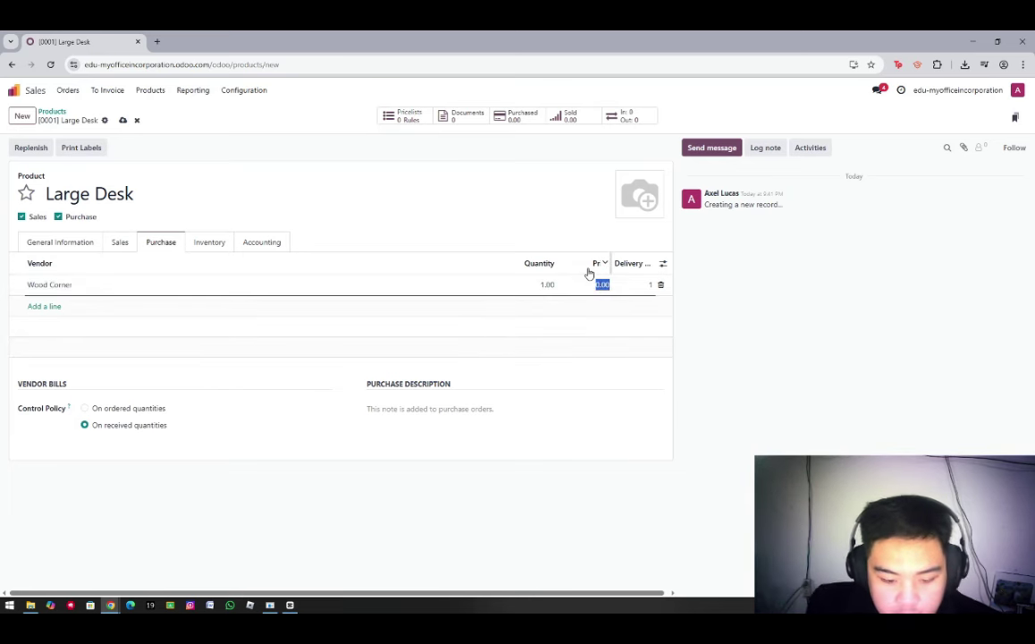
Price the first Wood Corner line at 140.00 and add a second Wood Corner line for quantity 10
text(140)
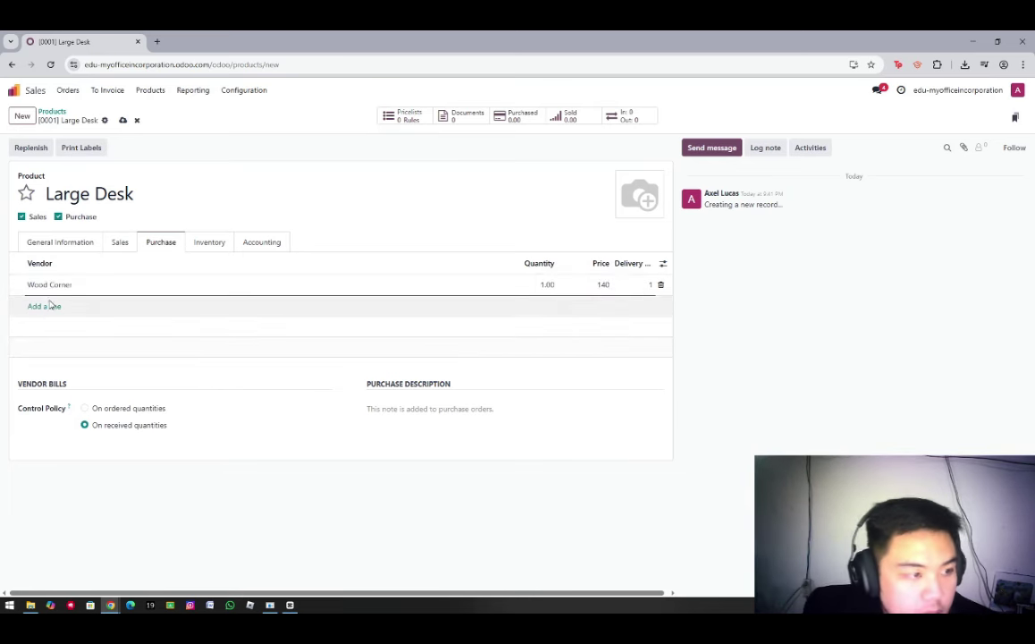
click(47, 307)
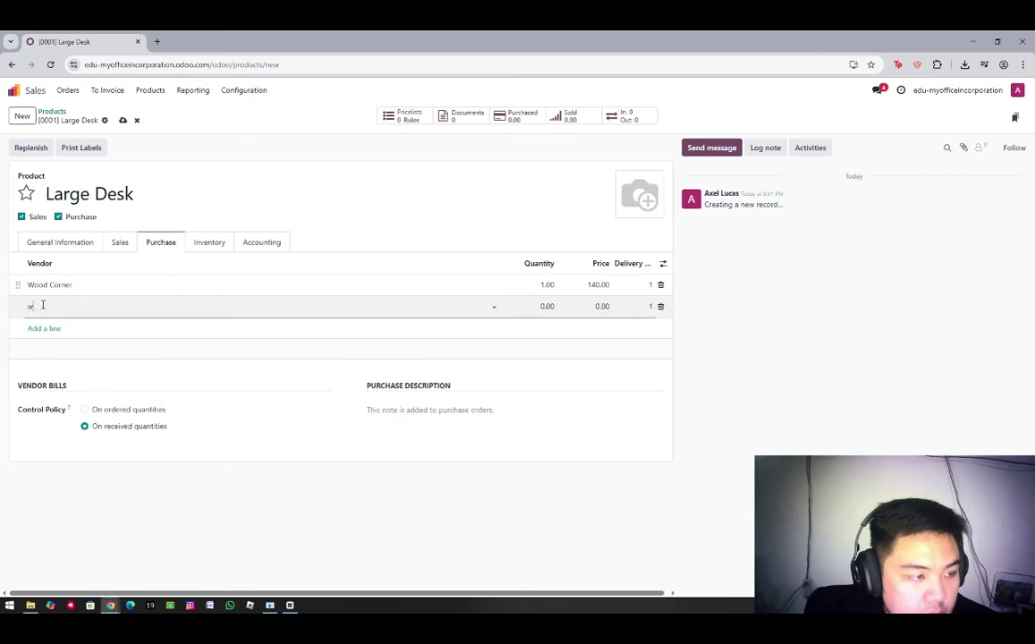
text(Wood)
click(55, 323)
key(Tab)
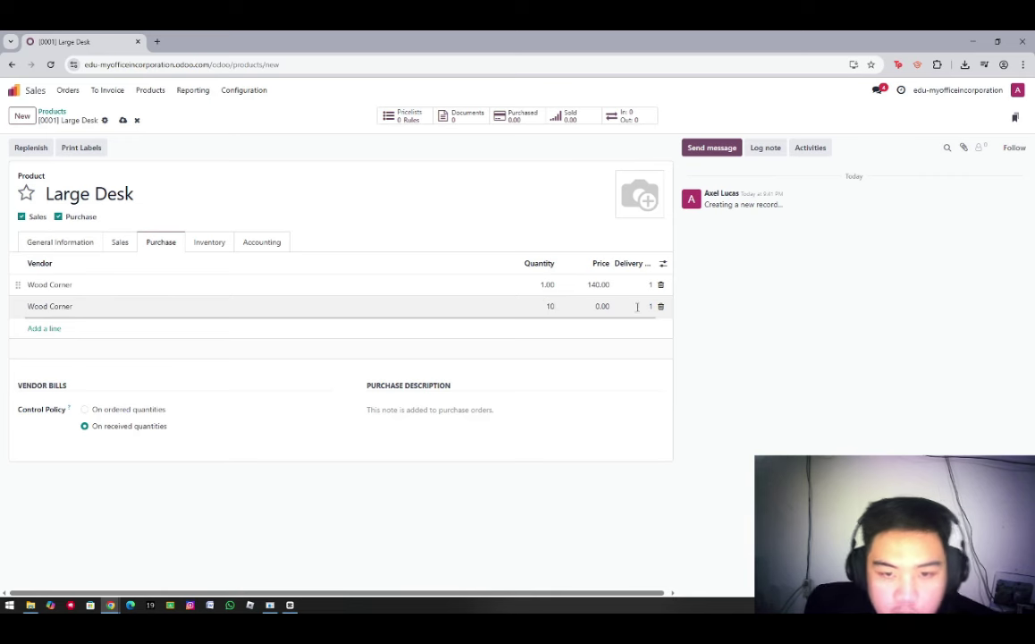
text(10)
key(Tab)
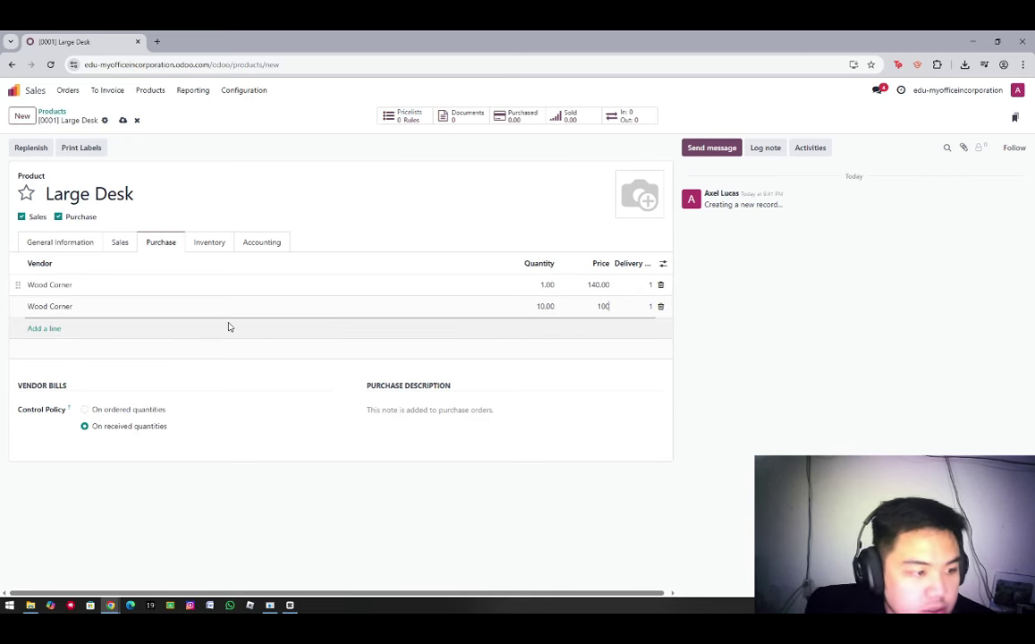
Upload the desk photo from Downloads as the Large Desk image and save the product
click(633, 200)
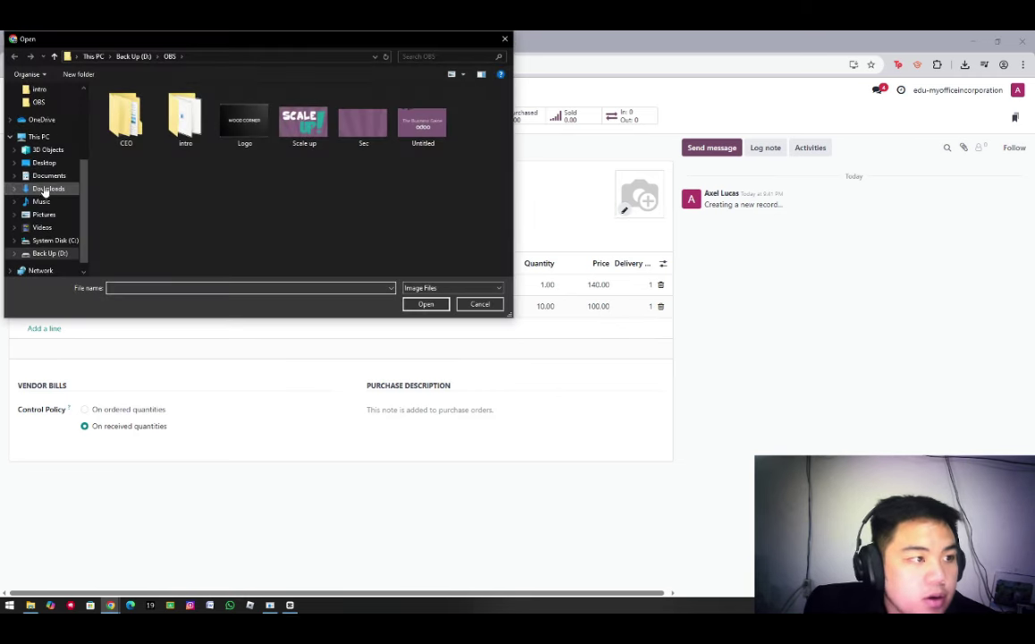
click(47, 188)
click(134, 117)
click(425, 304)
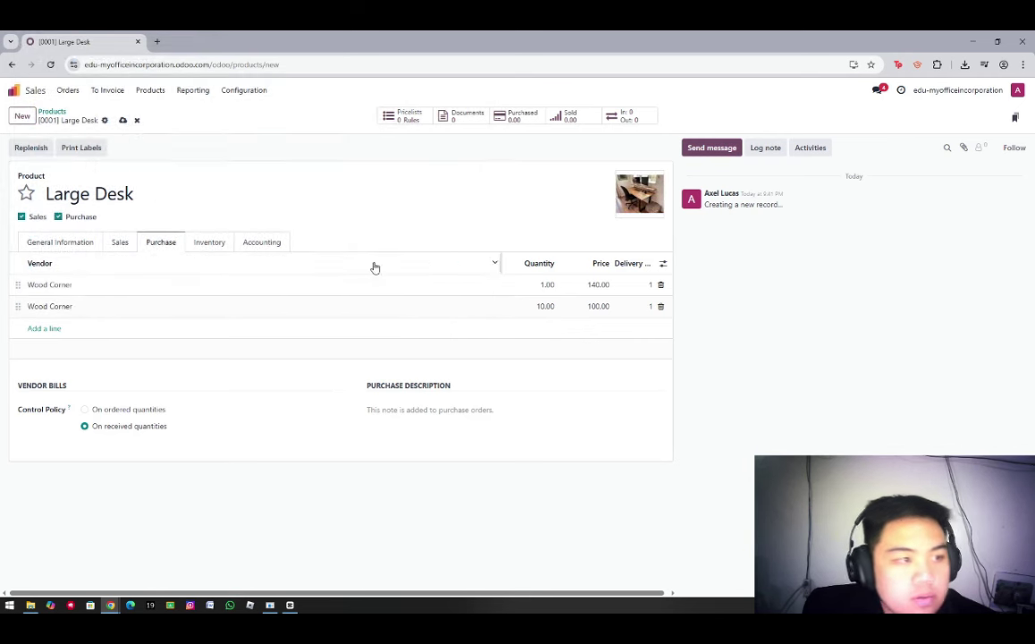
click(125, 121)
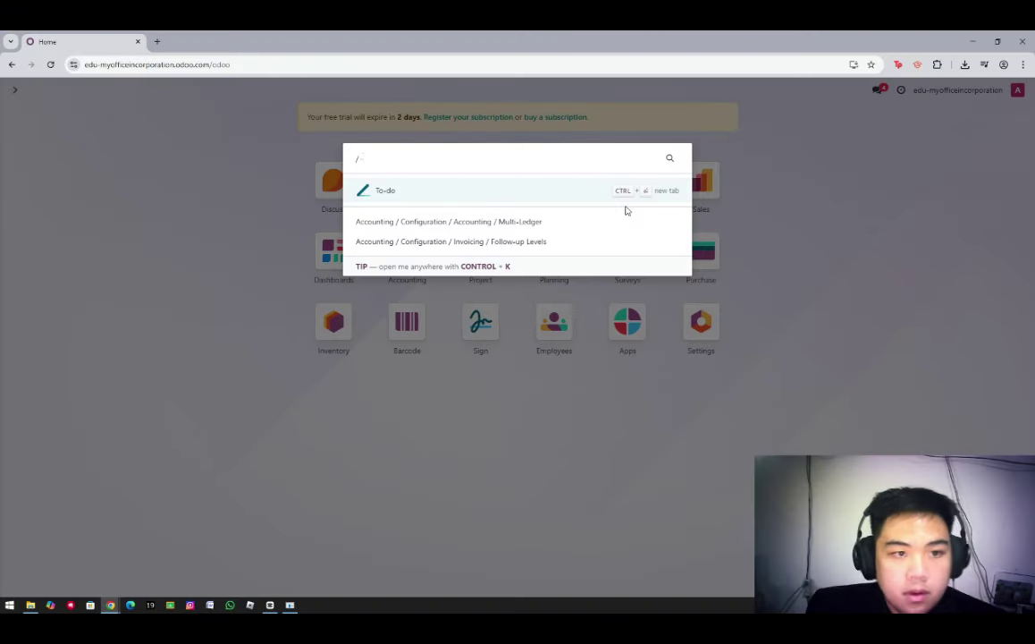
Start a new request for quotation in Purchase with Wood Corner as vendor
key(BackSpace)
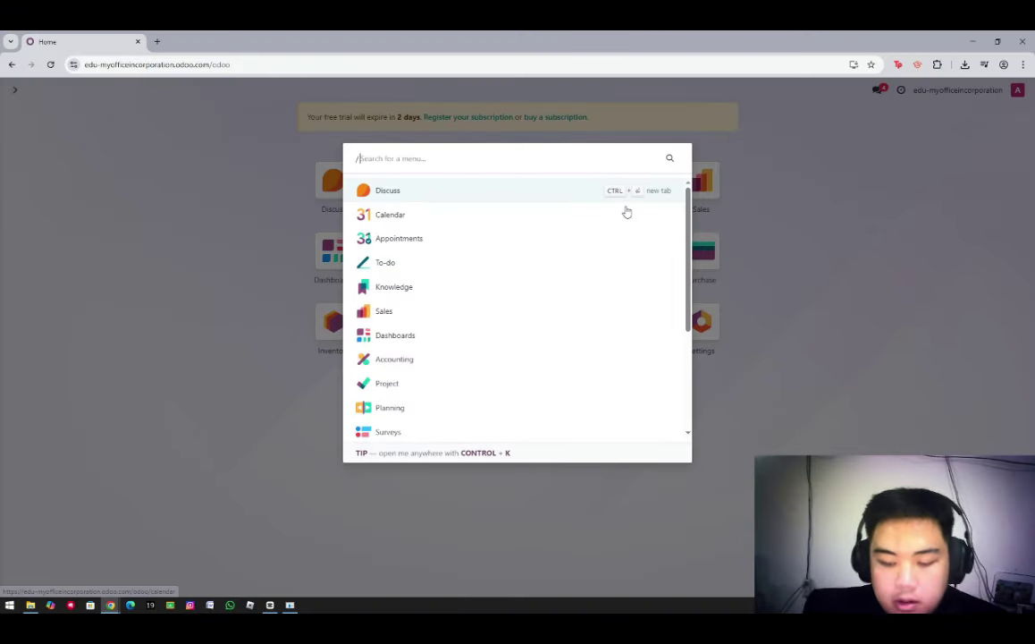
click(684, 266)
click(688, 261)
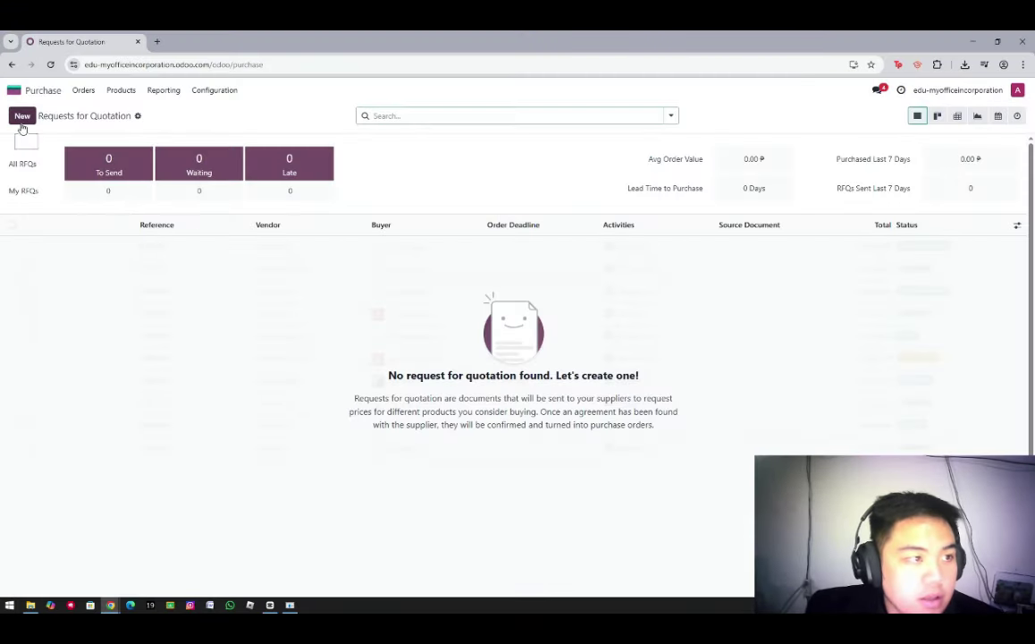
click(22, 117)
click(114, 218)
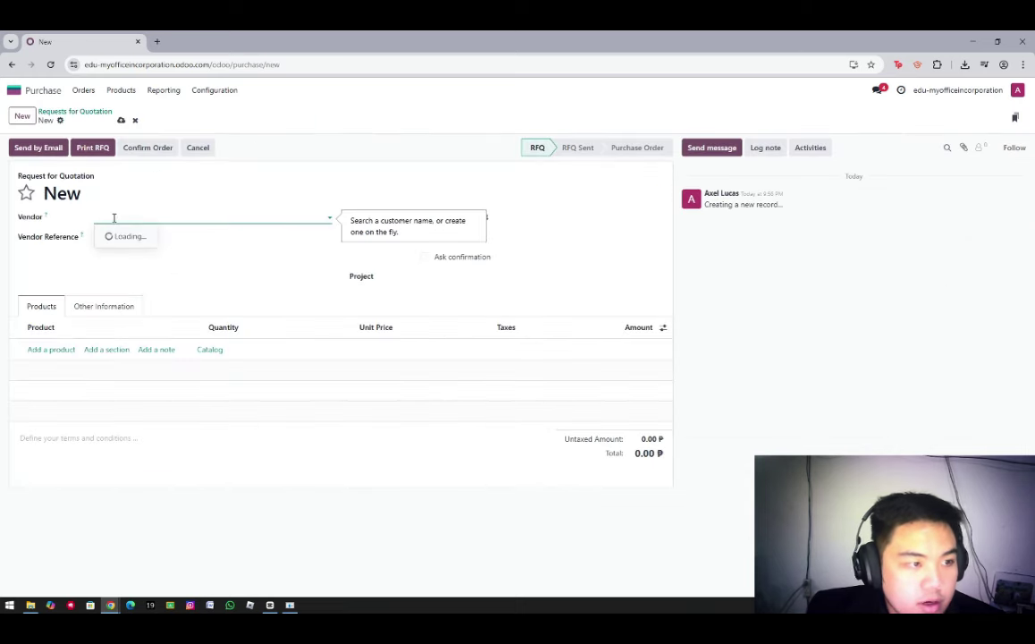
click(127, 253)
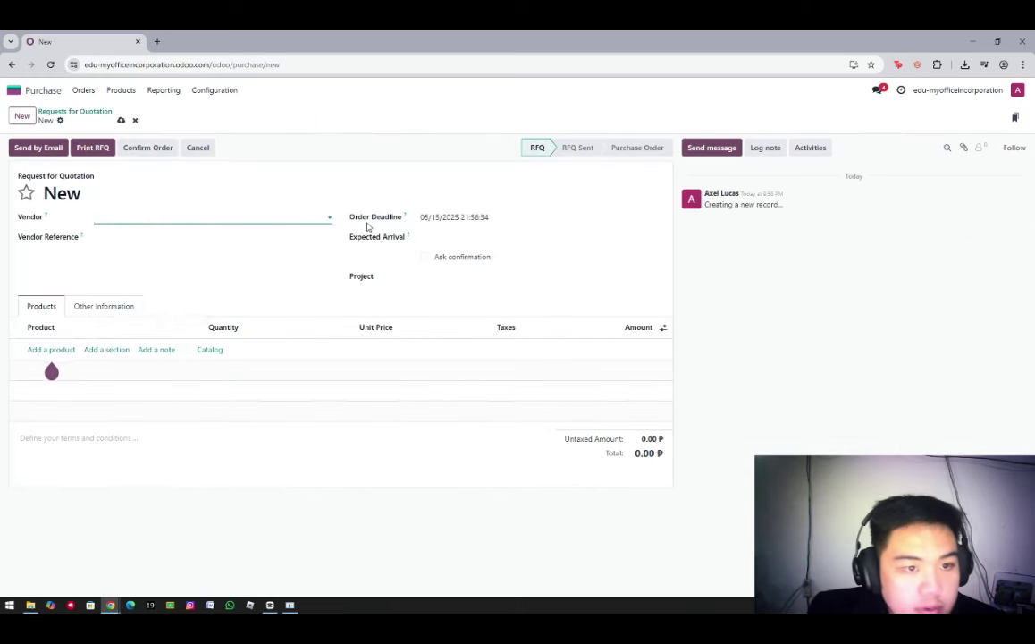
Set the order deadline to 05/20/2025 and add an empty product line
click(464, 218)
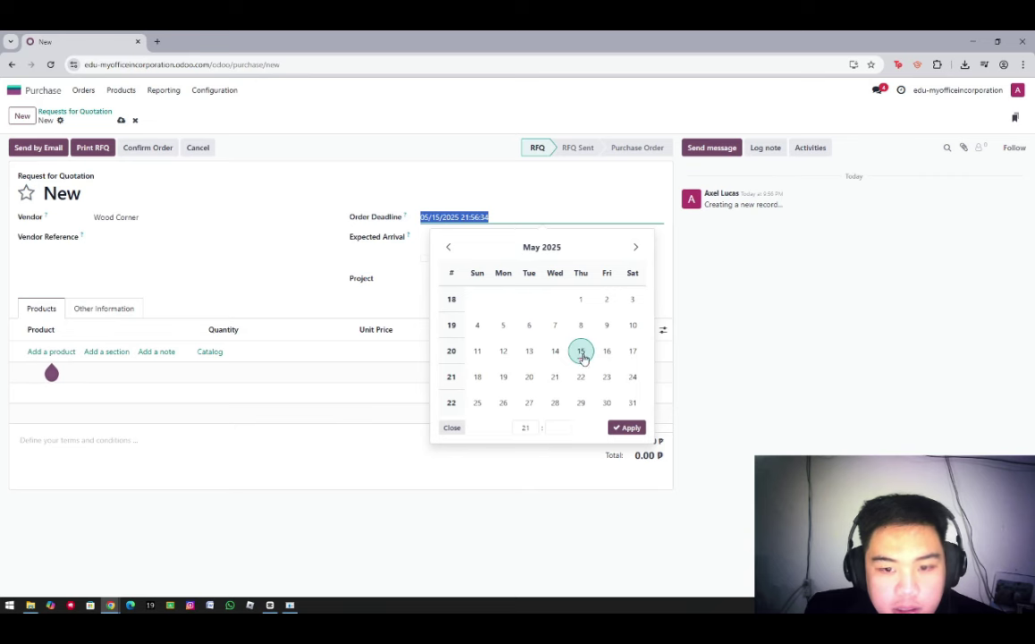
click(529, 377)
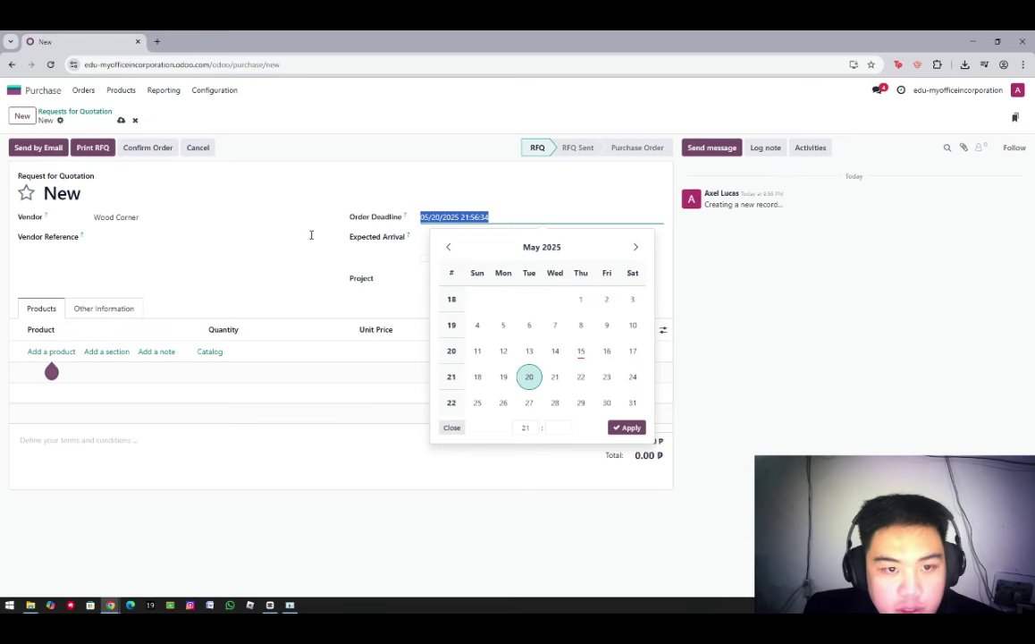
click(627, 427)
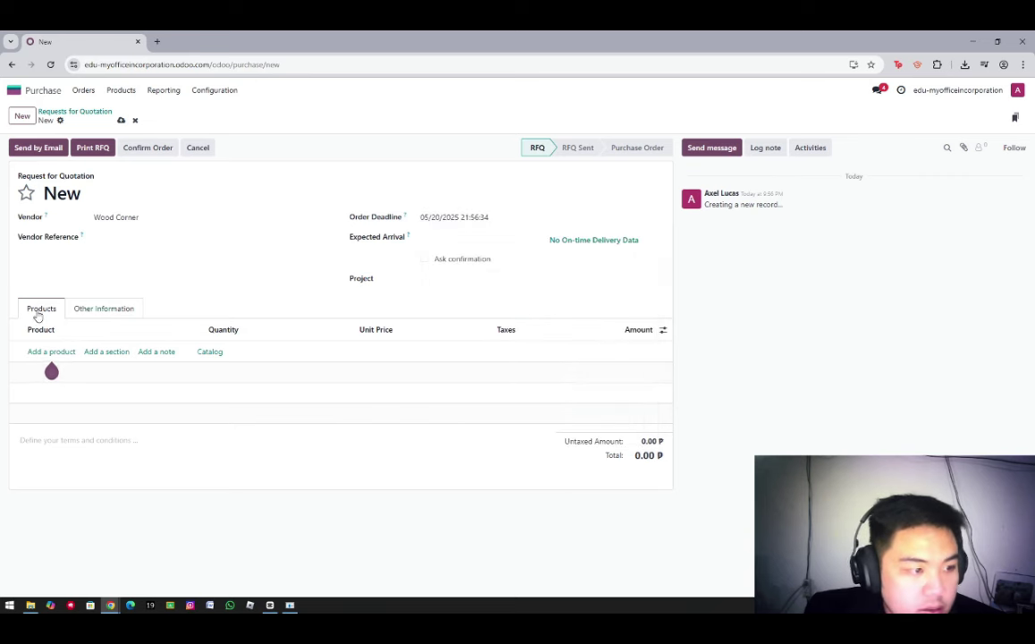
click(49, 352)
Add [0001] Large Desk with quantity 10 at 100.00 each, totalling 1,120.00
click(90, 351)
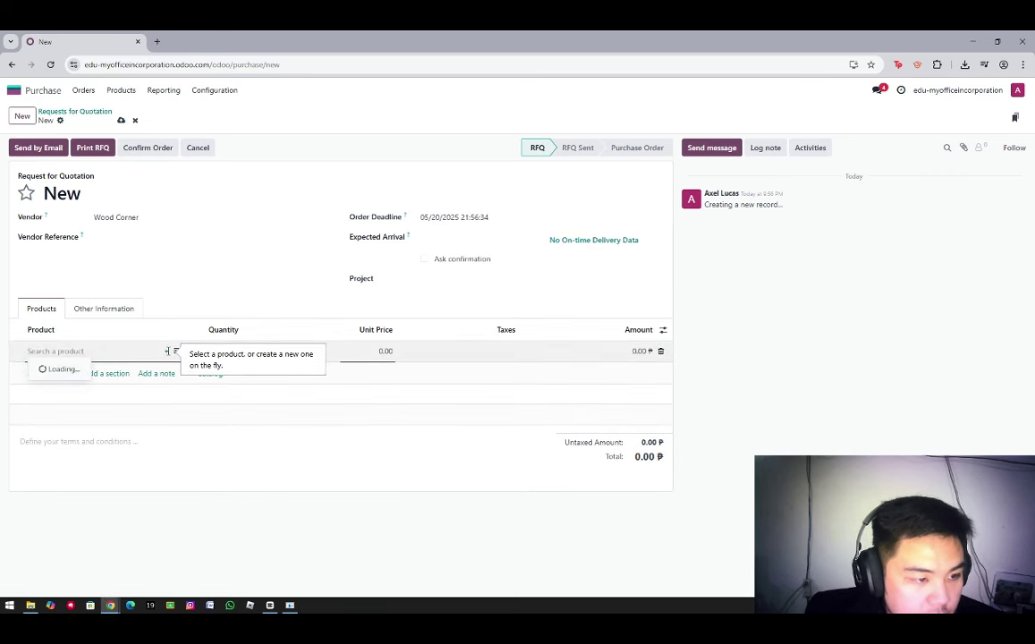
click(67, 371)
click(226, 351)
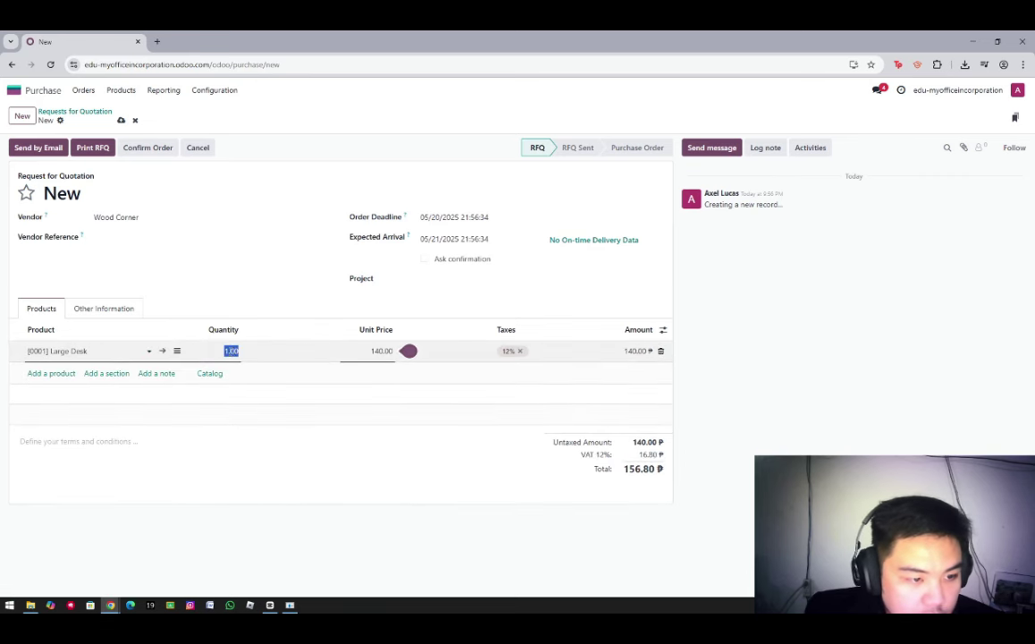
key(BackSpace)
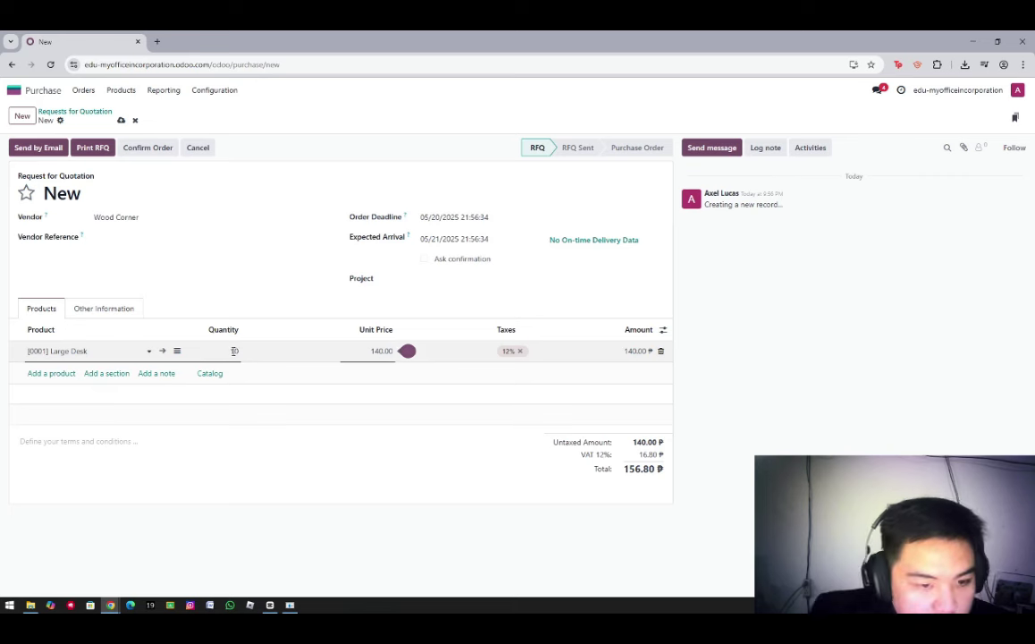
text(10)
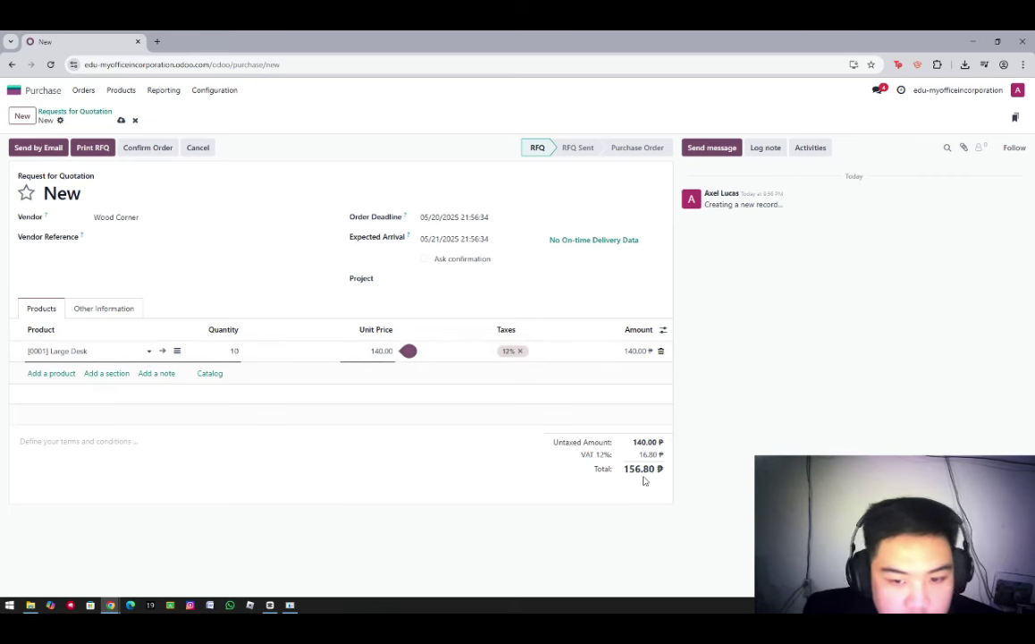
click(239, 356)
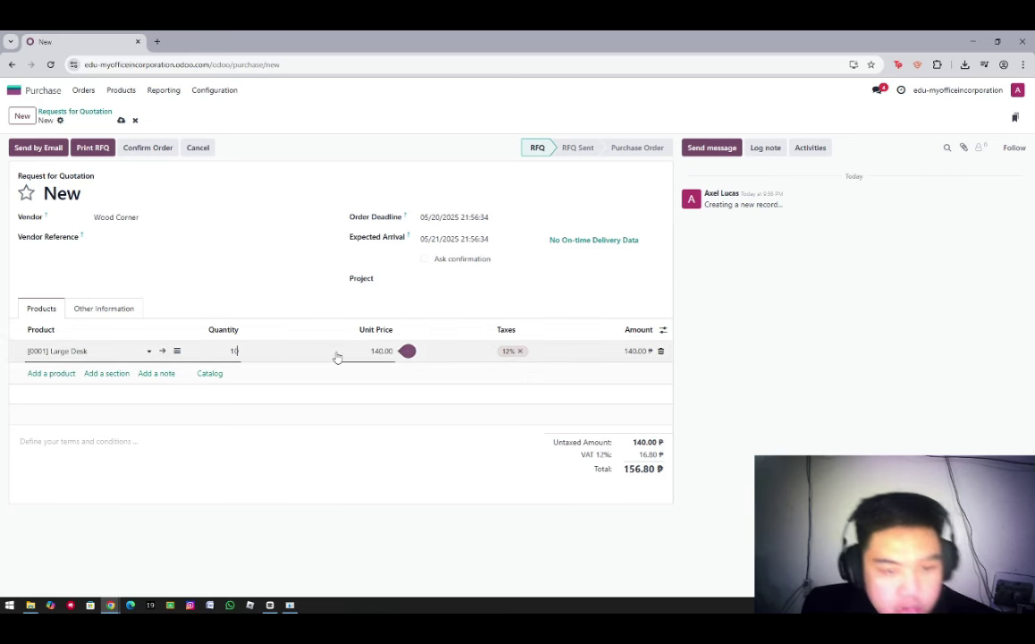
key(Return)
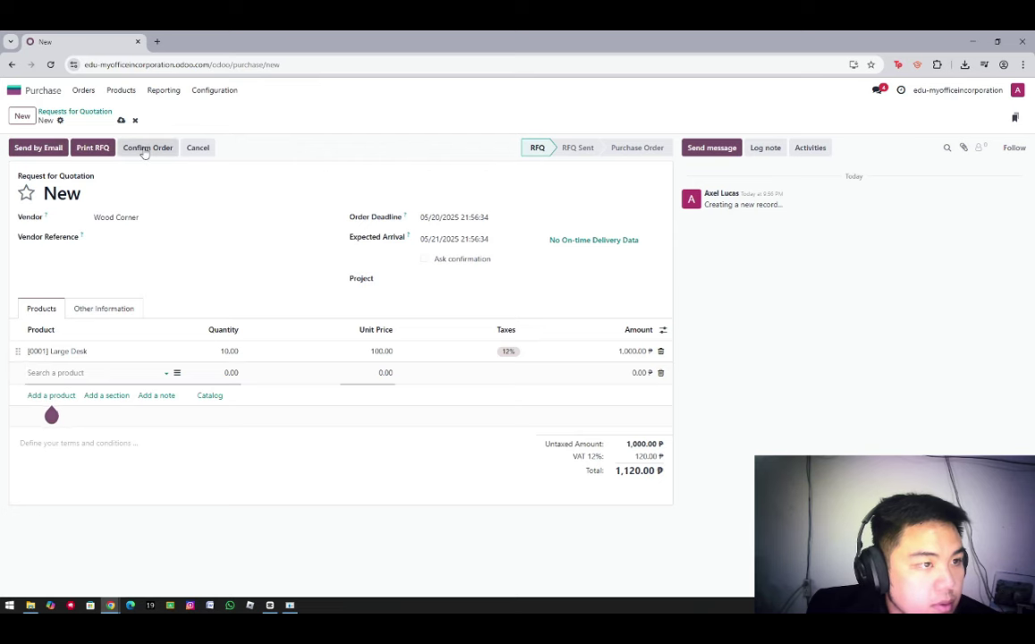
Save quotation P00003 for emailing and open its downloaded Request for Quotation PDF
click(42, 148)
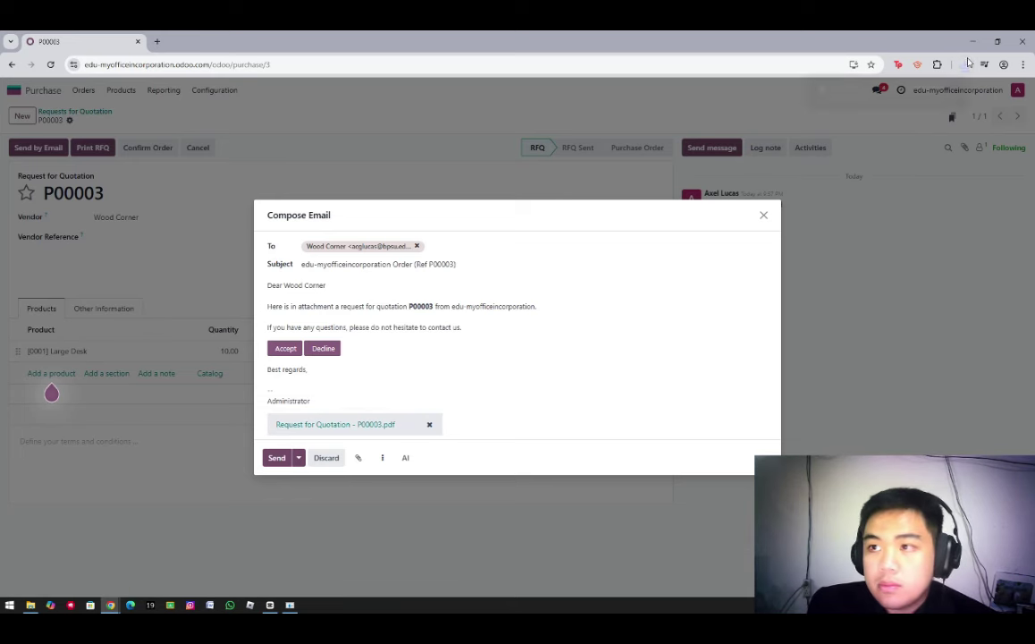
click(874, 116)
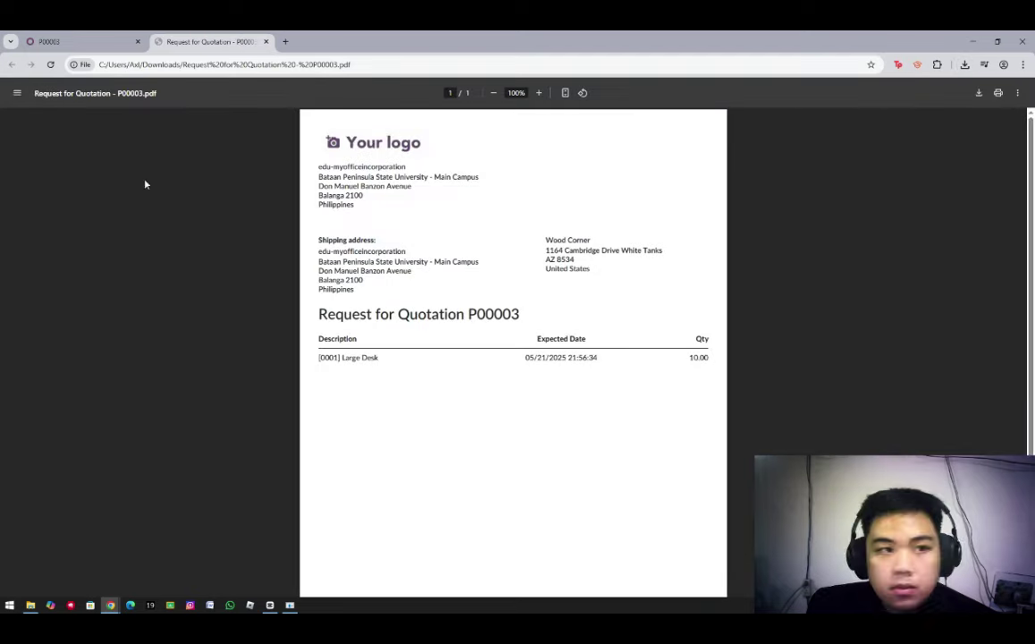
Close the PDF and send the P00003 quotation email to Wood Corner
click(265, 42)
click(275, 459)
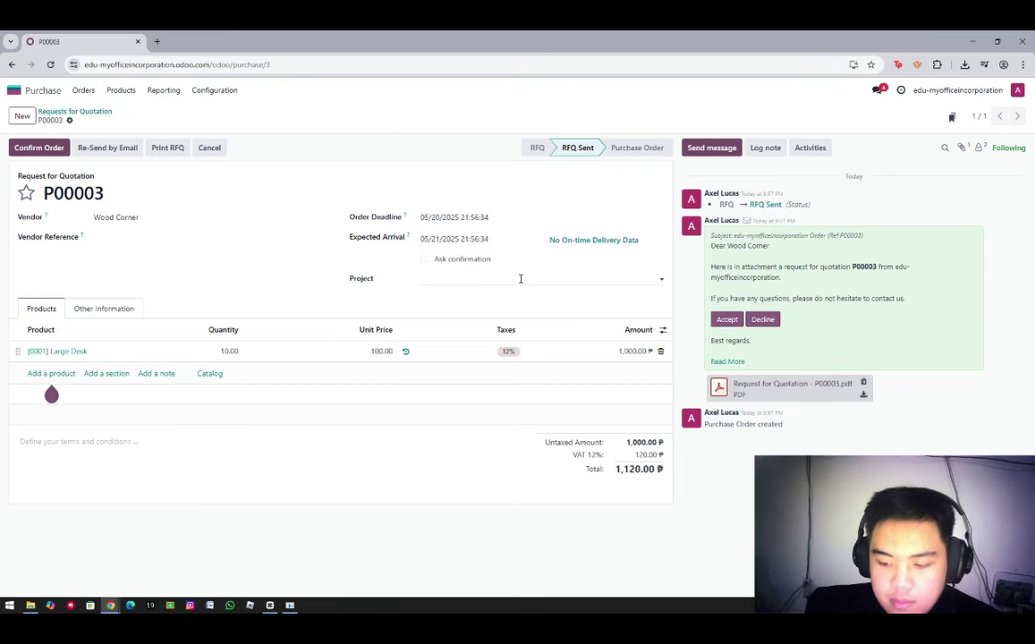
Confirm P00003 as a purchase order and open its receipt WH/IN/00001
click(39, 147)
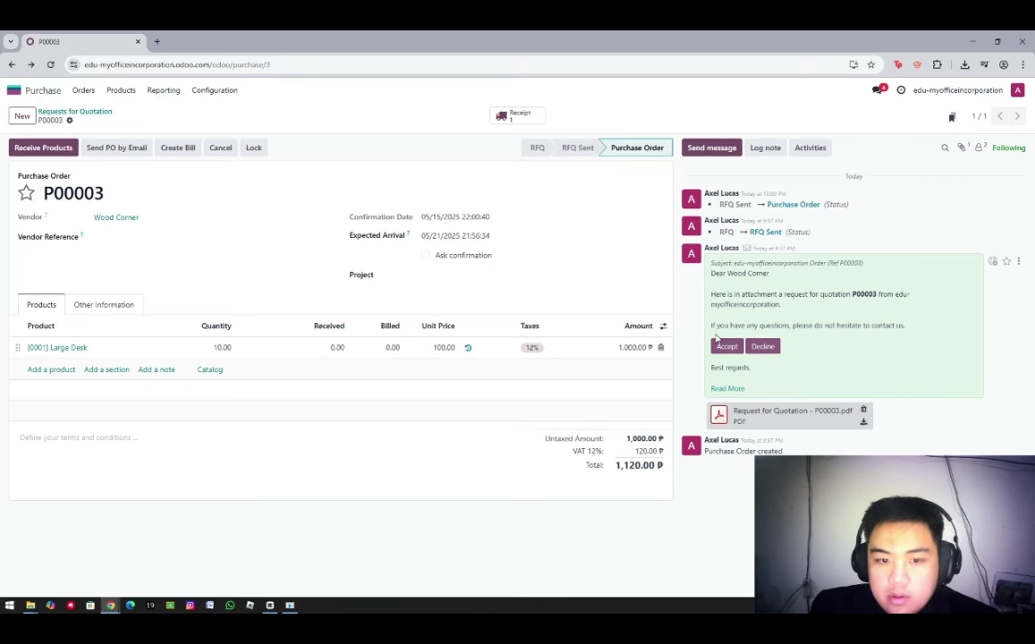
click(515, 118)
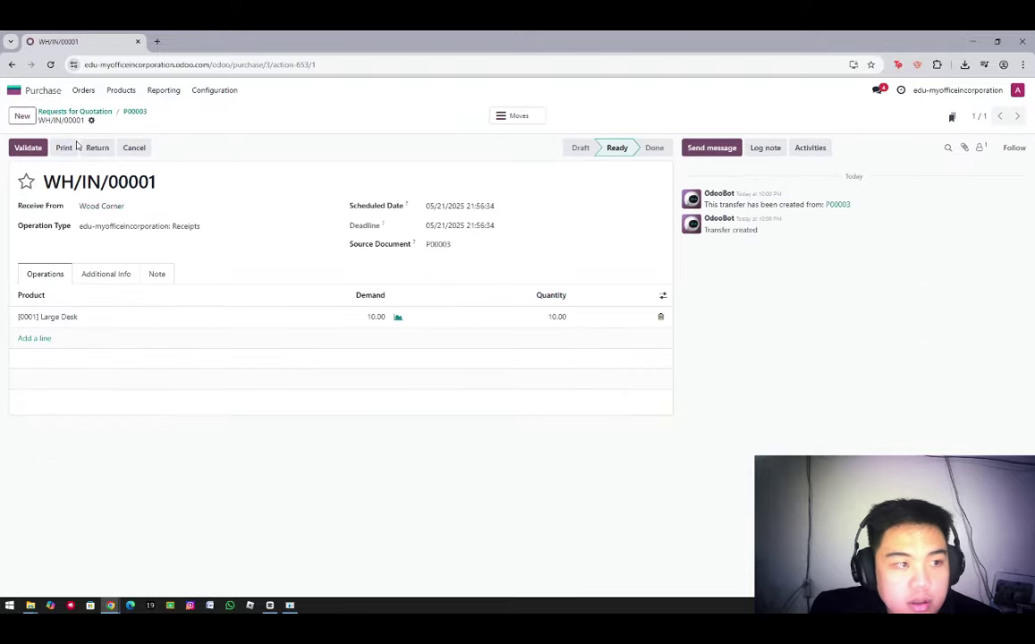
Go back from the receipt to purchase order P00003
click(11, 64)
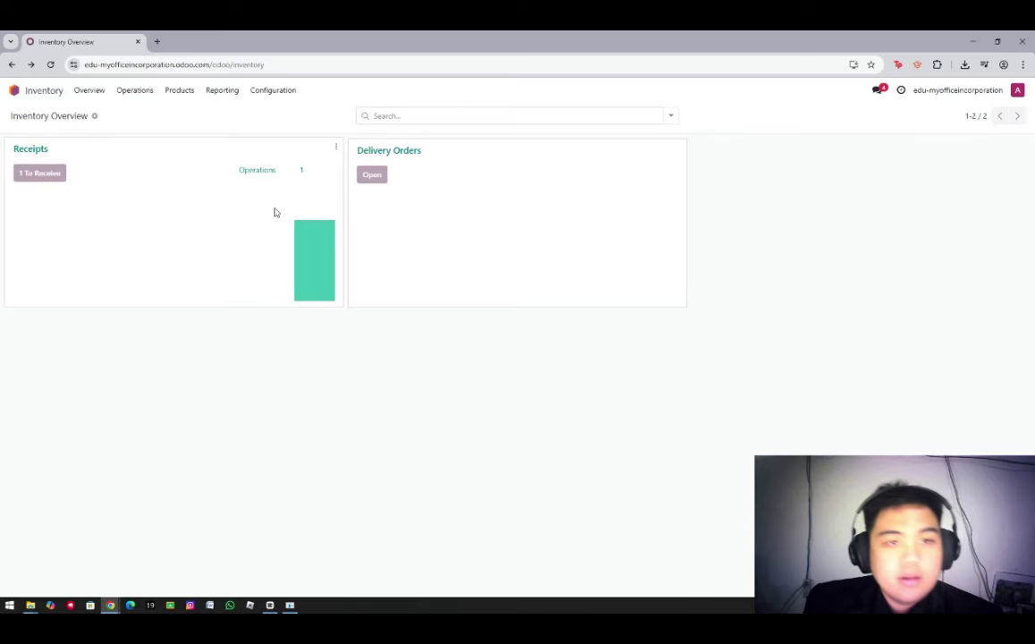
Open the ready receipt WH/IN/00001 from Wood Corner for 10 Large Desks
click(273, 210)
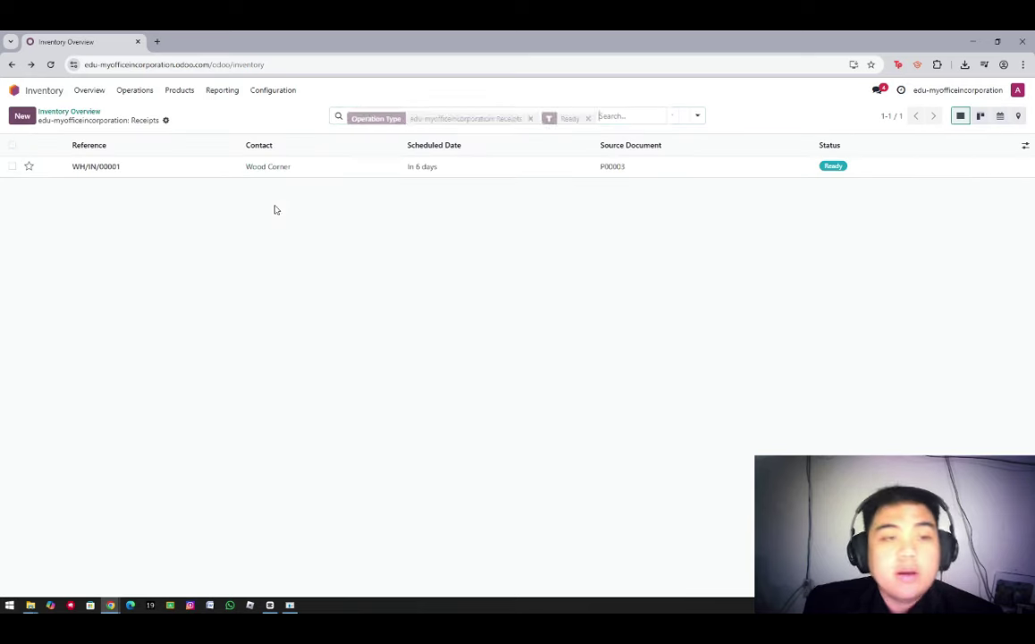
click(106, 168)
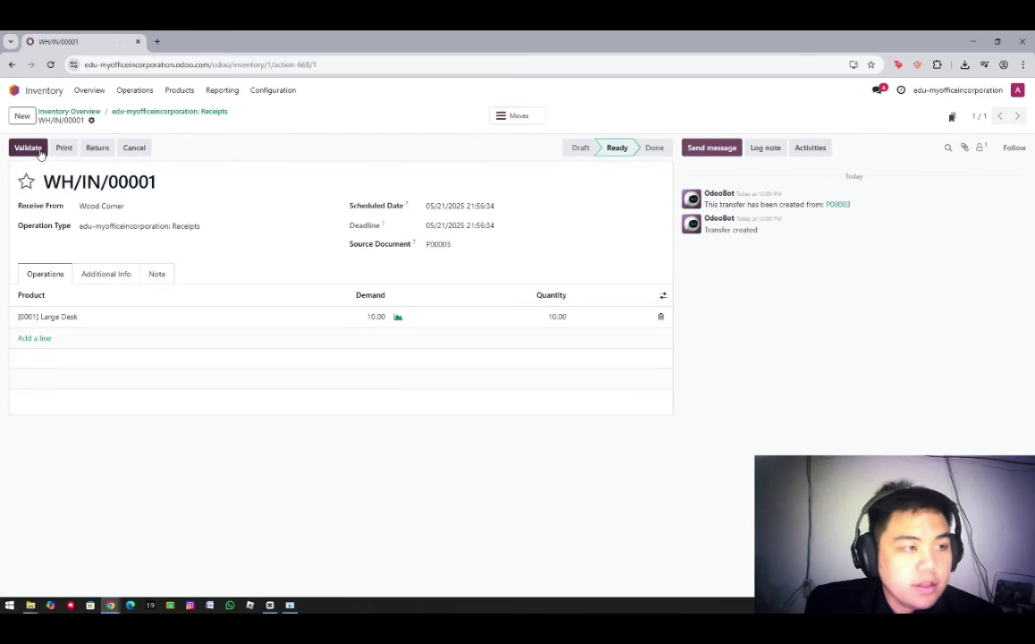
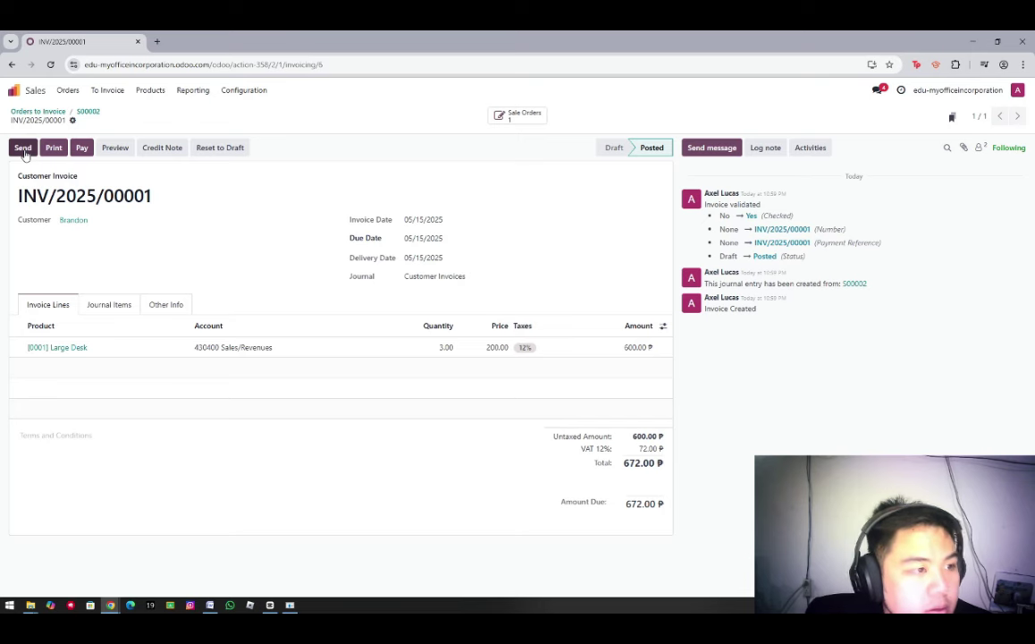
Email invoice INV/2025/00001 with its PDF, adding Wood Corner as a second recipient
click(24, 148)
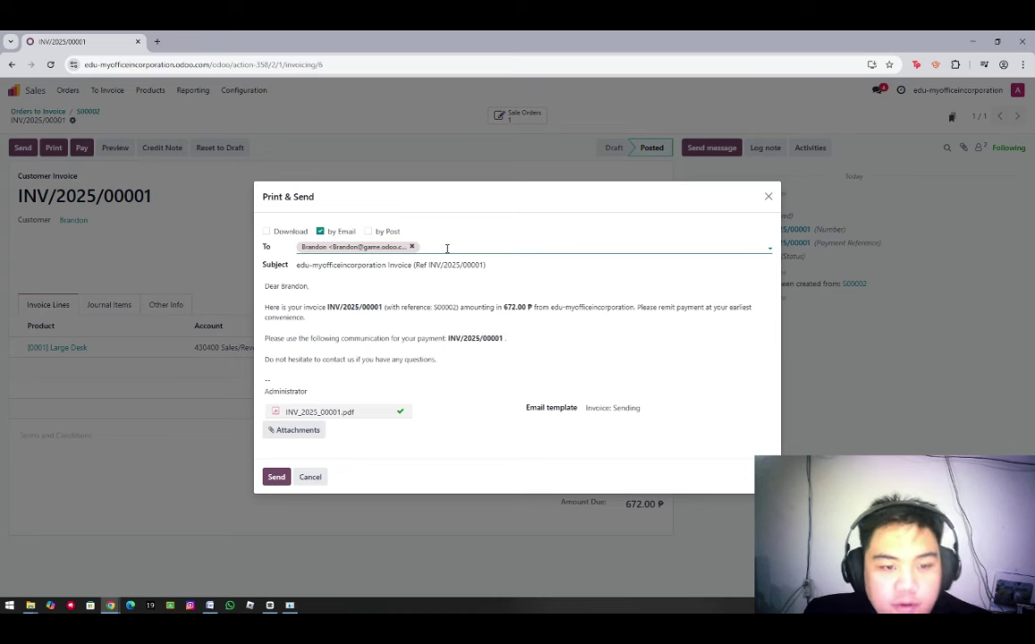
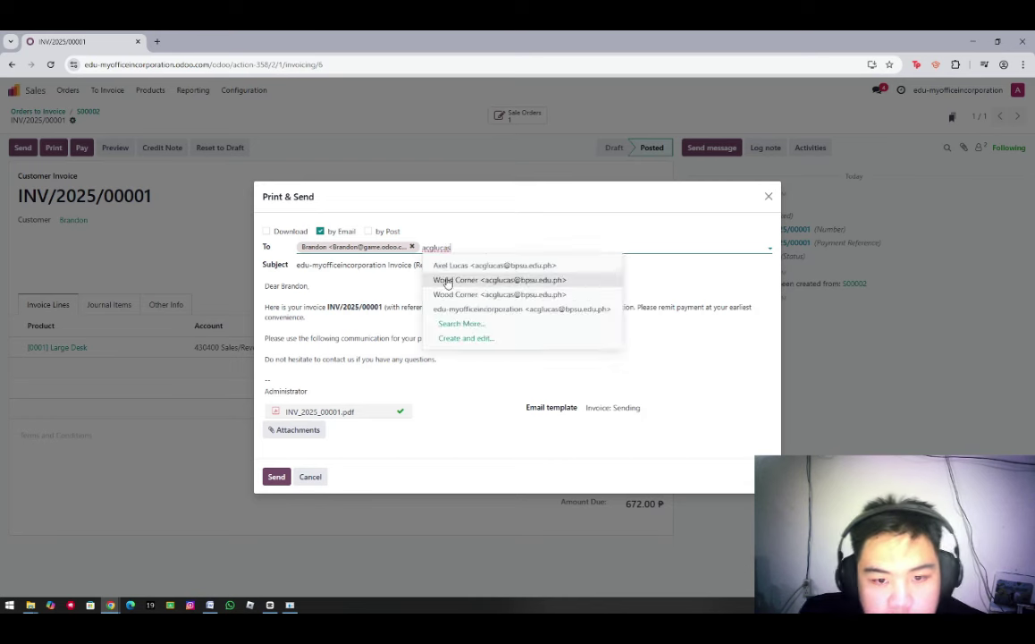
click(446, 280)
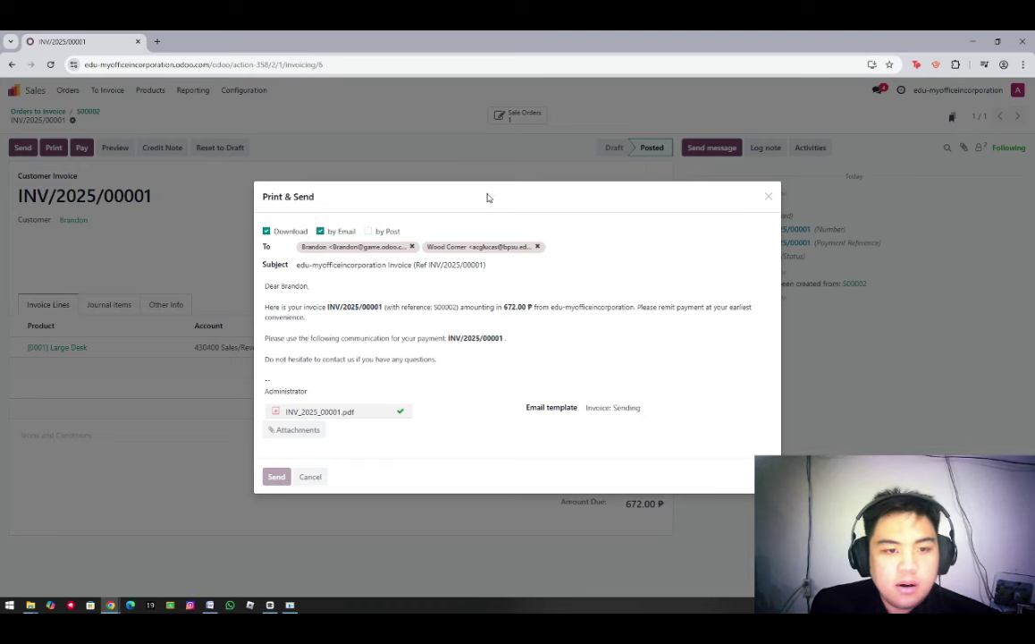
drag(488, 197, 499, 250)
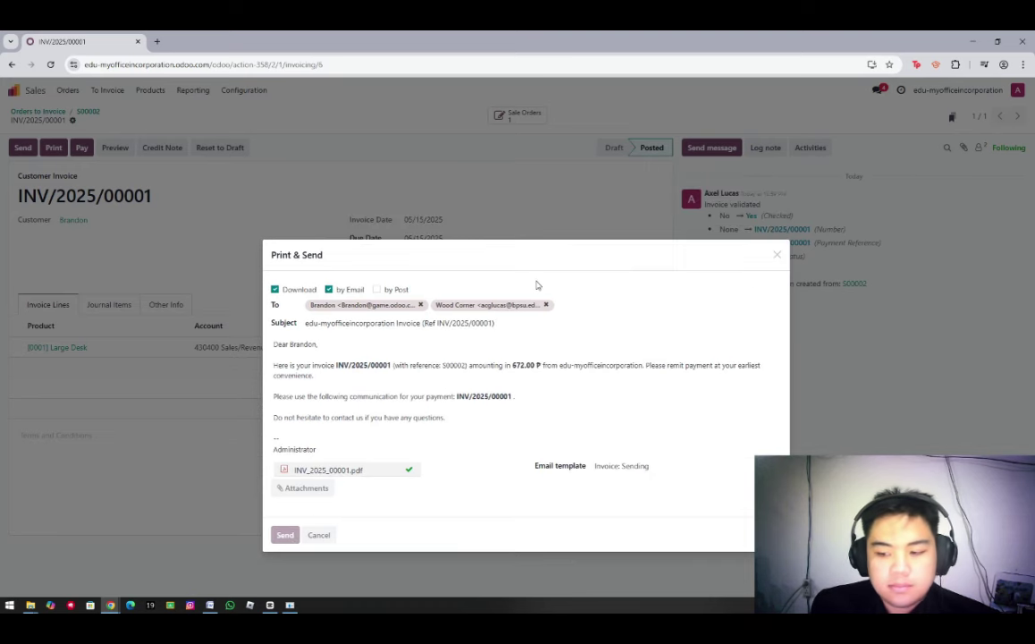
drag(544, 257, 547, 197)
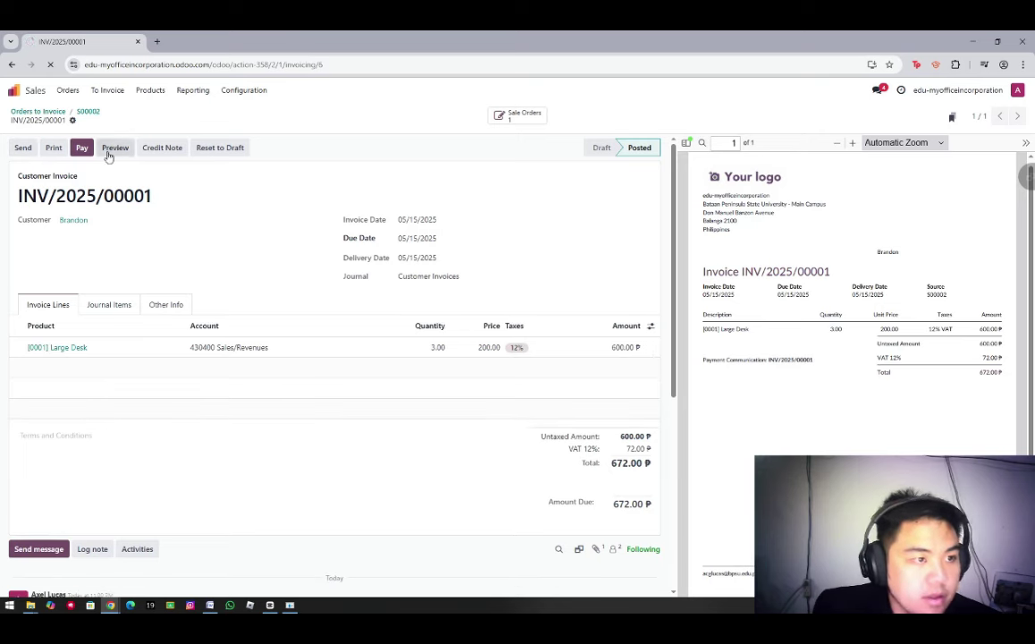
Preview the invoice in the customer portal and download it as a PDF
click(107, 153)
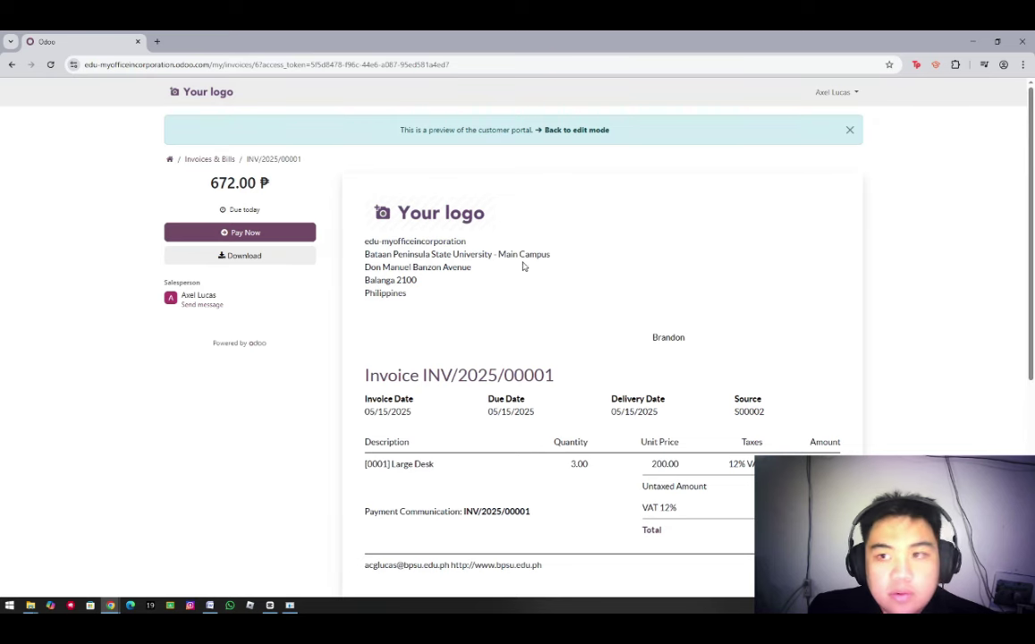
click(282, 259)
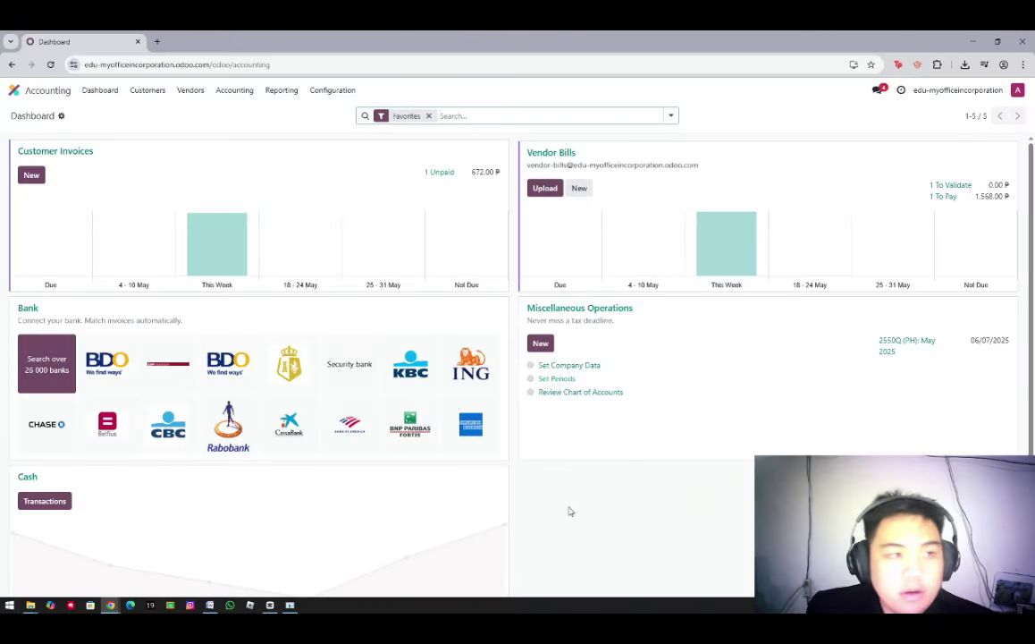
click(150, 90)
click(157, 109)
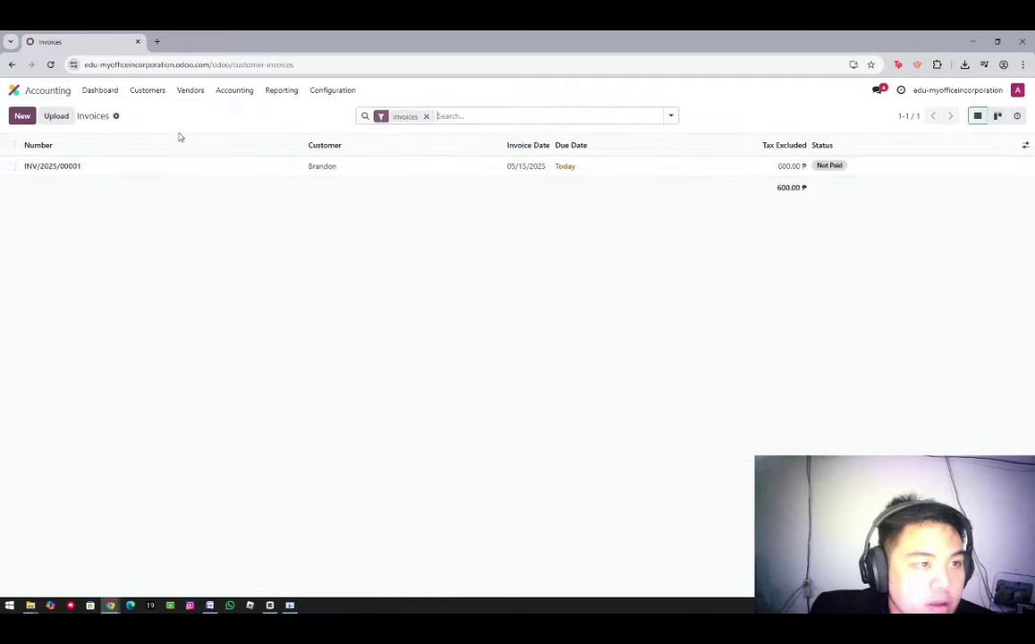
click(330, 172)
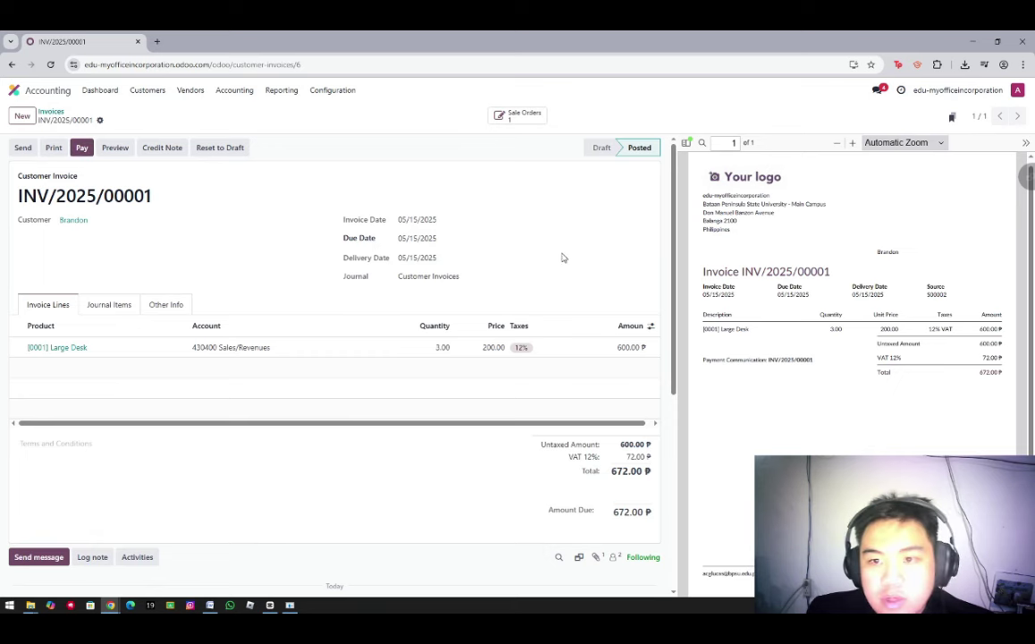
click(81, 148)
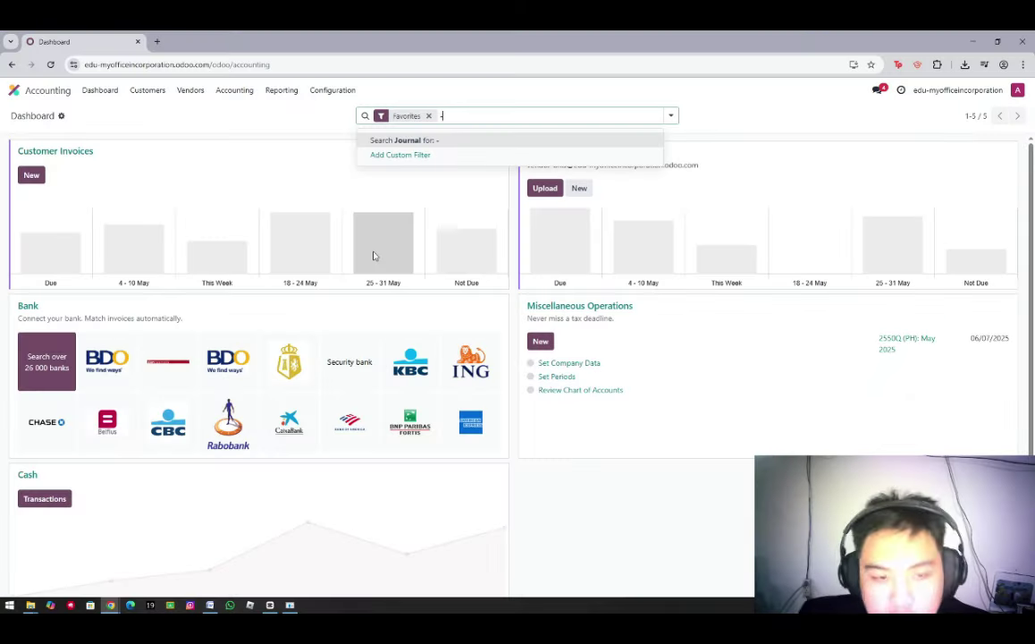
Open the Profit and Loss report and toggle the Less Operating Expenses breakdown
key(BackSpace)
click(281, 92)
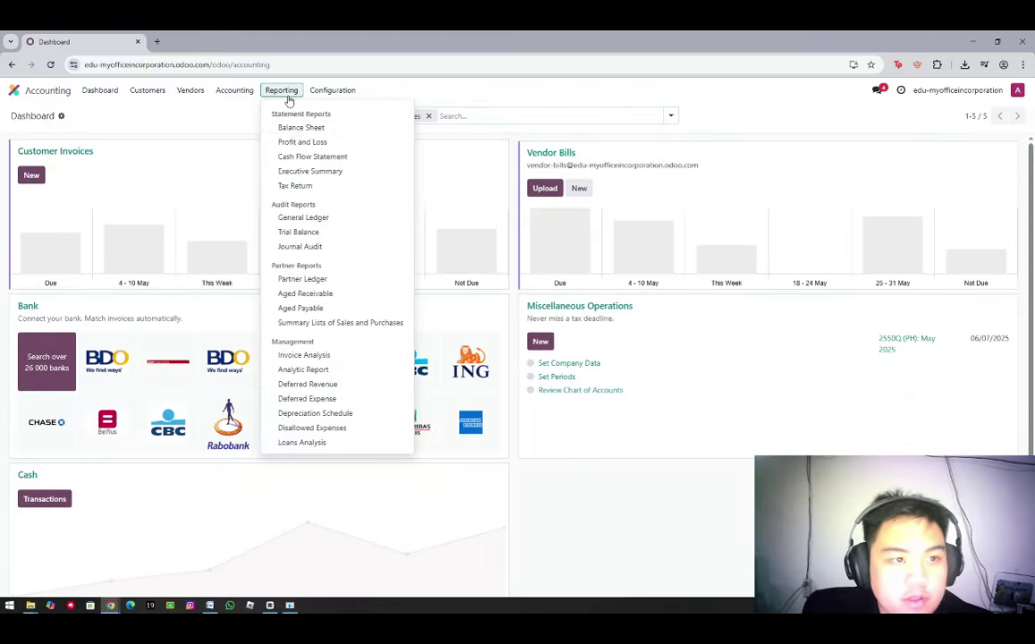
click(291, 145)
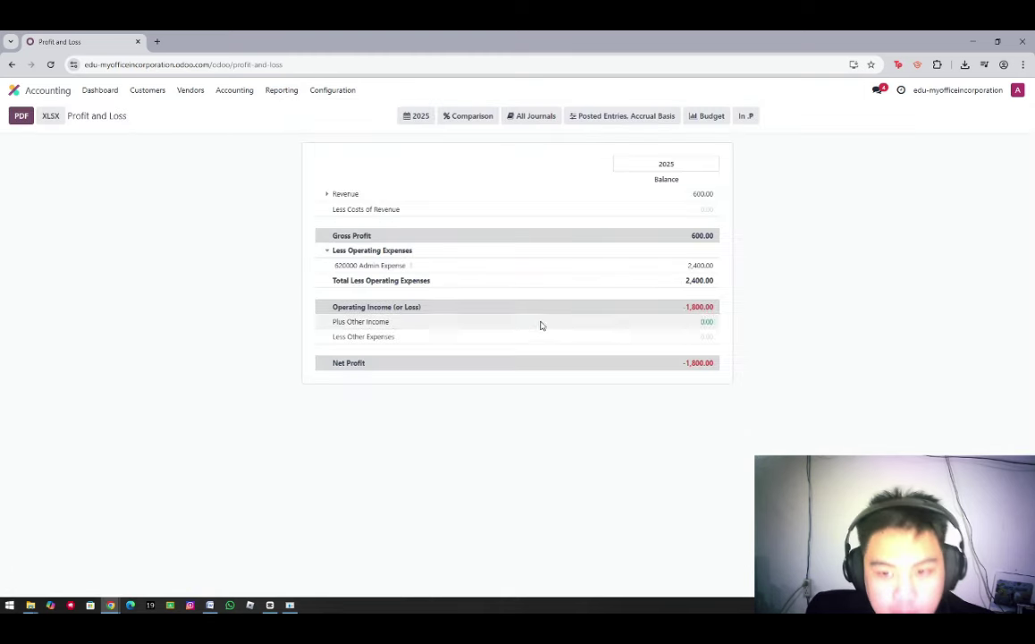
click(334, 250)
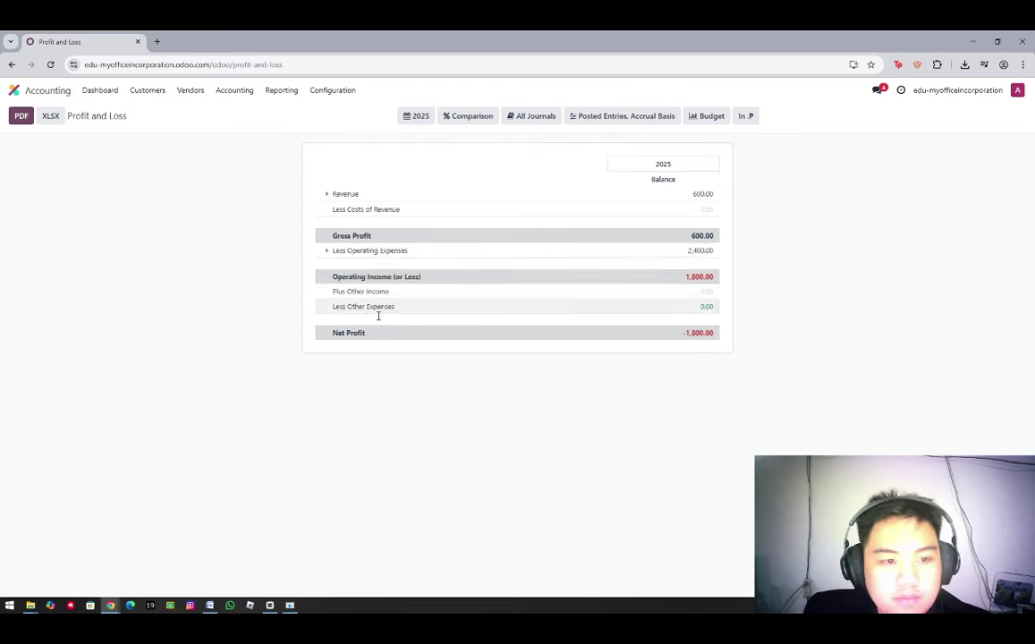
click(338, 251)
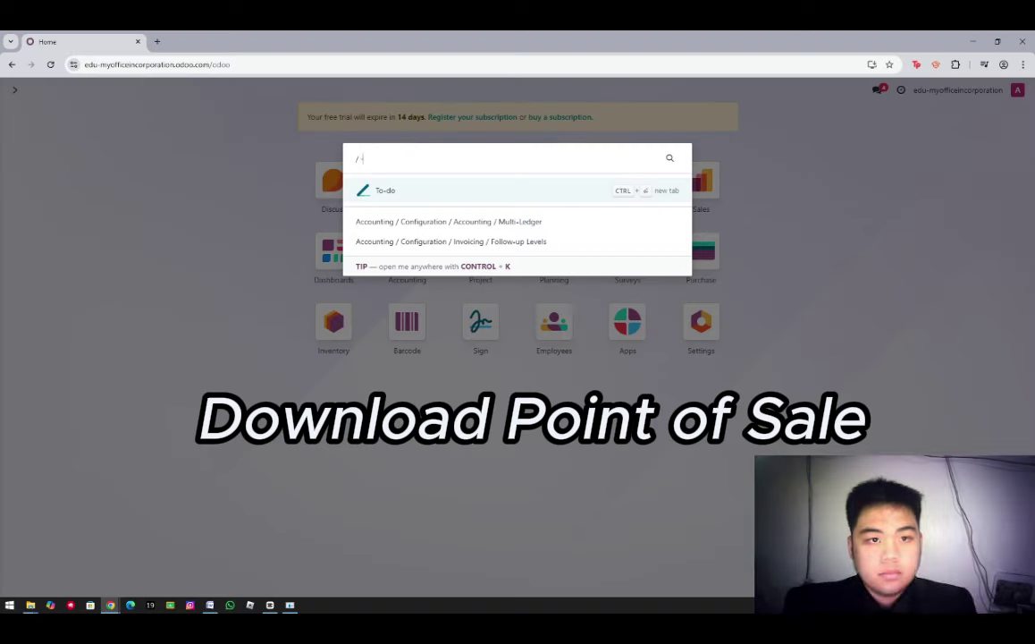
Install the Point of Sale app from the Apps catalogue
key(BackSpace)
key(BackSpace)
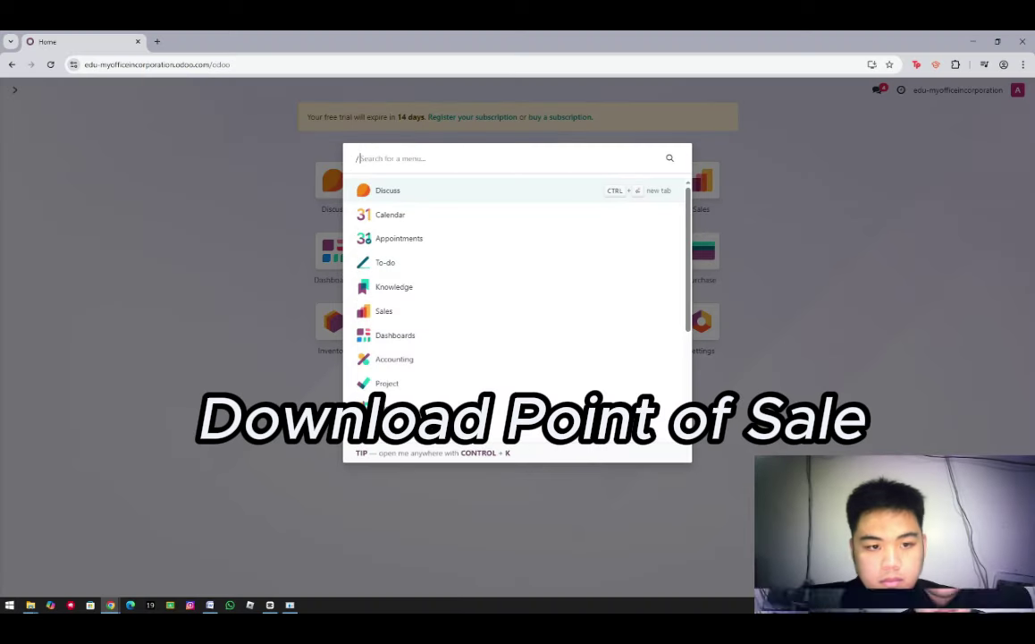
key(Escape)
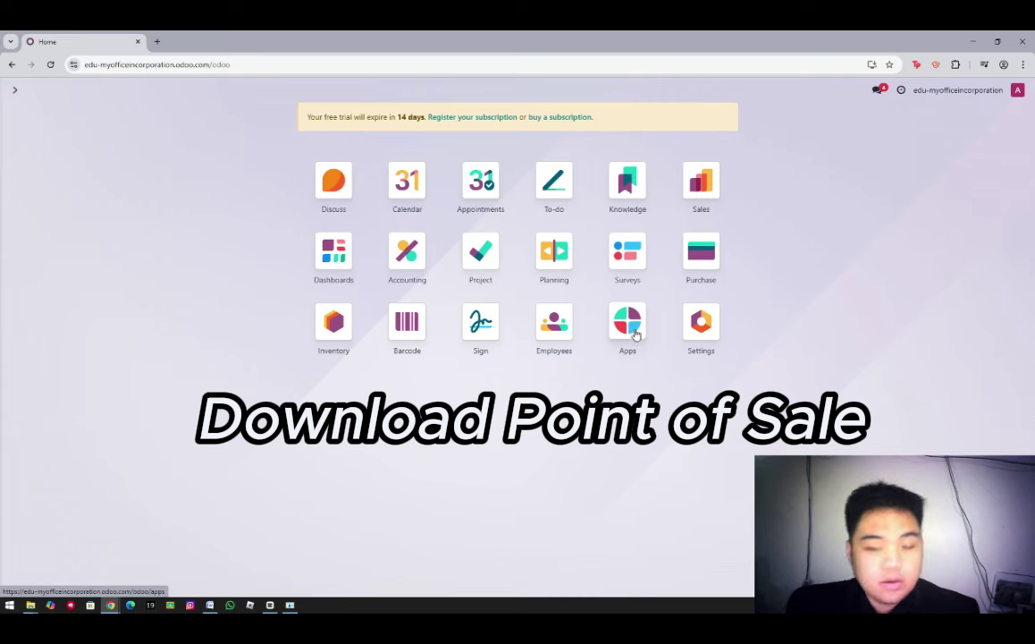
click(636, 333)
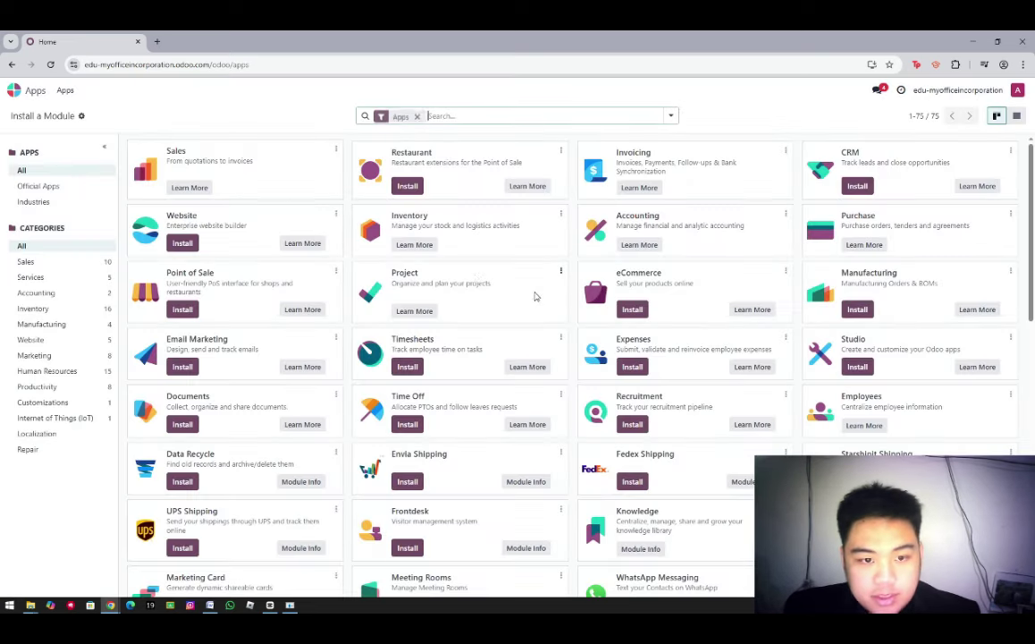
click(181, 308)
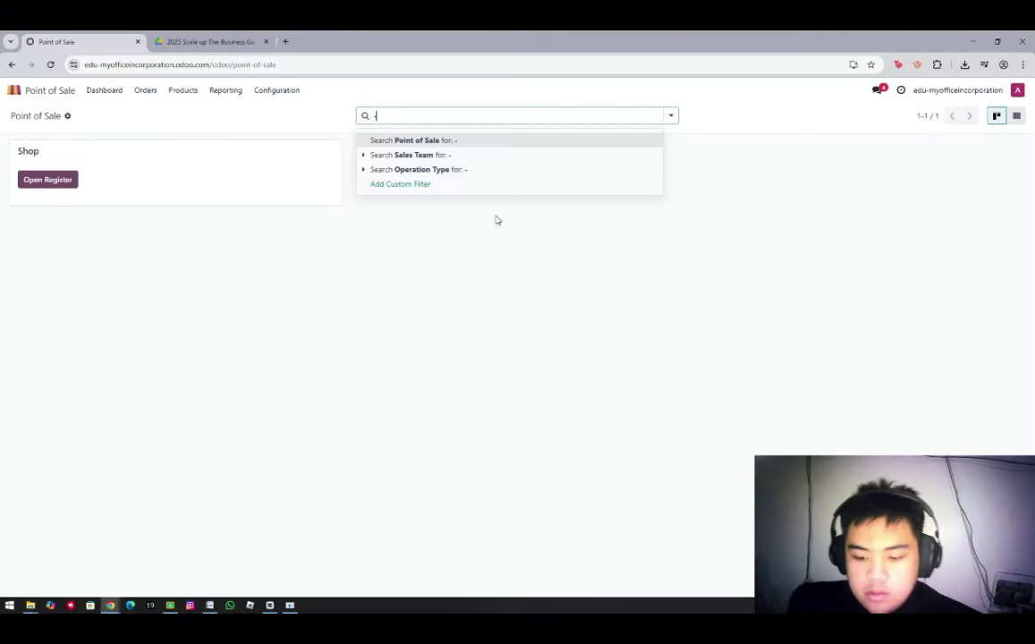
Enable Self-service invoicing with QR code in Point of Sale settings and save
key(BackSpace)
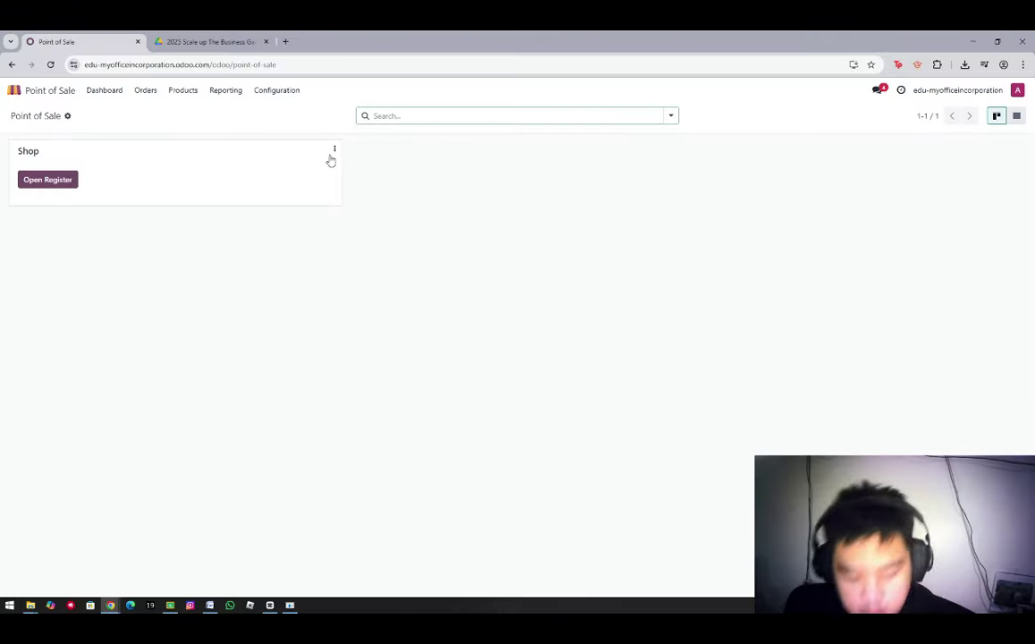
click(281, 93)
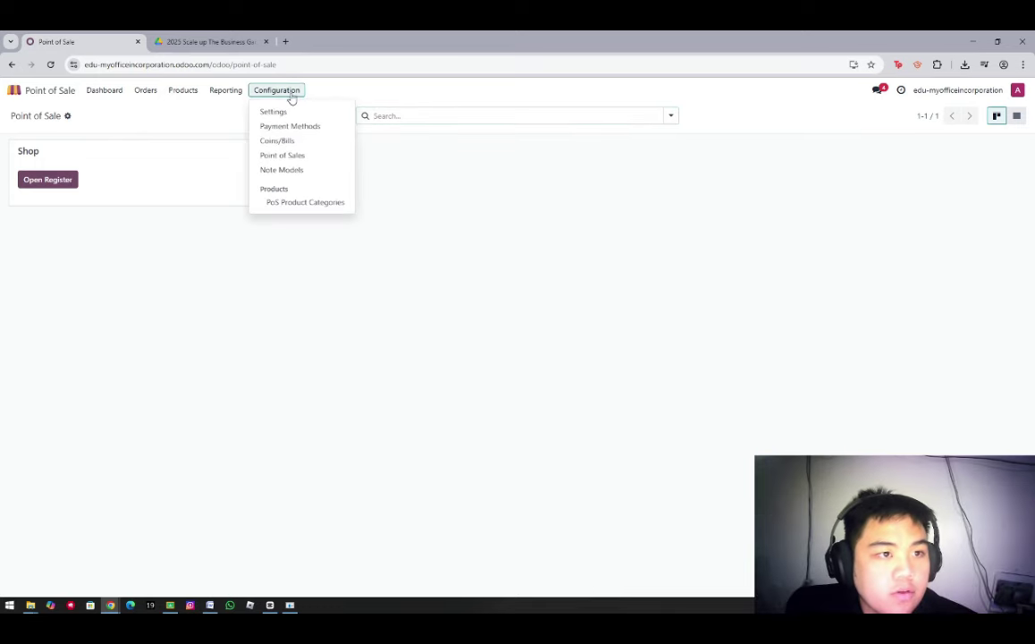
click(295, 156)
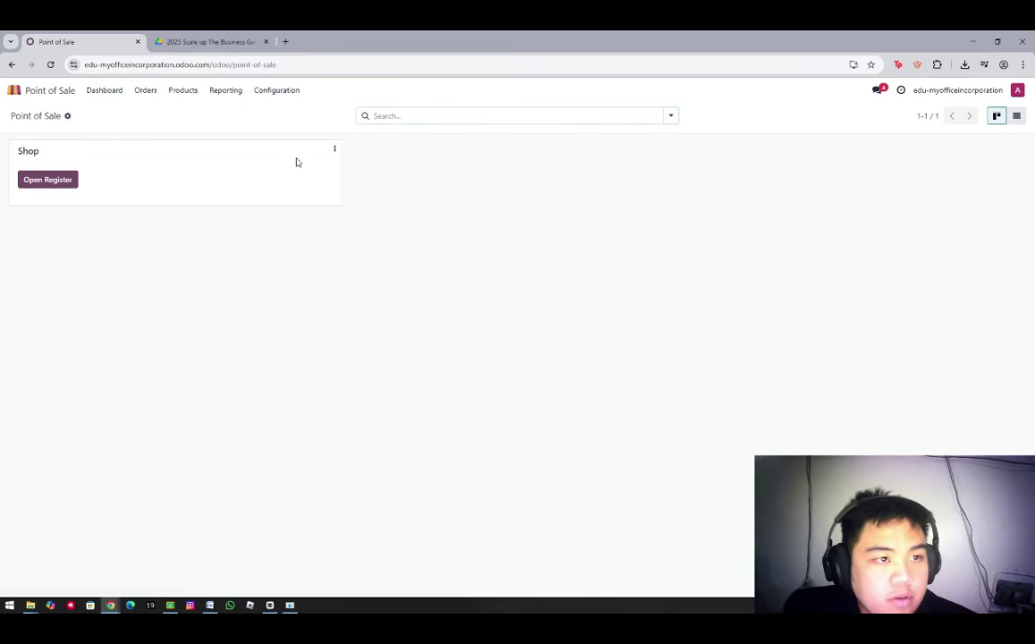
click(275, 97)
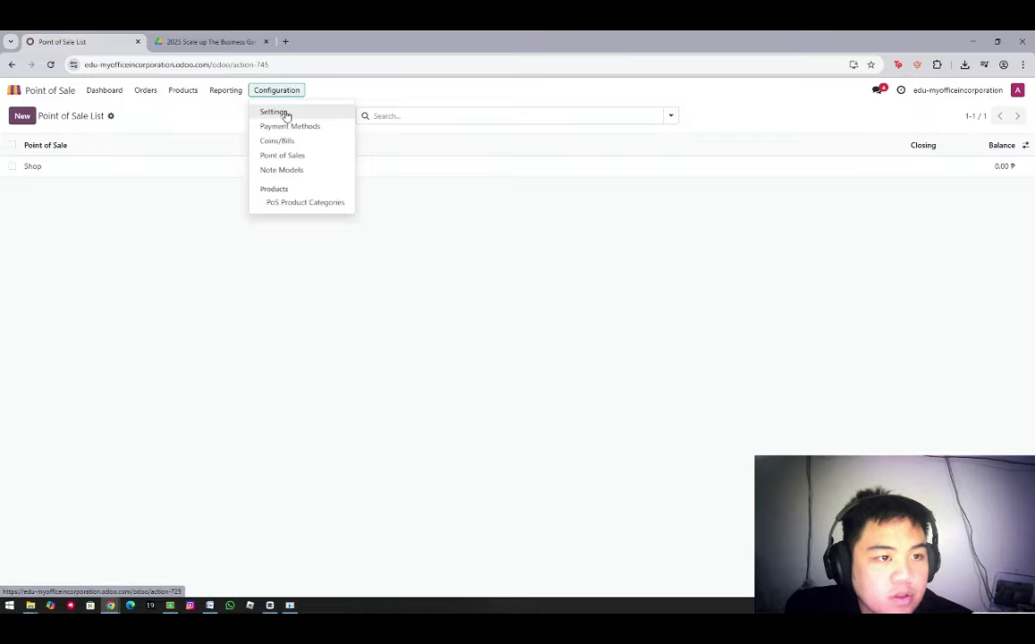
click(284, 113)
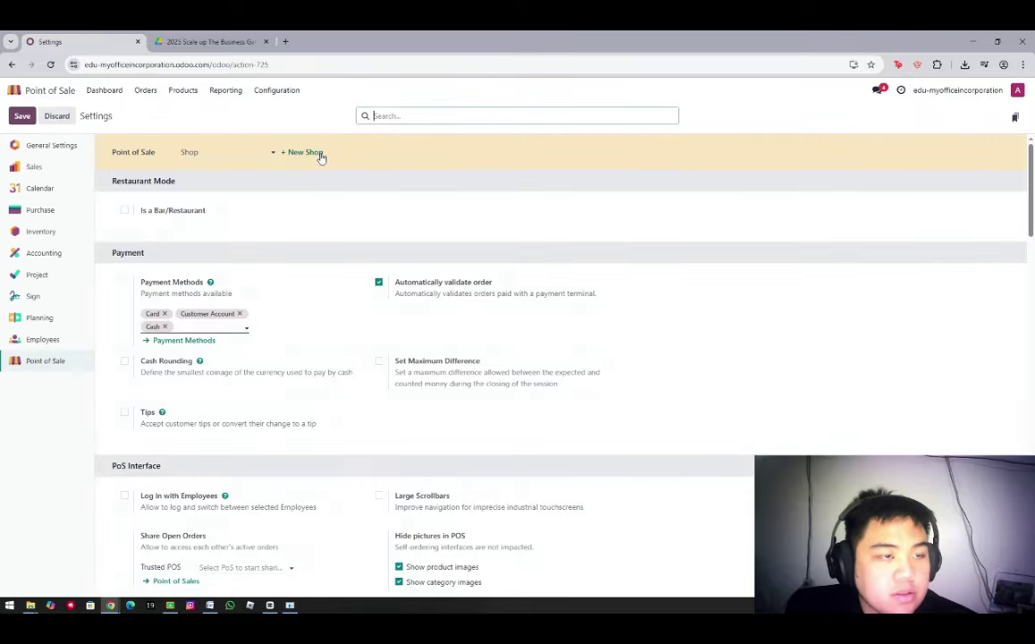
scroll(295, 269, down, 3)
scroll(260, 313, down, 10)
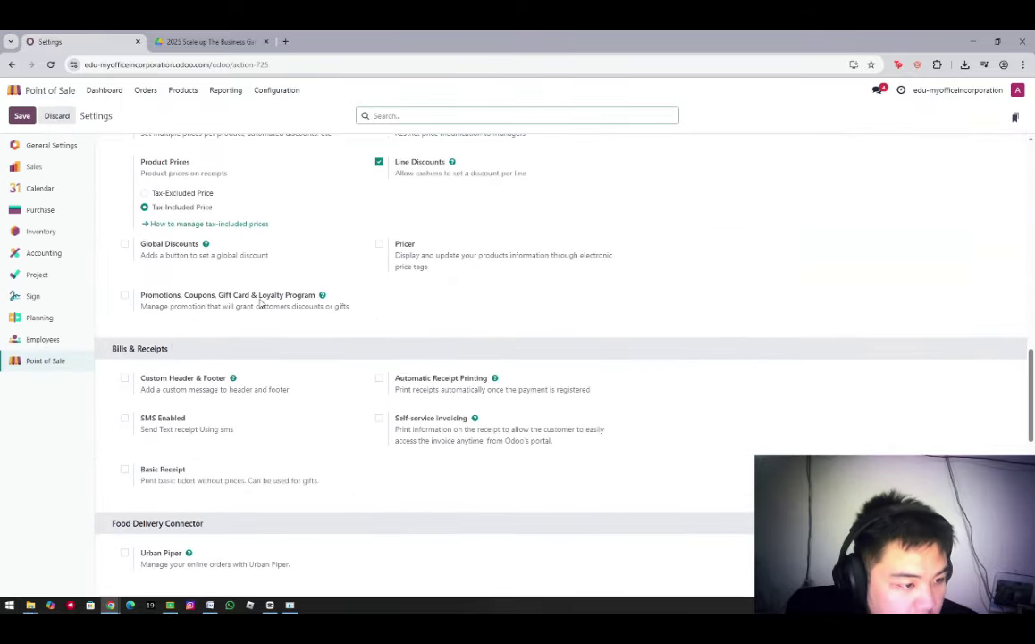
scroll(136, 441, down, 2)
click(379, 251)
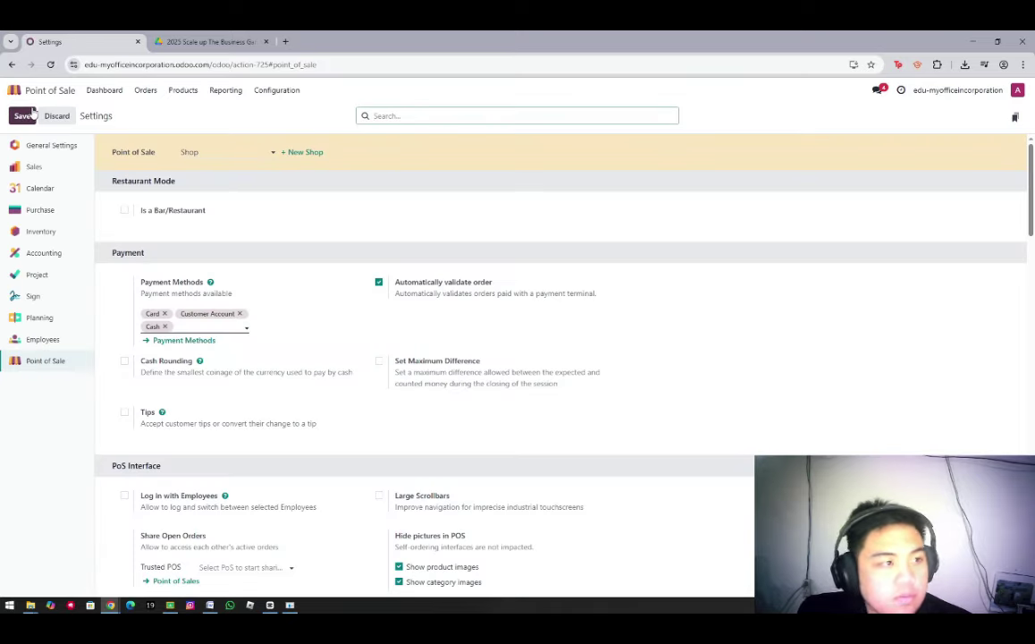
click(24, 117)
Check the PDF guide tab and recent downloads, then open the Products menu
scroll(260, 286, down, 10)
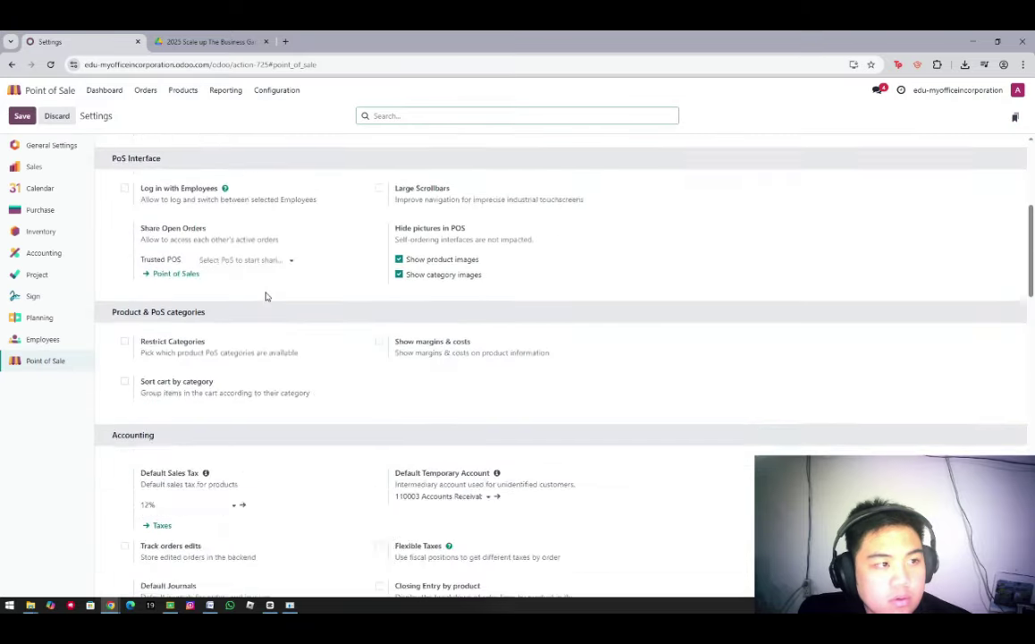
scroll(264, 295, down, 8)
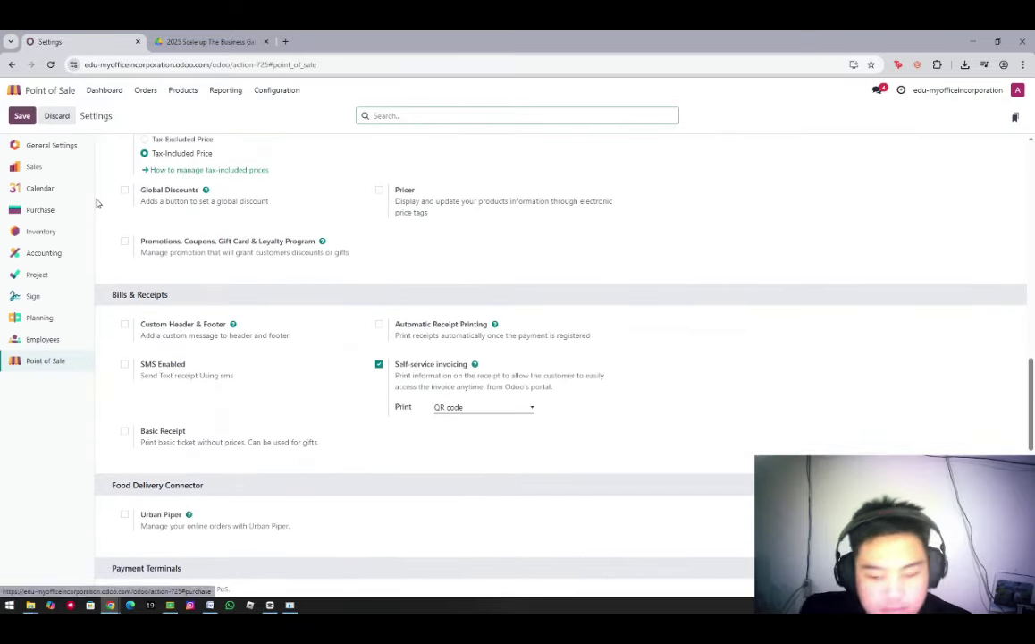
text(+)
key(BackSpace)
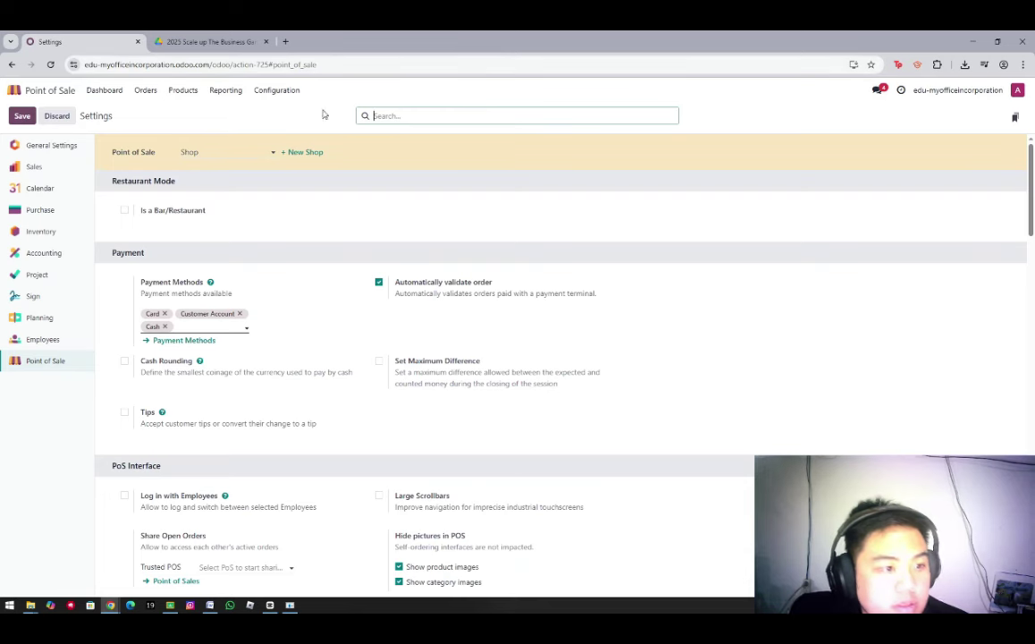
click(183, 39)
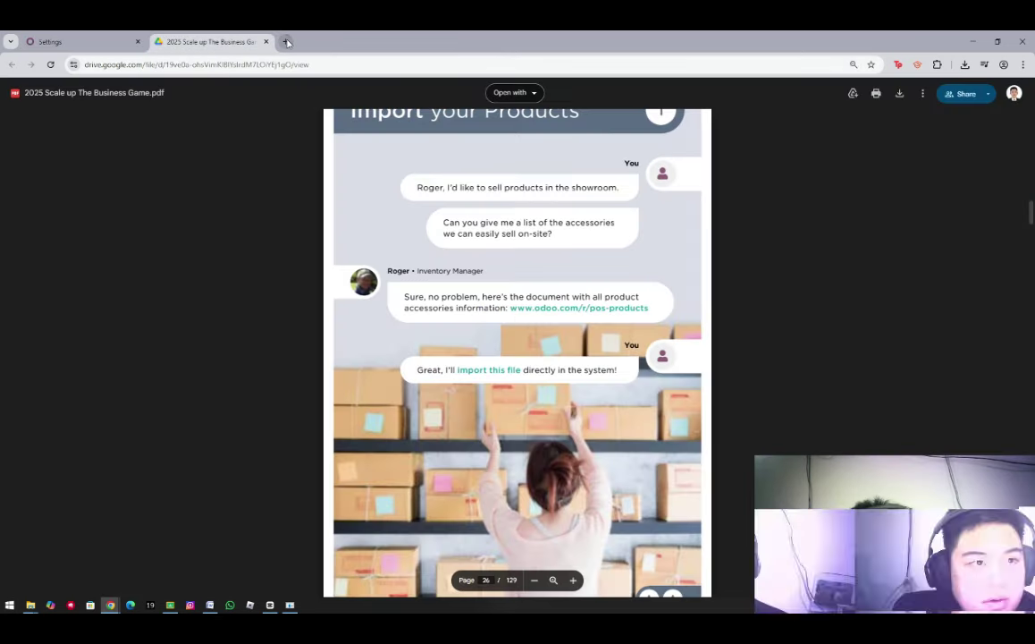
key(ctrl+t)
key(ctrl+w)
click(53, 41)
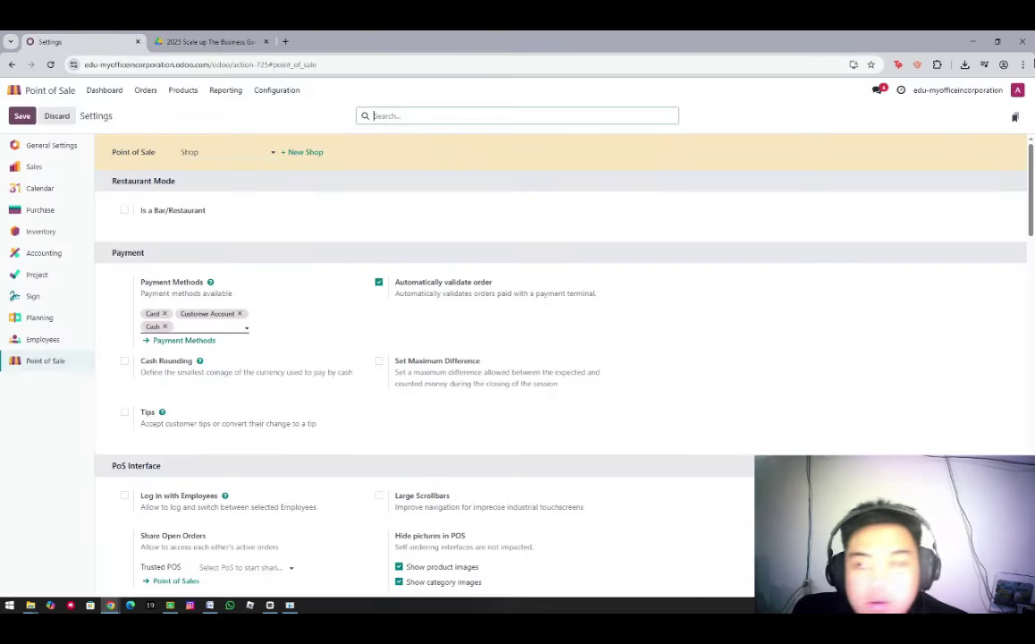
click(964, 64)
click(964, 64)
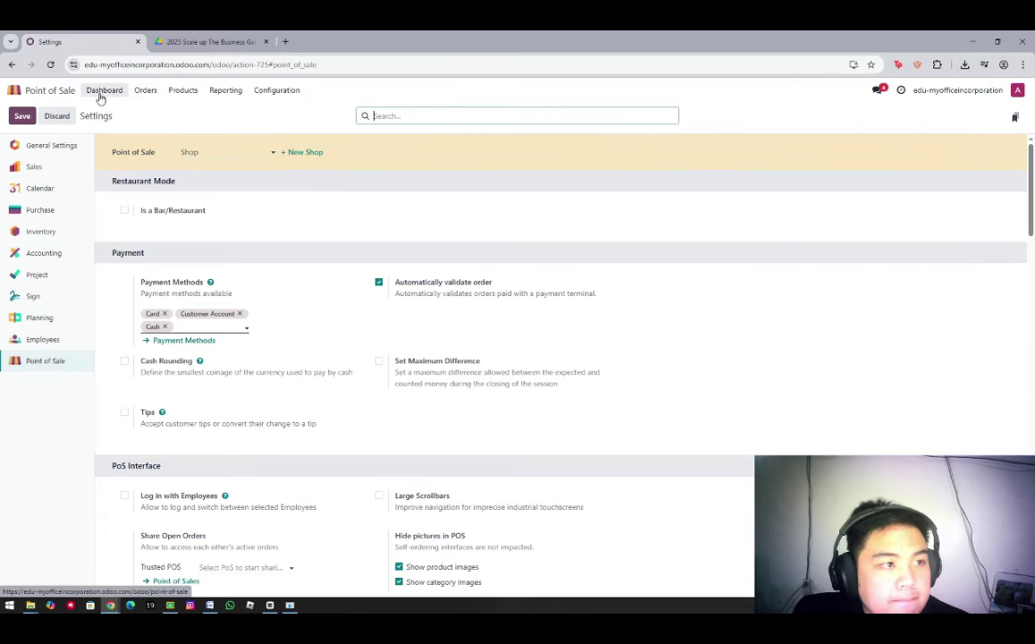
text(=)
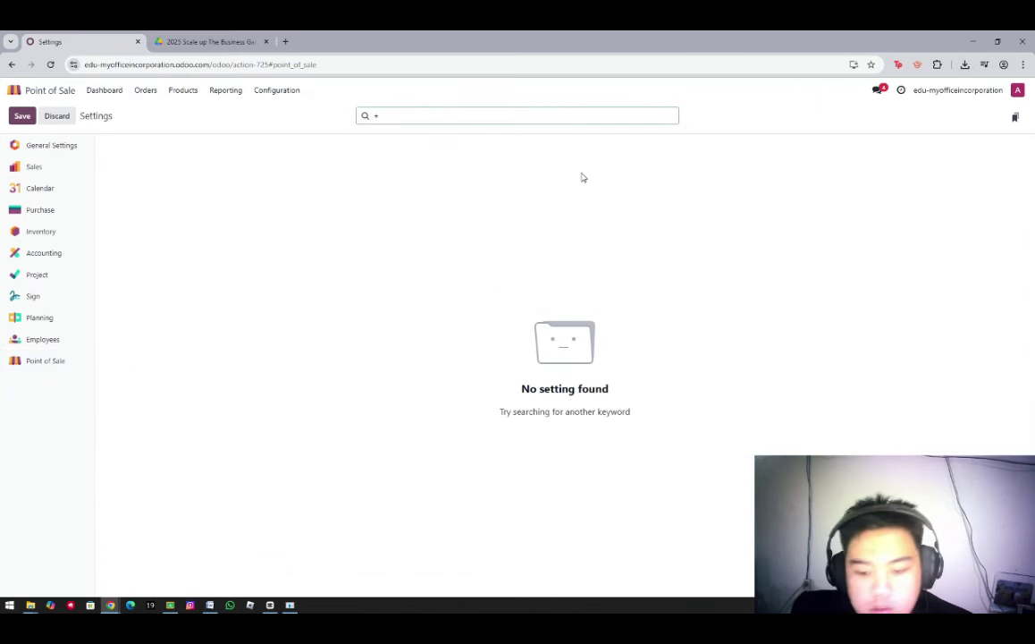
key(BackSpace)
click(183, 90)
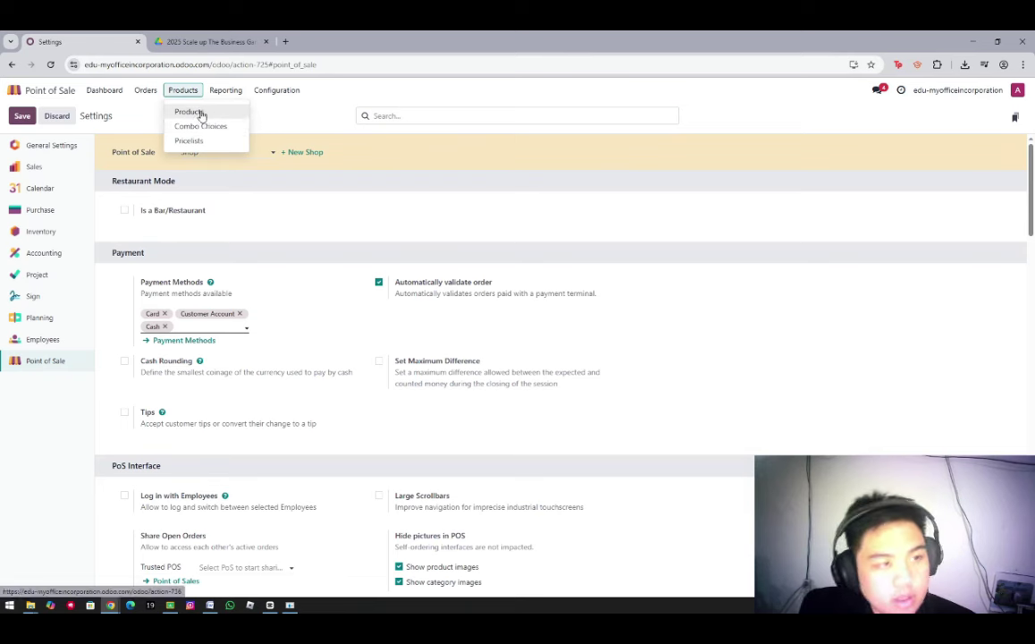
Import the POS_Products spreadsheet into Products, adding twelve items including an LED Lamp
click(200, 114)
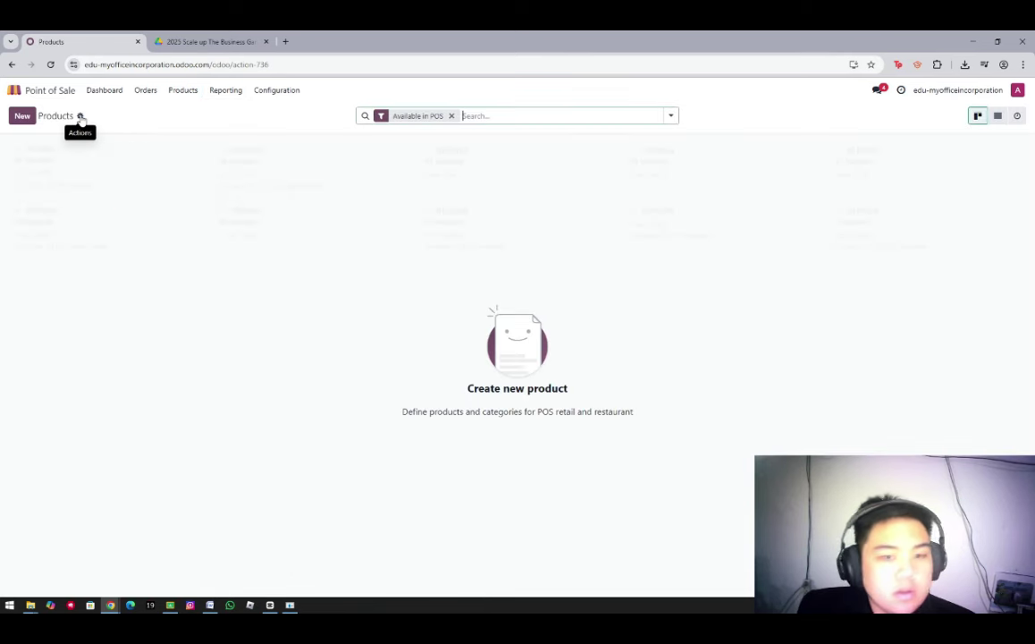
click(80, 117)
click(96, 135)
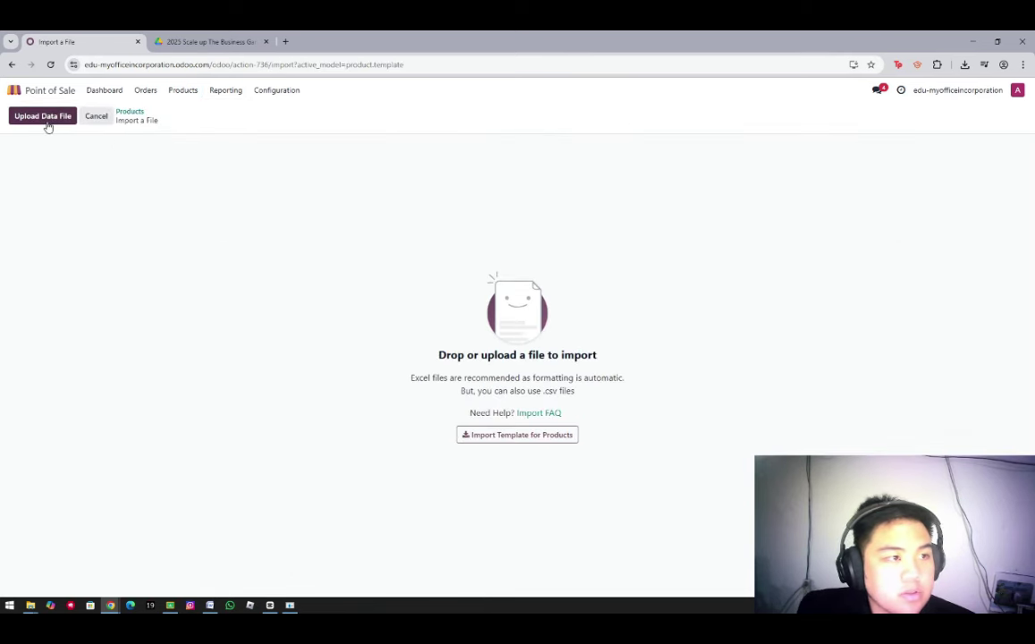
click(49, 118)
click(143, 120)
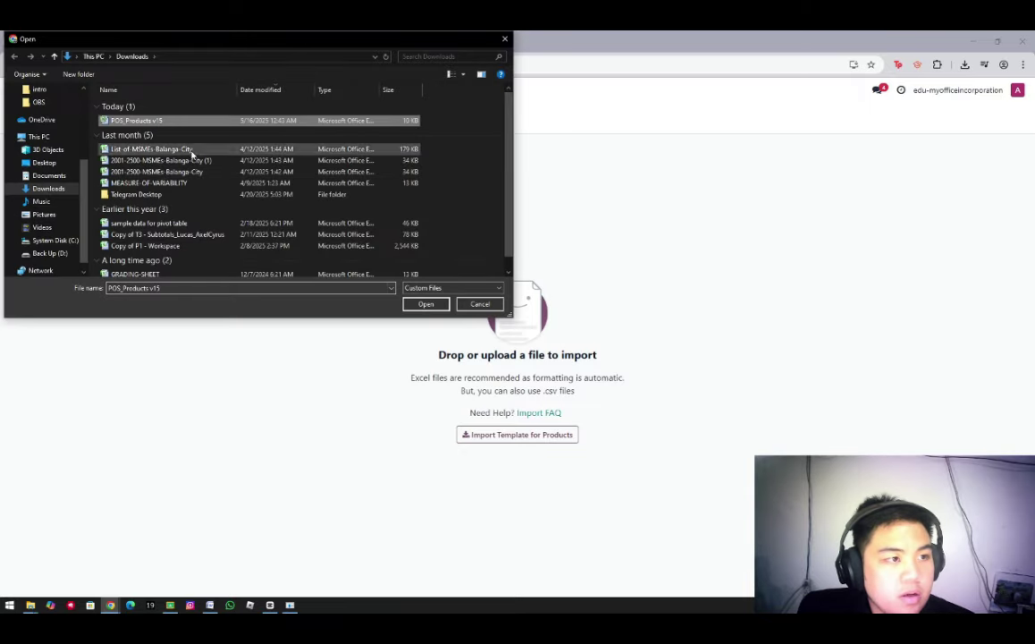
click(423, 303)
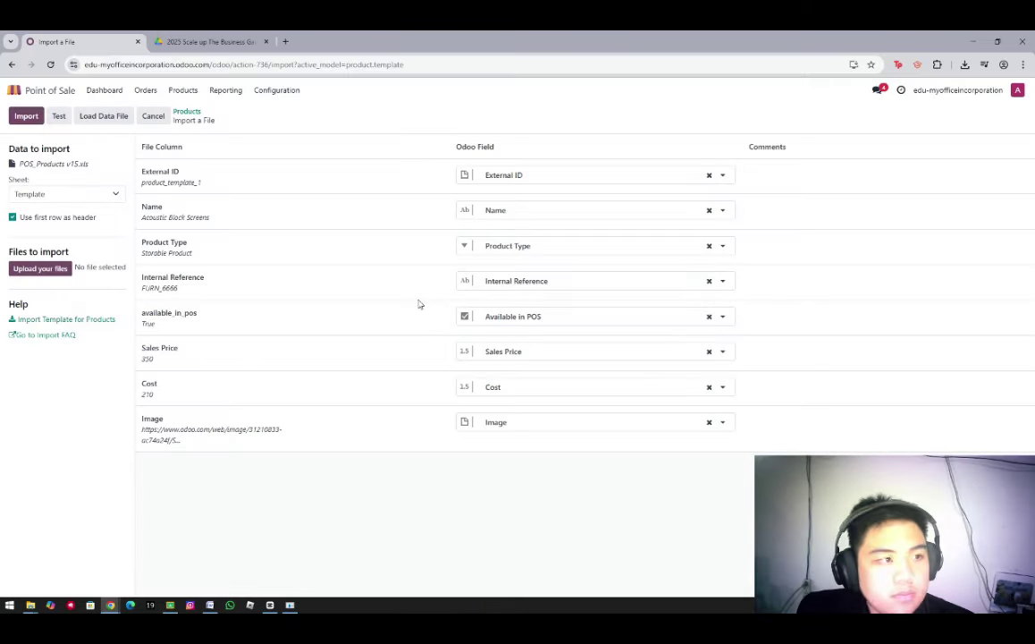
key(ctrl+minus)
key(ctrl+minus)
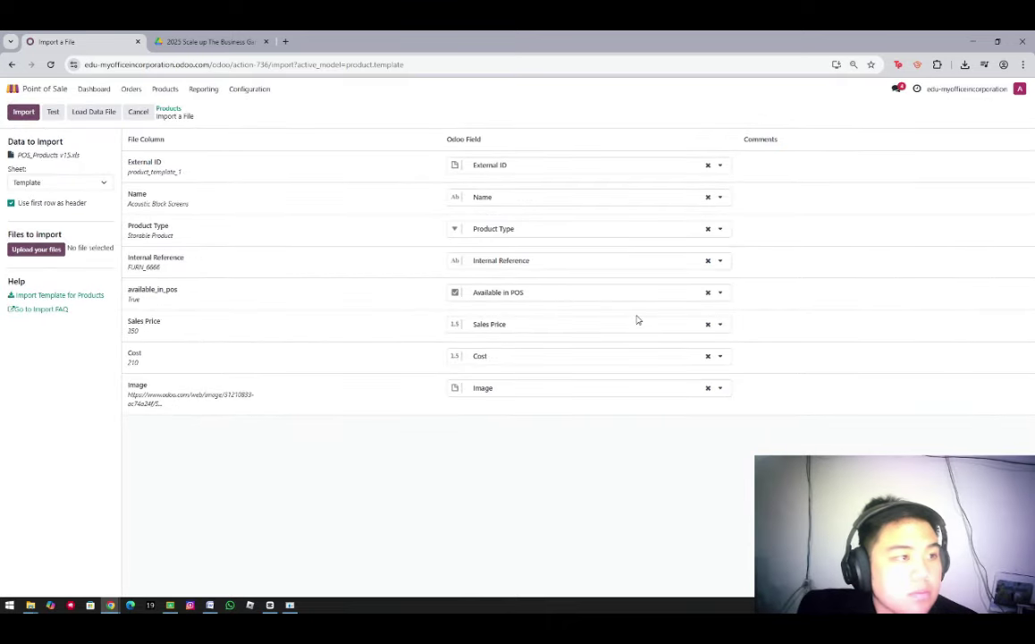
click(19, 112)
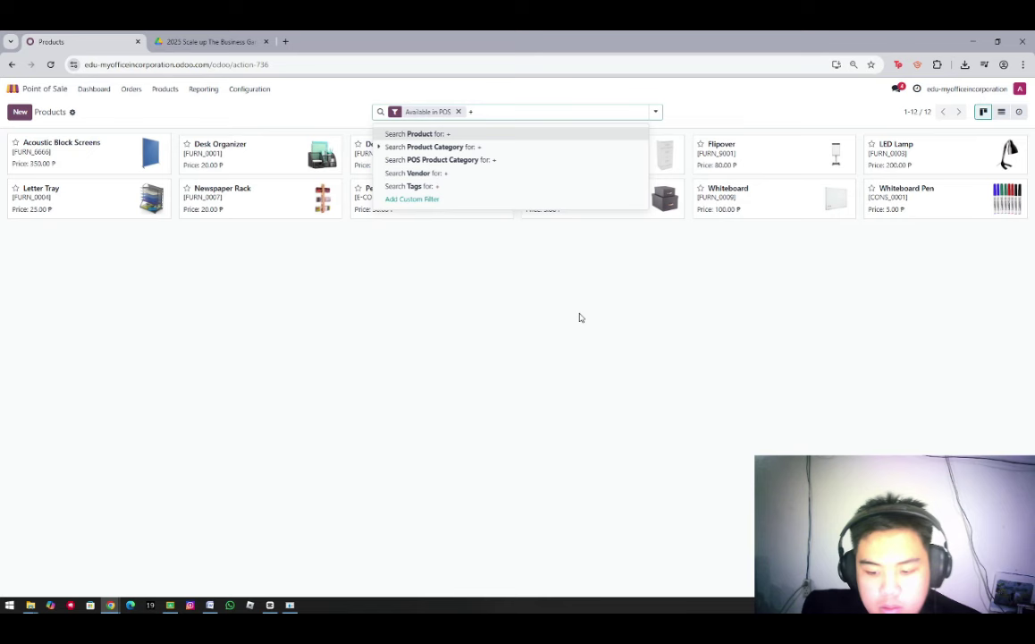
key(BackSpace)
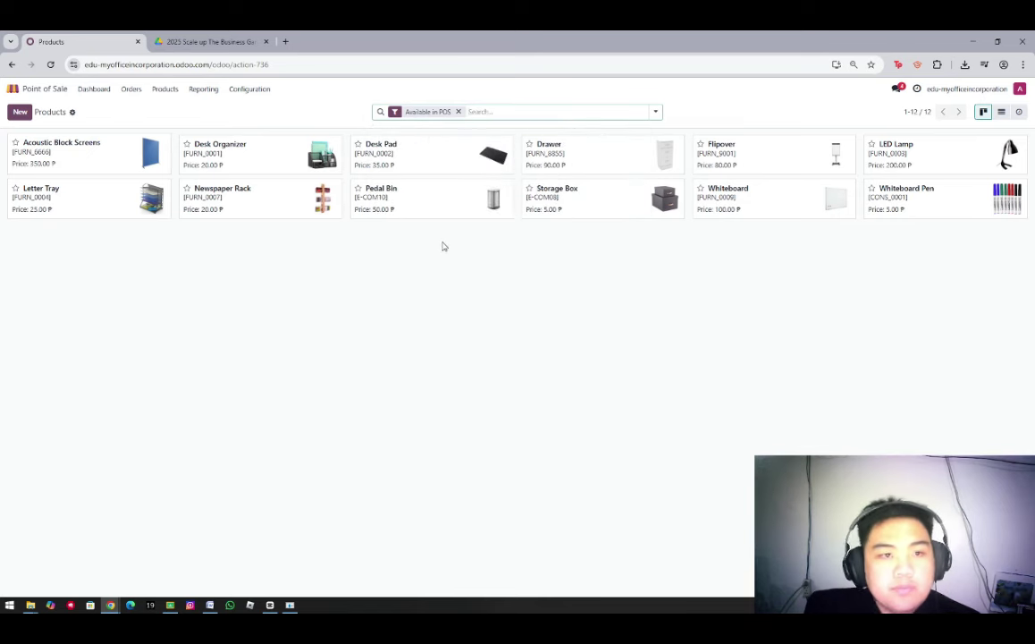
text(-)
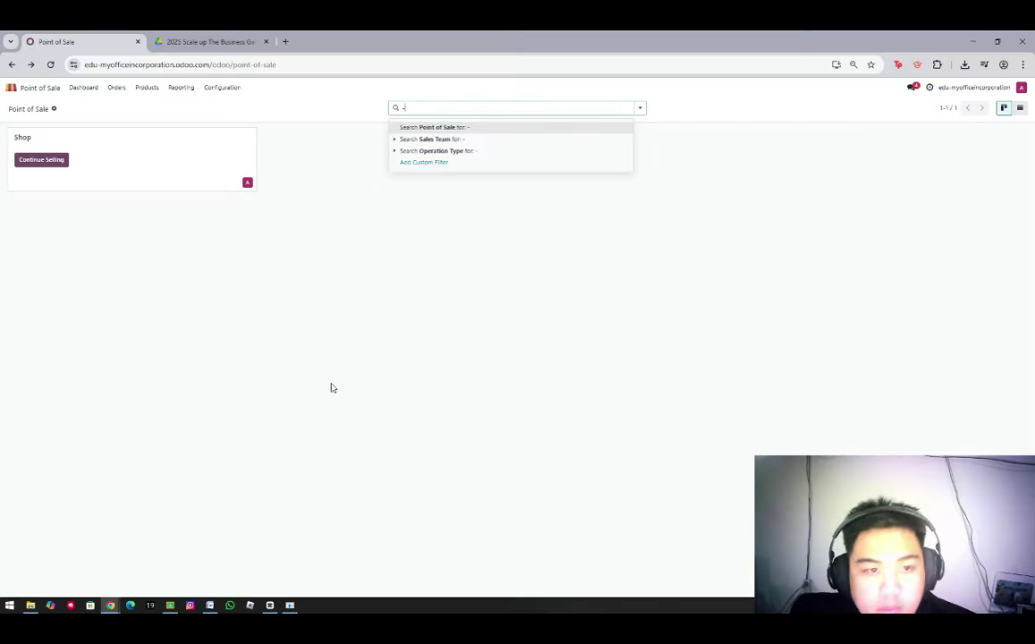
Open the Shop register and add two LED Lamps to the order, totalling 448.00 ₱
key(Escape)
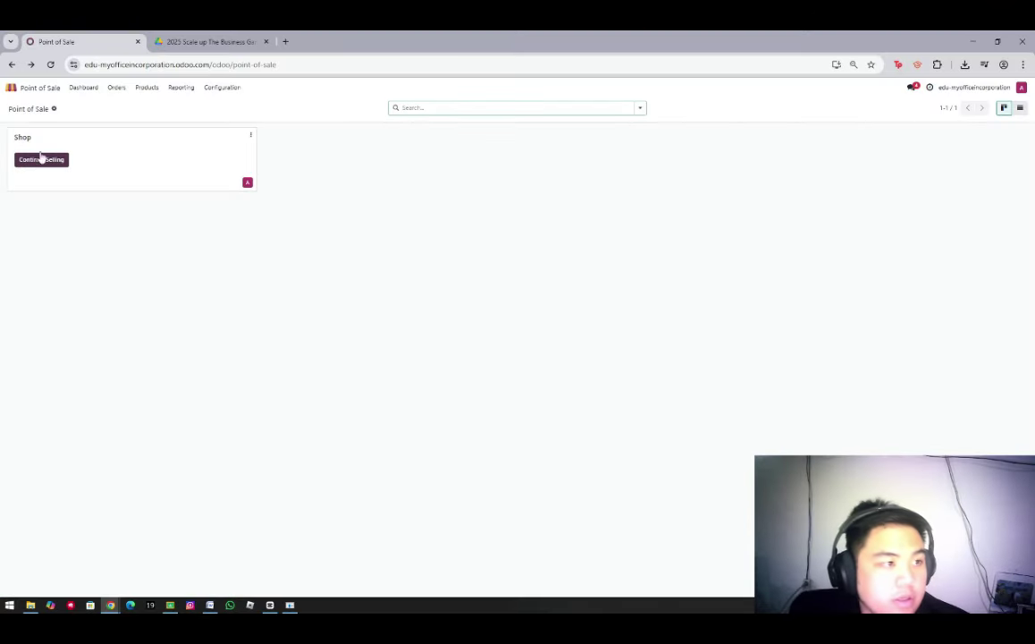
click(41, 158)
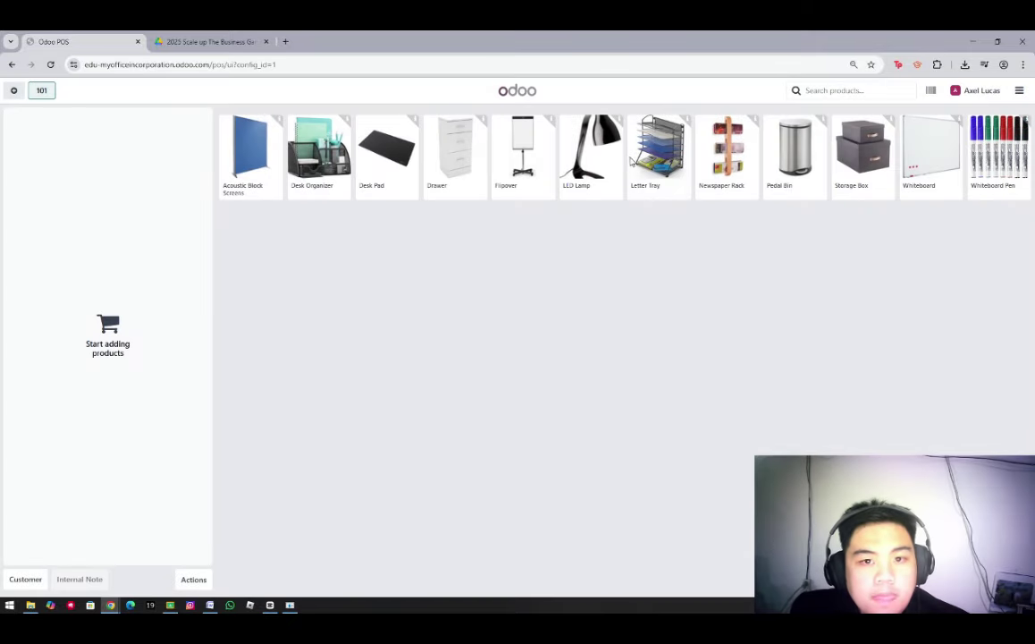
click(588, 154)
click(590, 163)
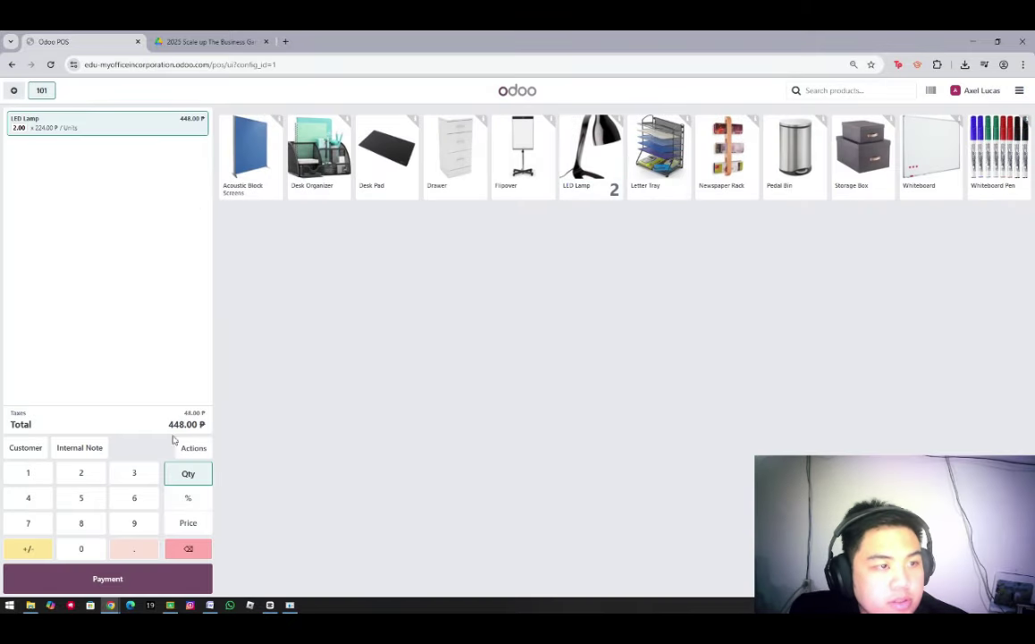
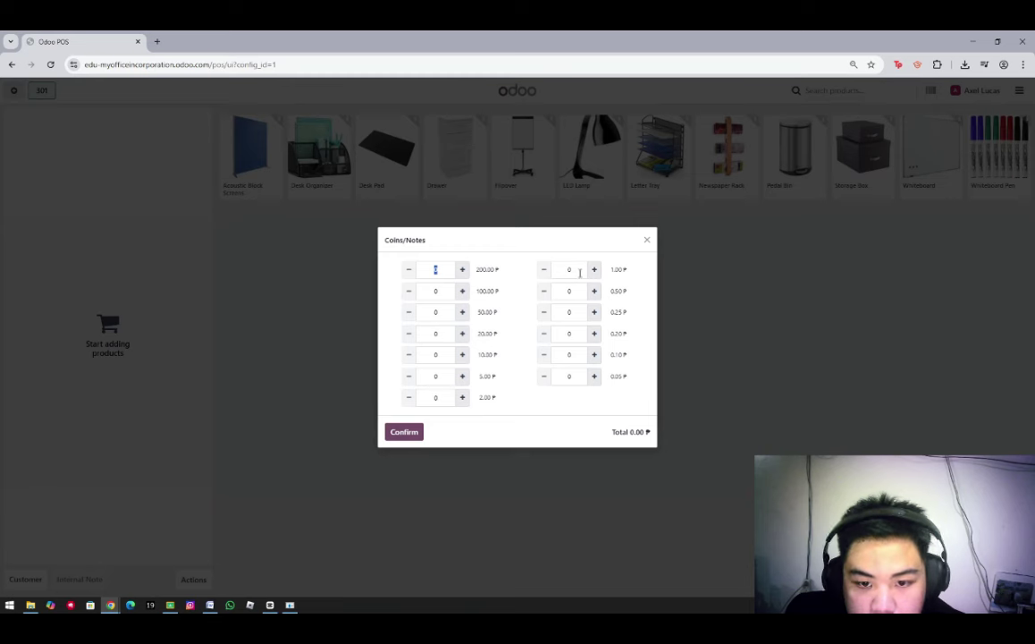
Enter the Coins/Notes denomination counts for a 550.00 ₱ opening cash float
text(50)
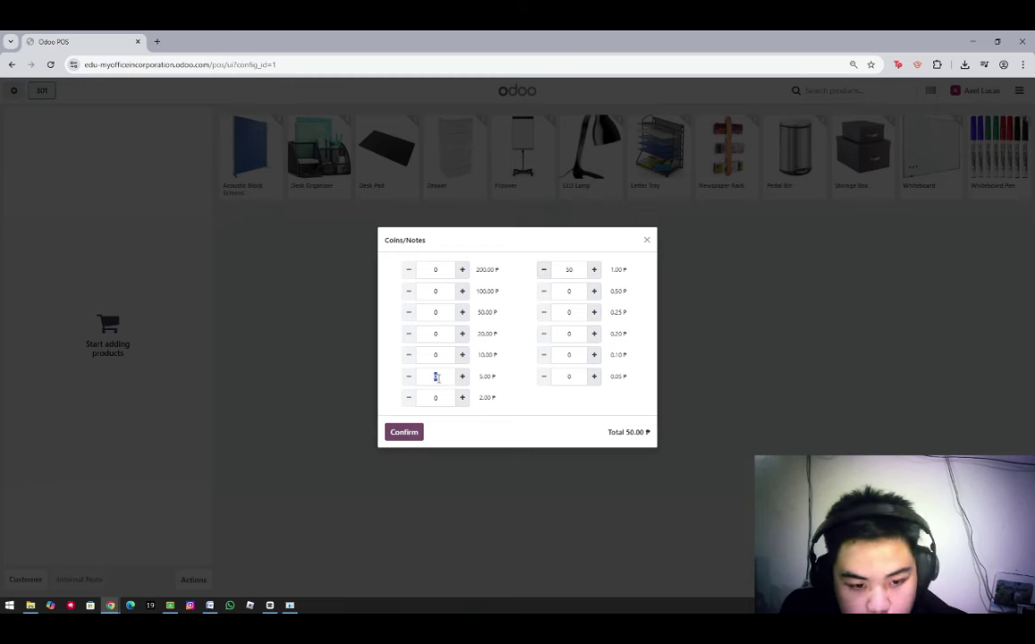
text(5)
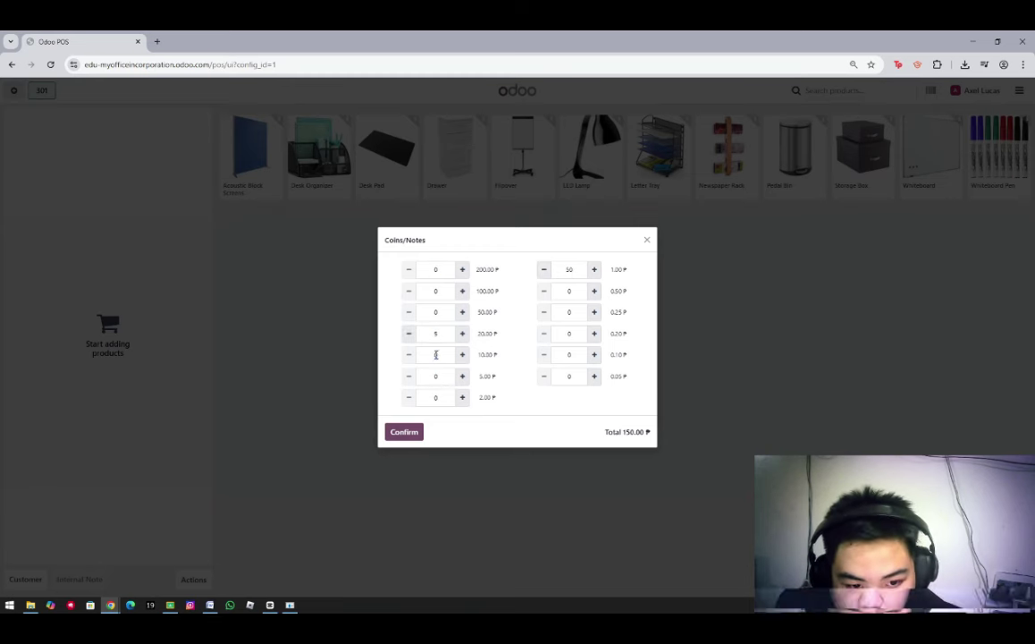
click(443, 355)
text(10)
click(437, 375)
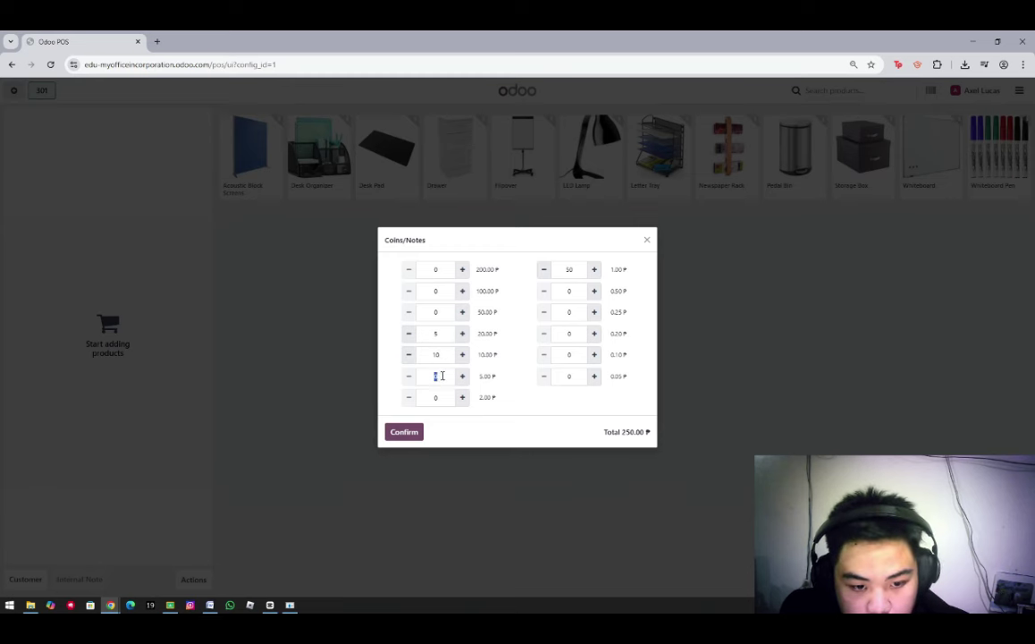
text(20)
click(436, 311)
text(2)
click(436, 290)
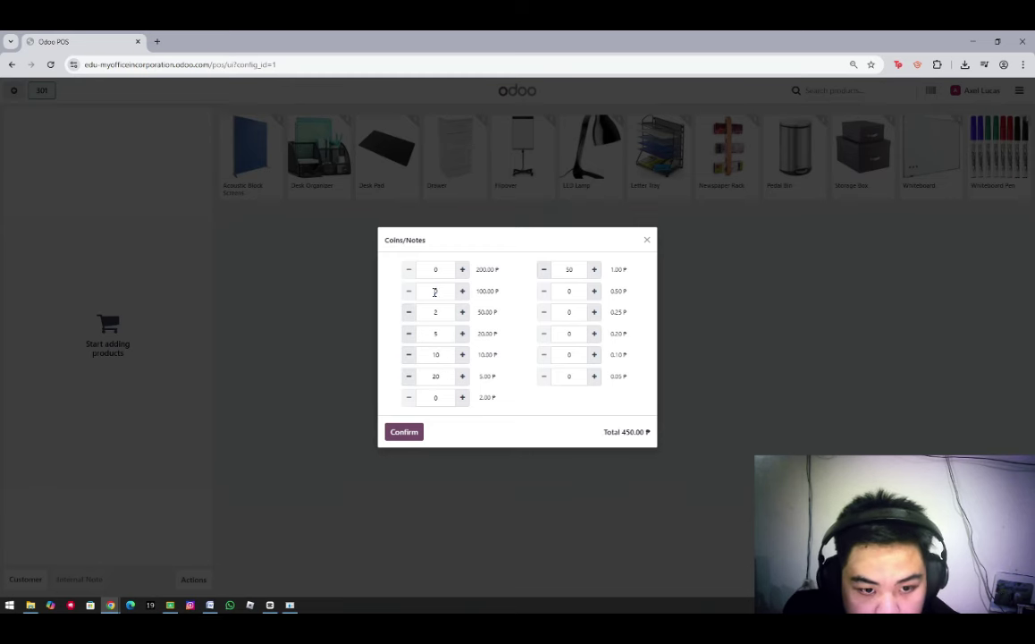
text(1)
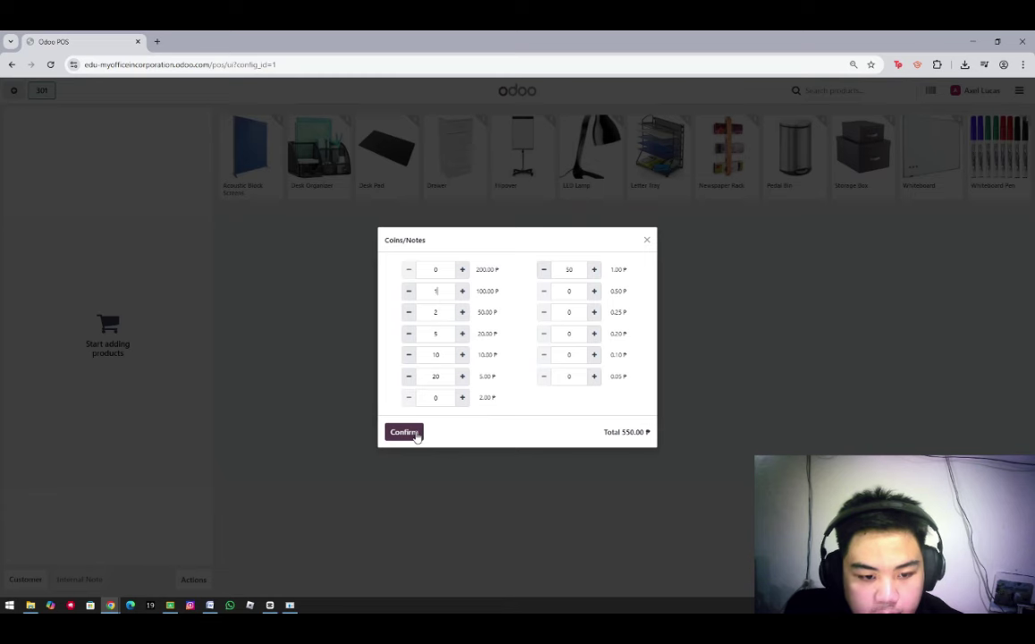
Confirm the 550.00 ₱ count, open the register, and dismiss the Oops! error
click(404, 432)
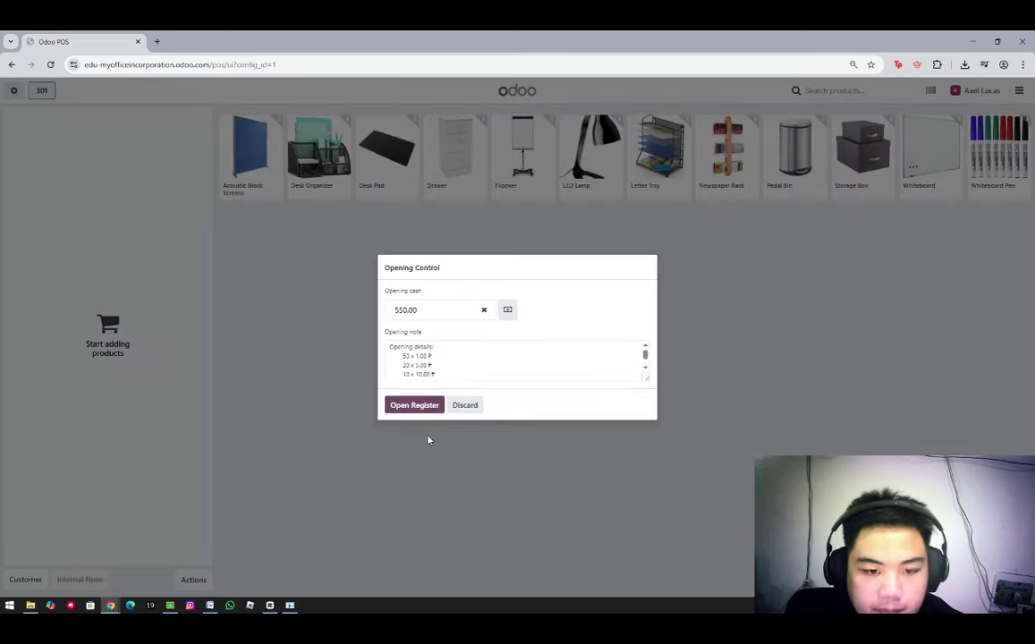
click(415, 408)
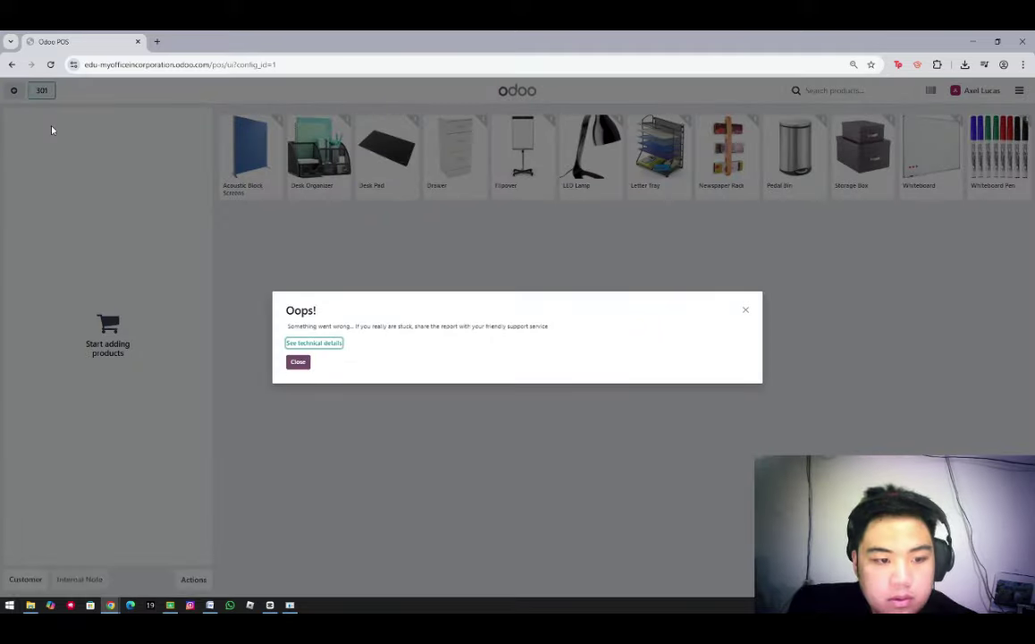
click(294, 362)
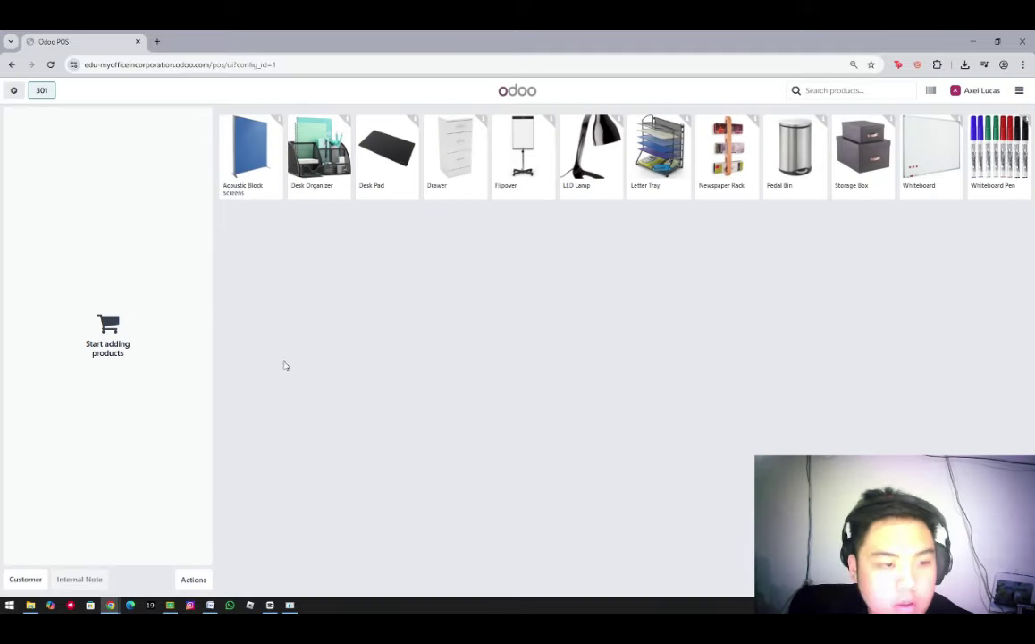
Create a new customer from the customer list and enter their full name
click(26, 579)
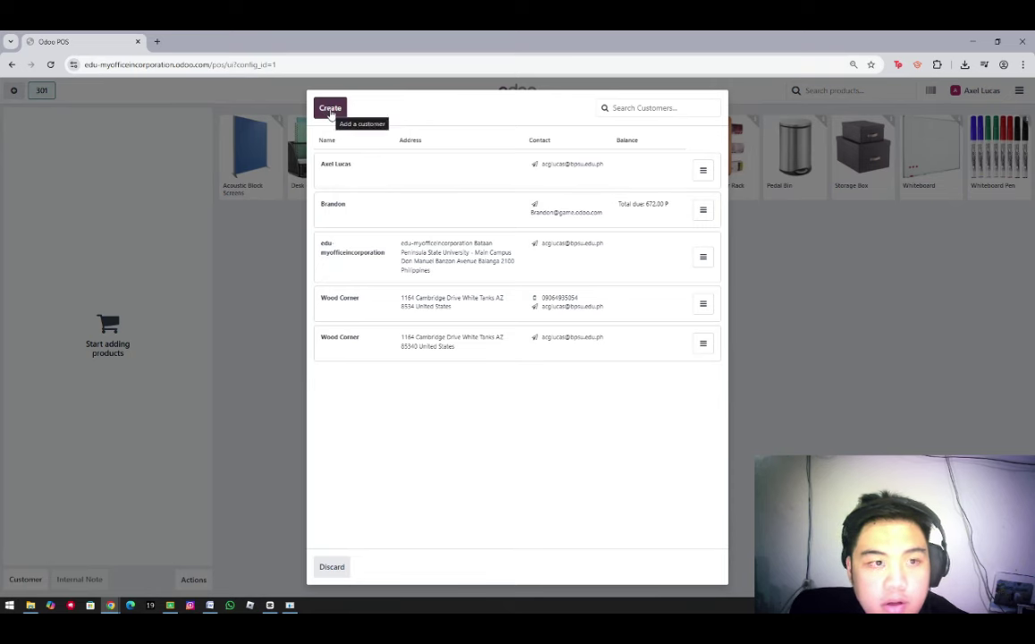
click(329, 108)
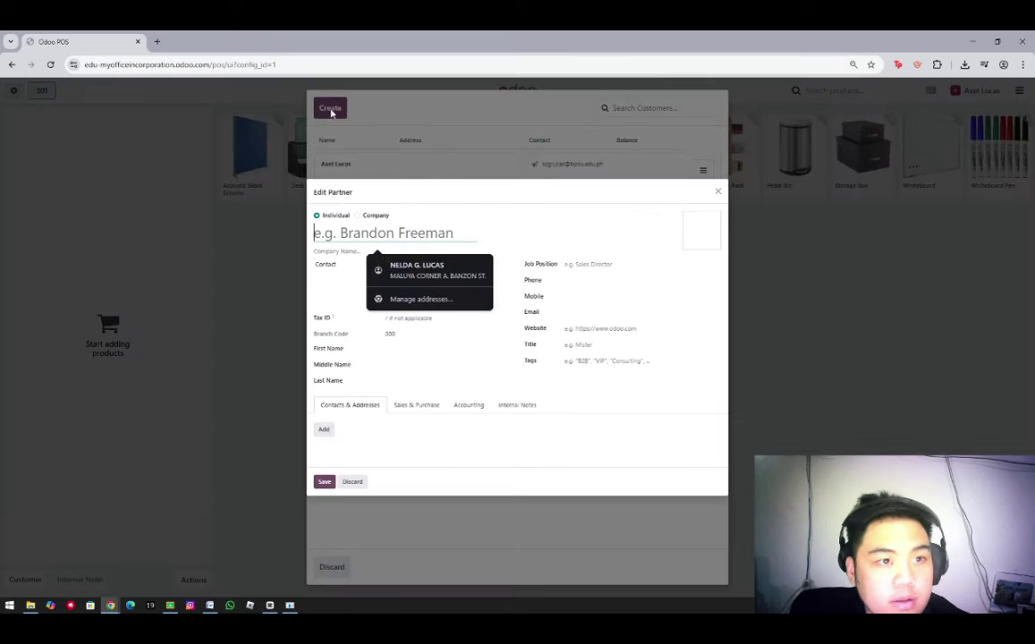
click(447, 364)
click(356, 232)
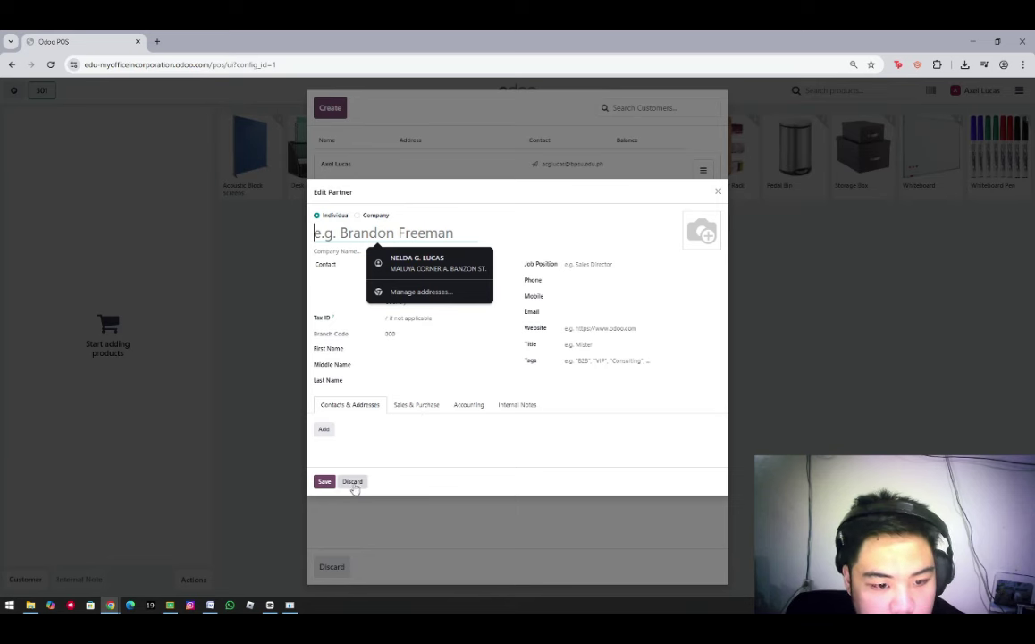
text(+)
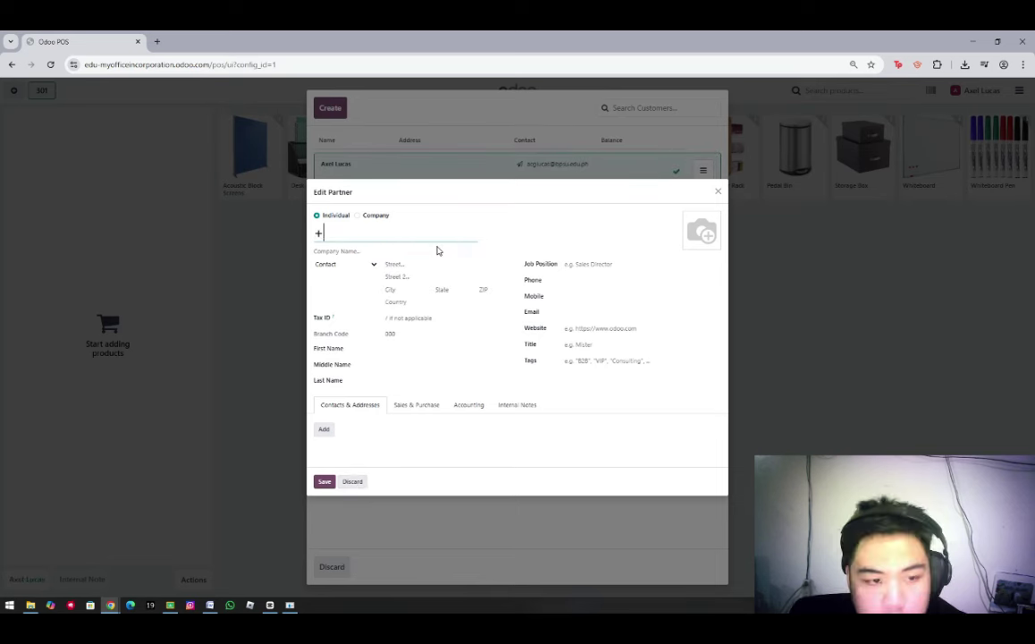
key(BackSpace)
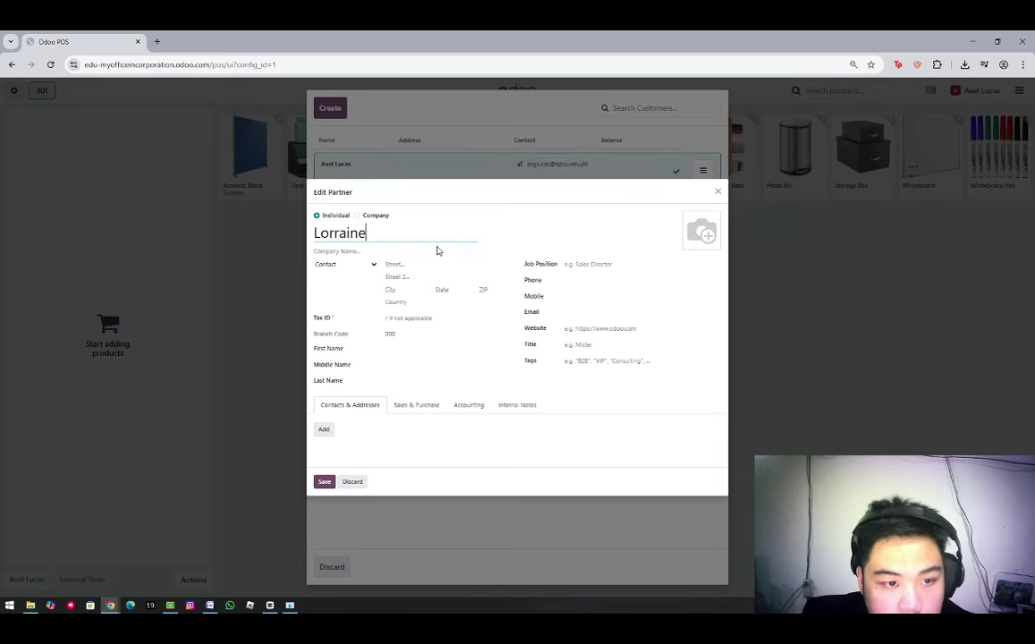
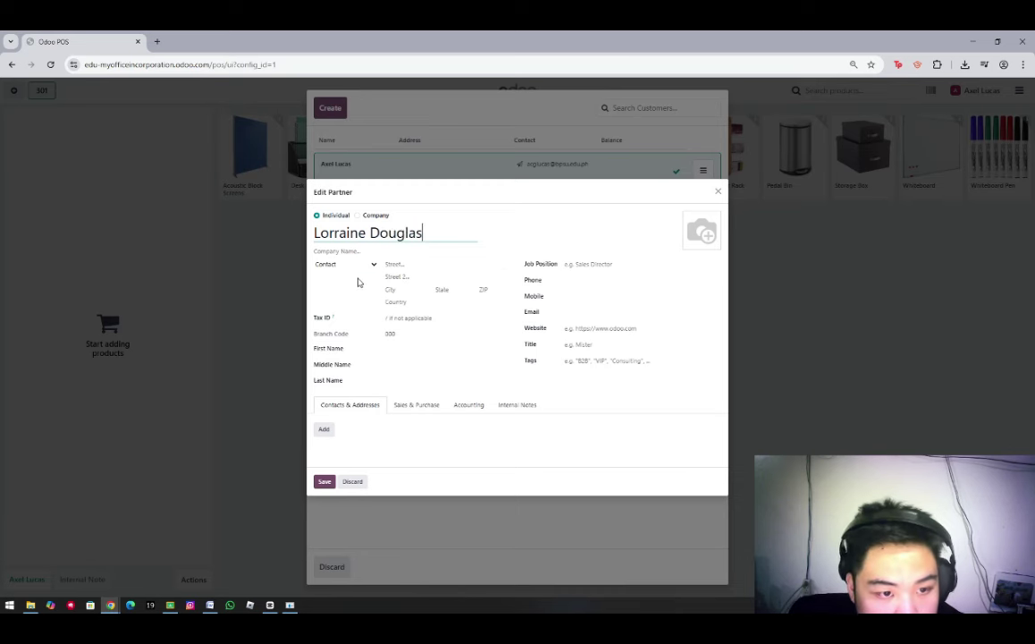
Fill in the customer's street address and city, with country set to United States
click(396, 265)
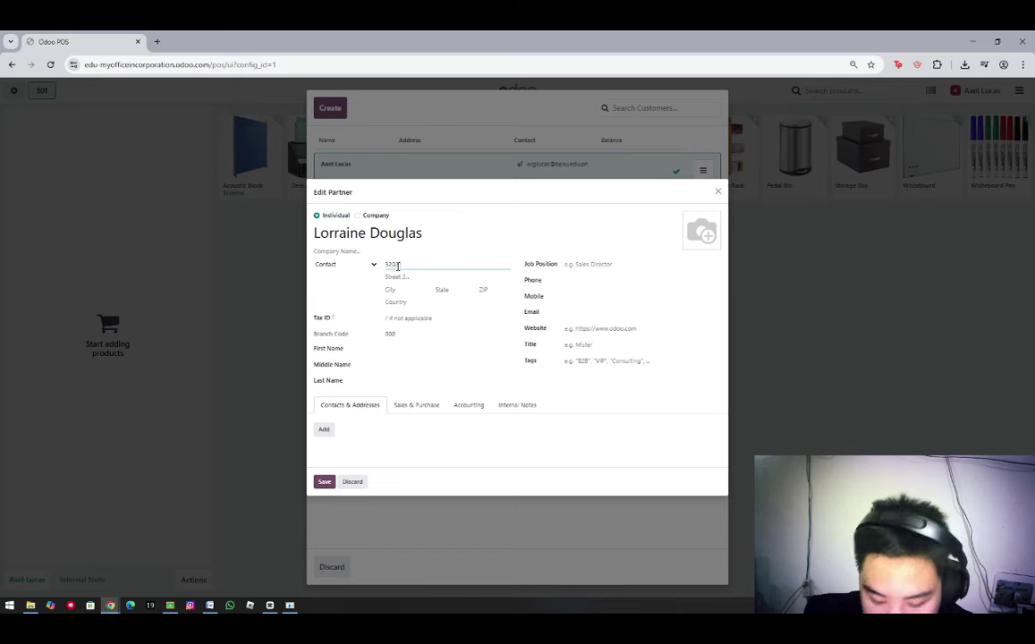
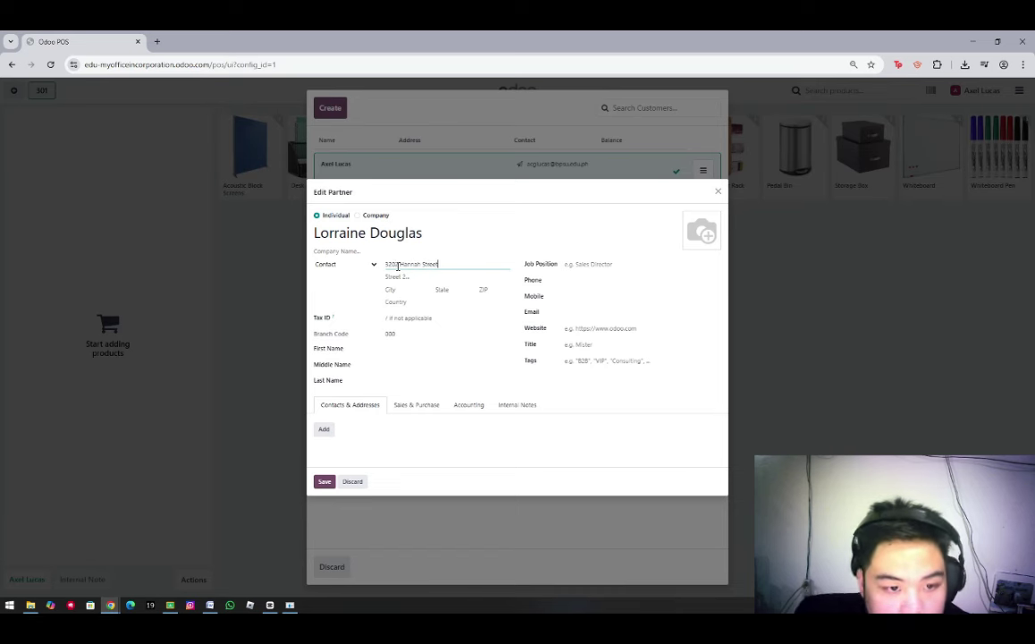
click(391, 291)
text(As)
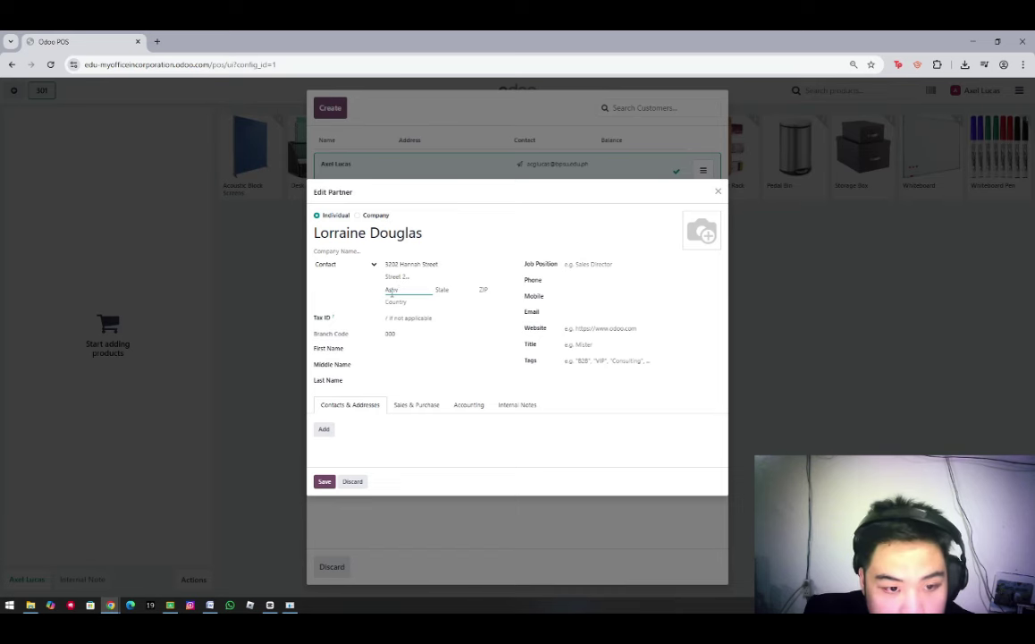
text(heville)
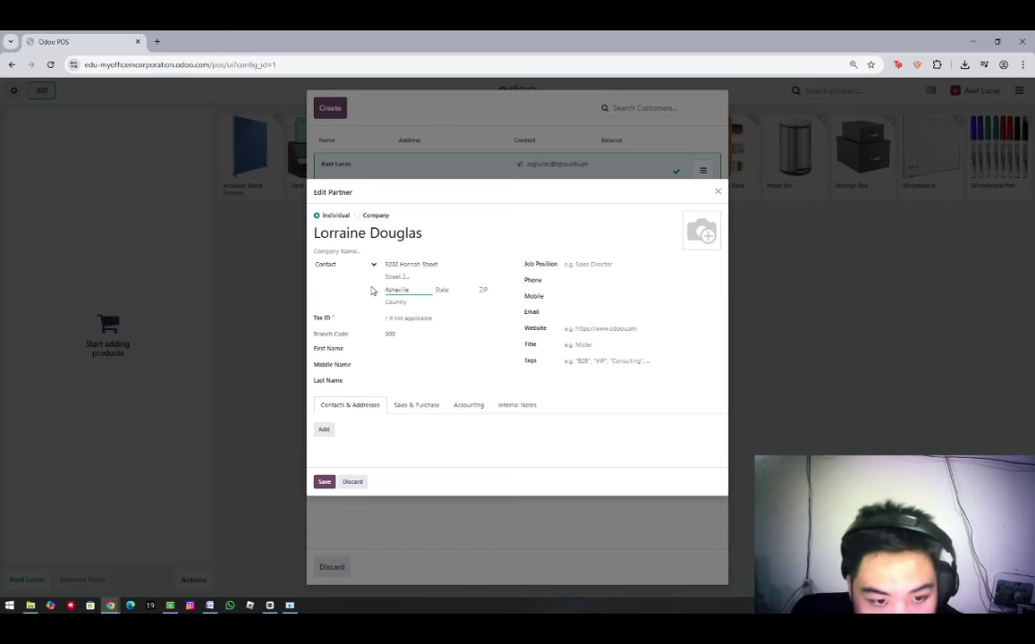
click(440, 290)
click(476, 290)
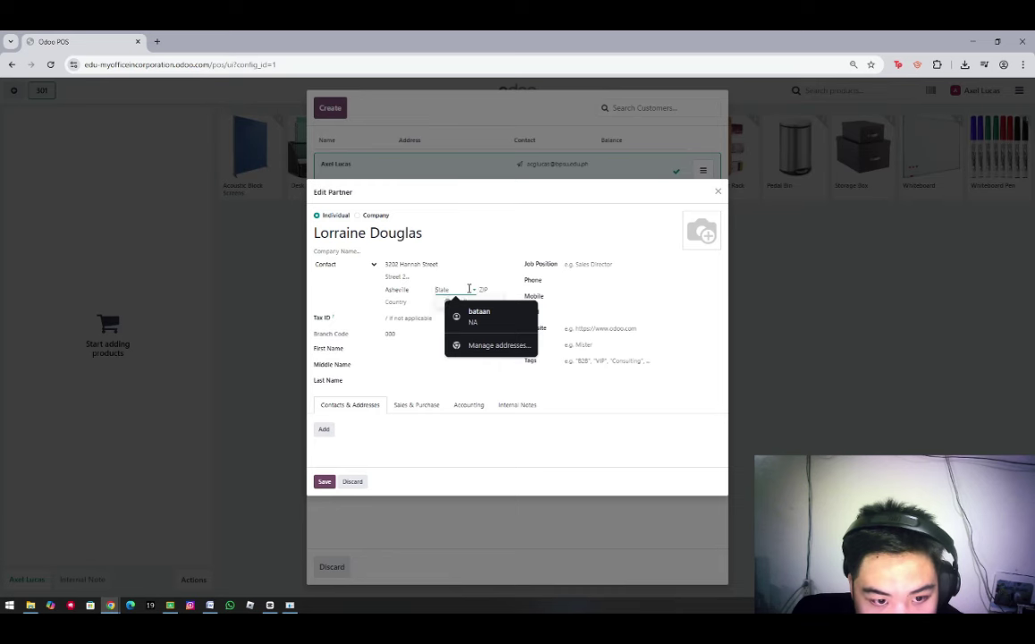
click(411, 302)
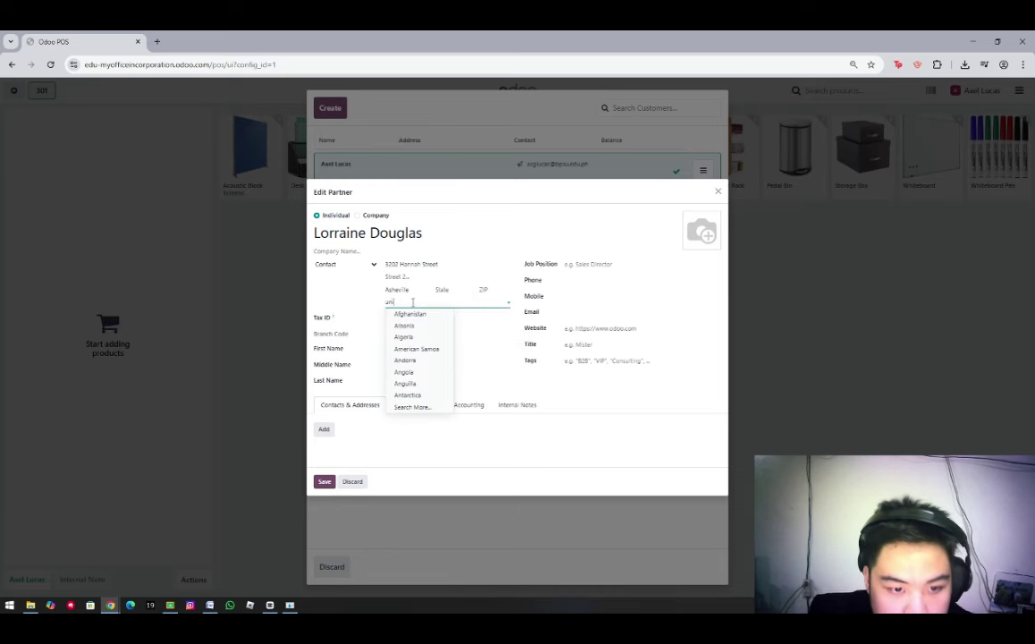
text(United)
key(BackSpace)
key(BackSpace)
key(BackSpace)
key(BackSpace)
key(BackSpace)
key(BackSpace)
text(United States)
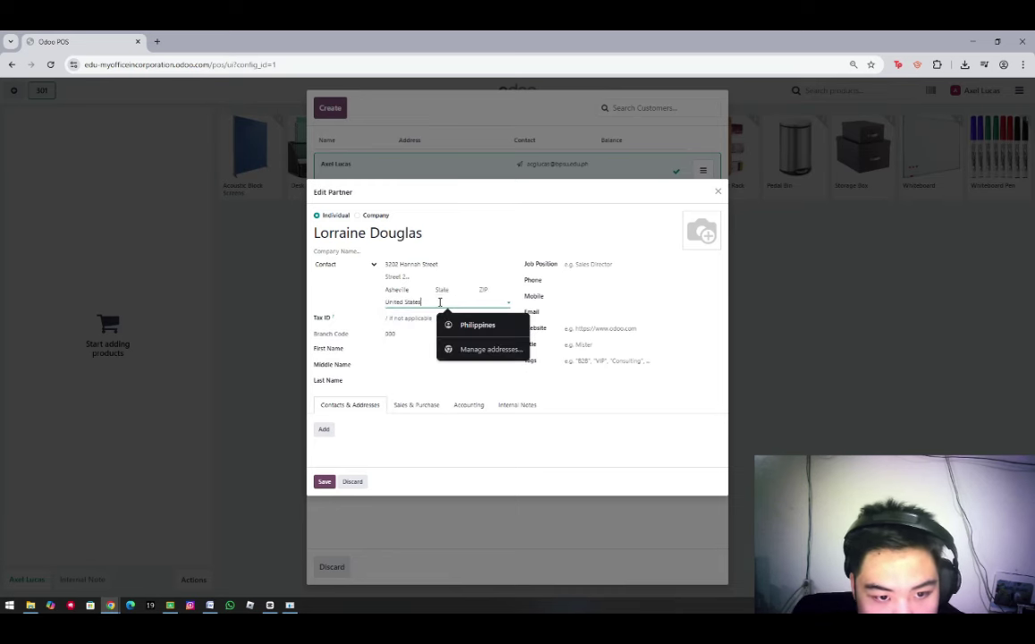
click(495, 287)
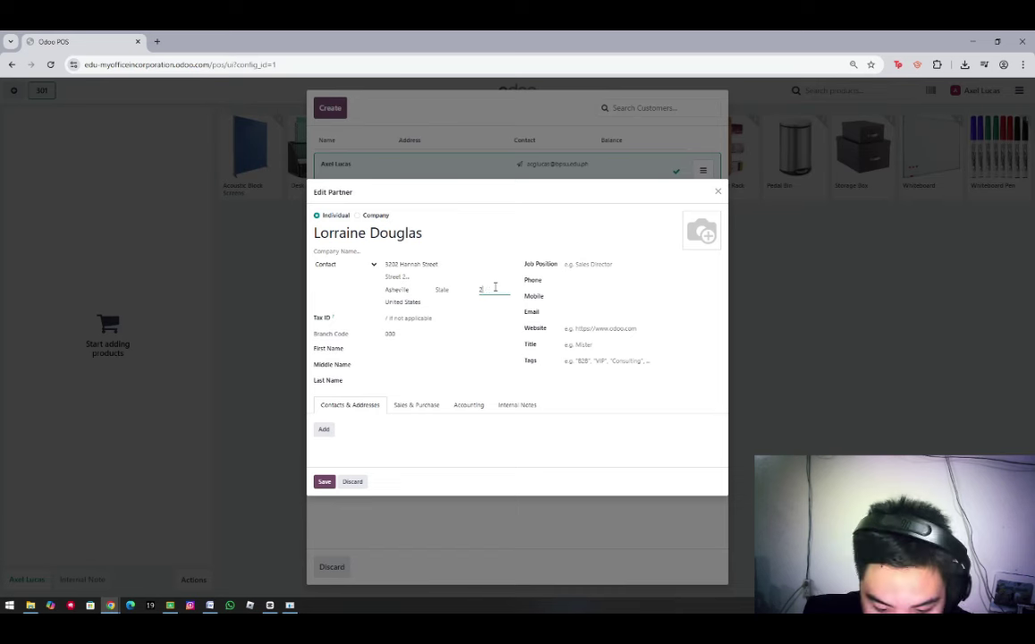
Add the customer's phone number and first and last names, then save them to the order
click(569, 280)
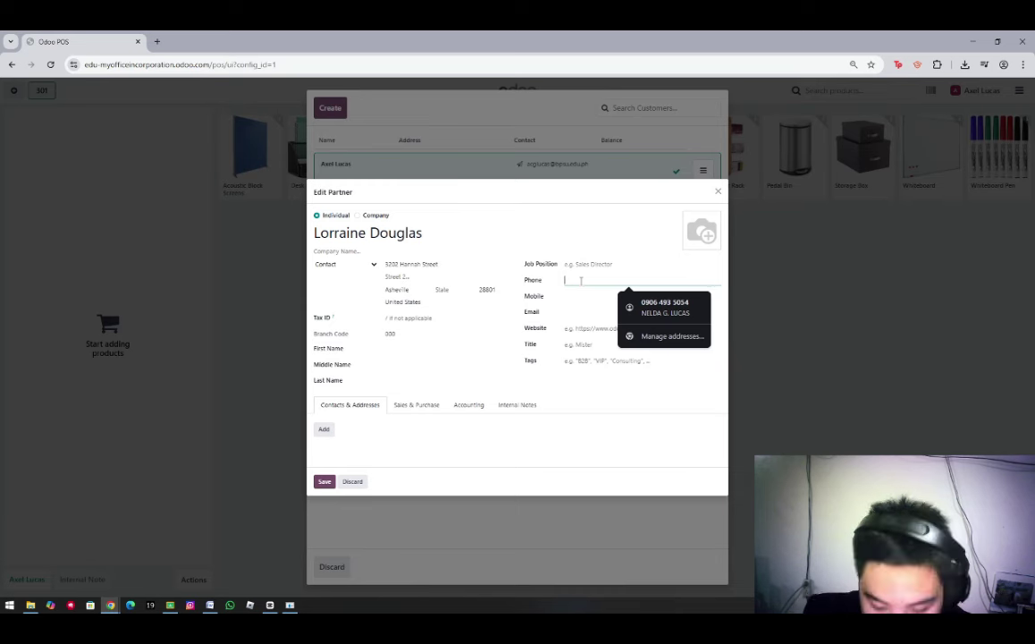
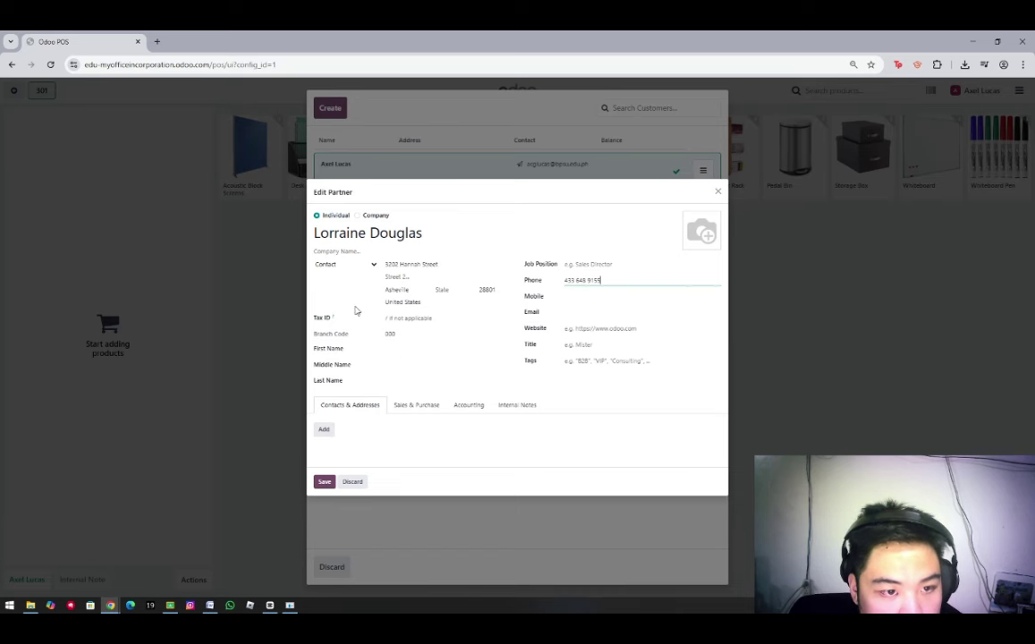
click(406, 349)
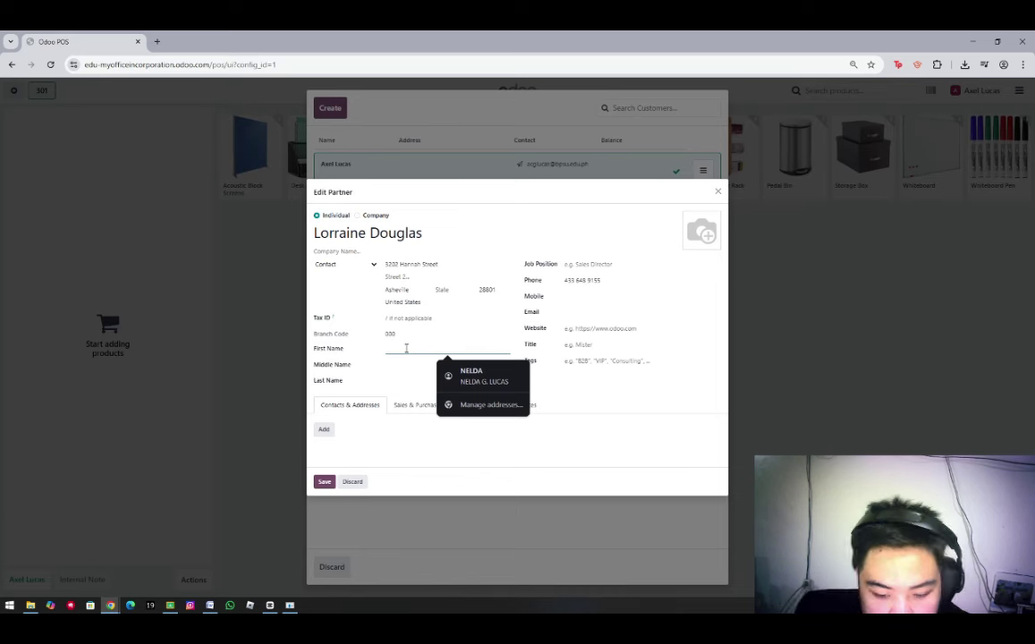
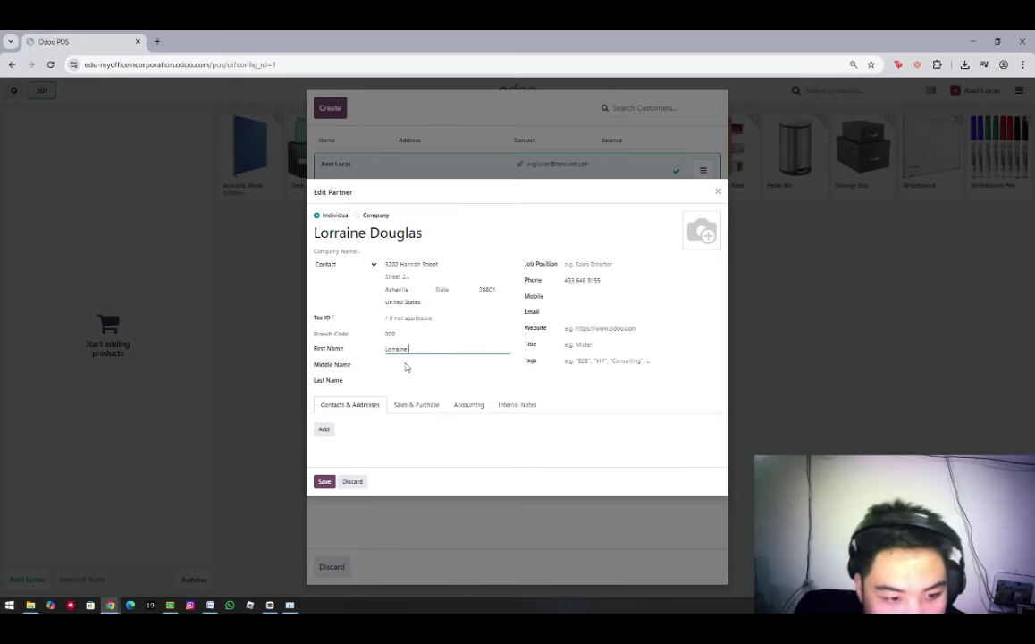
click(394, 380)
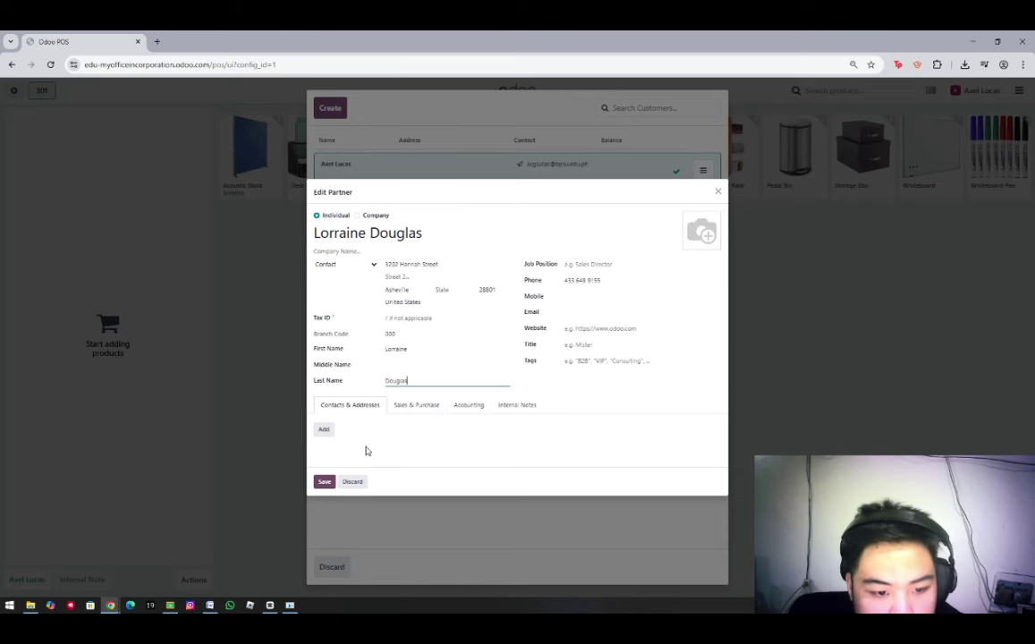
click(325, 482)
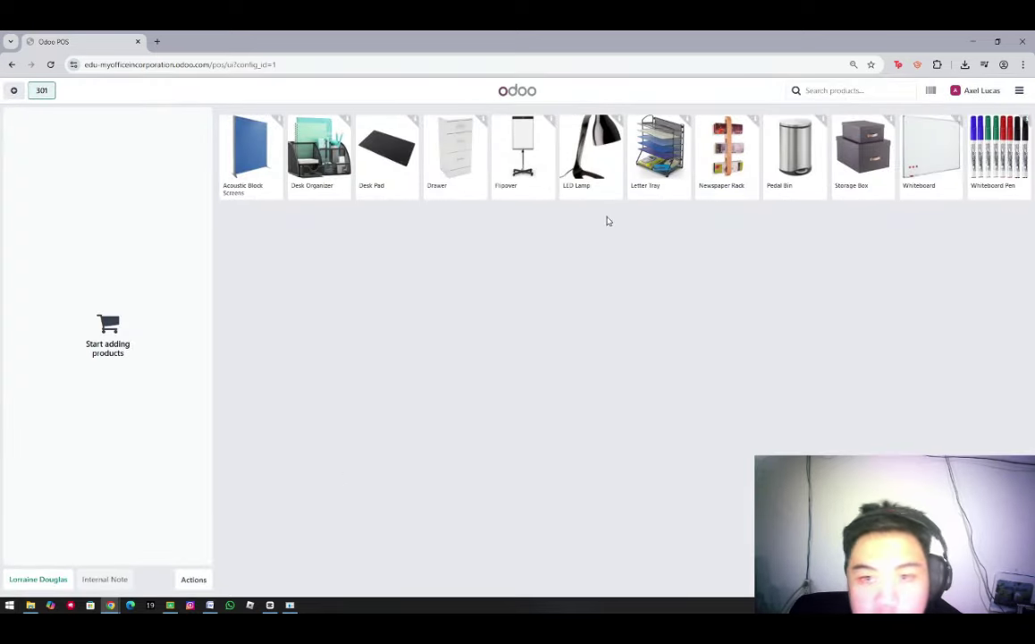
Sell one Whiteboard for 112.00 ₱ cash, taking 200.00 ₱ and giving 88.00 ₱ change
click(926, 165)
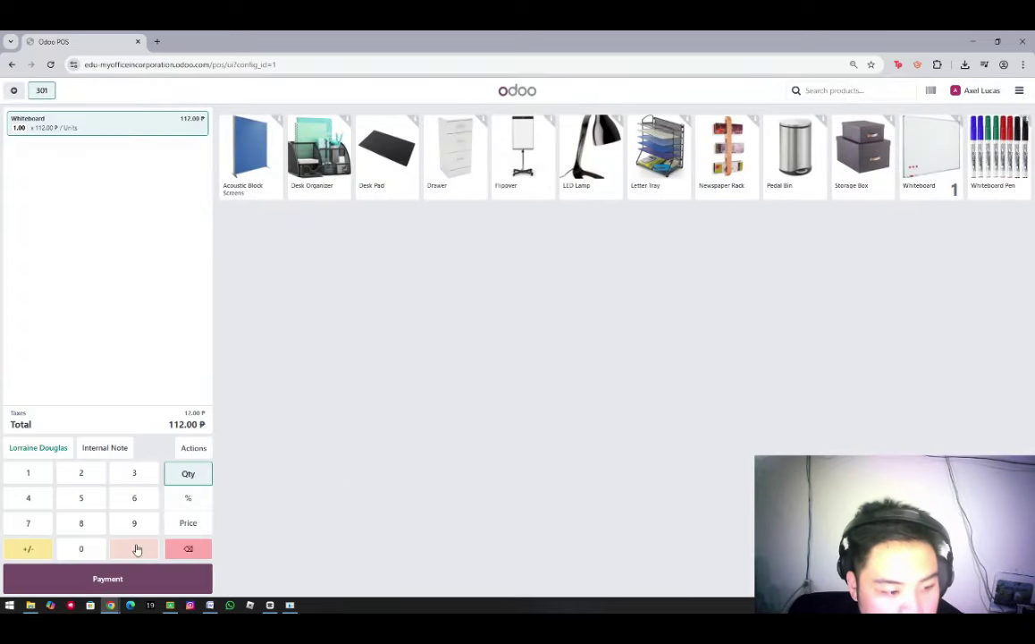
click(94, 583)
click(80, 472)
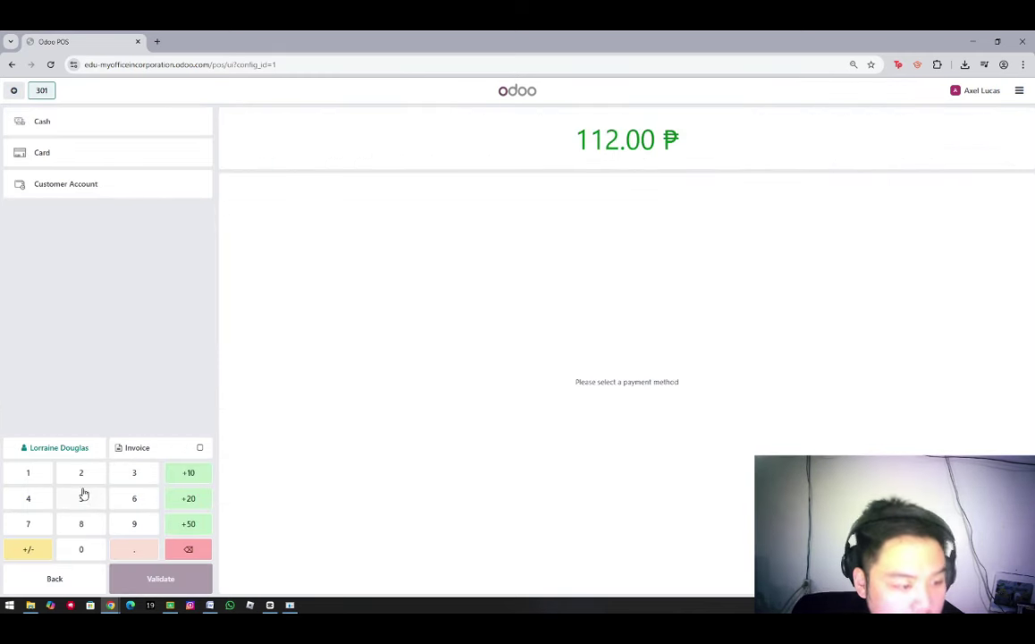
click(81, 551)
click(80, 550)
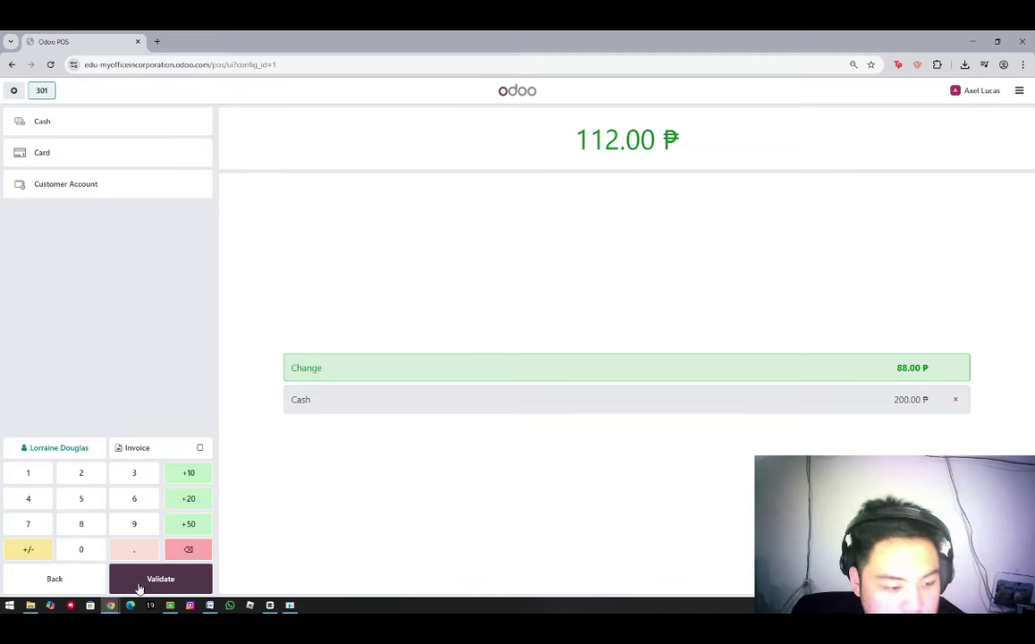
click(139, 582)
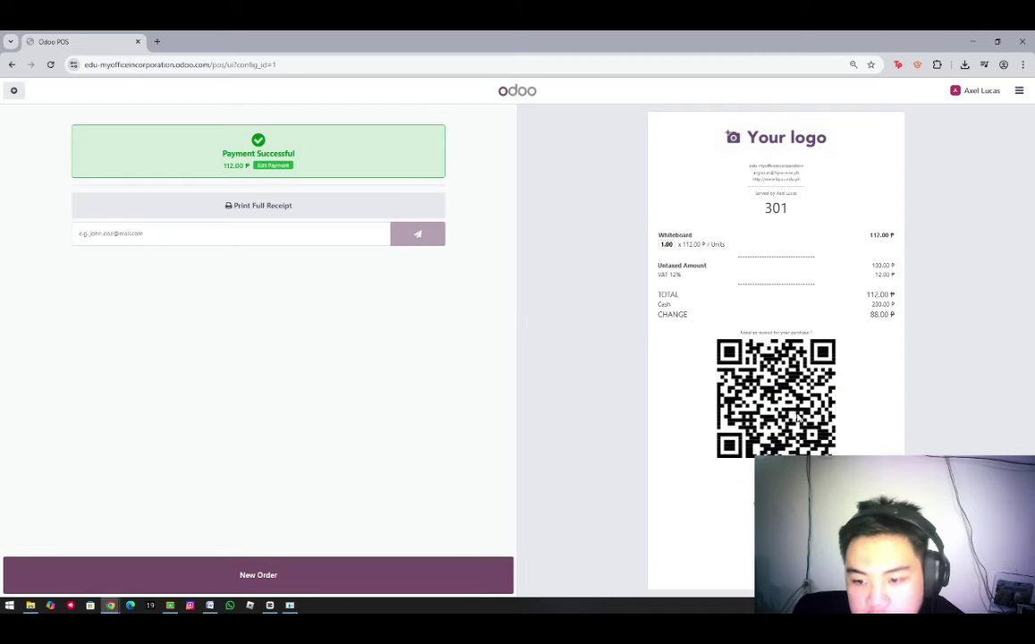
click(331, 579)
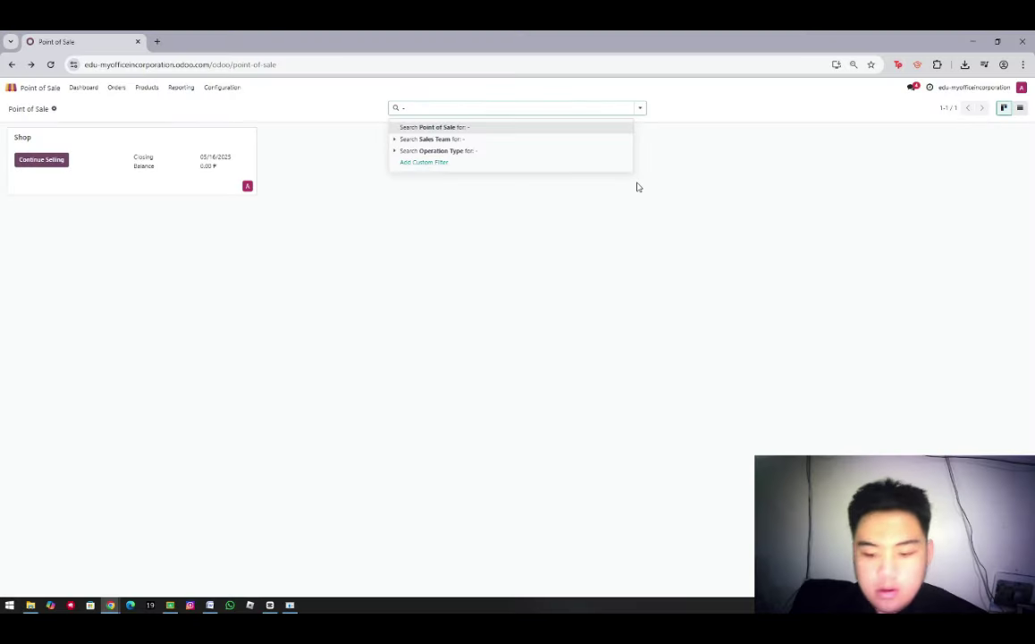
Resume selling and add an LED Lamp to the order with quantity -1
key(BackSpace)
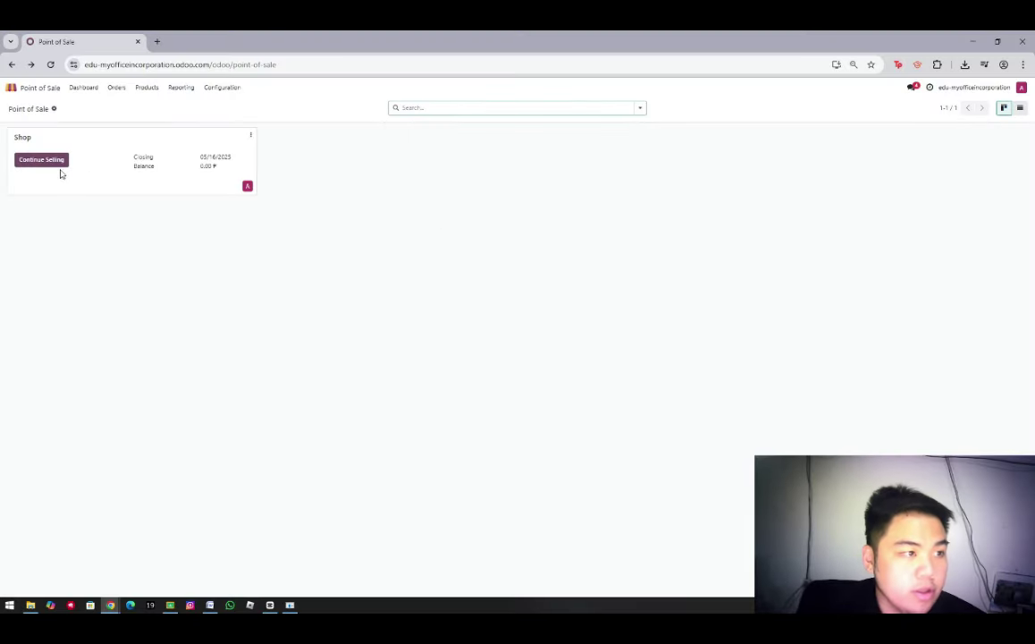
click(44, 163)
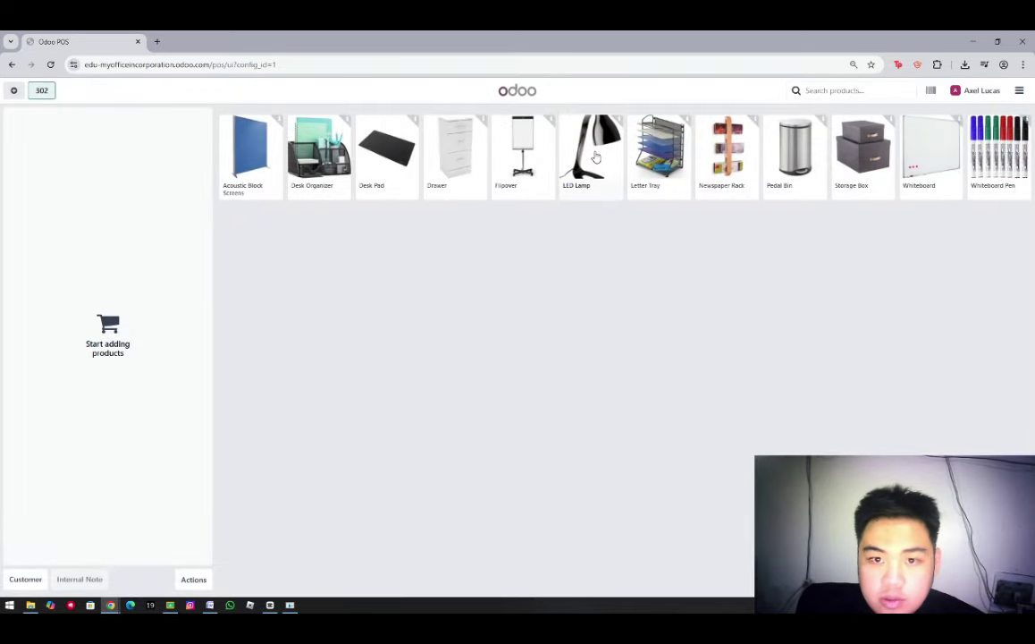
click(596, 157)
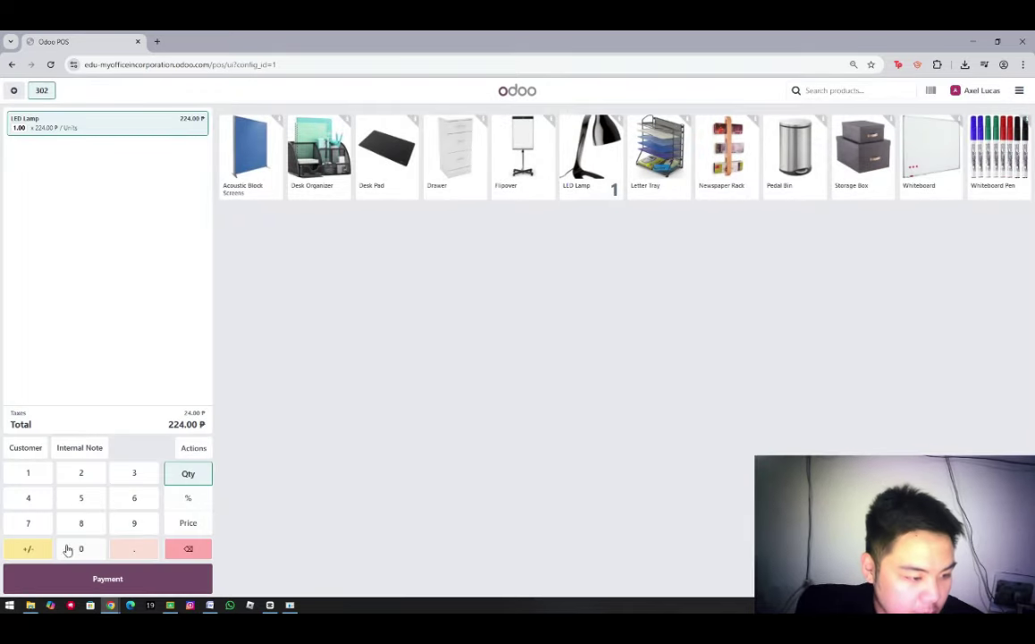
click(34, 550)
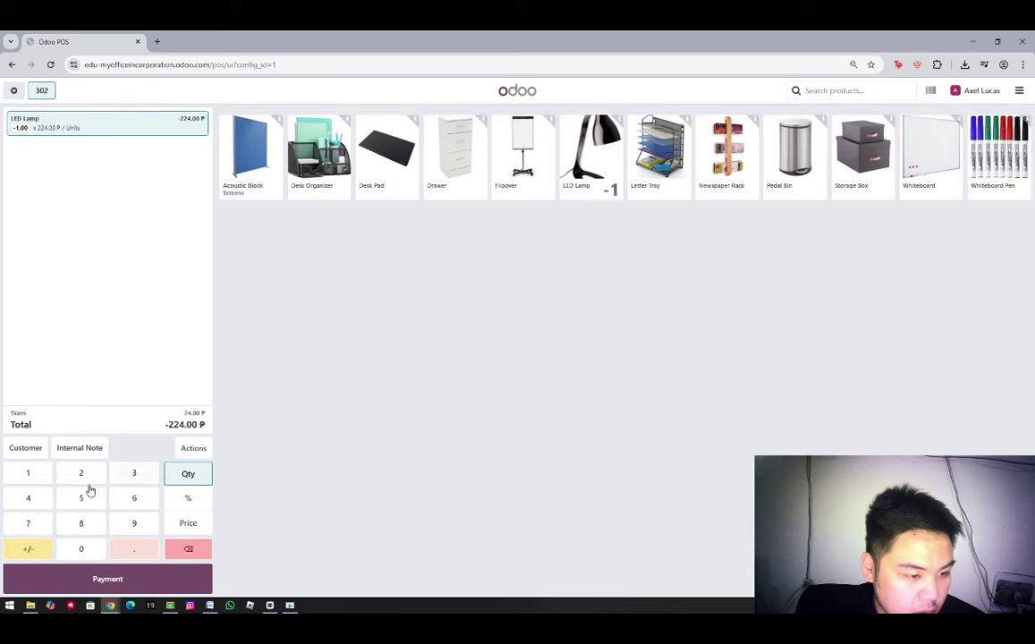
click(32, 481)
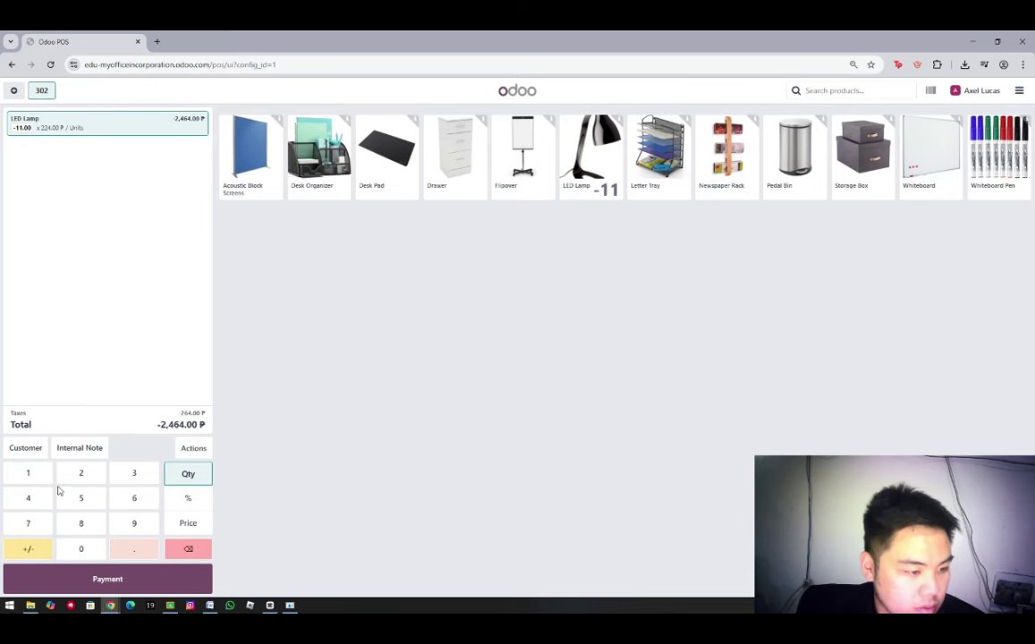
click(190, 551)
Pay back the -224.00 ₱ refund in cash, validate it, and start a new order
click(85, 581)
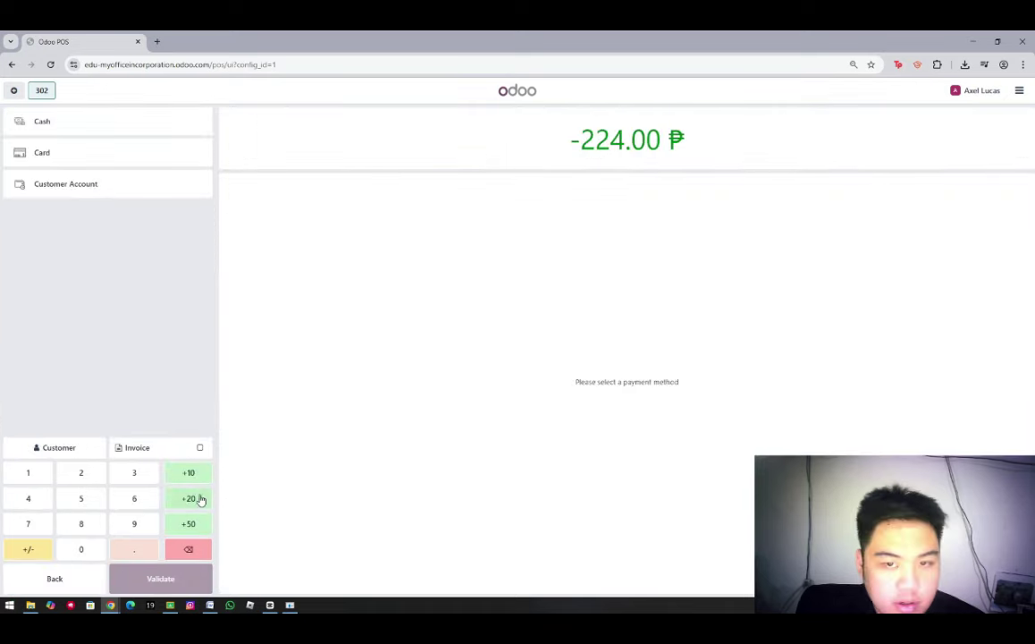
click(28, 552)
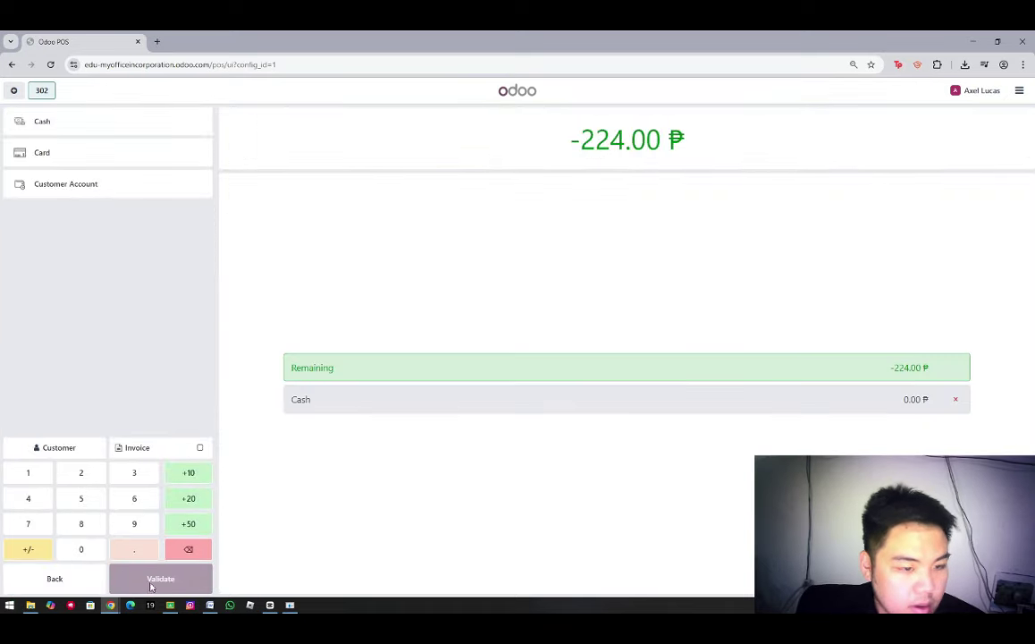
click(81, 474)
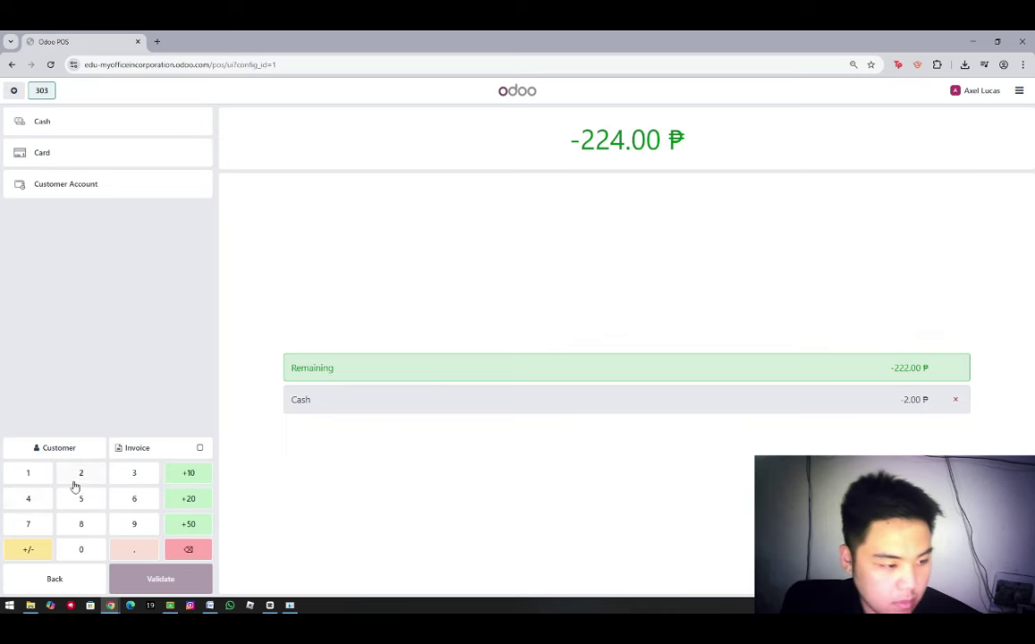
click(79, 474)
click(30, 500)
click(30, 555)
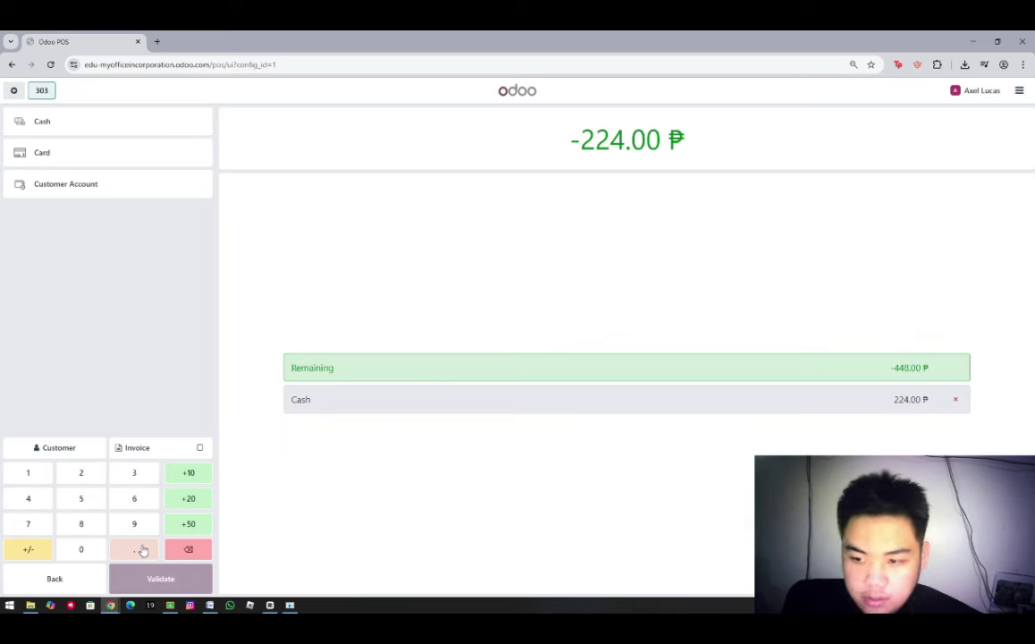
click(28, 554)
click(137, 581)
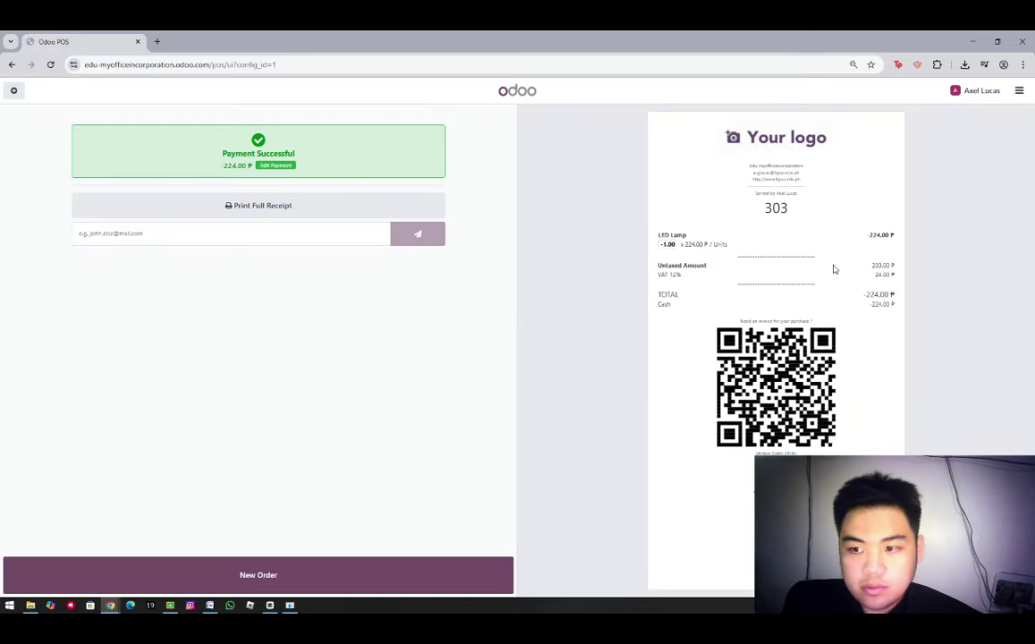
click(361, 580)
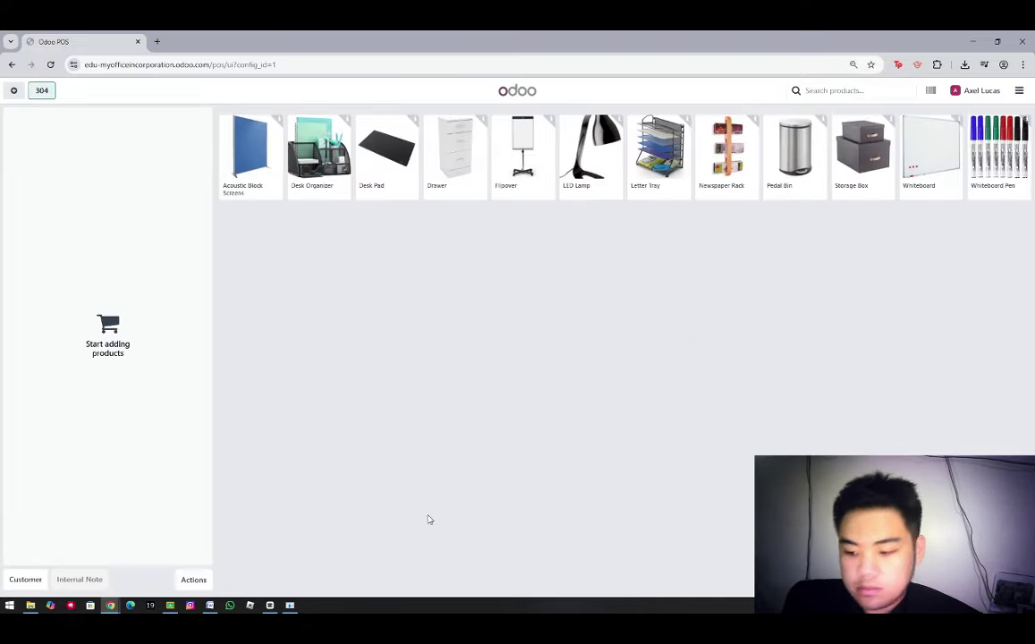
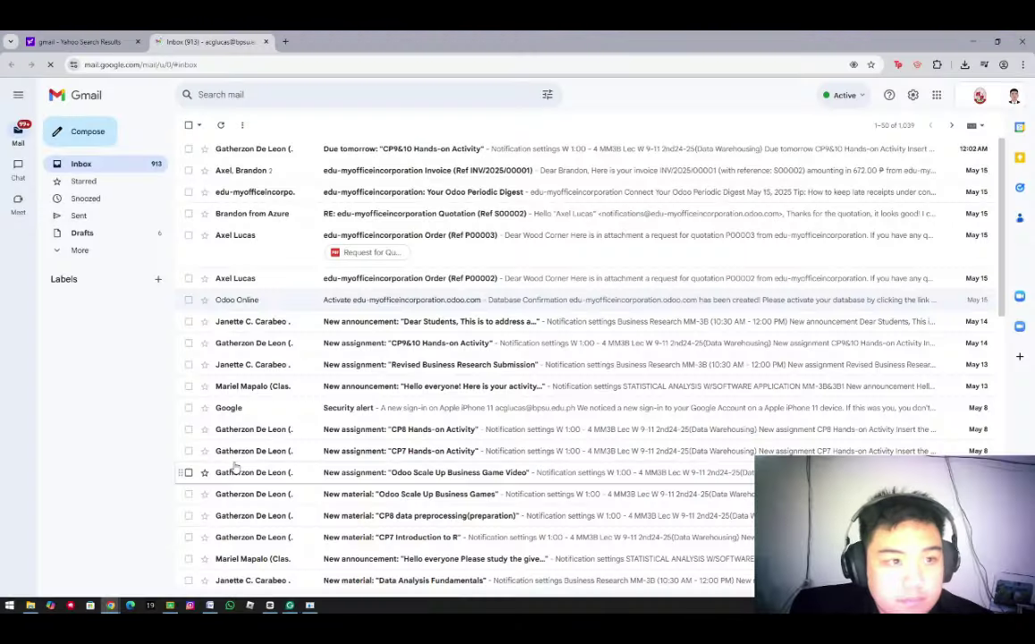
Write a new email to the design mailbox with subject Boogle NY requesting an office redesign
click(73, 137)
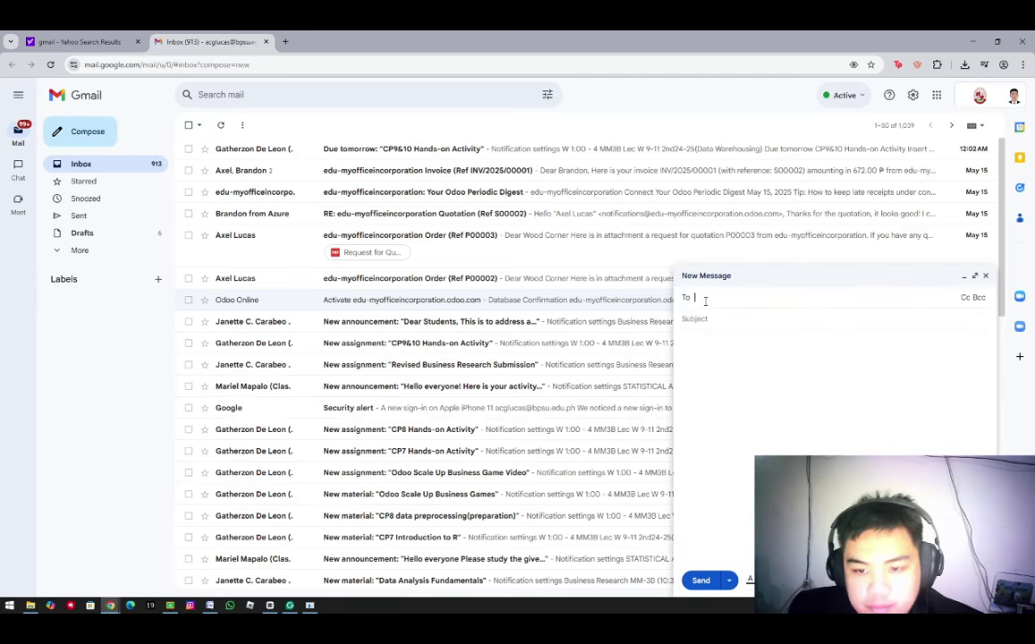
key(ctrl+v)
click(715, 318)
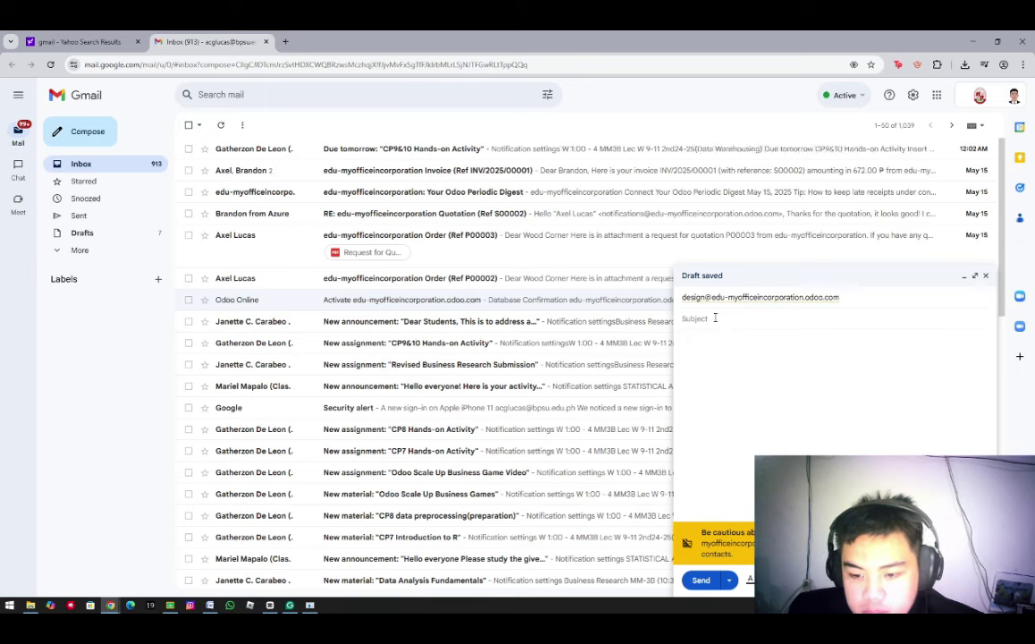
text(Boogle N)
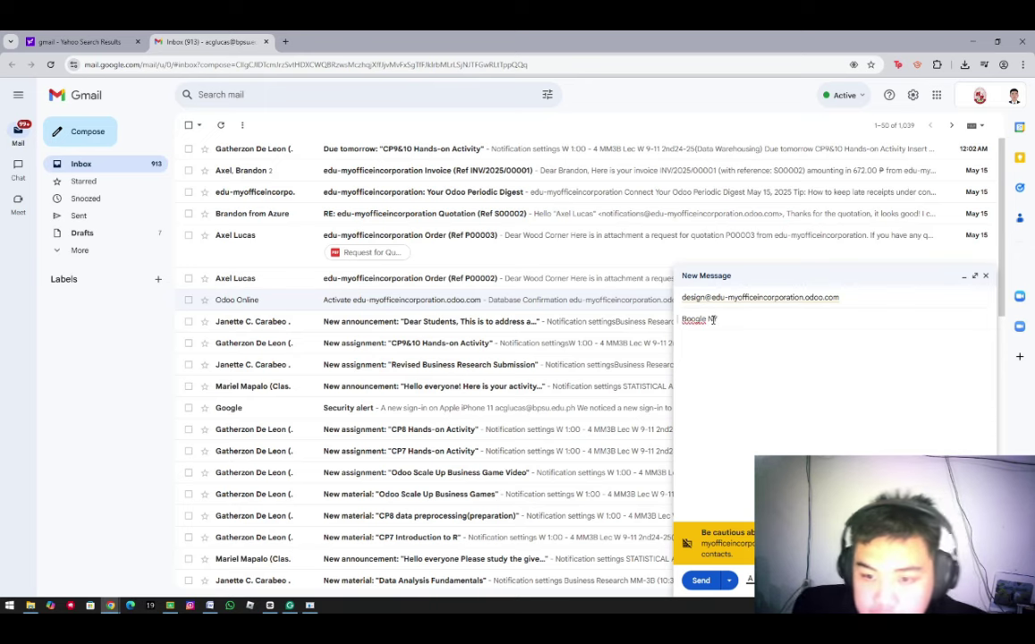
click(693, 345)
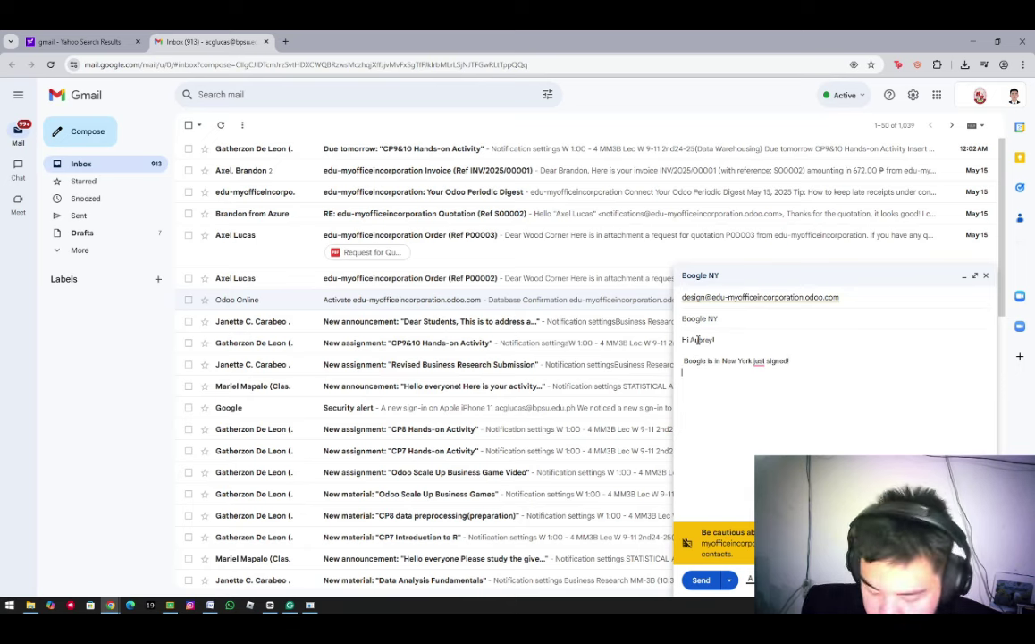
text(of their)
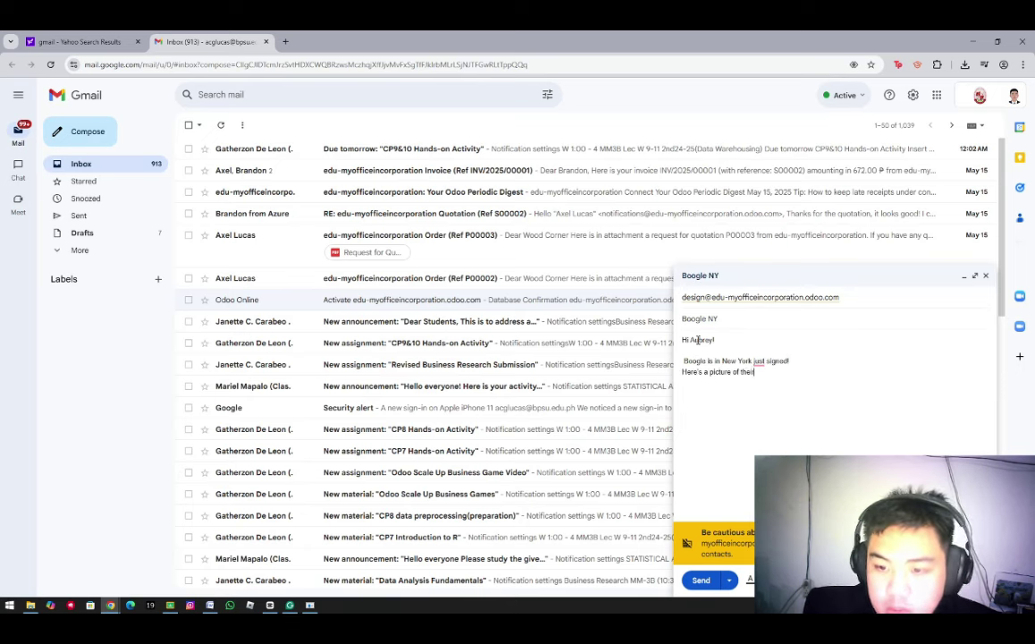
text(esign)
mouse_move(785, 374)
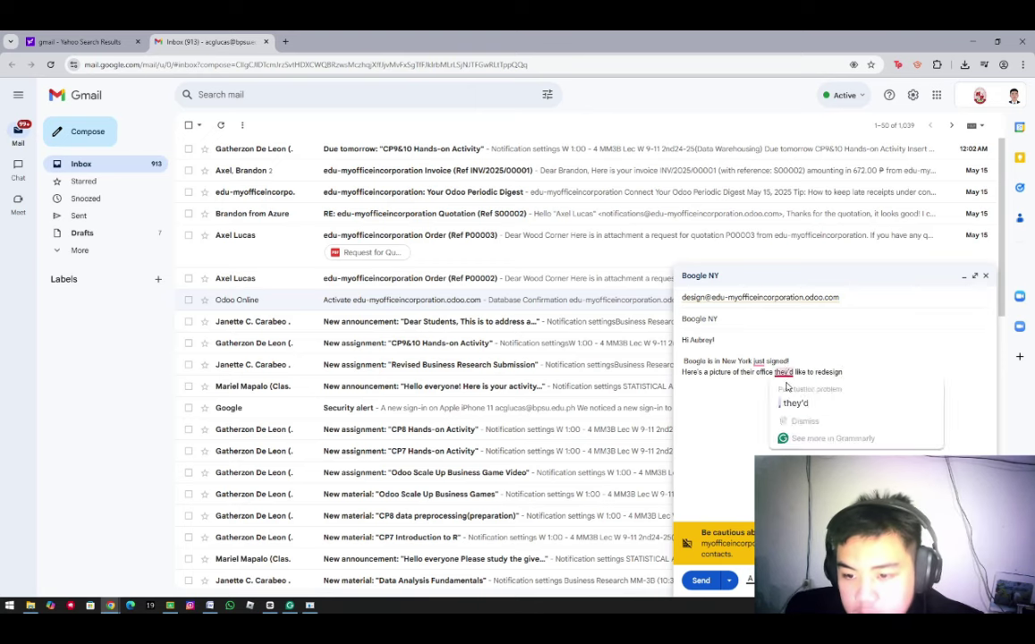
click(807, 404)
click(801, 396)
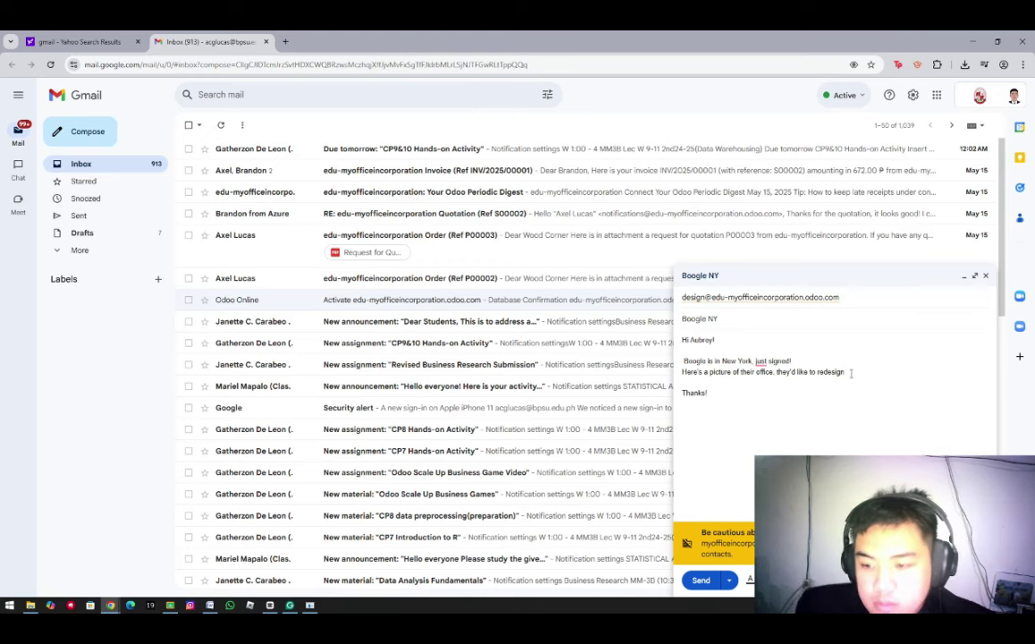
Attach Boogle old office.jpg to the email and send it
click(770, 580)
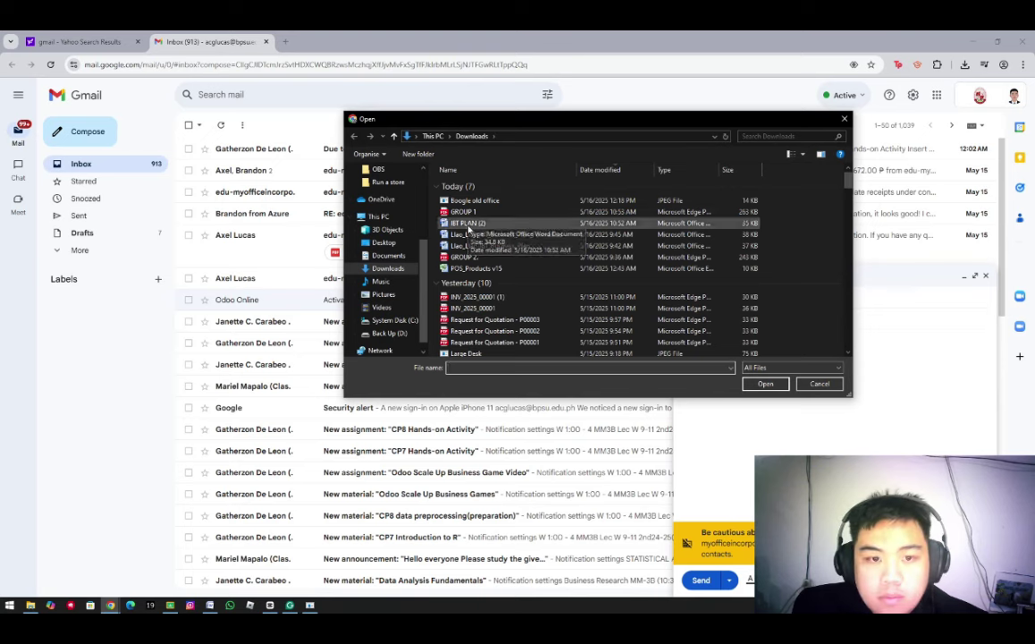
click(479, 201)
click(765, 383)
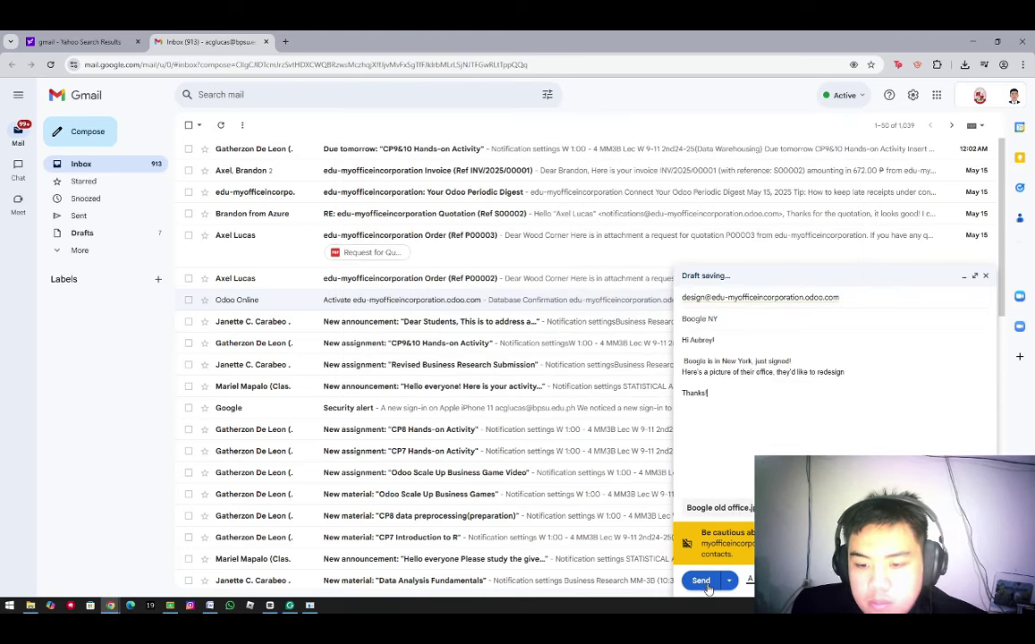
click(702, 581)
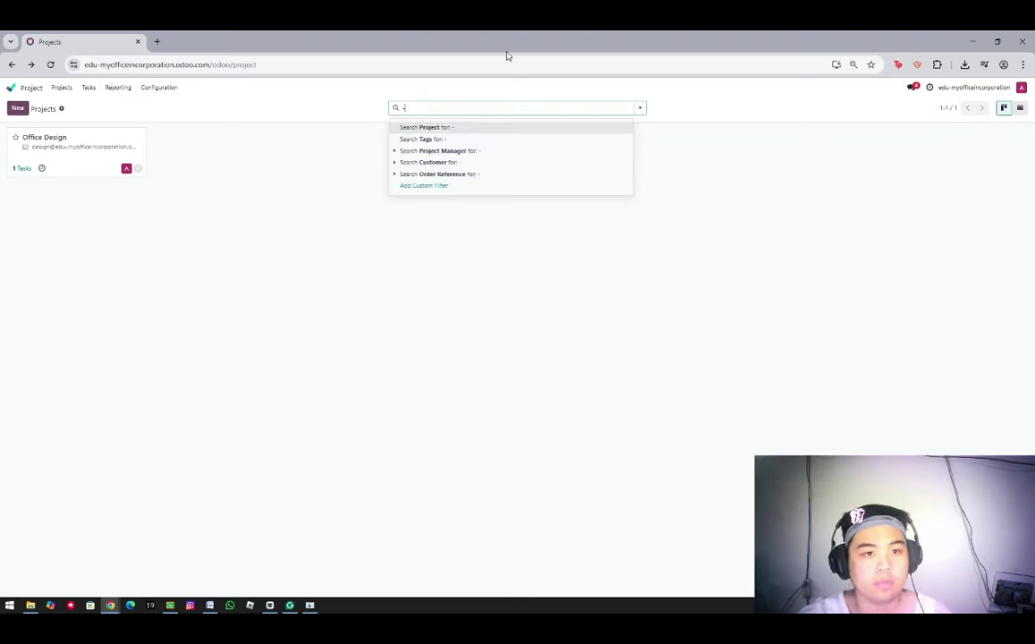
Dismiss the project search suggestions to show the Office Design project with 1 task
key(BackSpace)
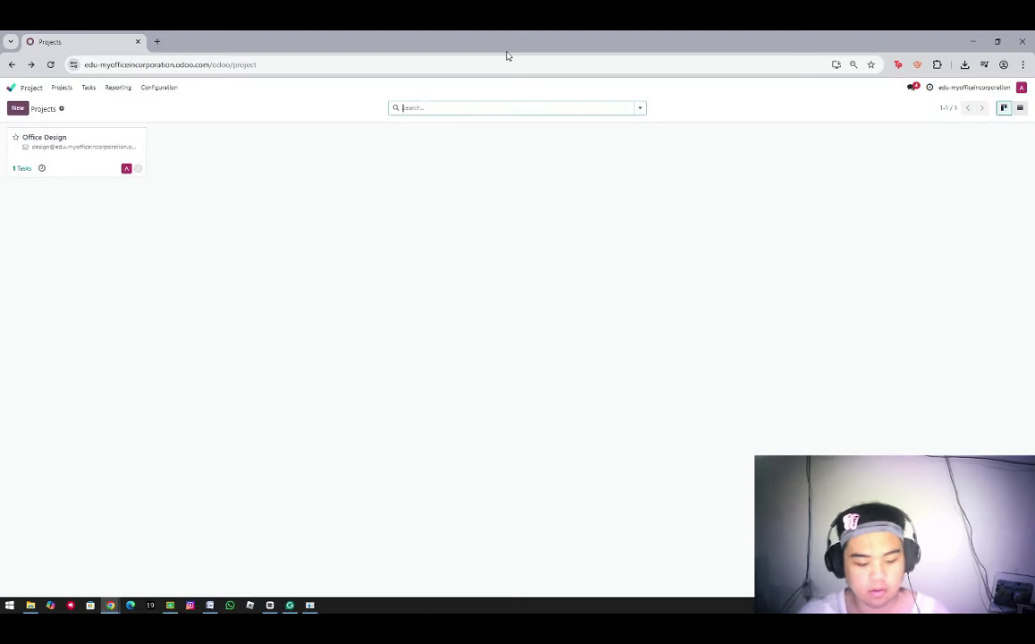
Schedule a Meeting activity on the Boogle NY task and go to its calendar
click(31, 143)
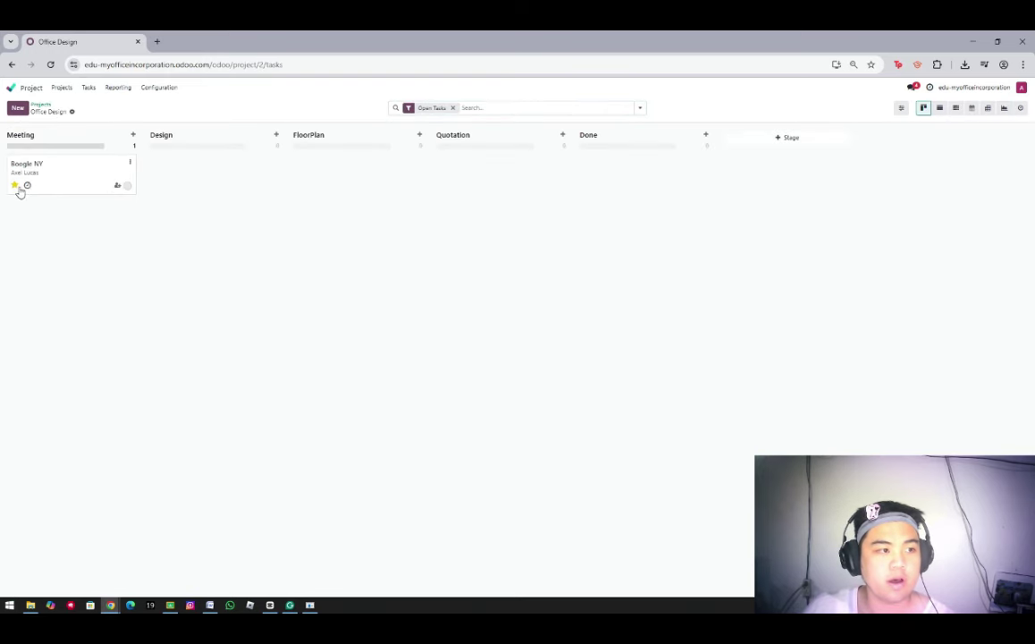
click(27, 186)
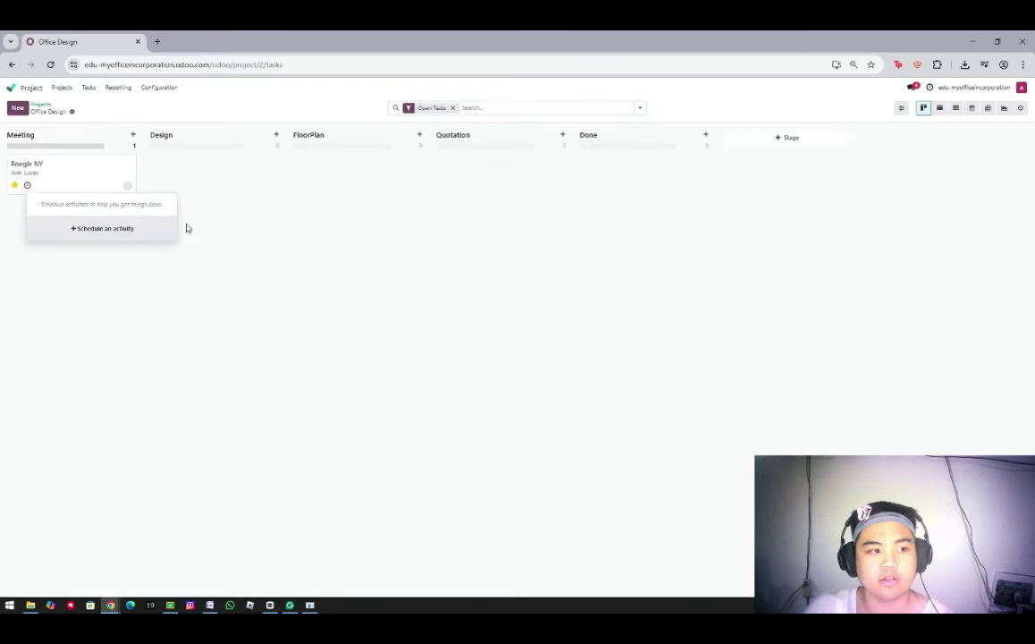
click(103, 230)
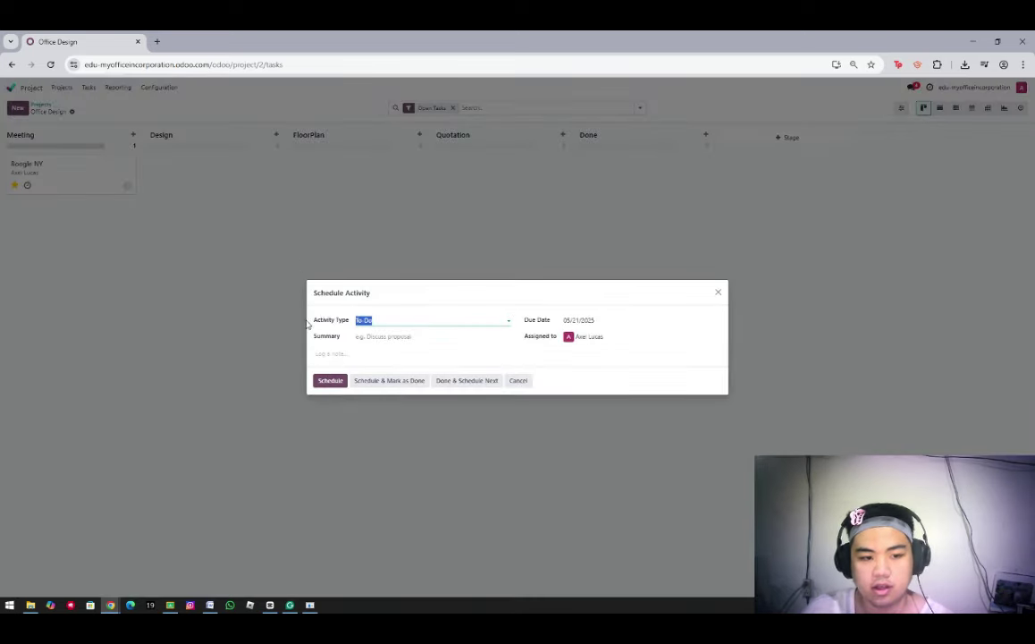
click(510, 319)
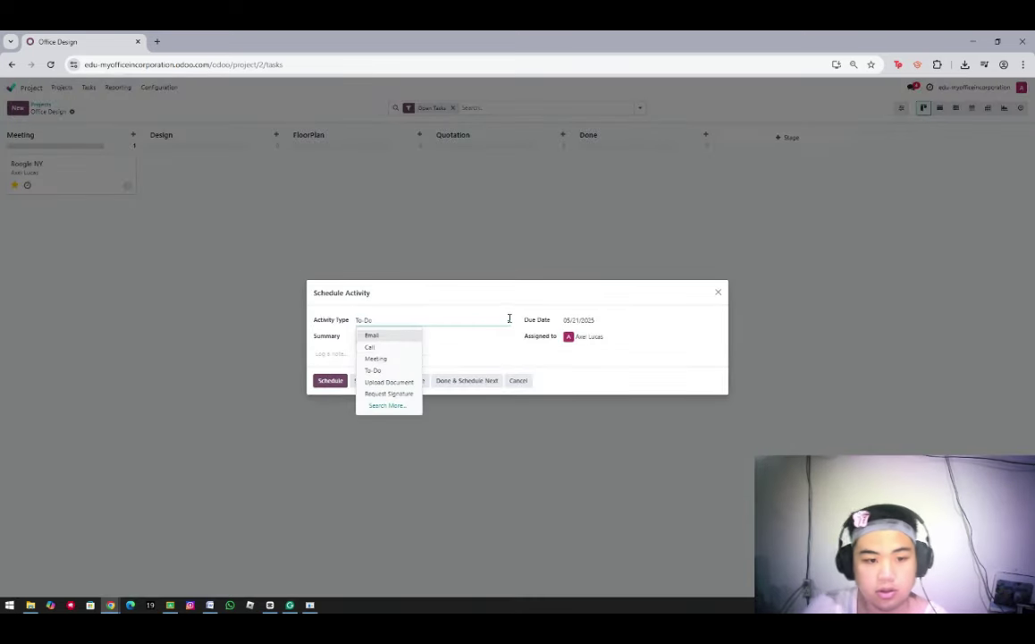
click(386, 360)
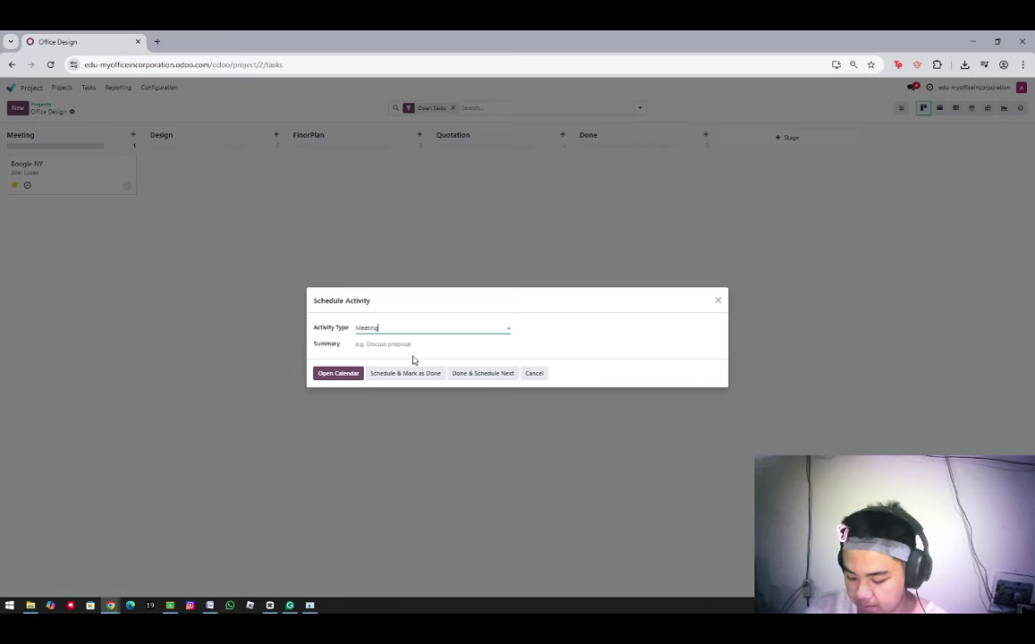
click(376, 345)
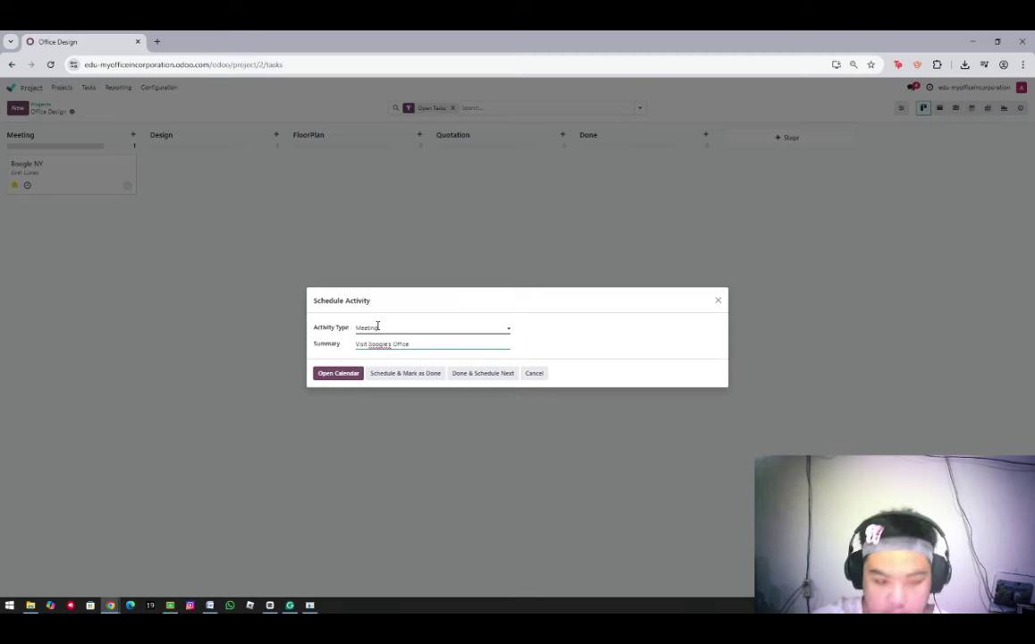
click(341, 375)
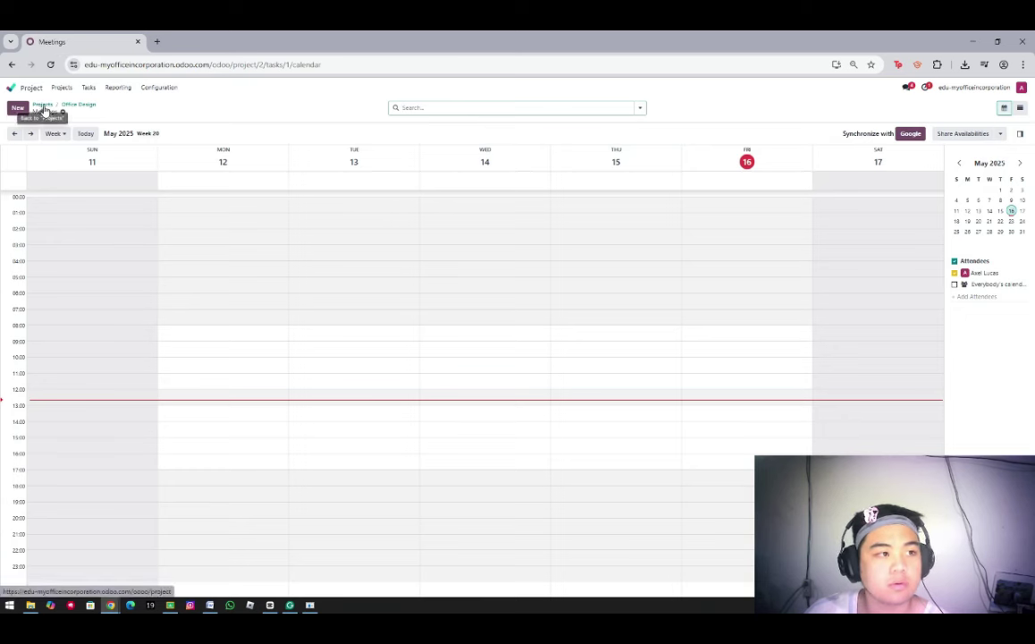
Book 'Visit Boogle's Office' on Thursday 15 May at 12:00 and save it
click(639, 394)
text(Visit Boogle's Office)
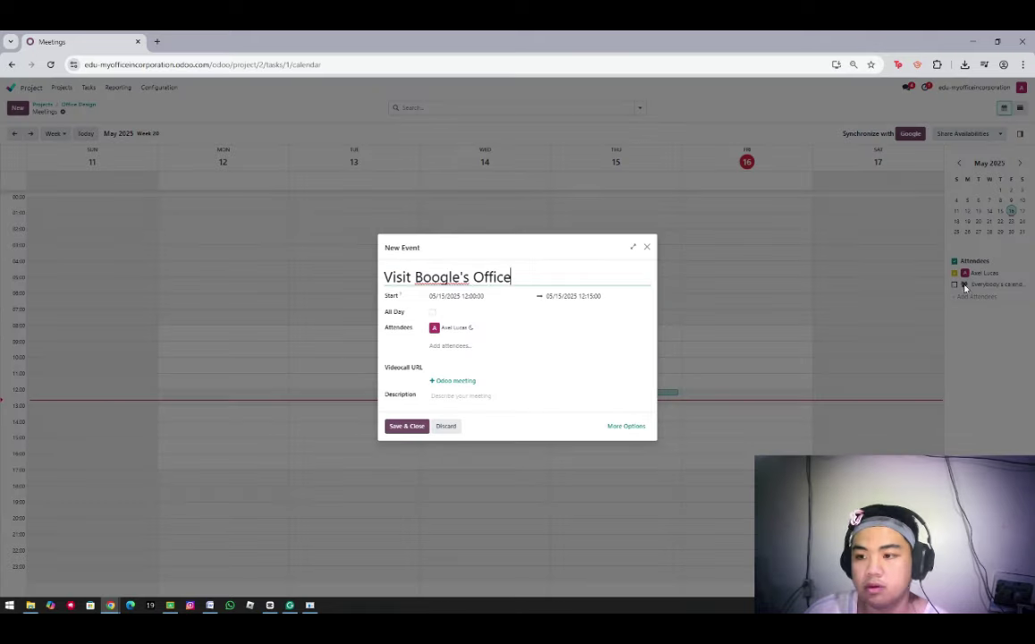
click(405, 426)
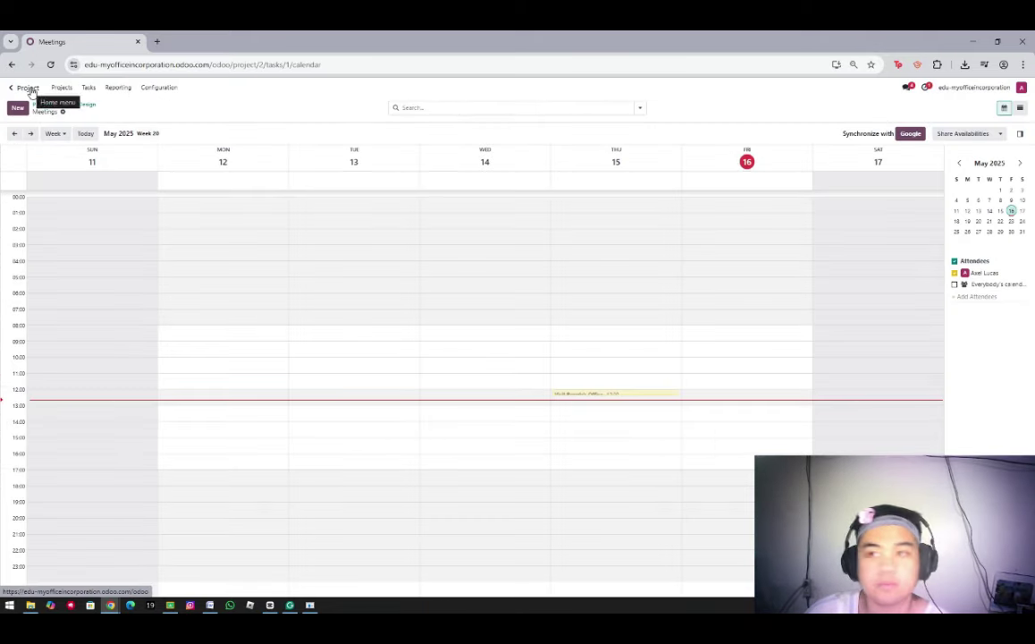
Open Office Design's tasks from the Project app and mark Boogle NY as In Progress
click(25, 91)
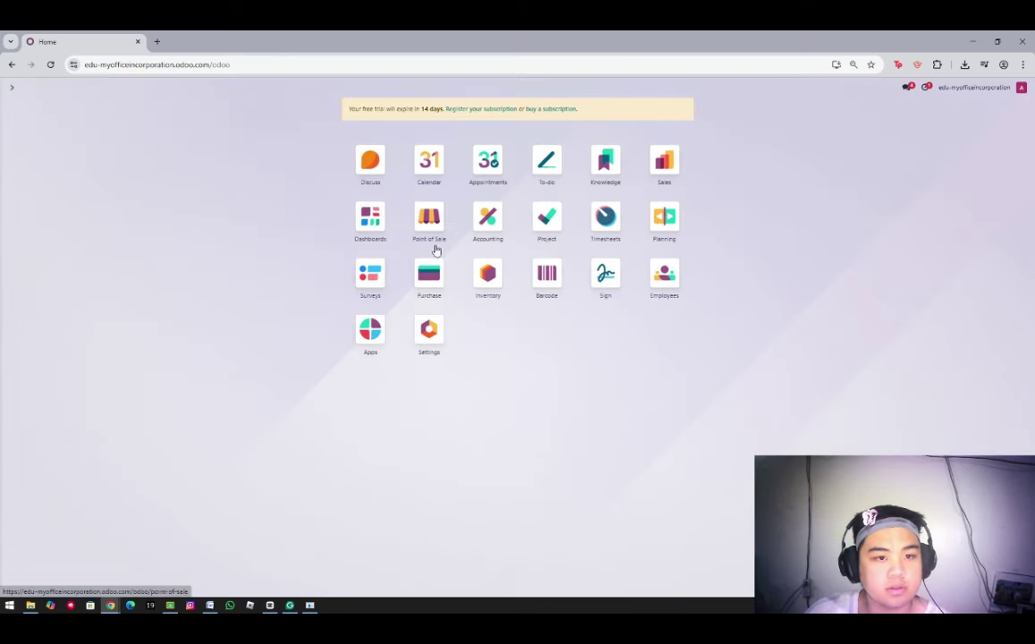
click(546, 216)
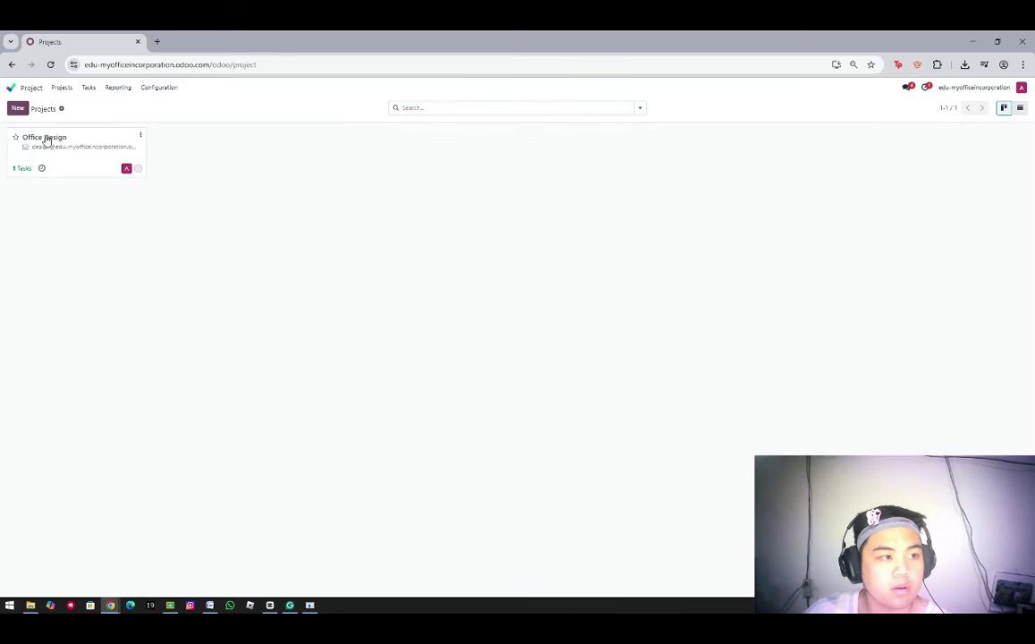
click(19, 169)
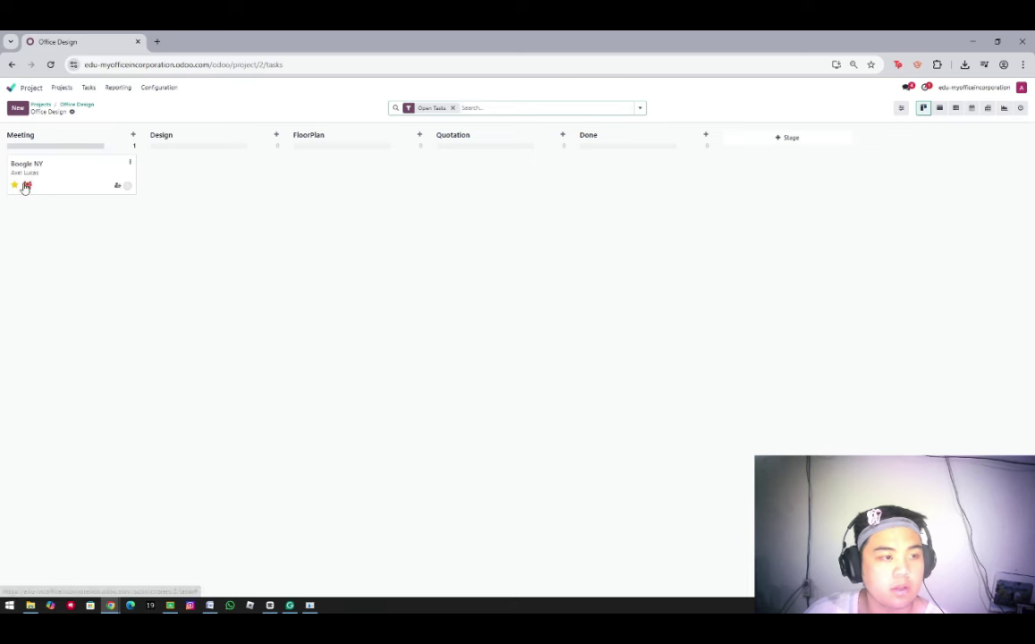
click(129, 187)
click(141, 204)
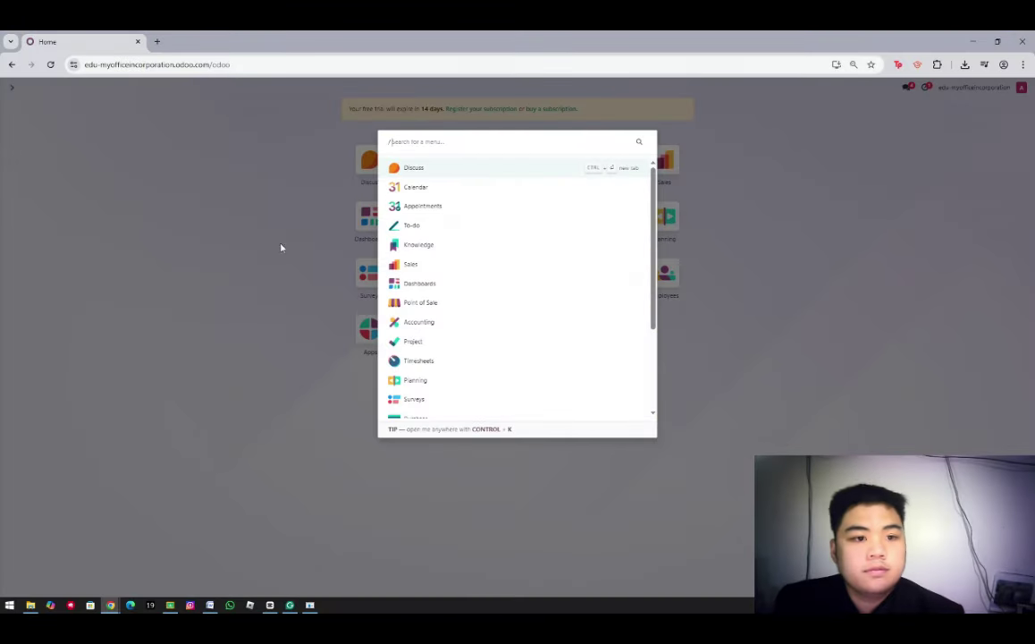
Close the command palette to return to the Odoo apps grid
key(Escape)
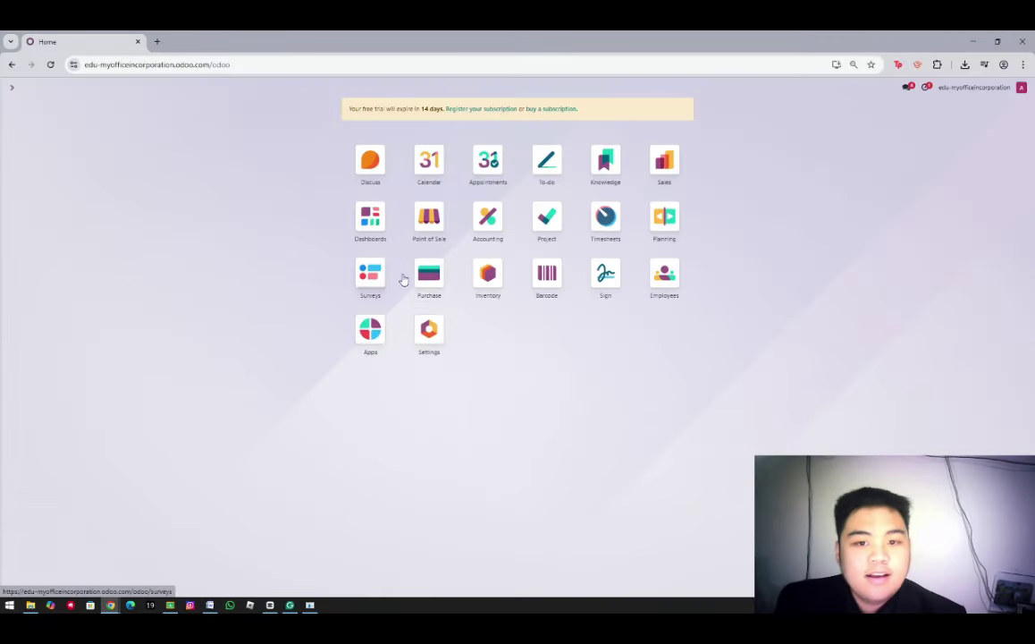
Create a new Sales product named Office Design Service, not purchasable, as a service priced 50
click(665, 159)
click(119, 87)
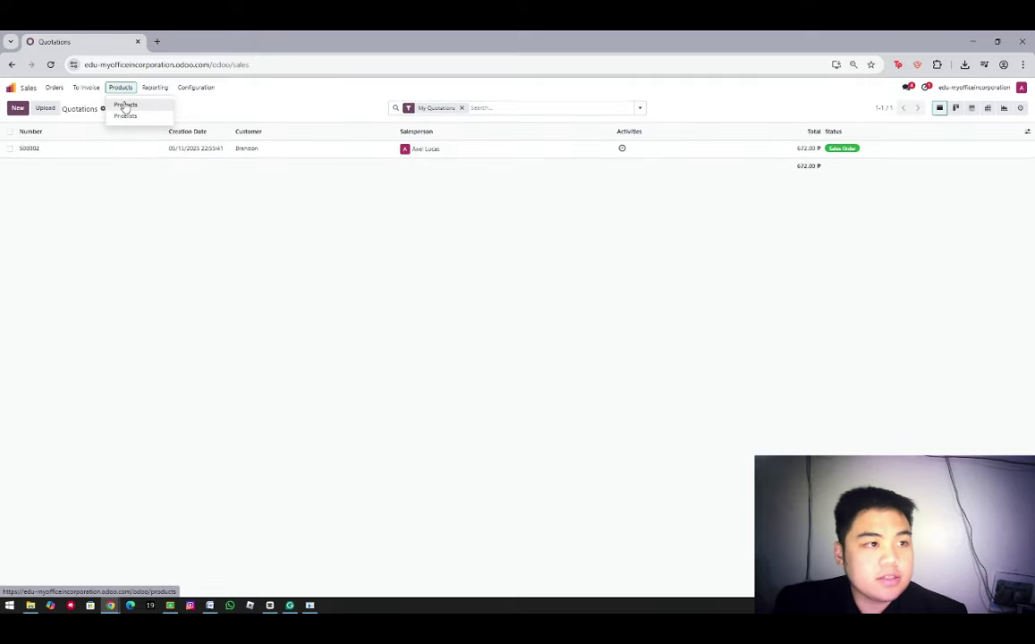
click(126, 106)
click(18, 107)
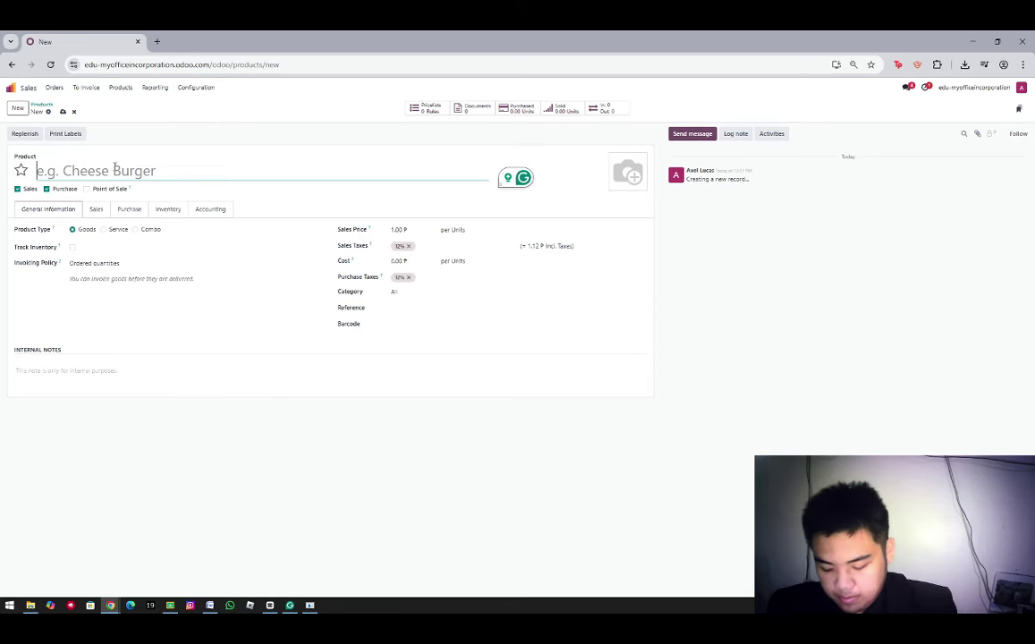
text(o)
key(BackSpace)
text(Office D)
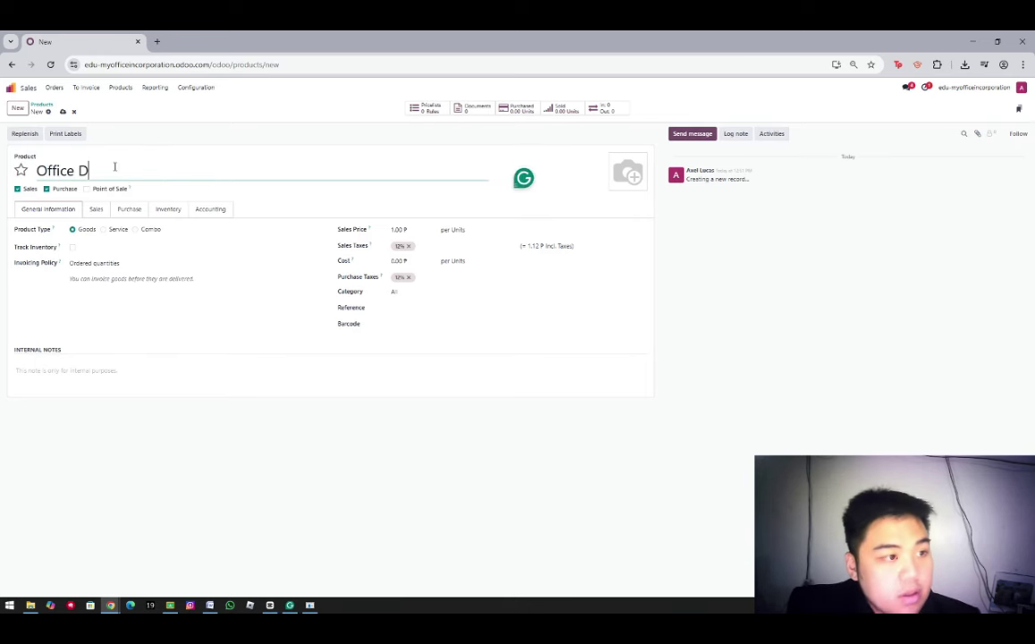
text(esign Service)
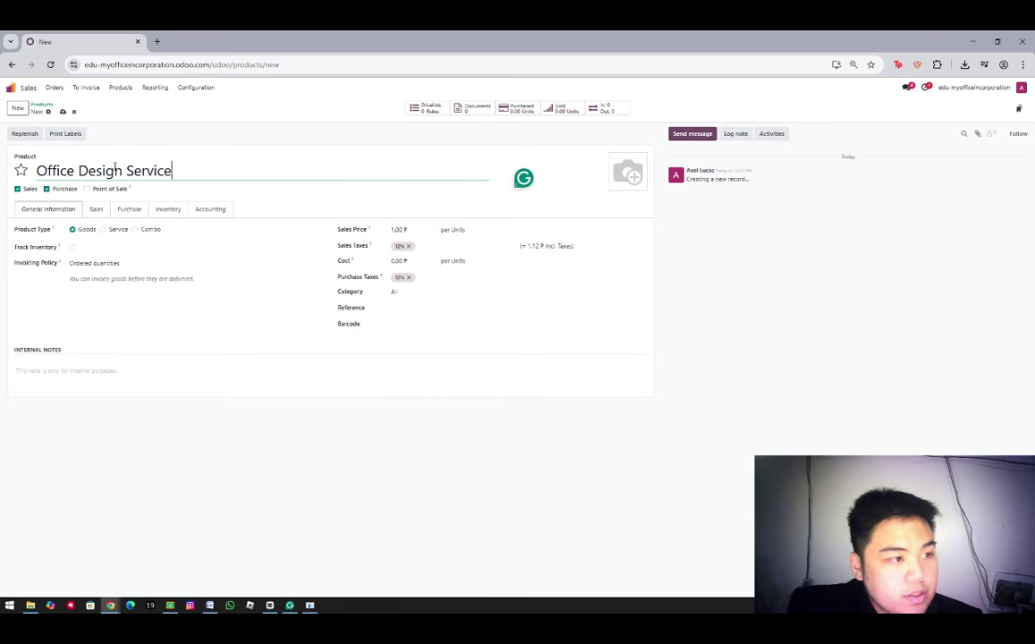
click(65, 190)
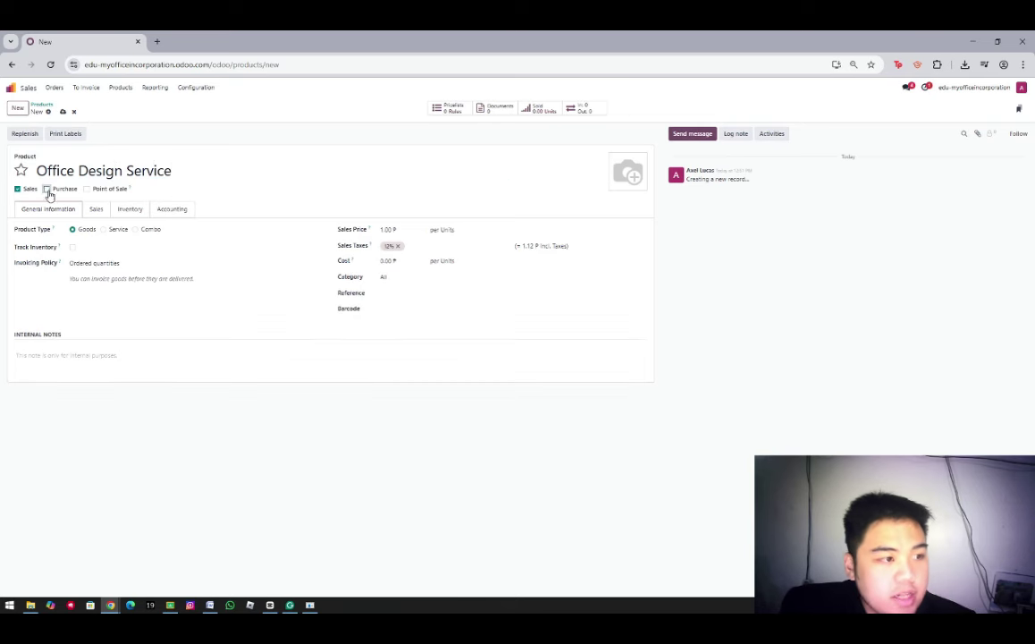
click(104, 229)
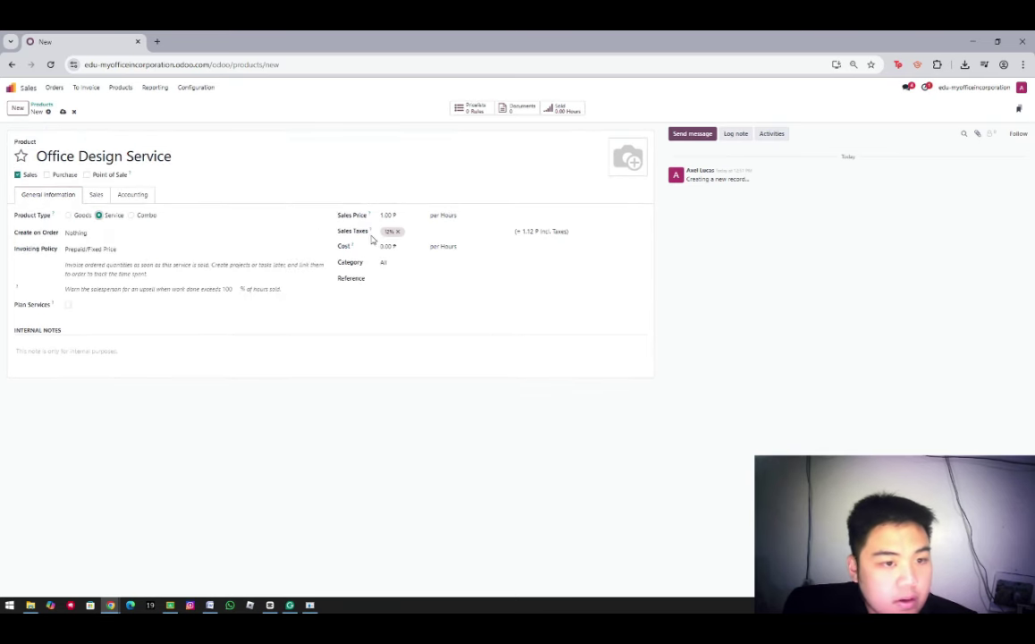
text(50)
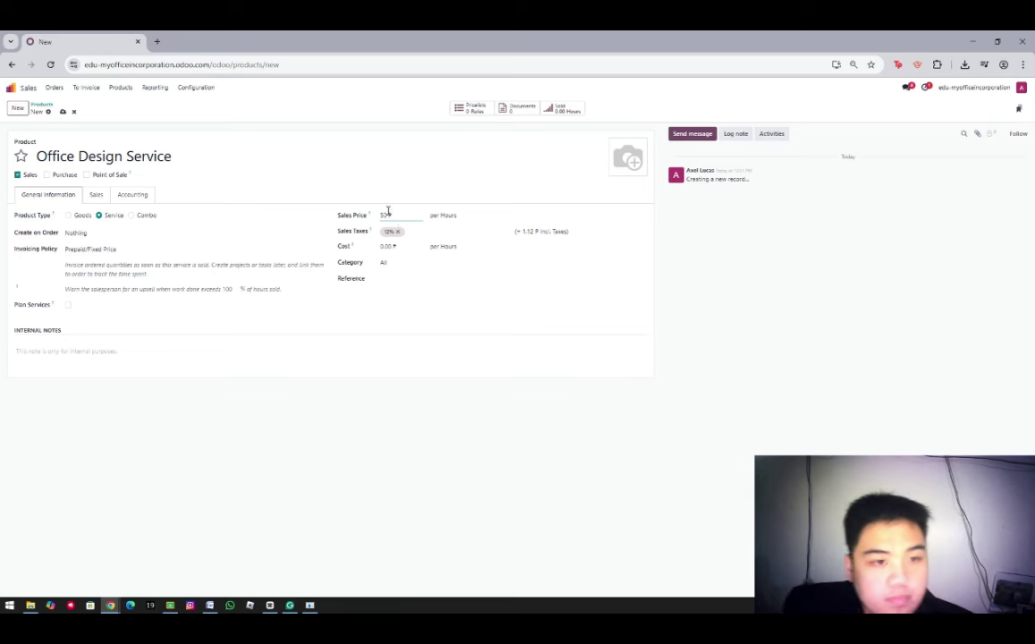
Invoice it Based on Timesheets and create a Task per order in the Office Design project
click(82, 250)
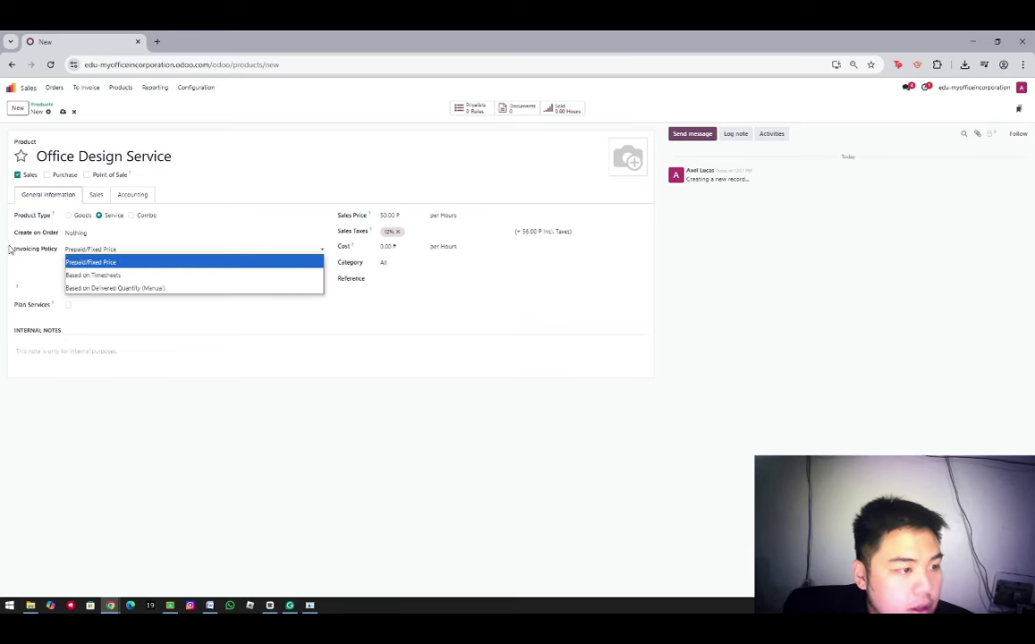
click(92, 279)
click(78, 235)
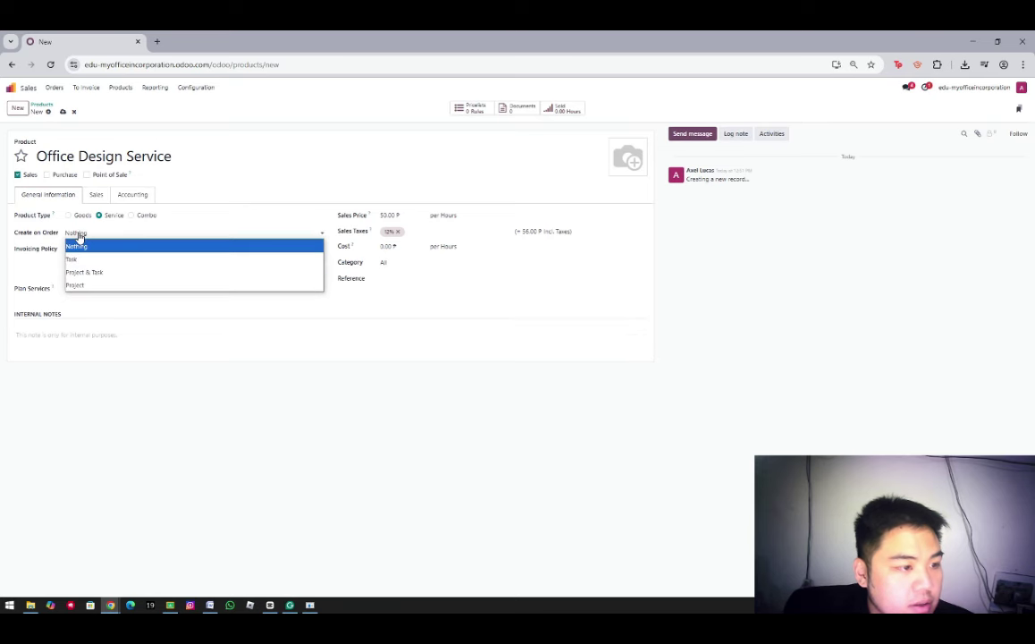
click(72, 258)
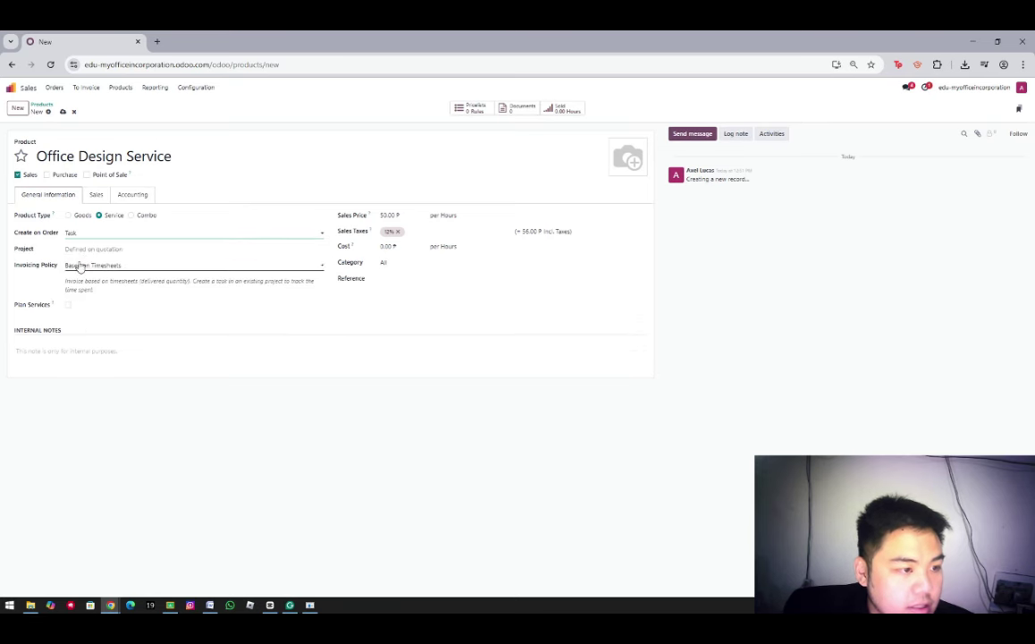
click(88, 248)
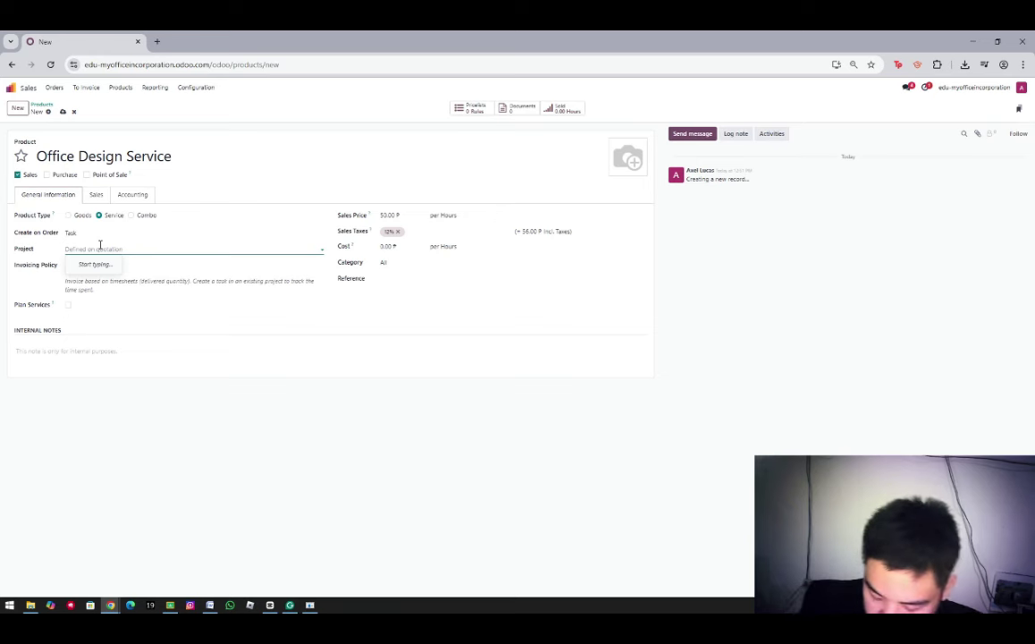
text(Office Design)
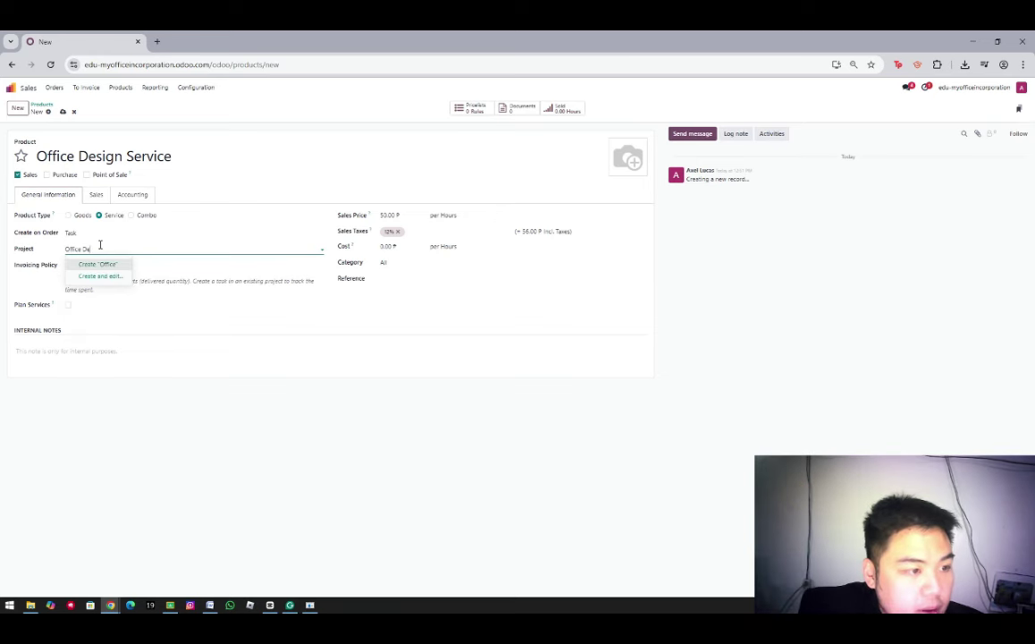
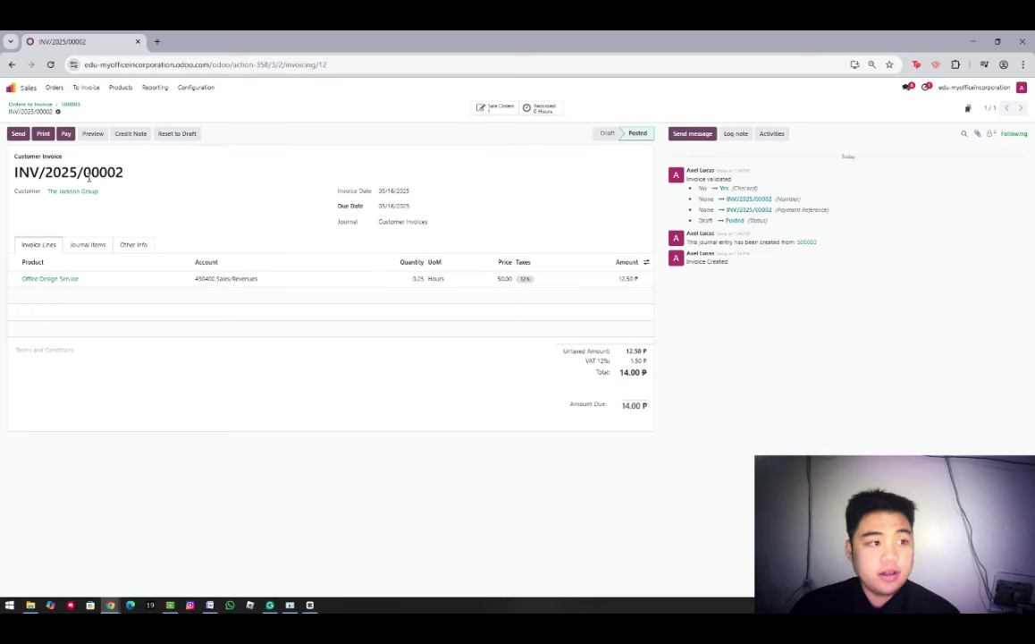
Preview posted invoice INV/2025/00002 in the customer portal
click(95, 135)
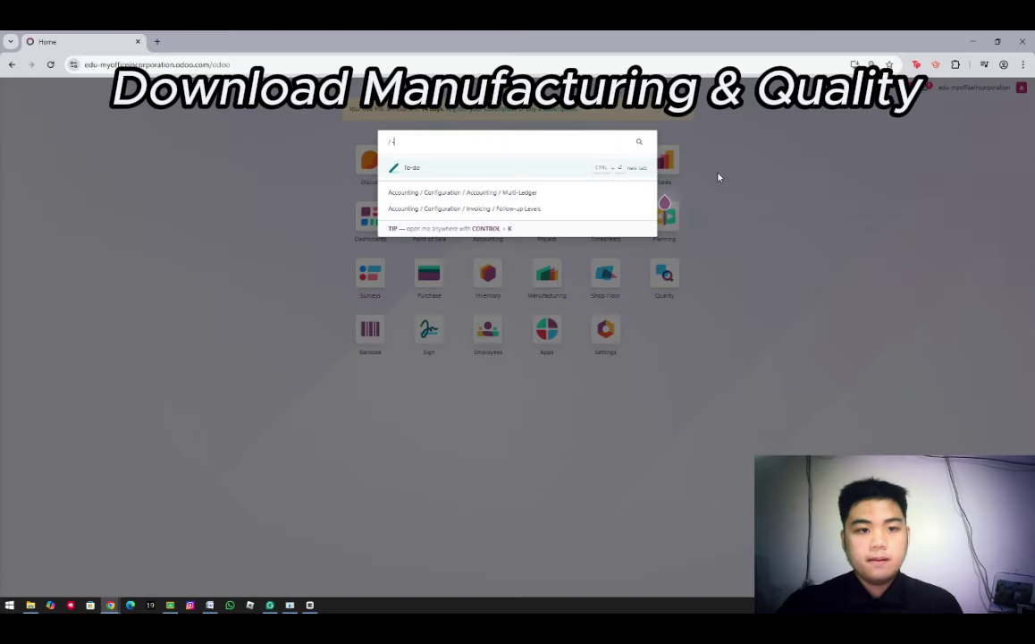
Clear and dismiss the menu search, then go to the Apps catalogue
key(BackSpace)
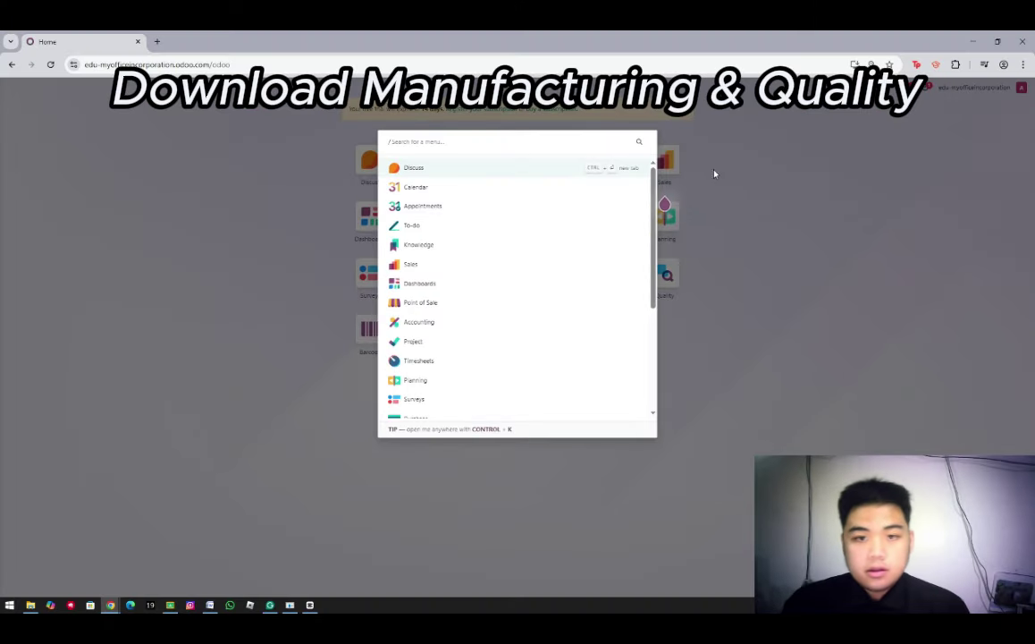
key(Escape)
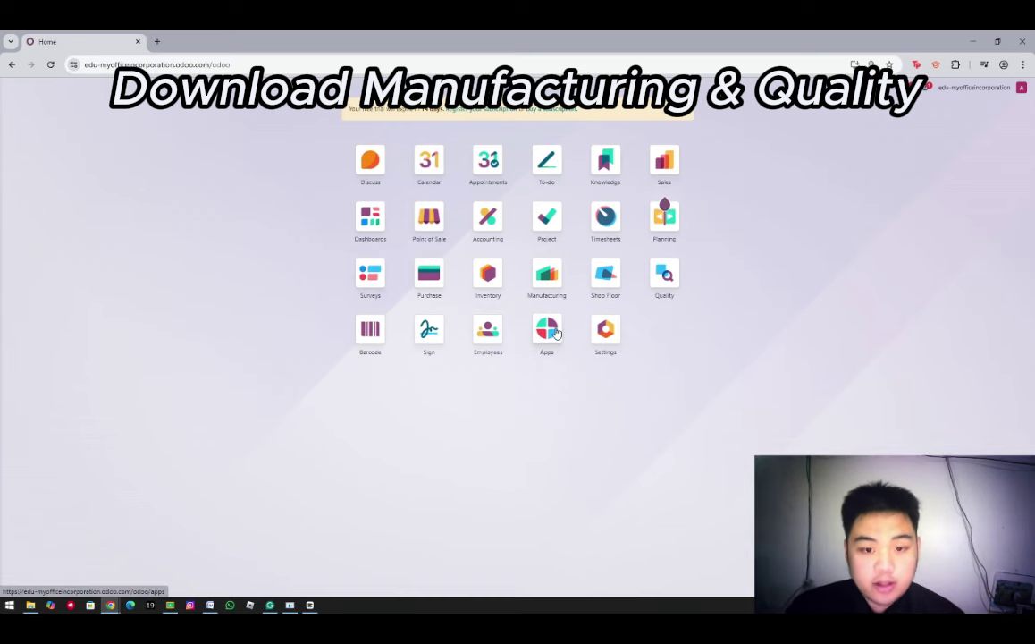
click(555, 334)
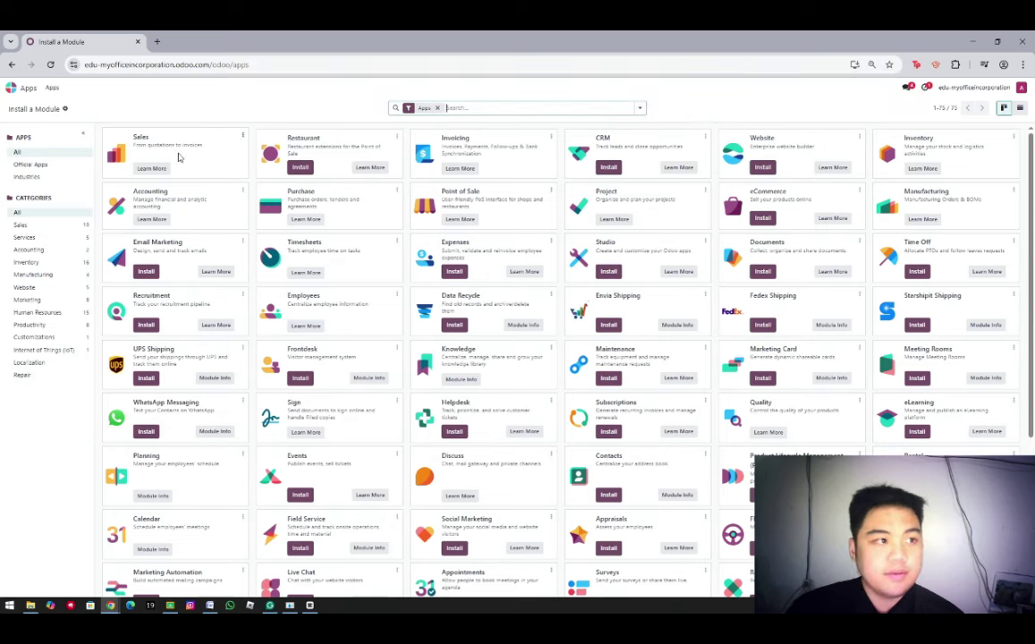
Leave the Apps catalogue for the app grid via the home-menu icon
click(18, 88)
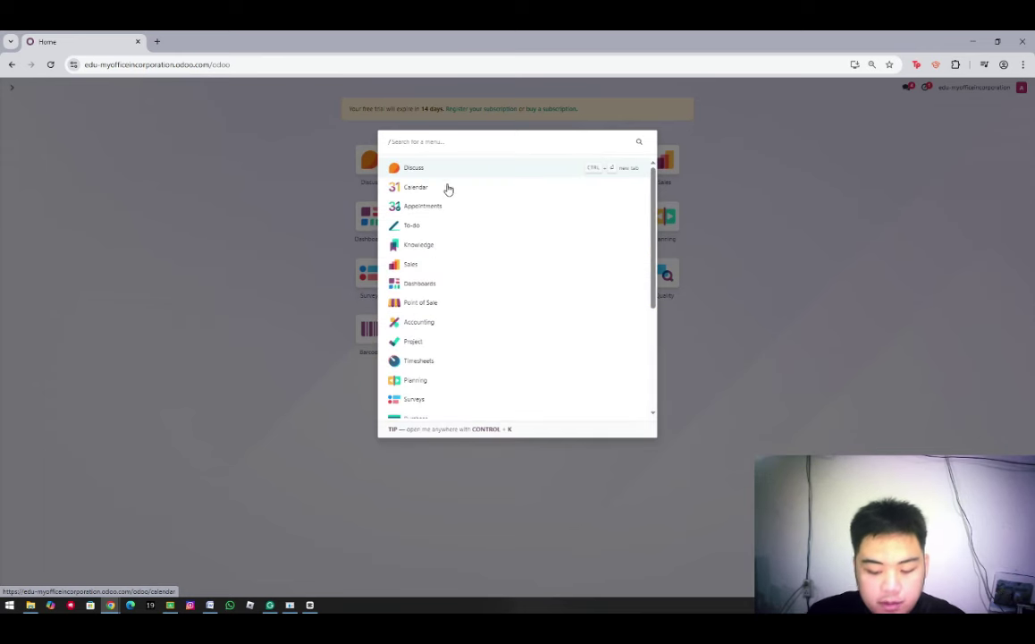
Start a new product from the Manufacturing app's Products list
key(Escape)
click(549, 274)
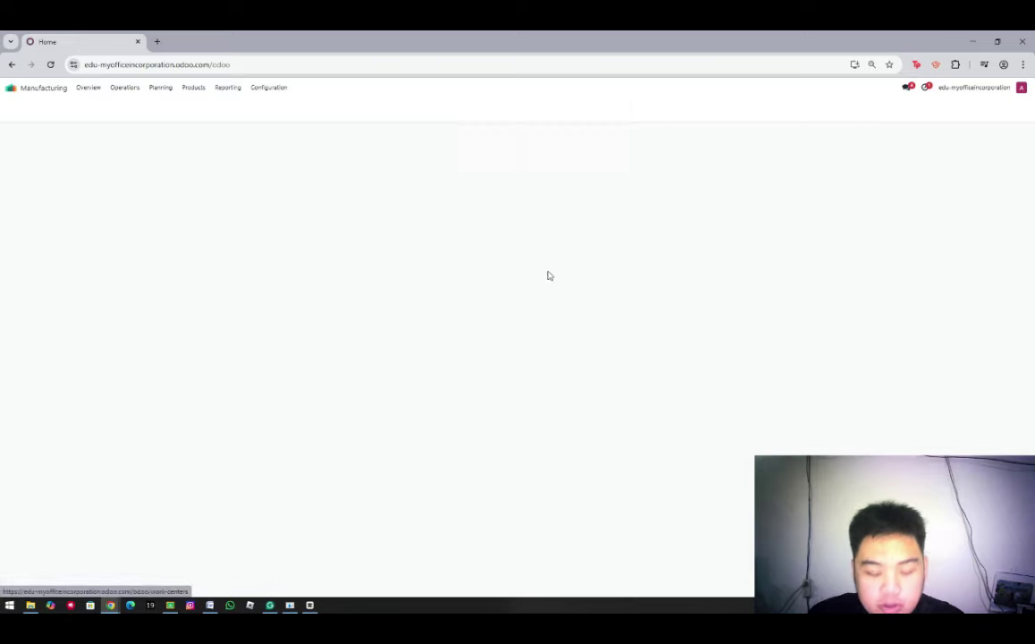
click(193, 87)
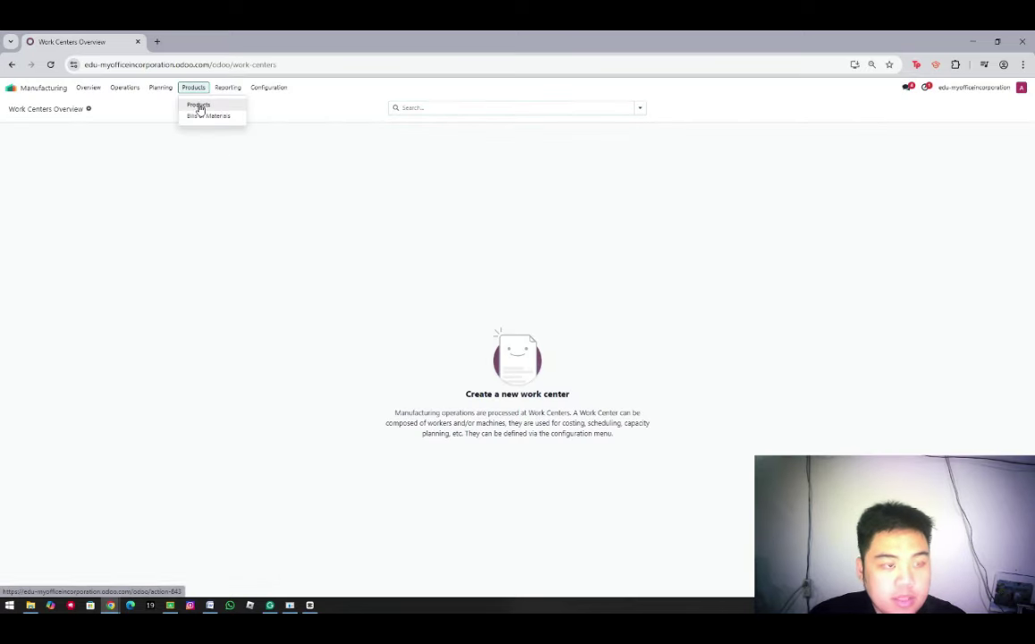
click(197, 103)
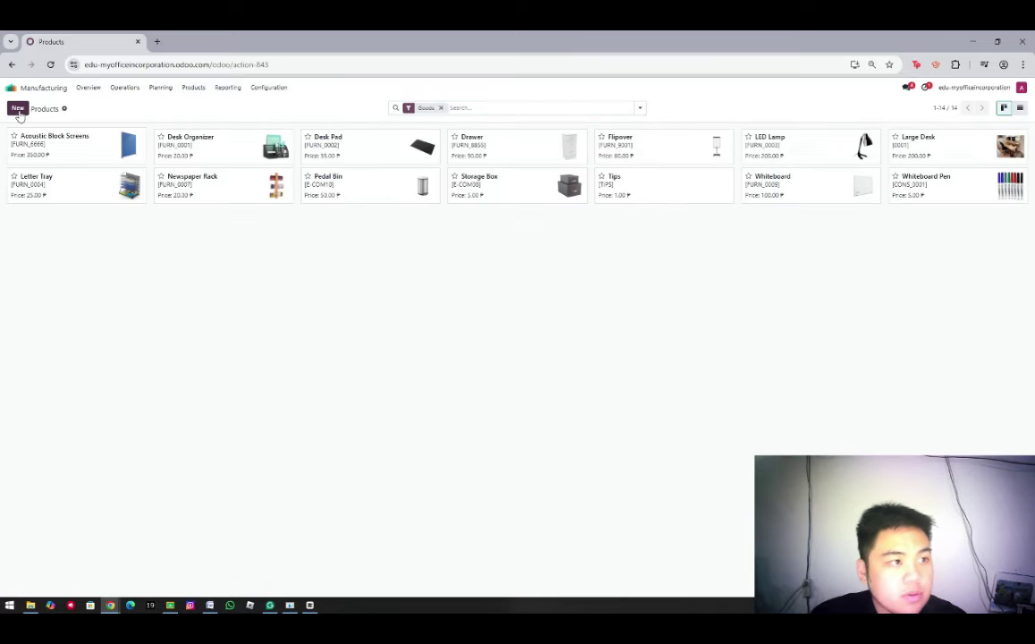
click(18, 109)
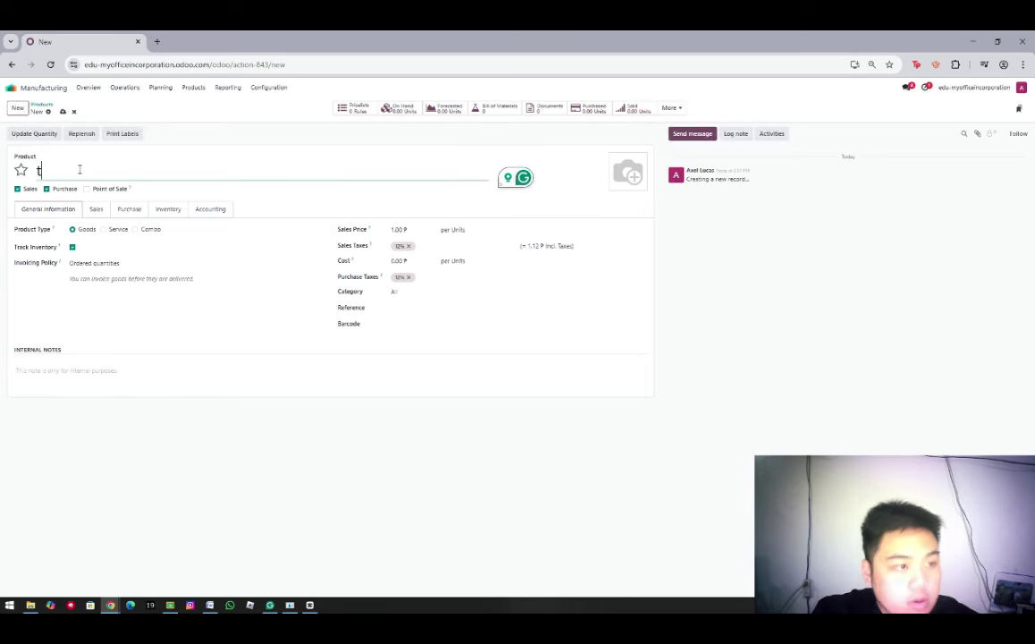
Name the product Table, price it at 330, and keep only the Manufacture route
text(Table)
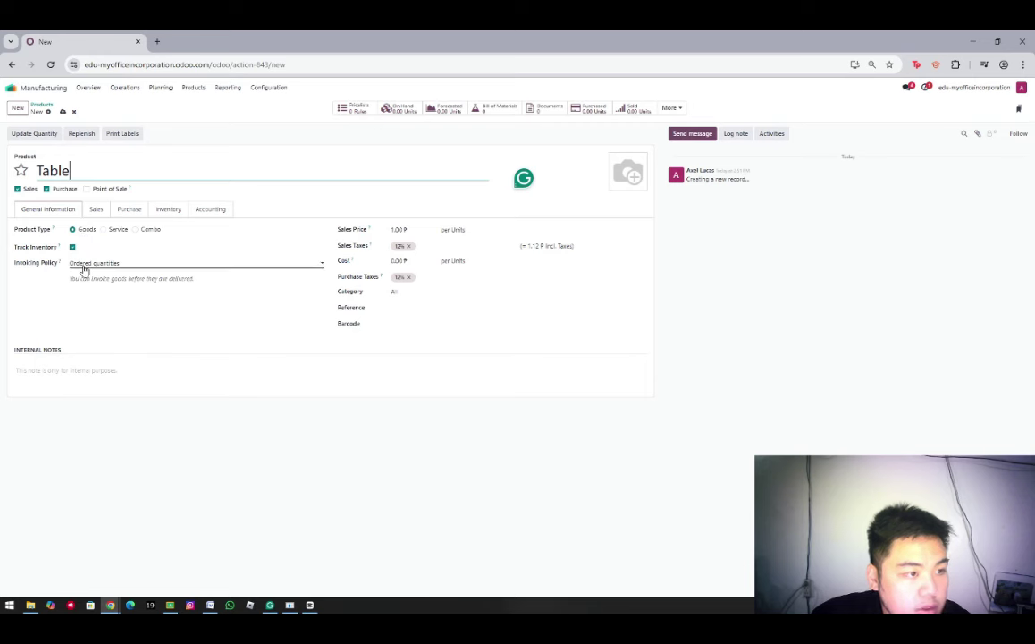
click(80, 265)
click(81, 274)
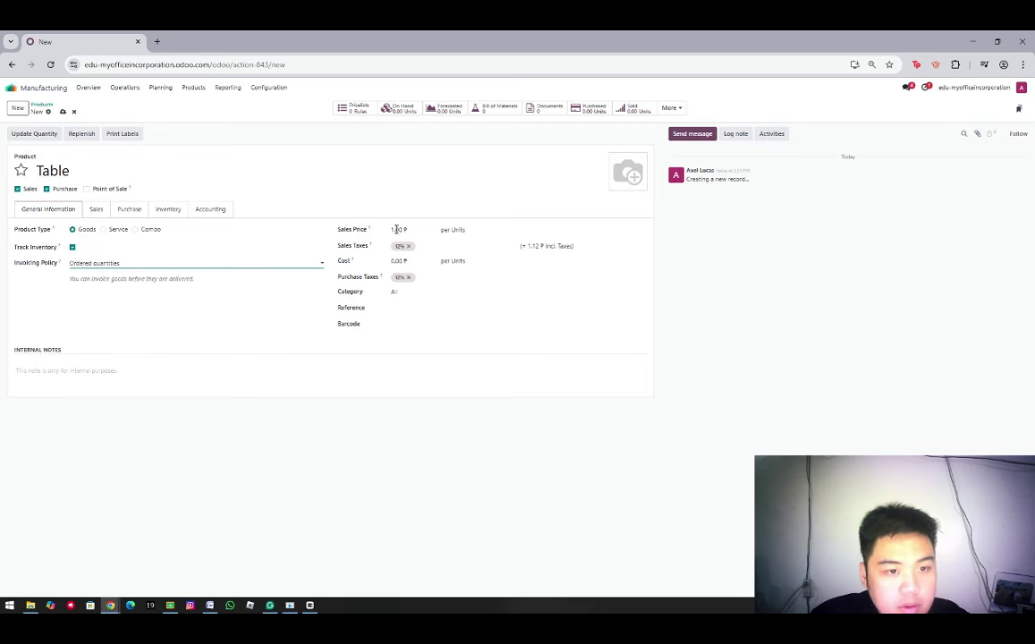
click(396, 230)
text(330)
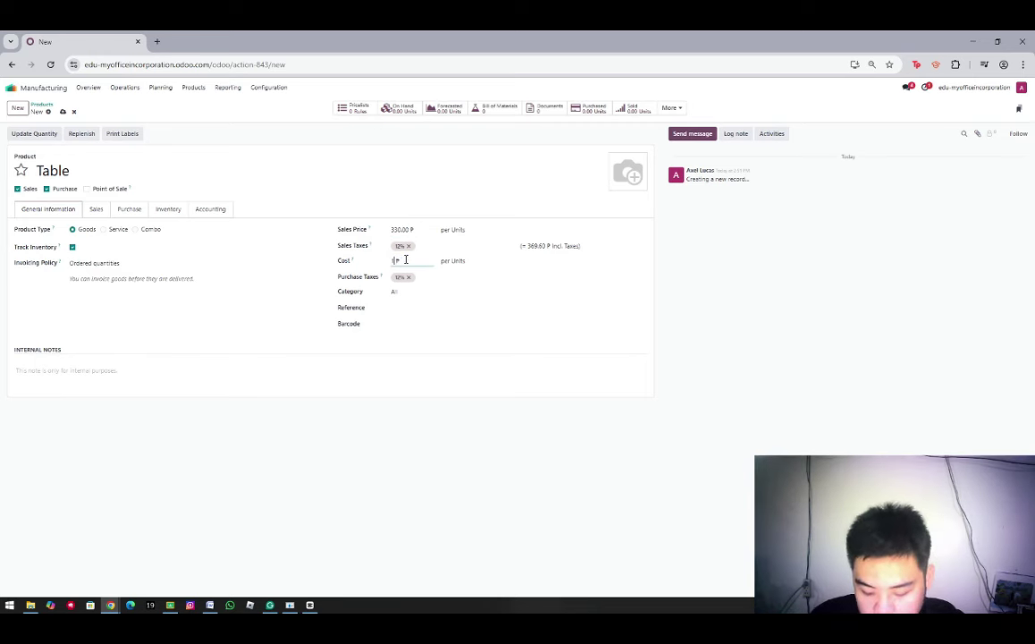
click(409, 292)
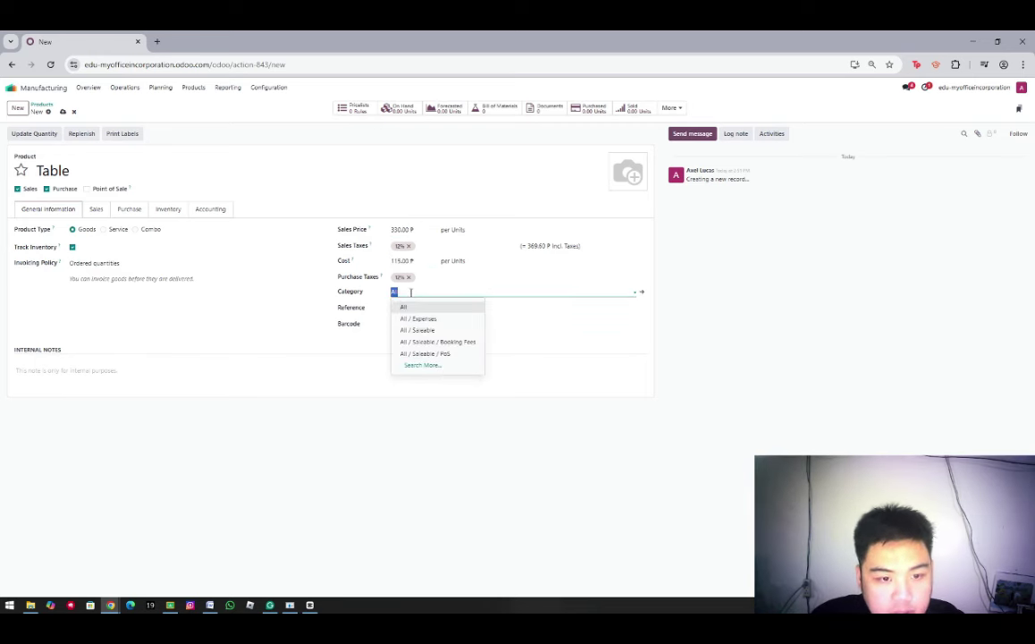
click(302, 303)
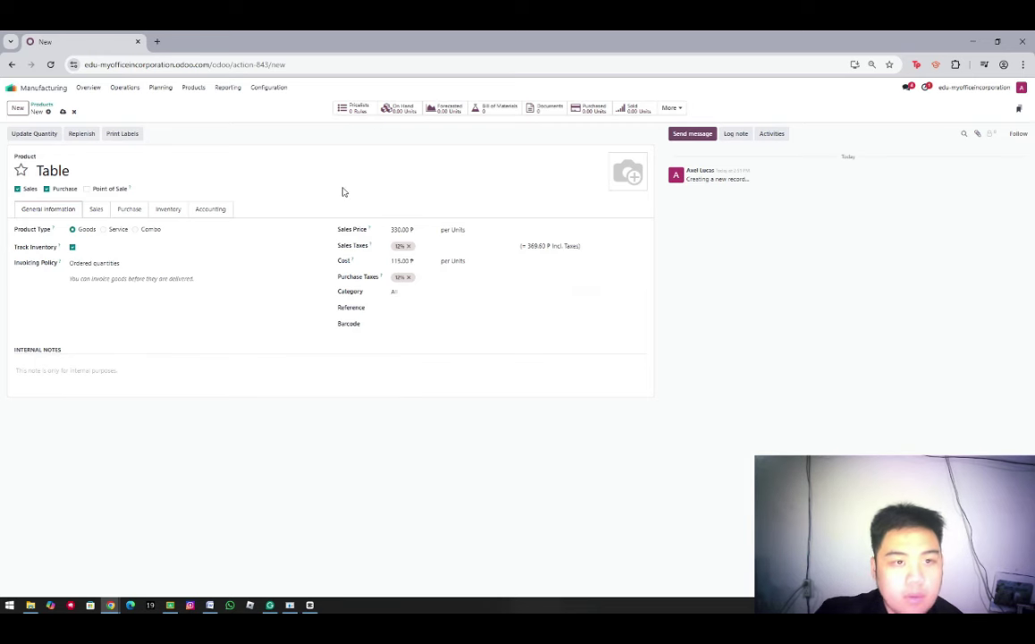
click(172, 212)
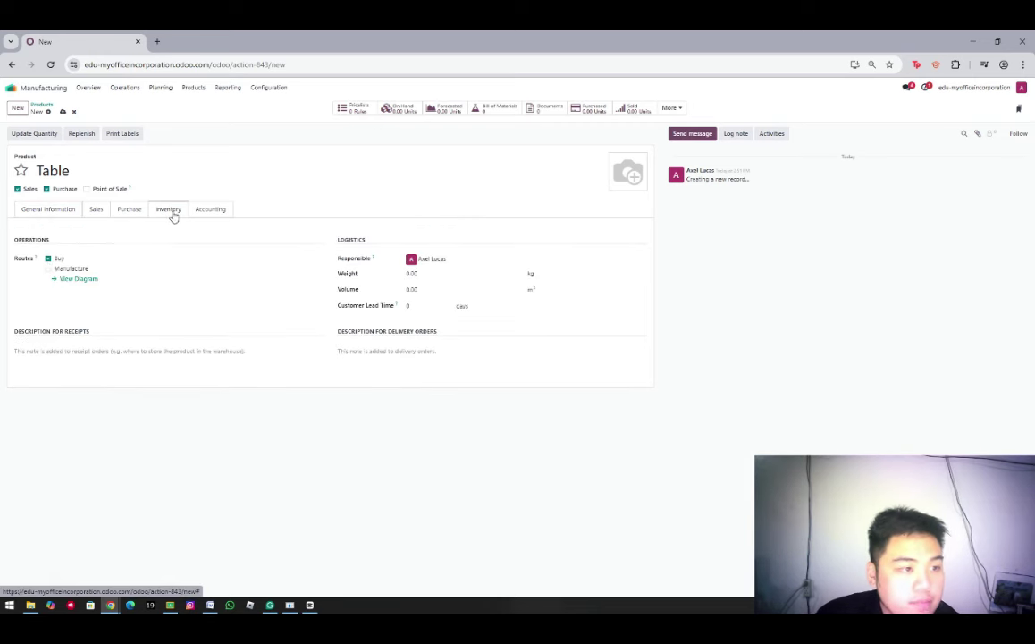
click(50, 259)
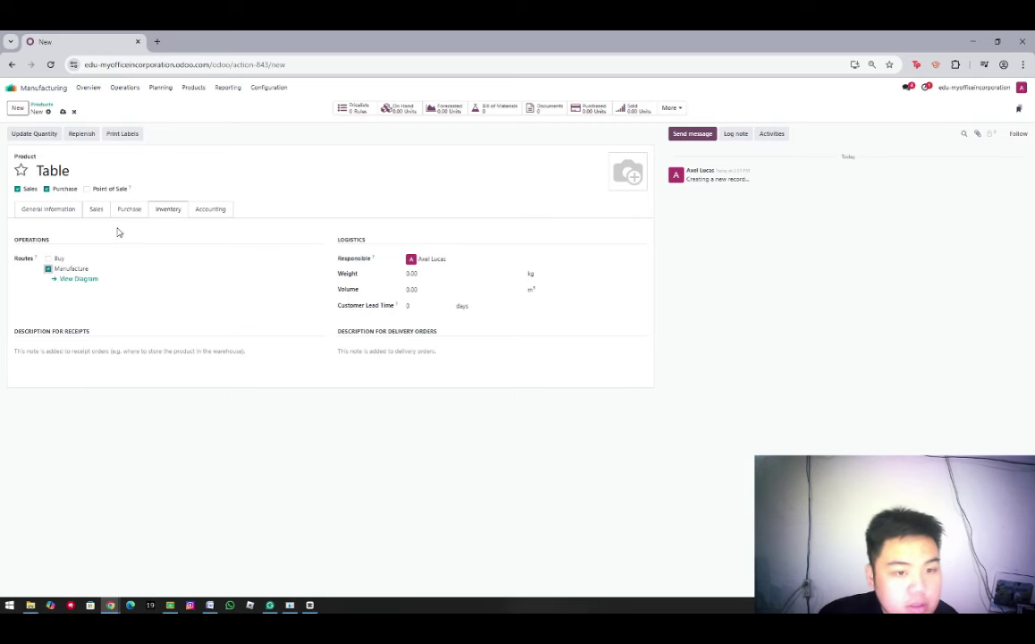
Start a new bill of materials for the Table product
click(193, 88)
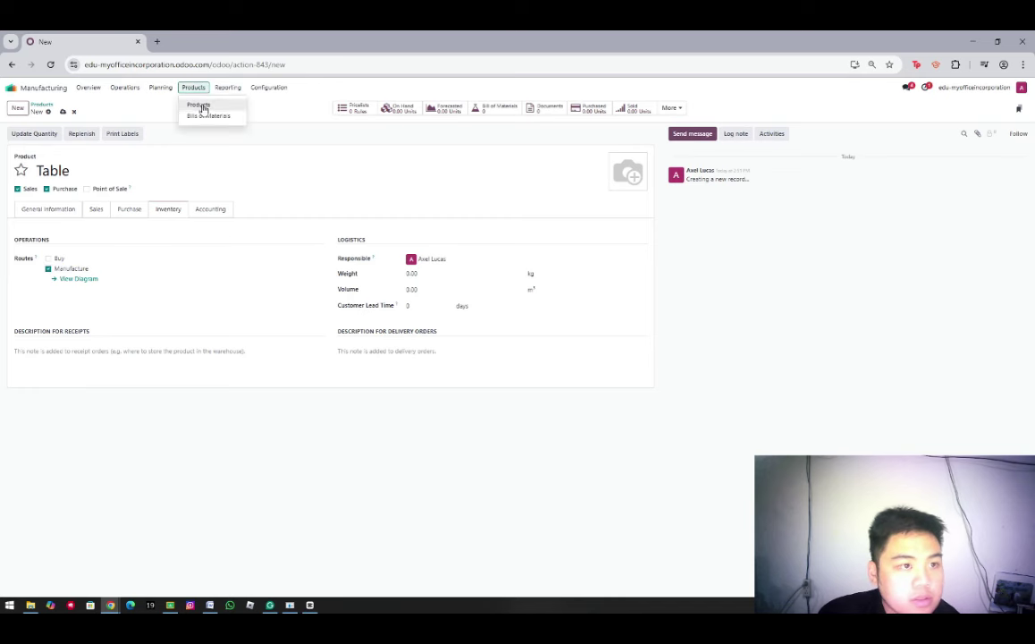
click(200, 120)
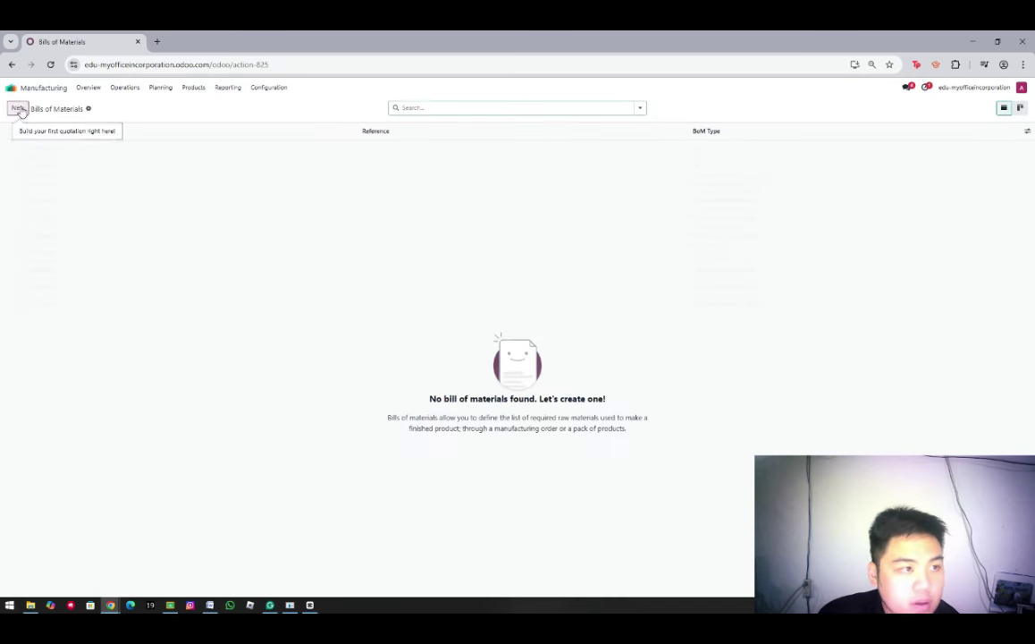
click(18, 108)
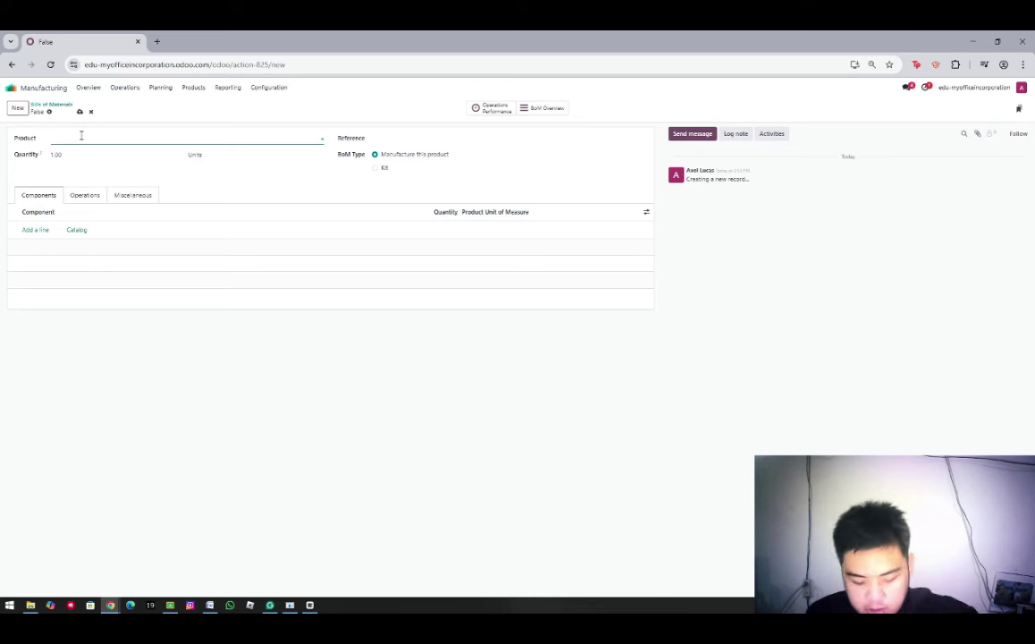
text(Table)
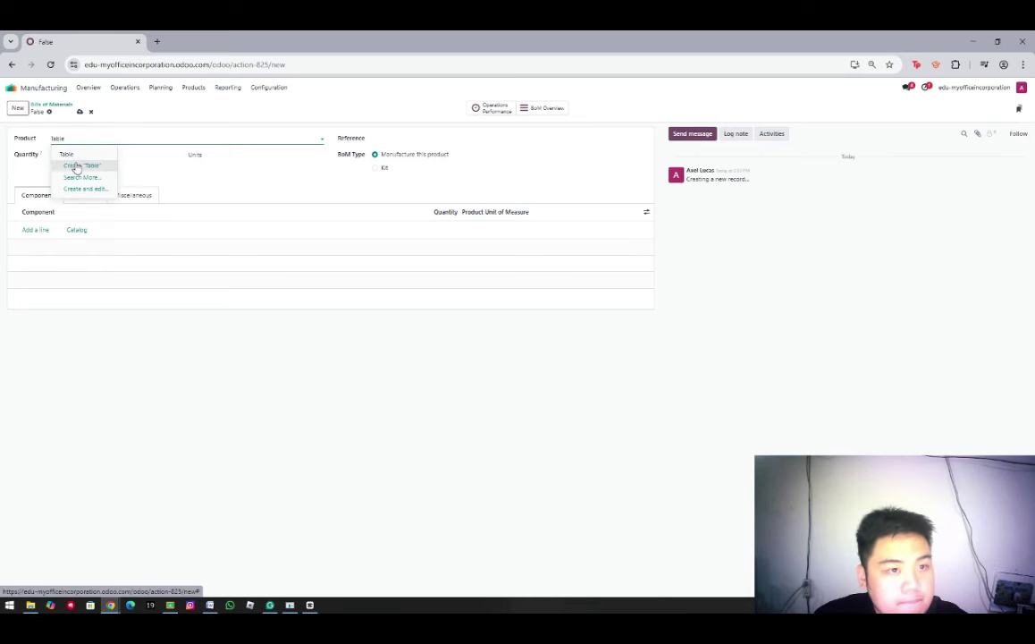
click(79, 166)
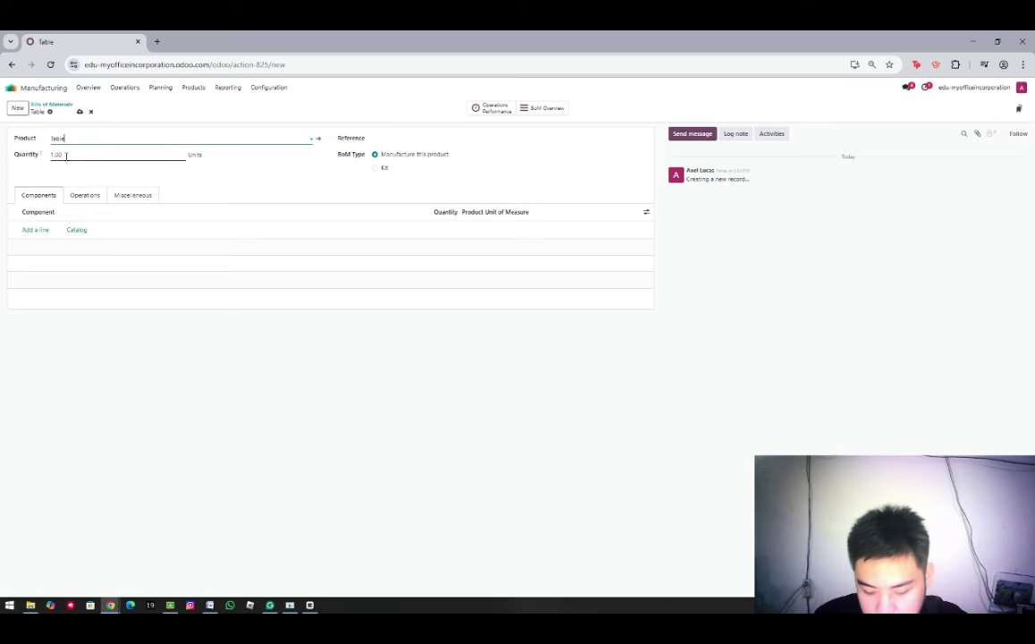
Add new components Table Top and Table Leg, with Table Leg quantity 4
click(34, 230)
text(Table)
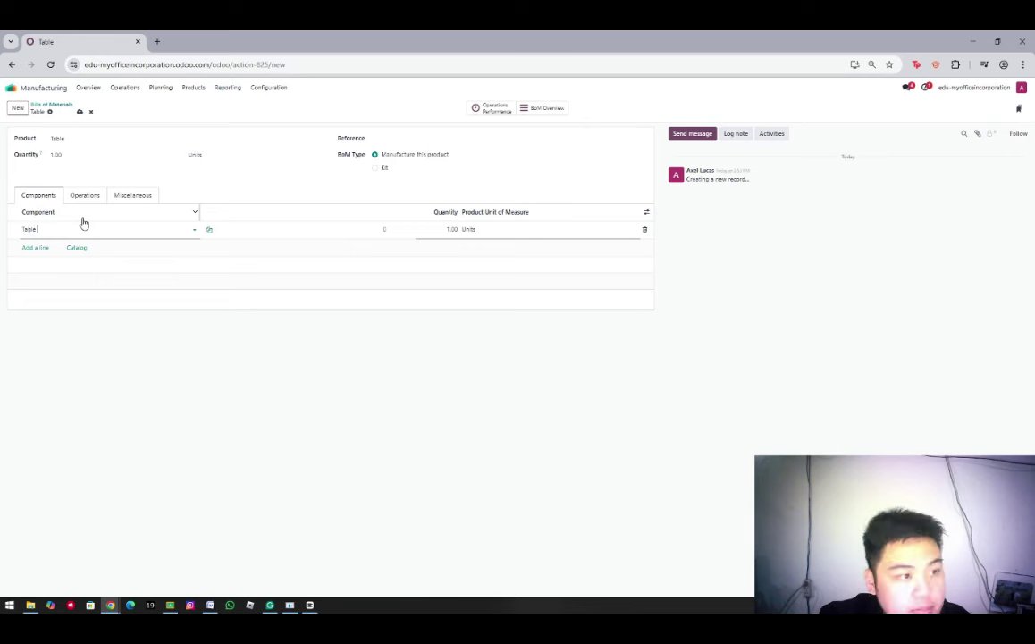
text( Top)
click(59, 242)
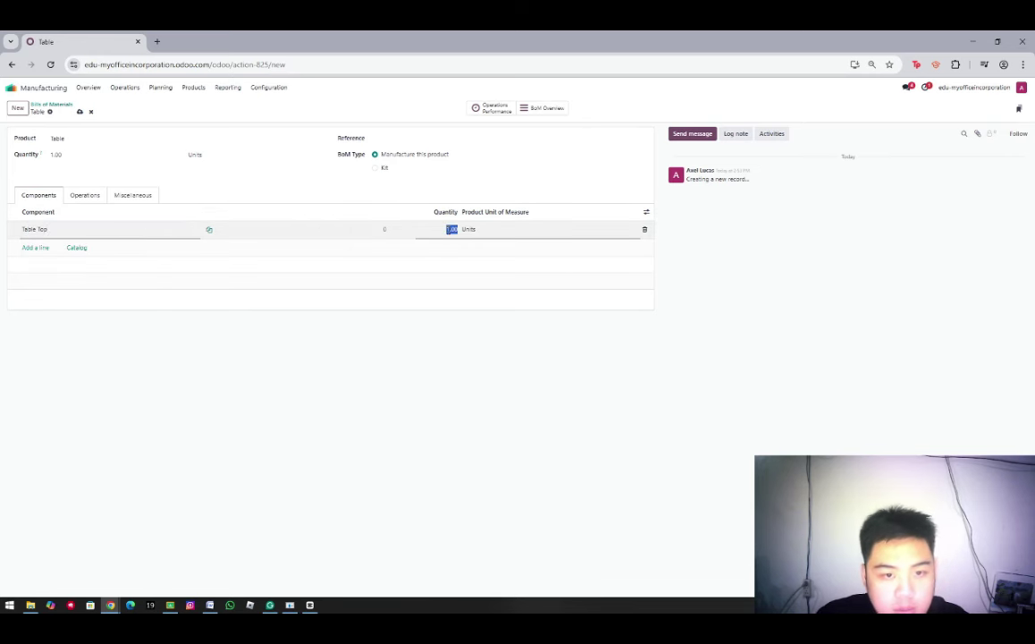
click(41, 247)
text(Table Leg)
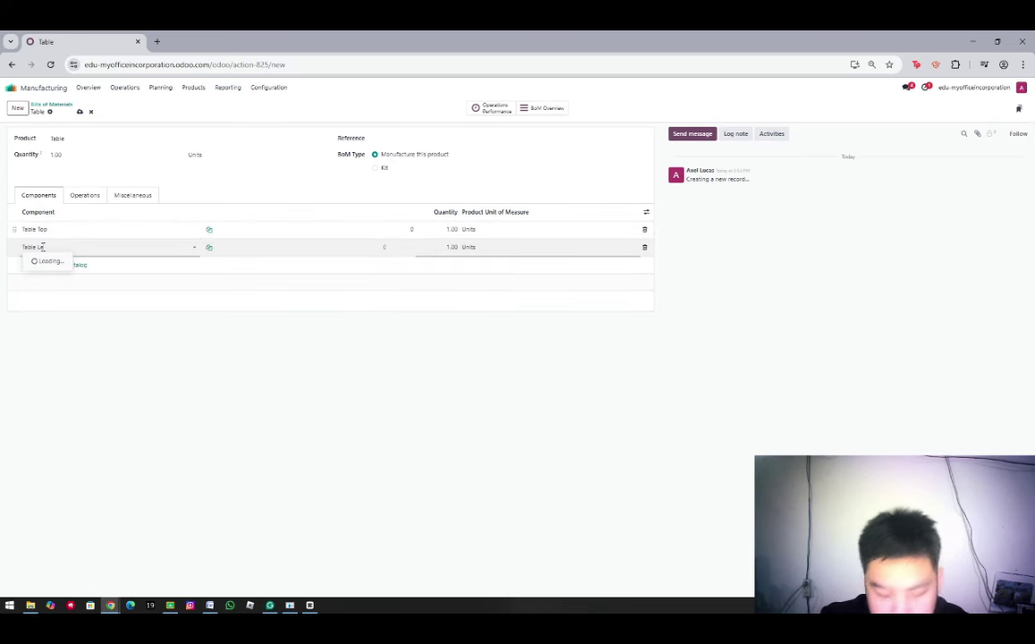
click(49, 263)
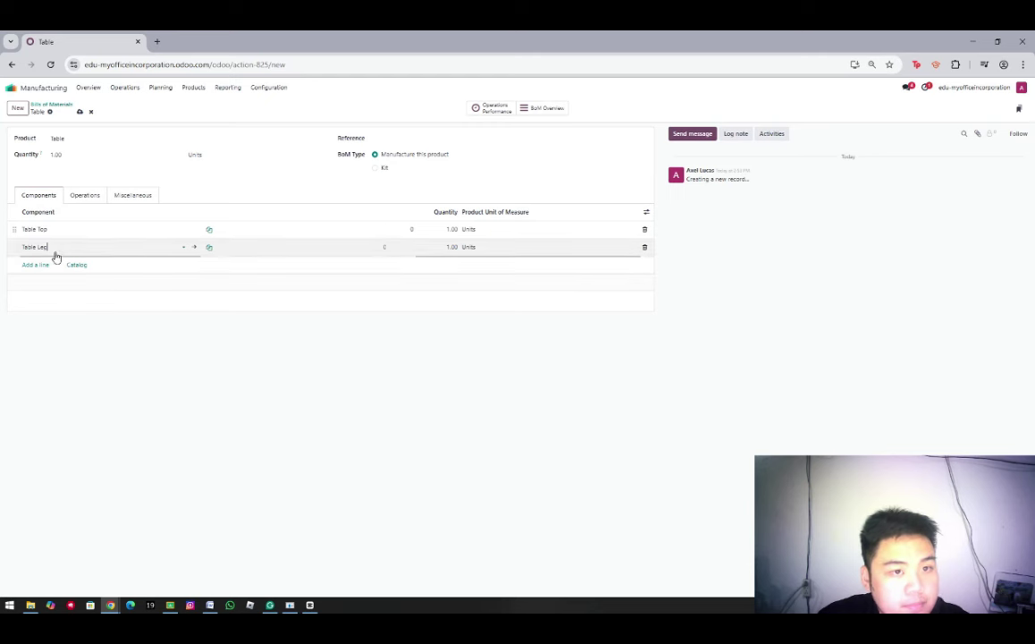
click(41, 267)
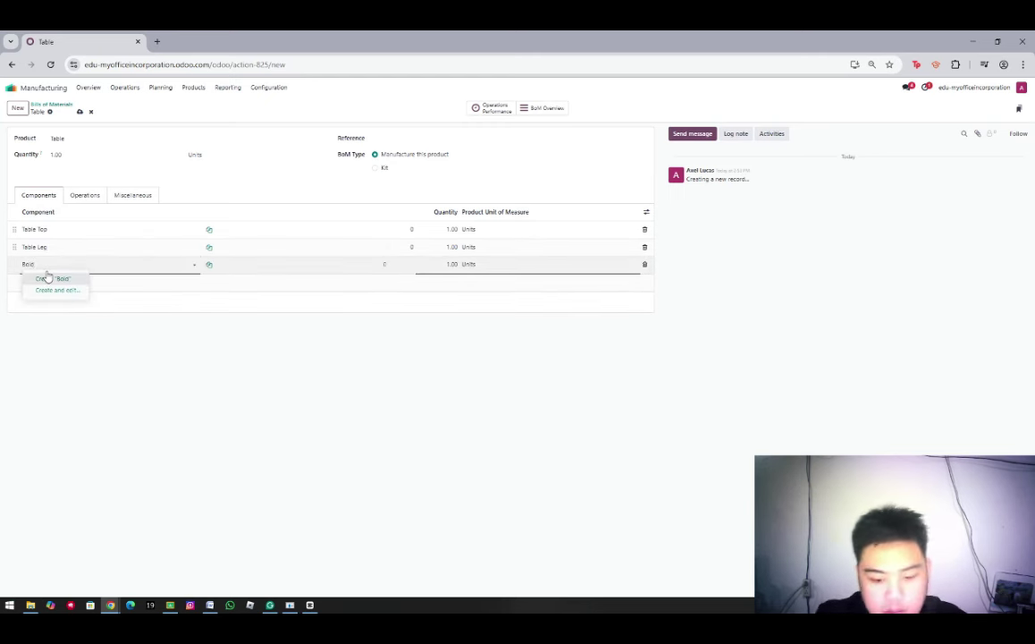
click(449, 247)
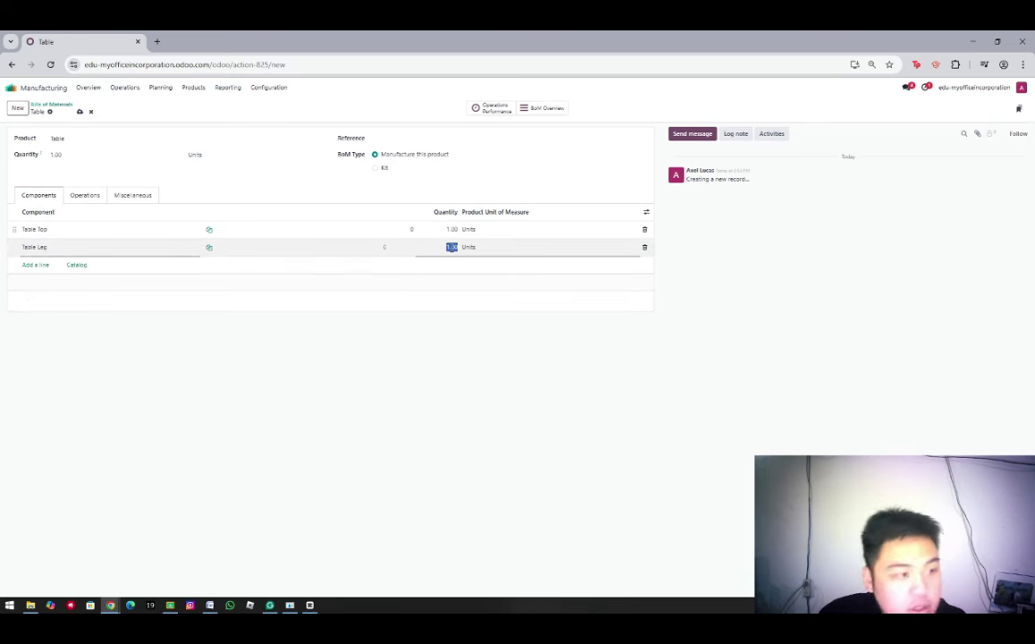
click(41, 264)
Add a new Bolt component and save the bill of materials
text(Bolt)
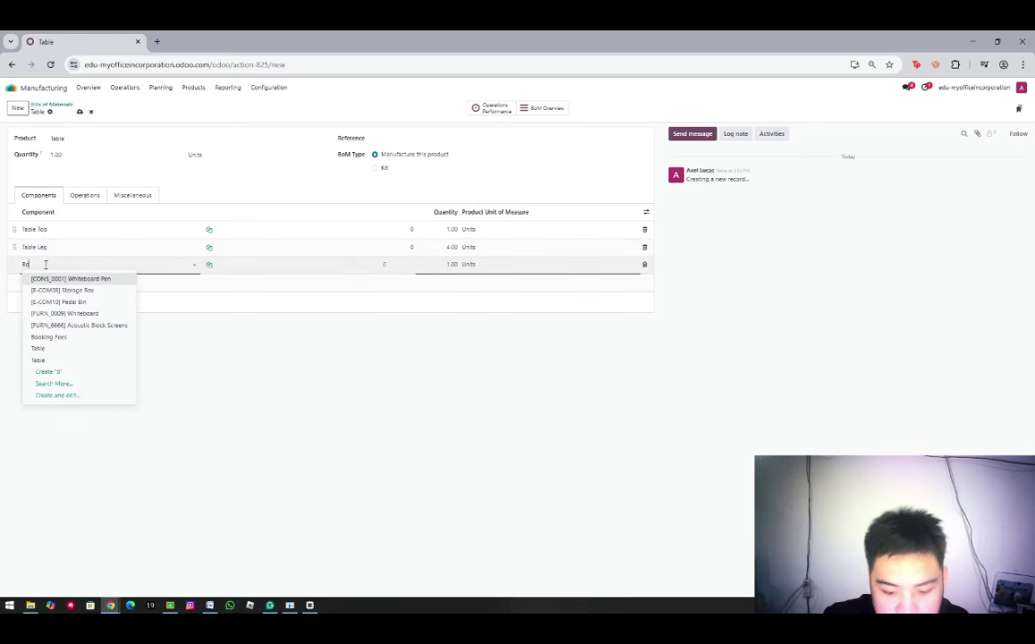
click(454, 264)
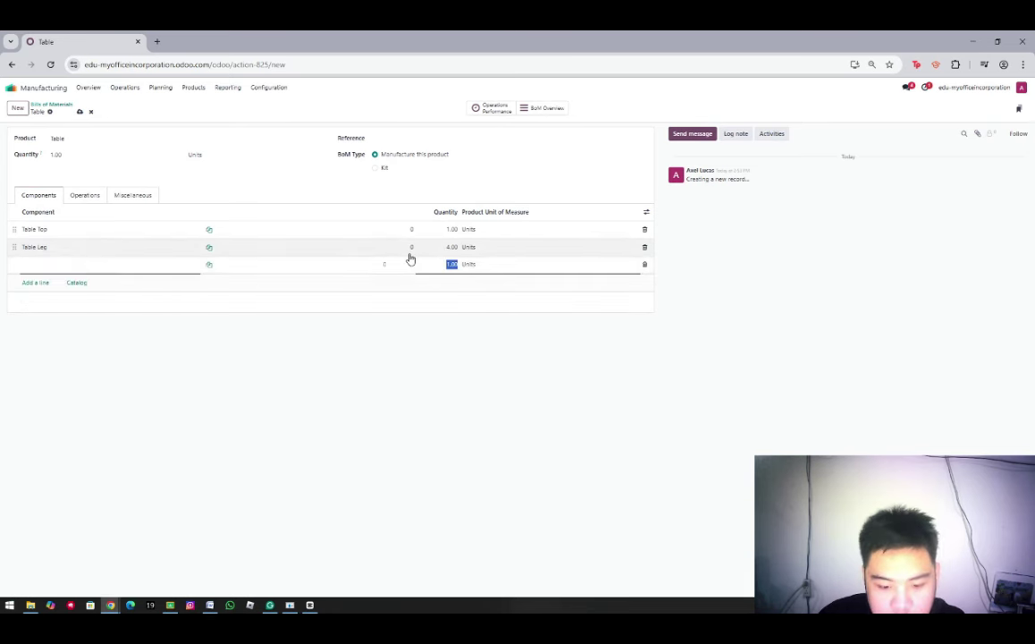
click(81, 113)
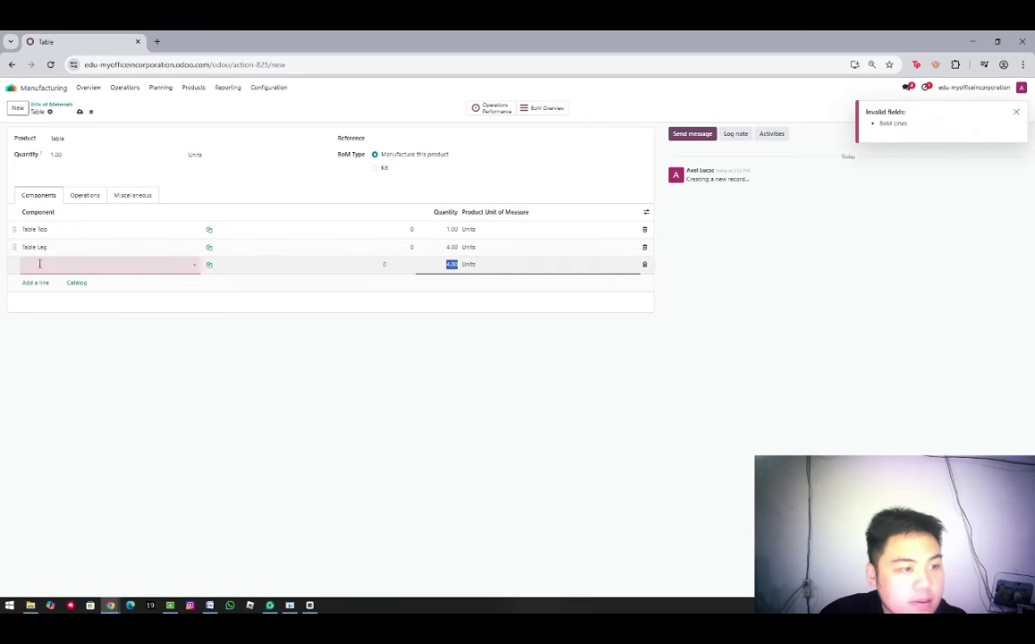
click(78, 264)
text(Bolt)
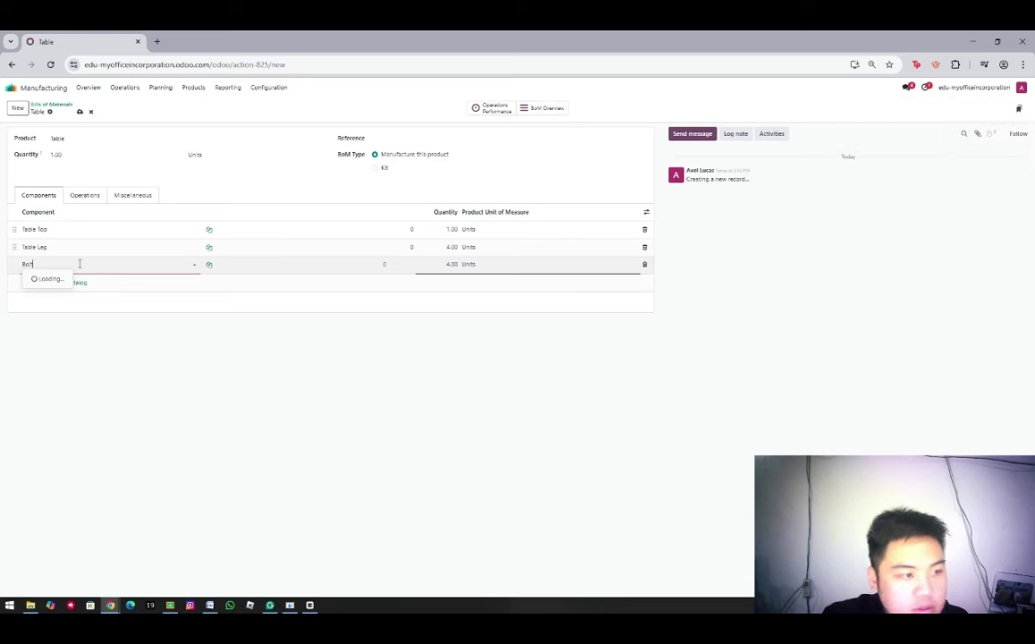
click(68, 279)
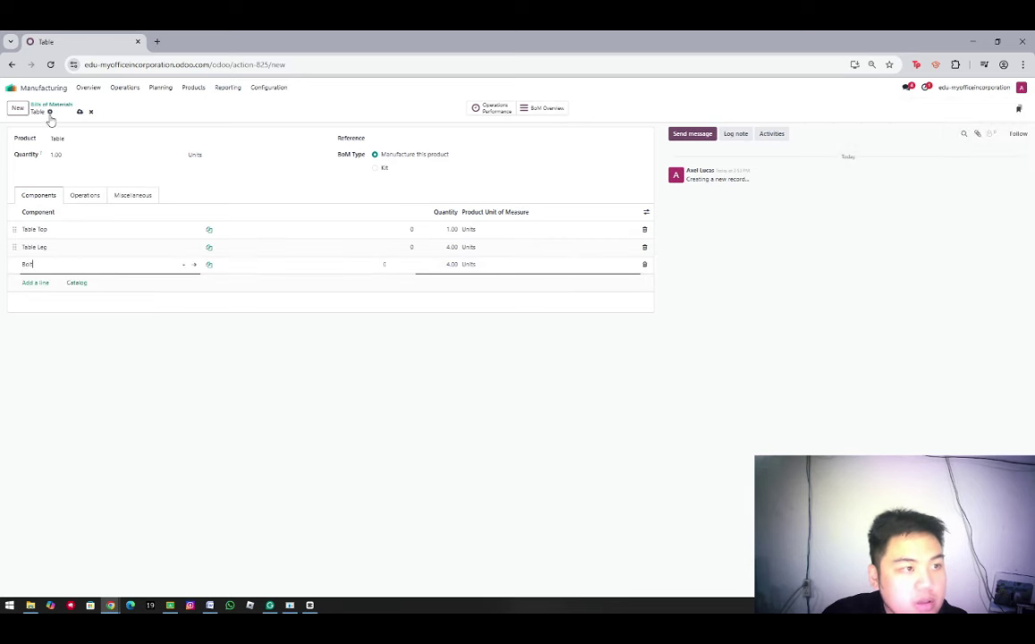
click(79, 112)
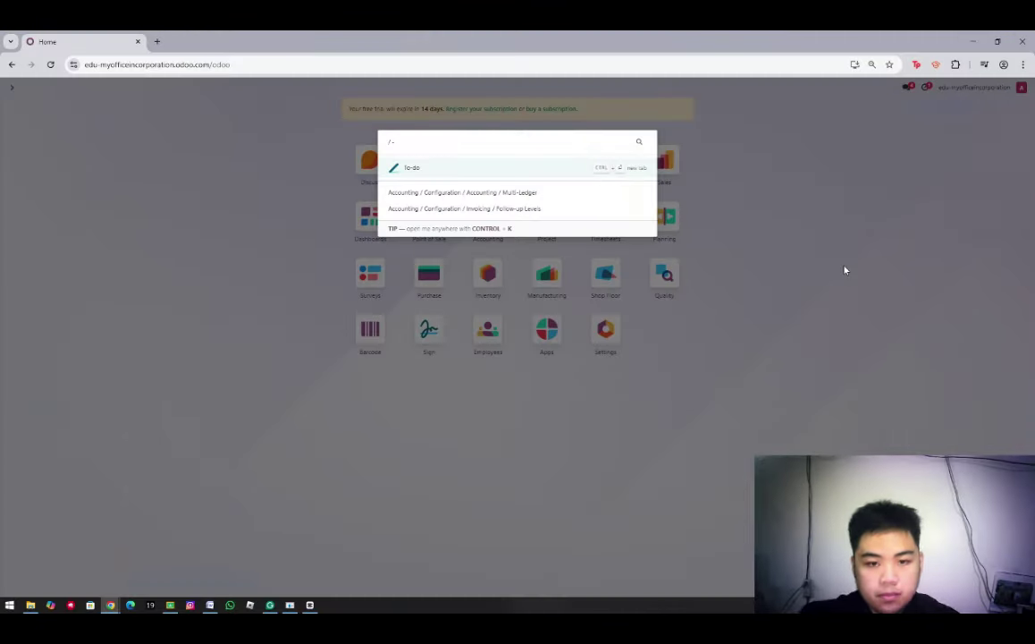
Open the Purchase app and start a new request for quotation
click(778, 288)
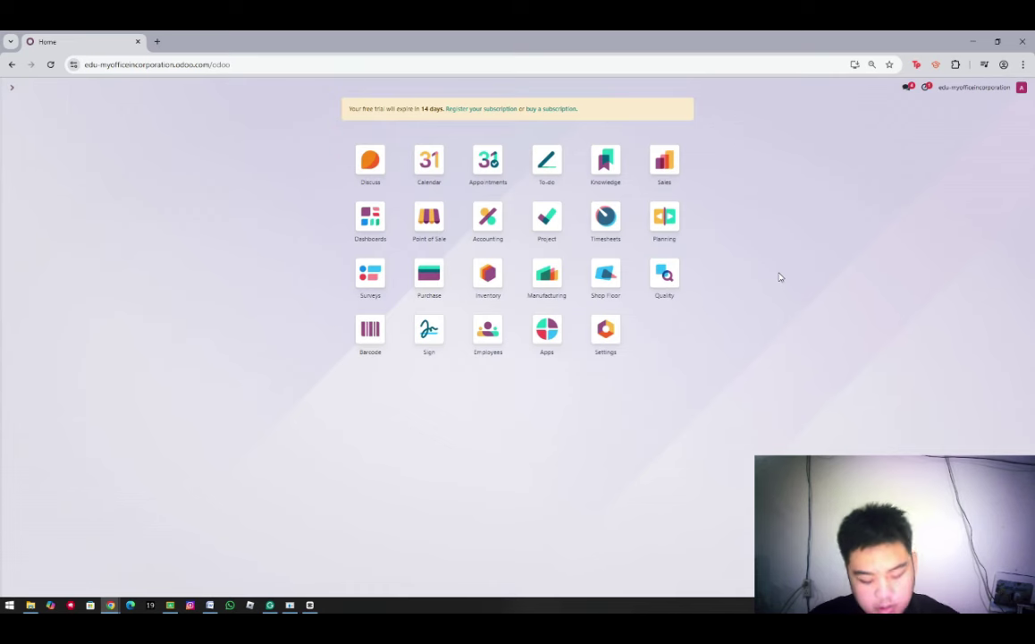
click(427, 273)
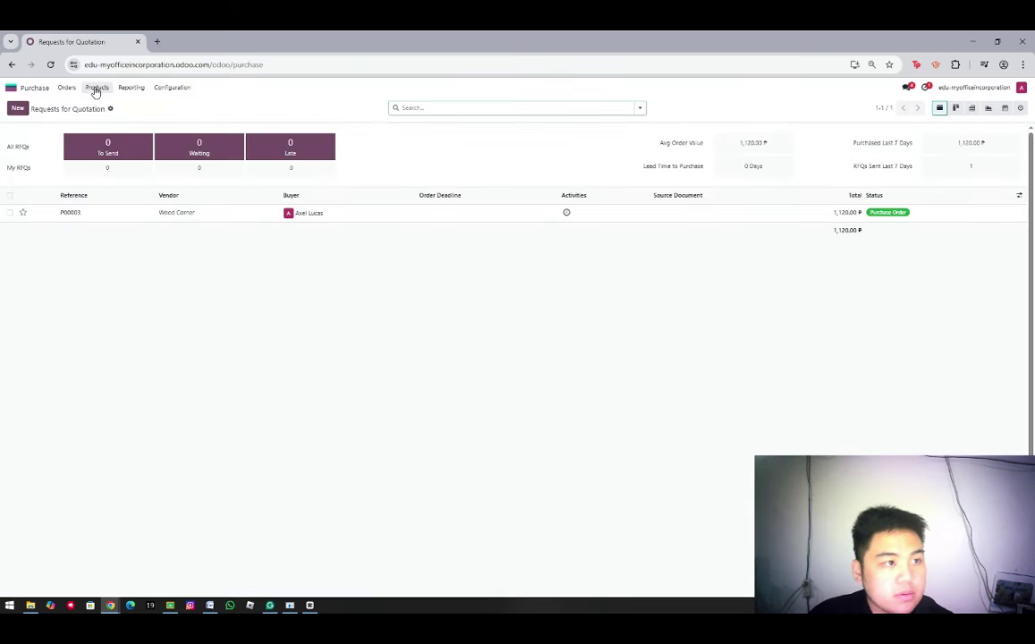
text(=)
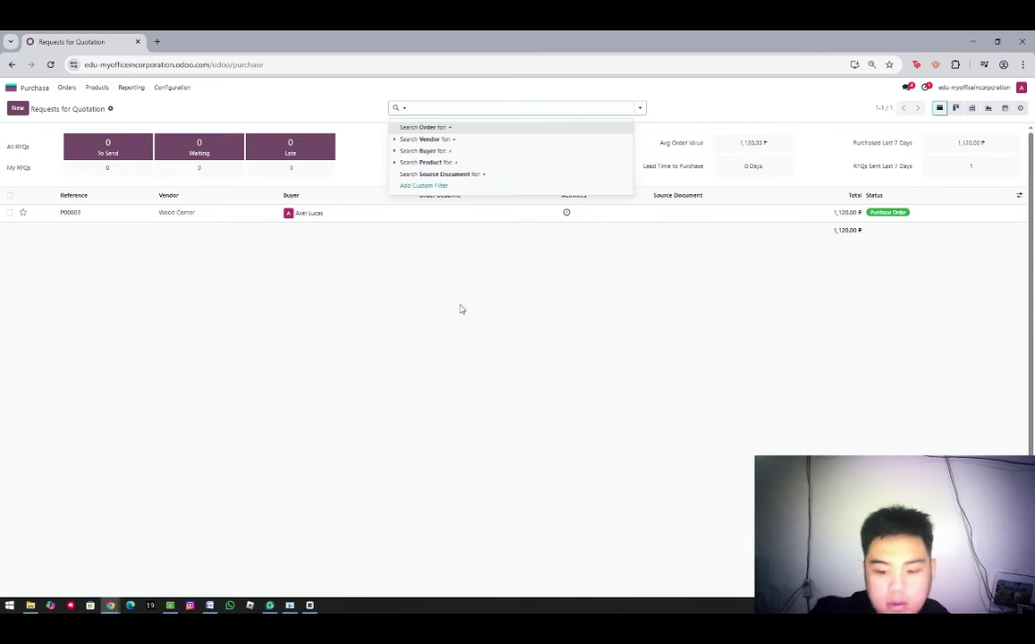
key(BackSpace)
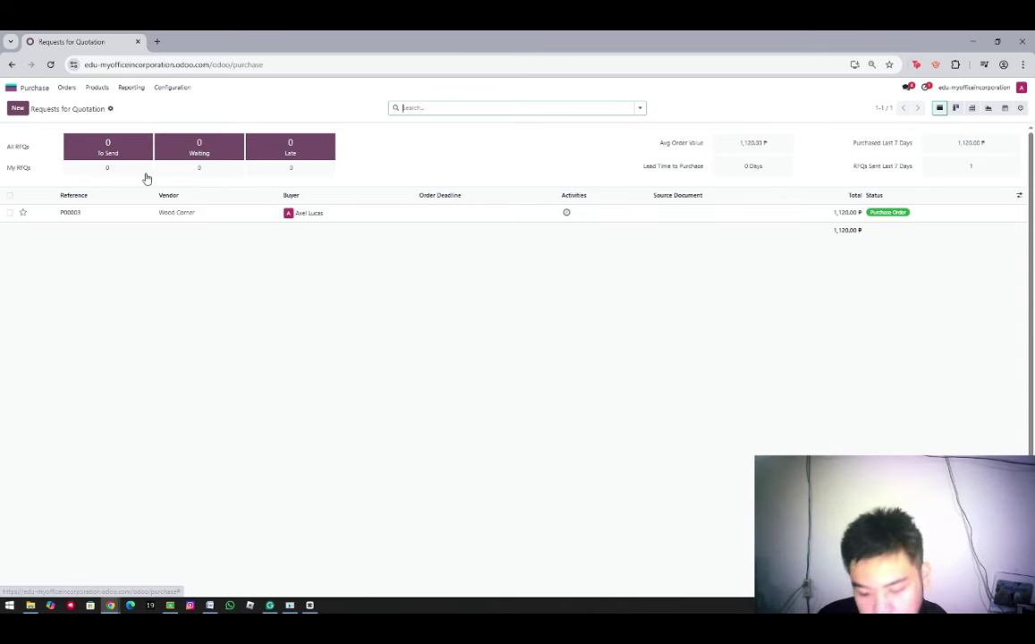
click(18, 108)
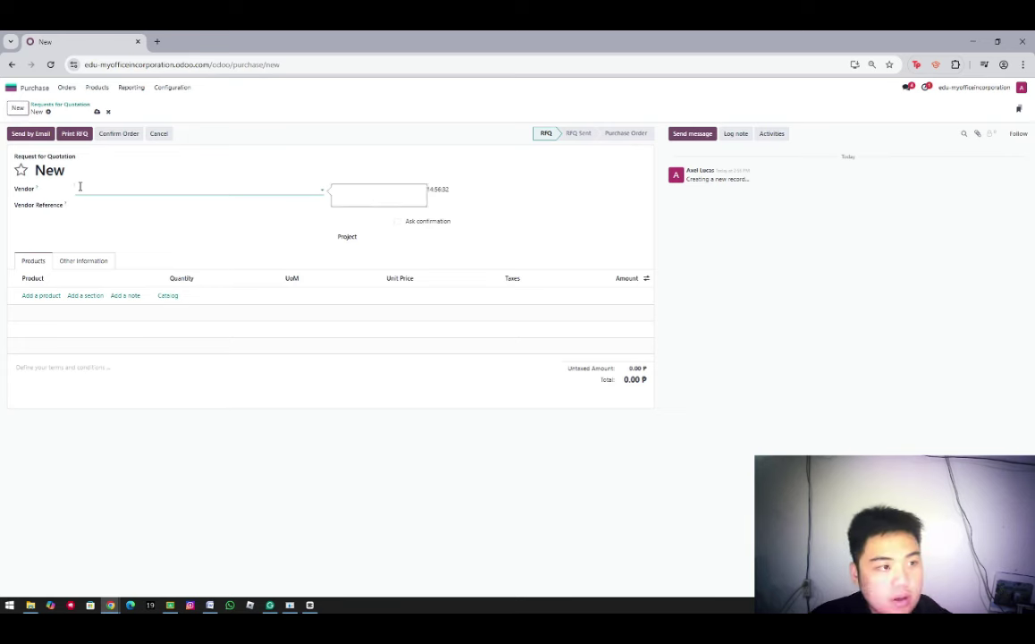
Create Only wood inc as the quotation's vendor
click(81, 189)
text(O)
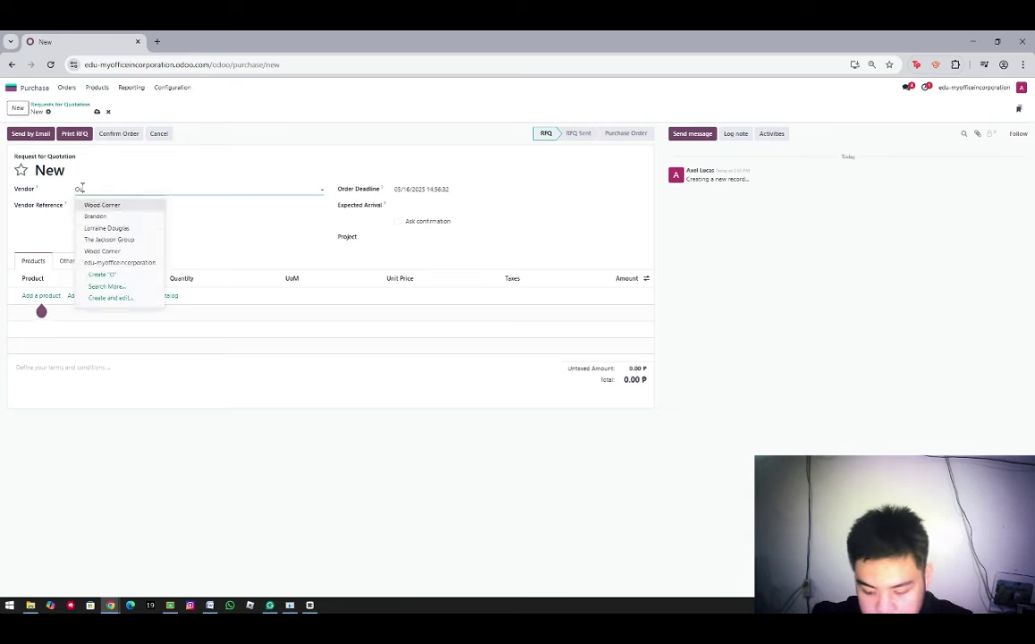
text(nly wood in)
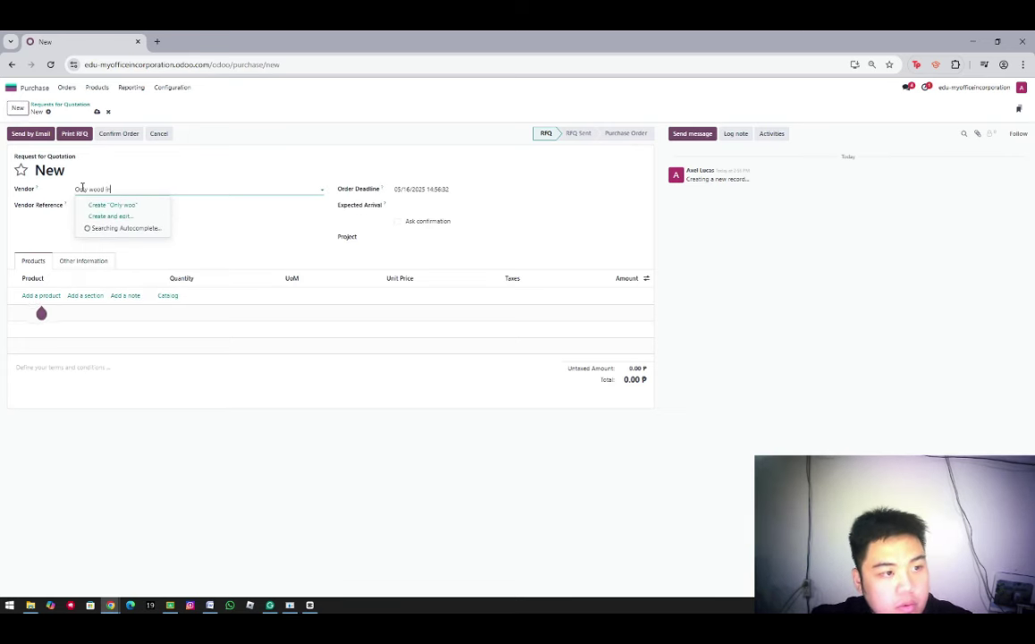
text(c)
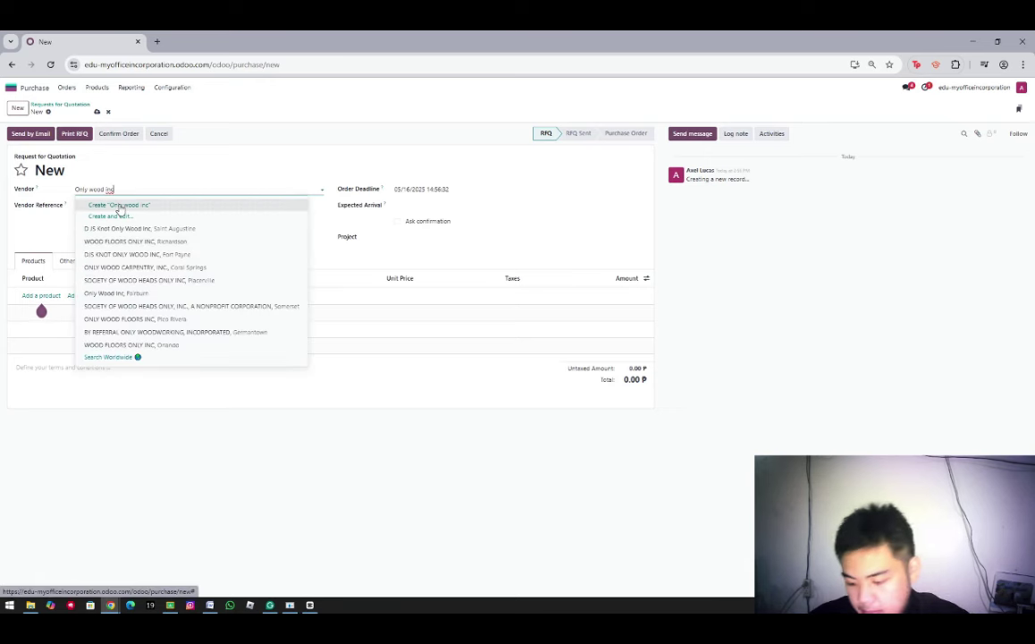
click(125, 206)
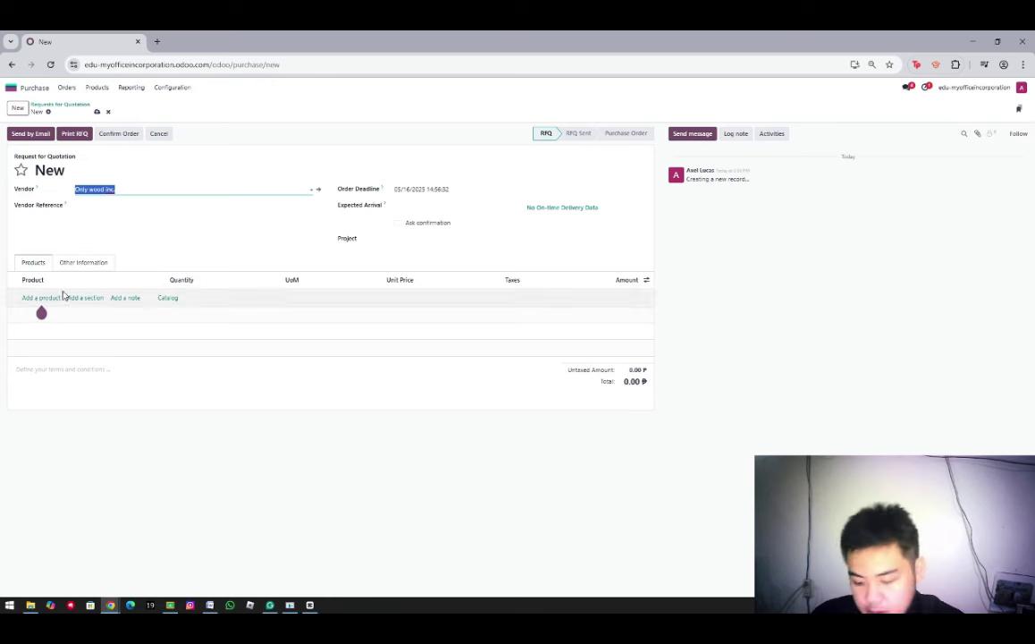
Add a Table top line for 100 units and hide the UoM column
click(38, 298)
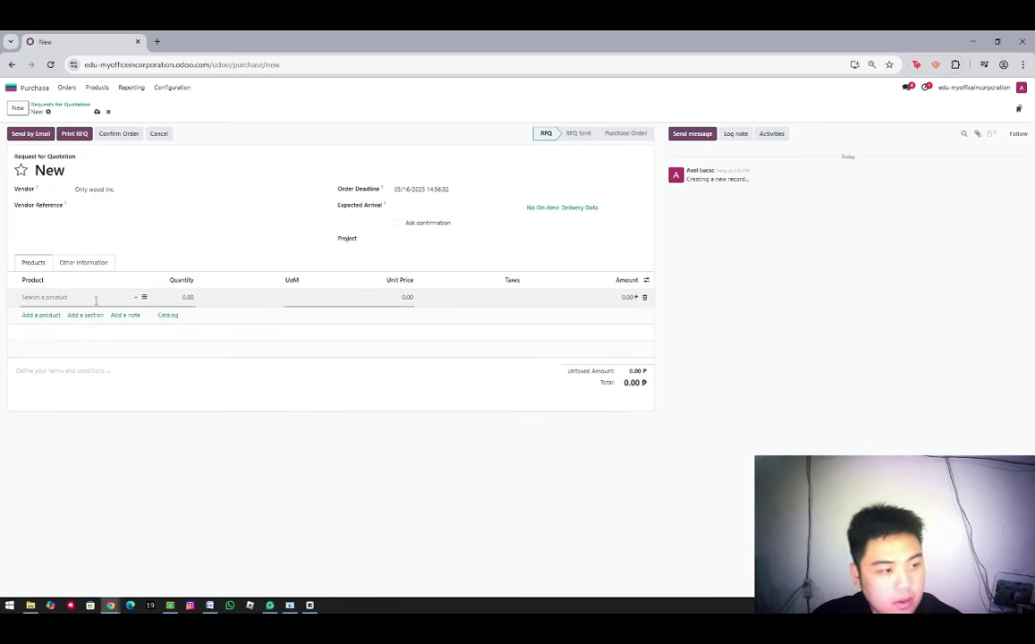
text(Table top)
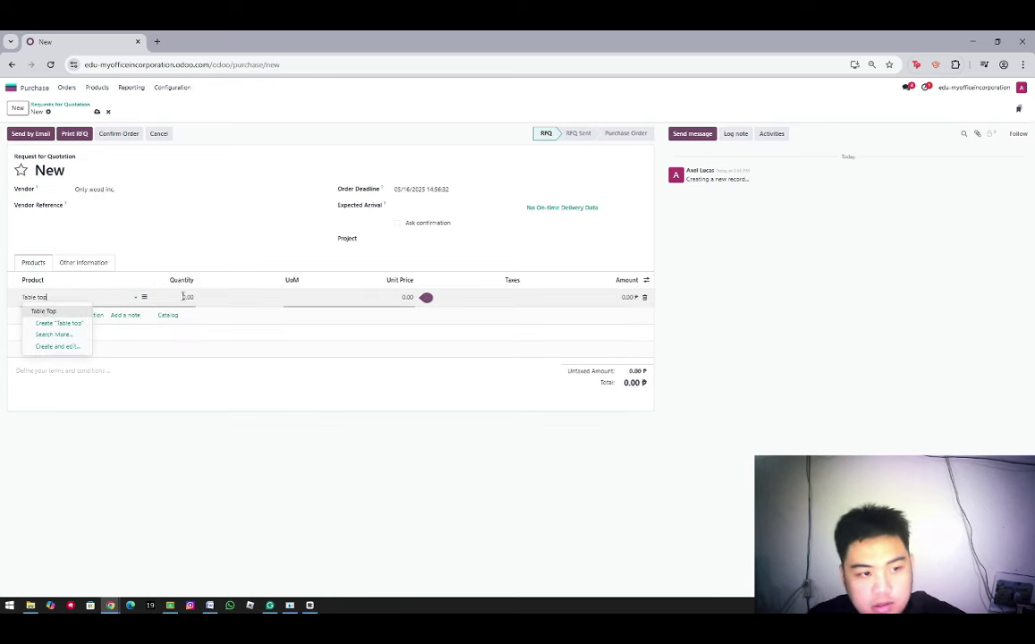
click(183, 296)
text(100)
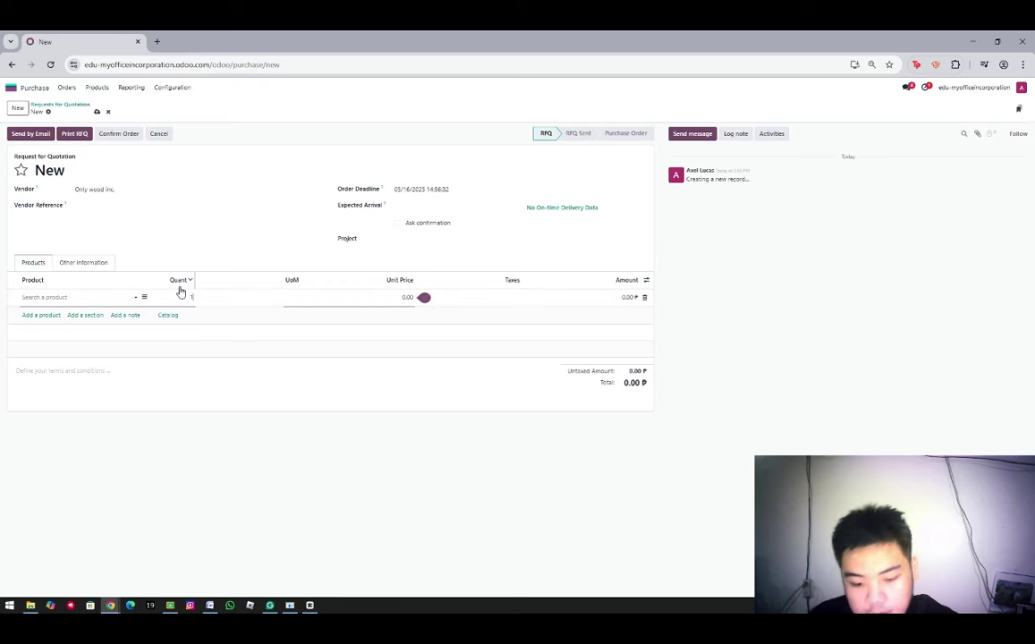
click(646, 284)
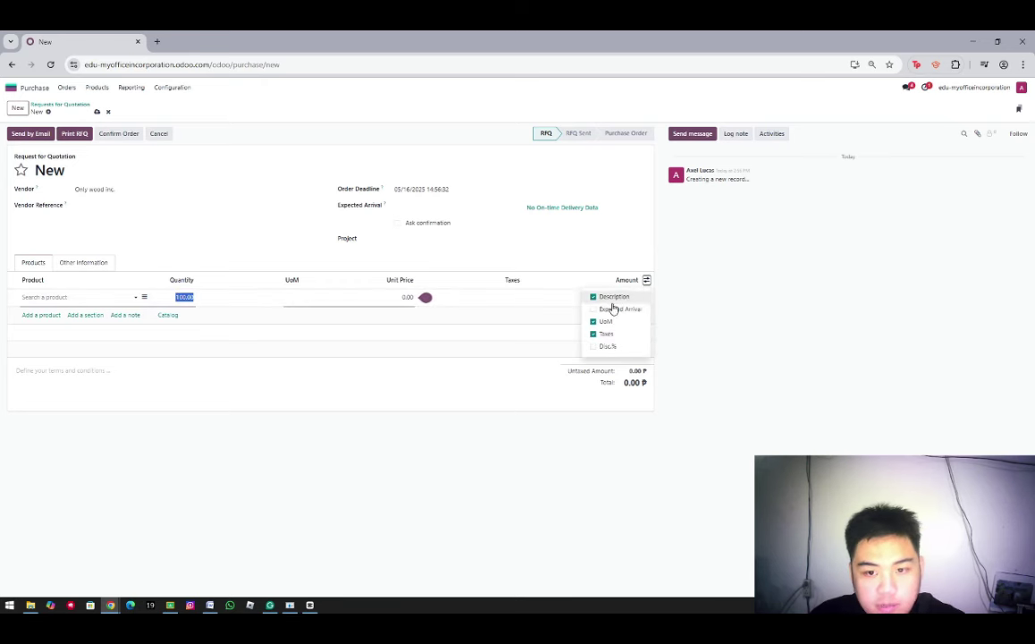
click(605, 321)
Set the line's unit price to 40 and create Table top as its product
click(338, 296)
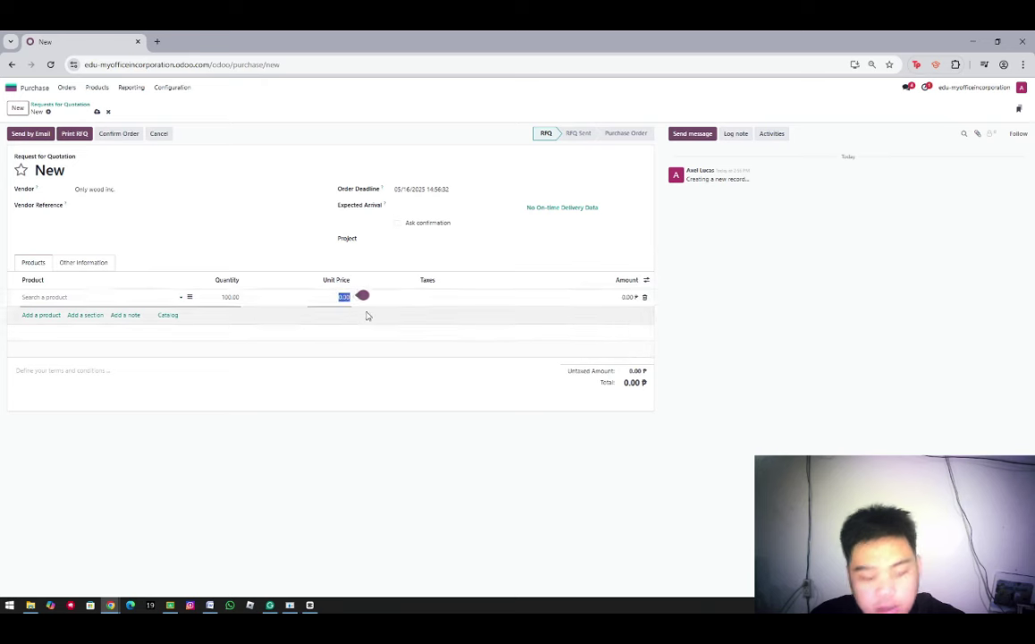
text(40)
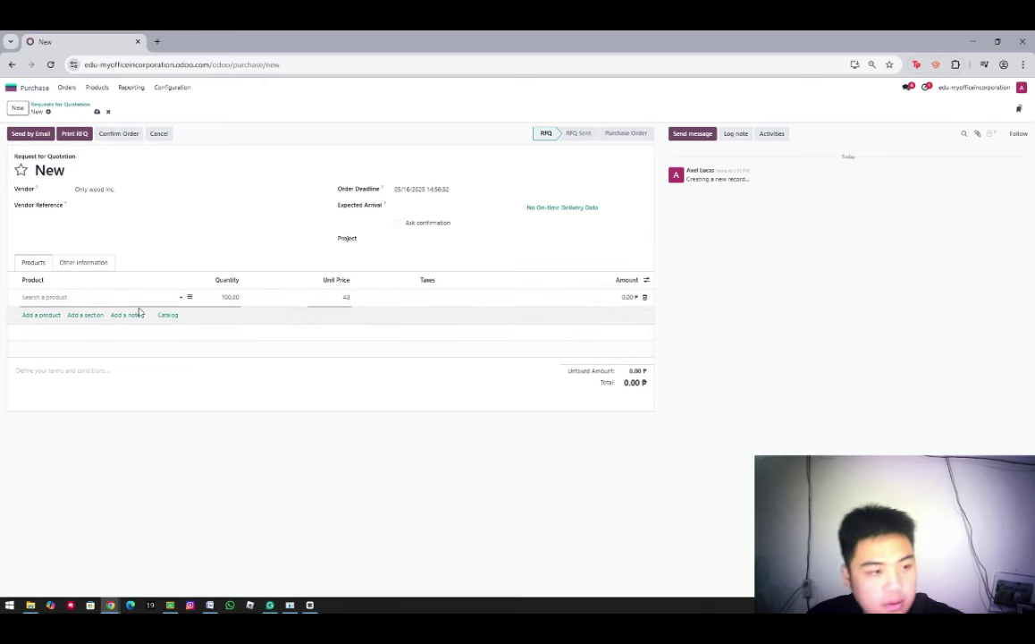
click(108, 296)
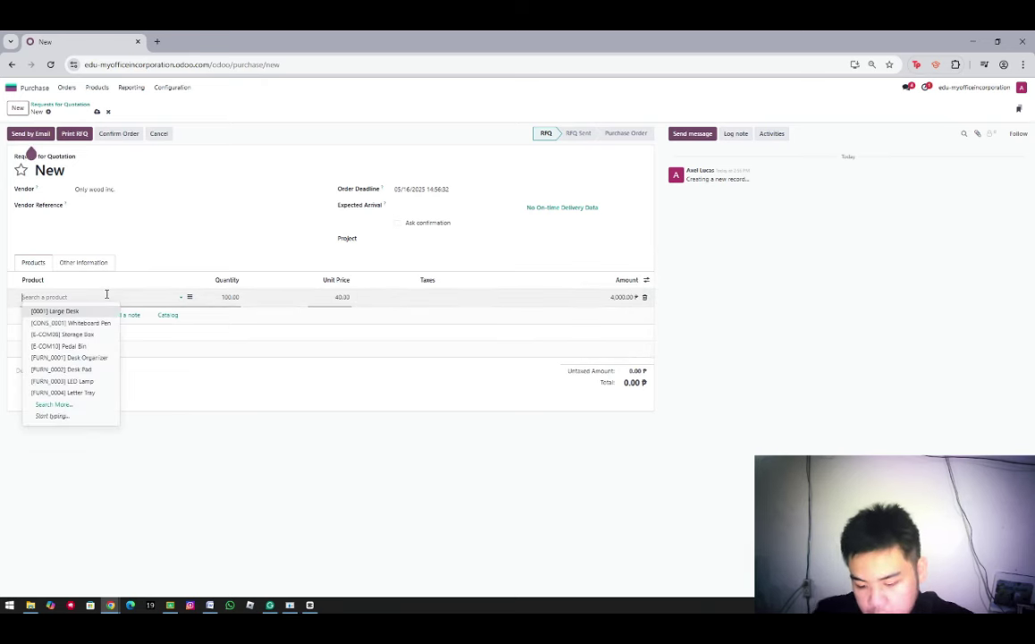
text(Table to)
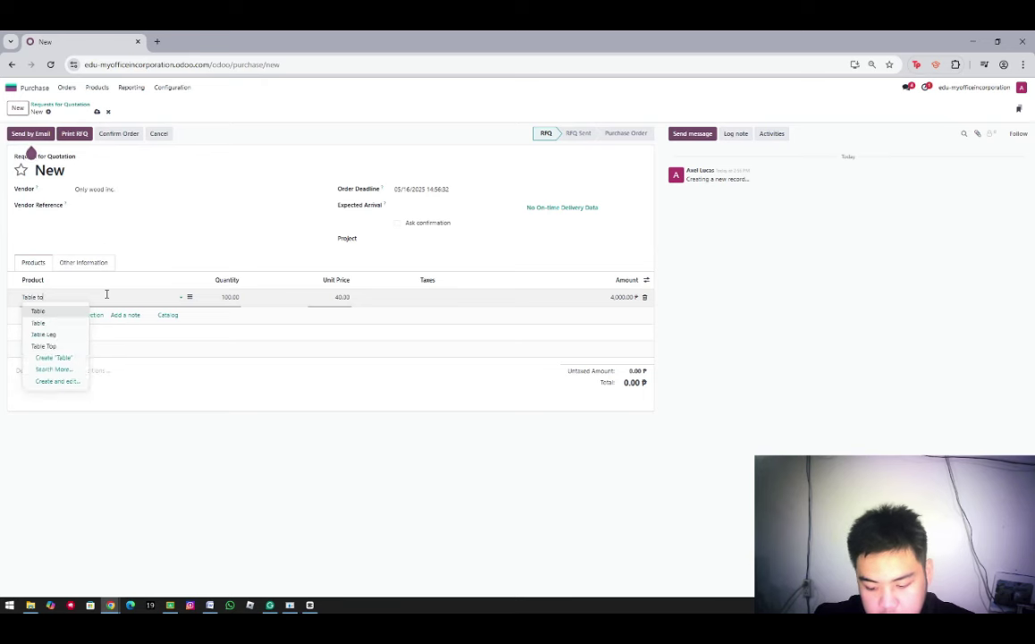
text(p)
click(85, 322)
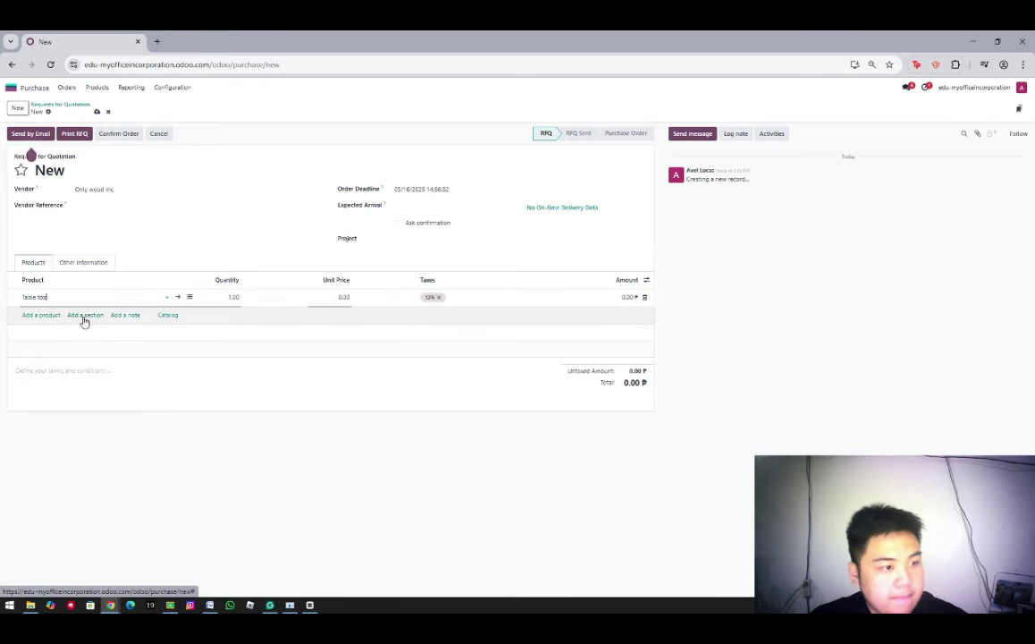
click(233, 297)
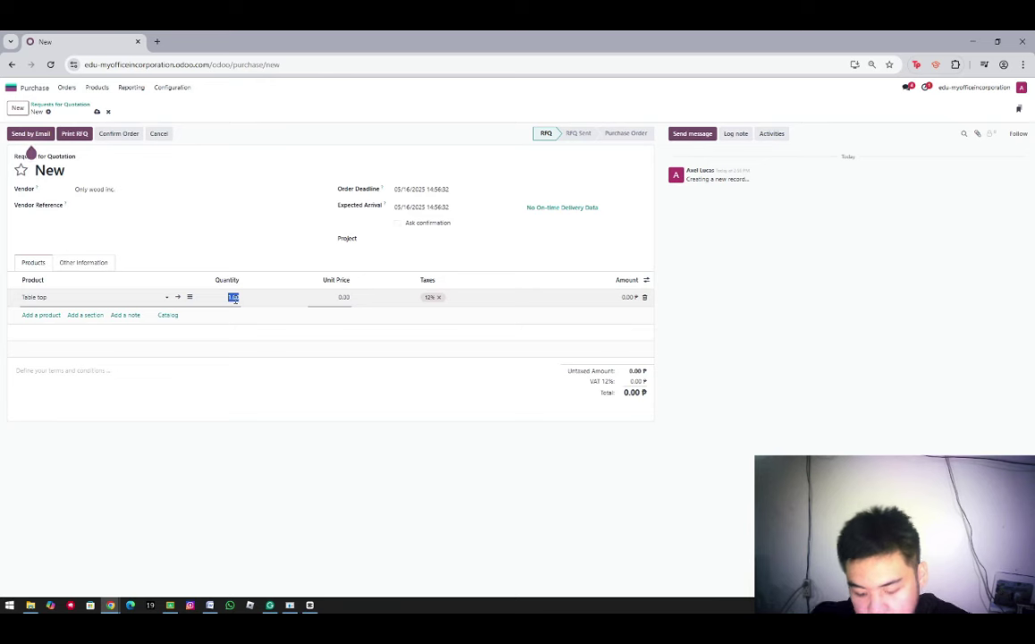
click(341, 298)
Price Table top at 40 and add a new Top Leg line, 400 units at 12
text(4)
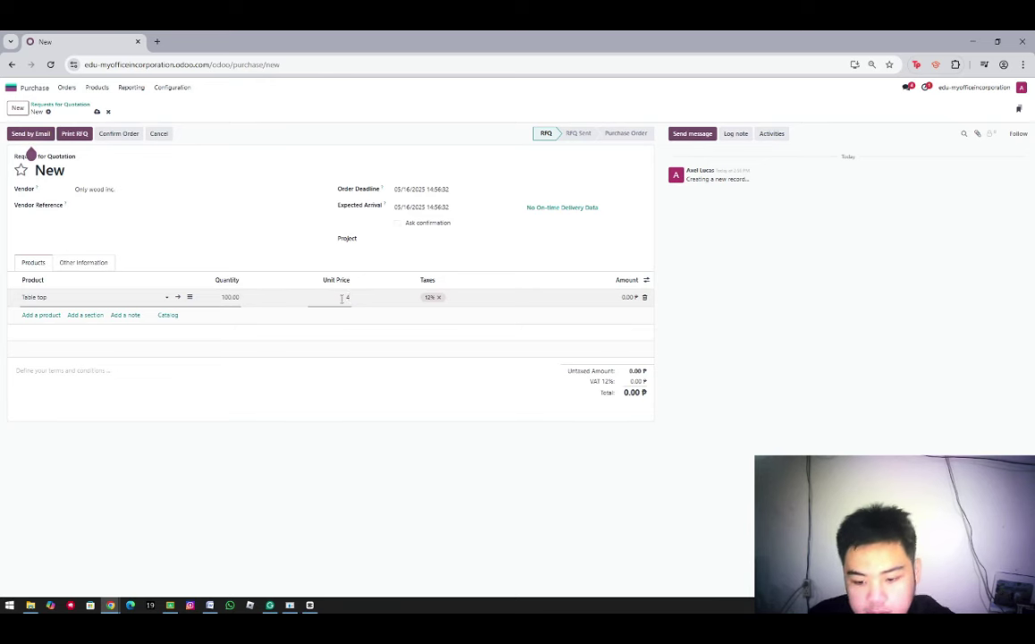
text(0)
click(47, 317)
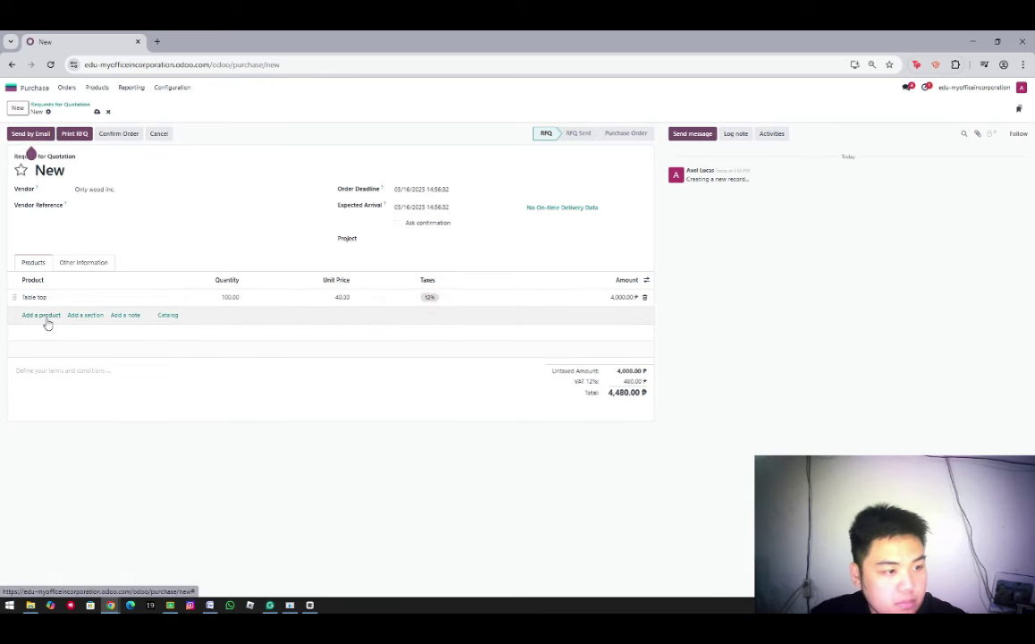
text(Top Leg)
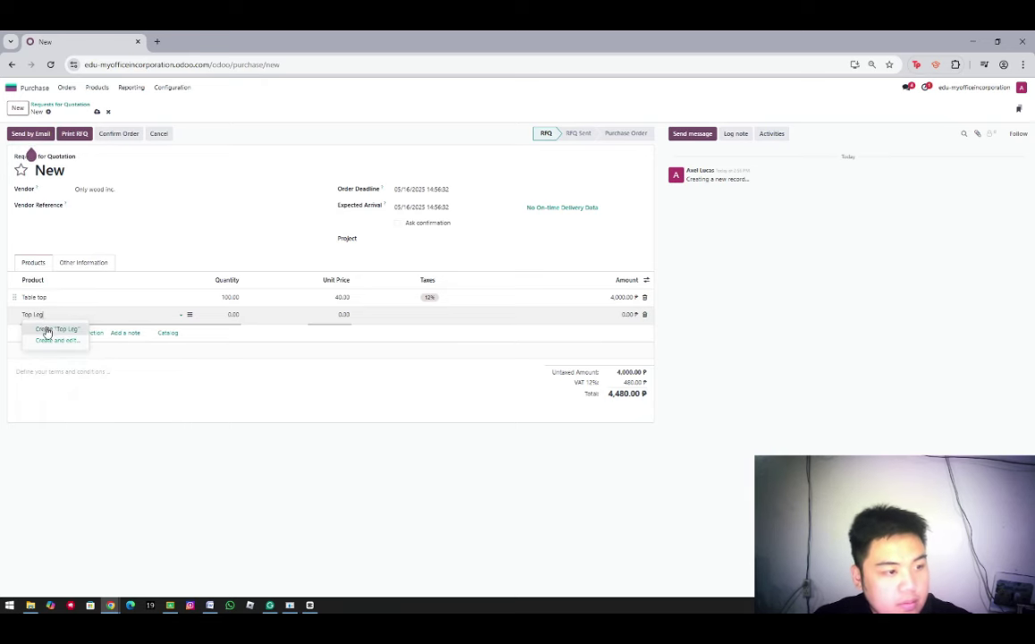
click(224, 313)
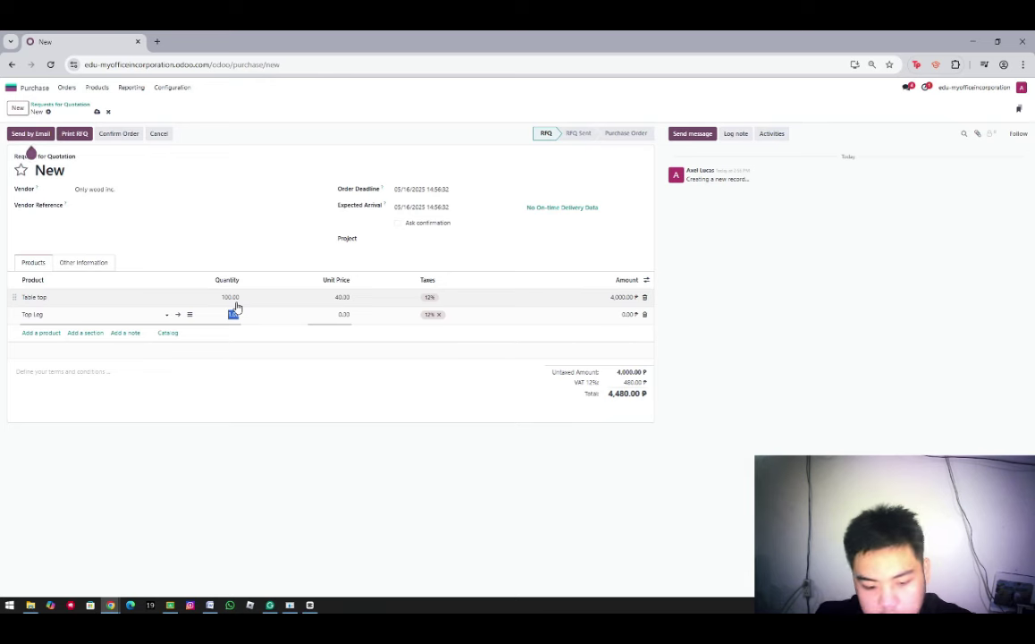
text(400)
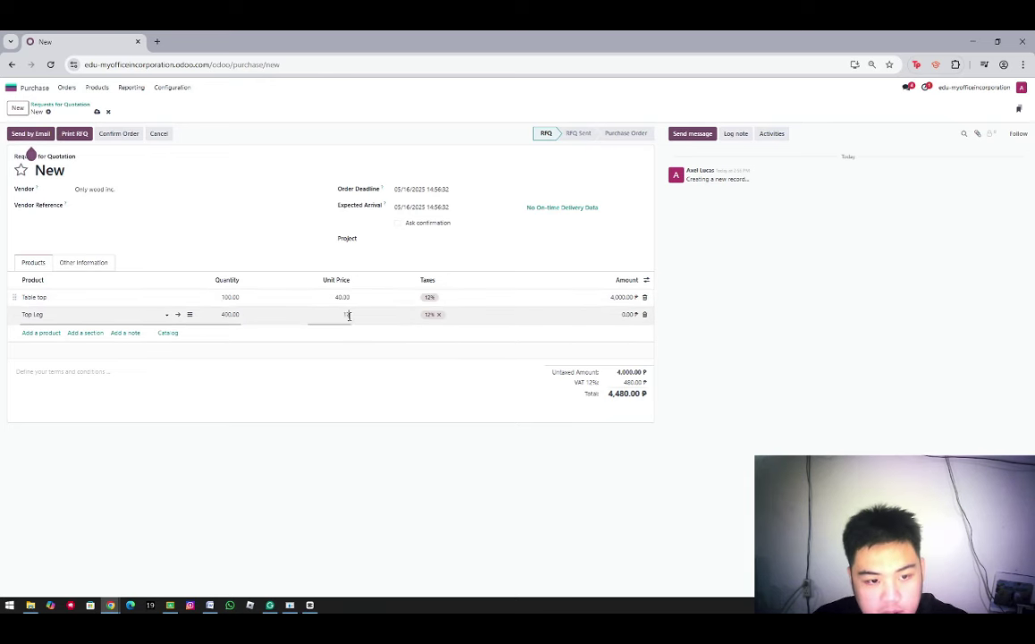
click(348, 316)
text(12)
Add a line for the existing Bolt product, 400 units at 0.50
click(40, 333)
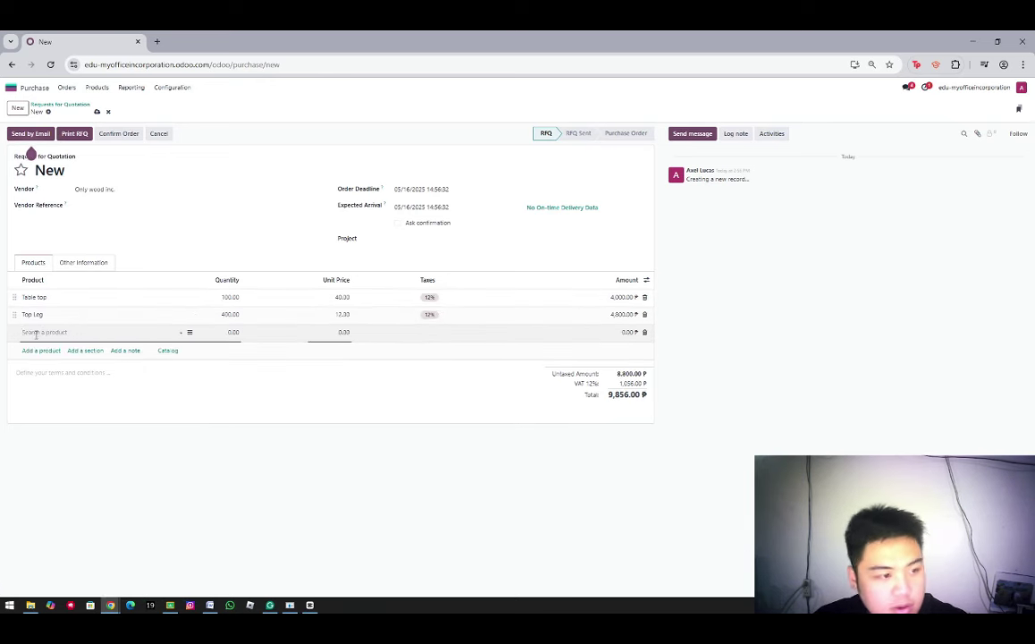
click(35, 333)
text(bolt)
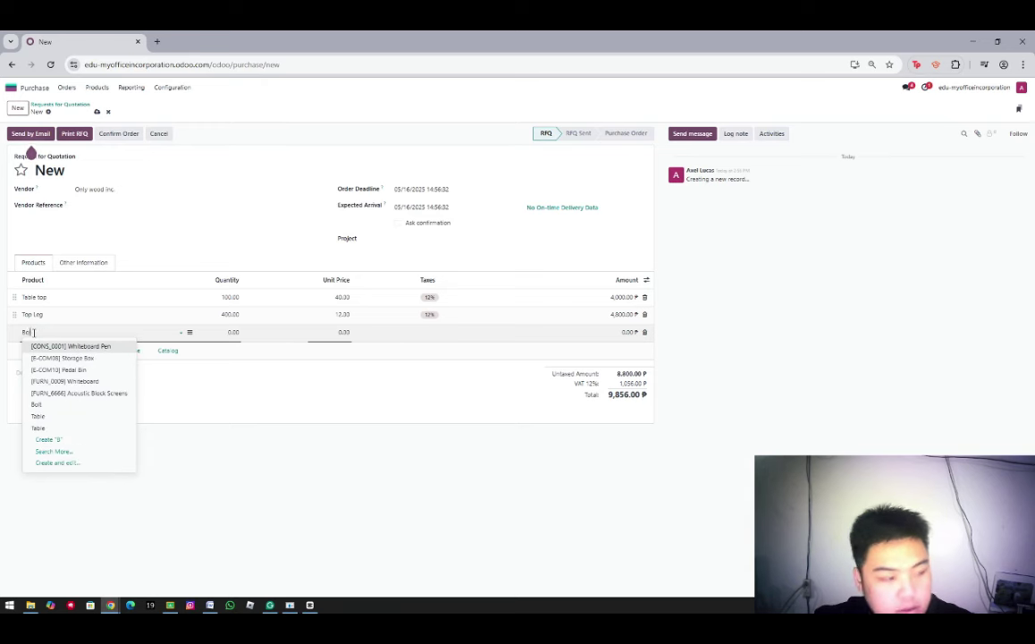
click(236, 333)
text(40)
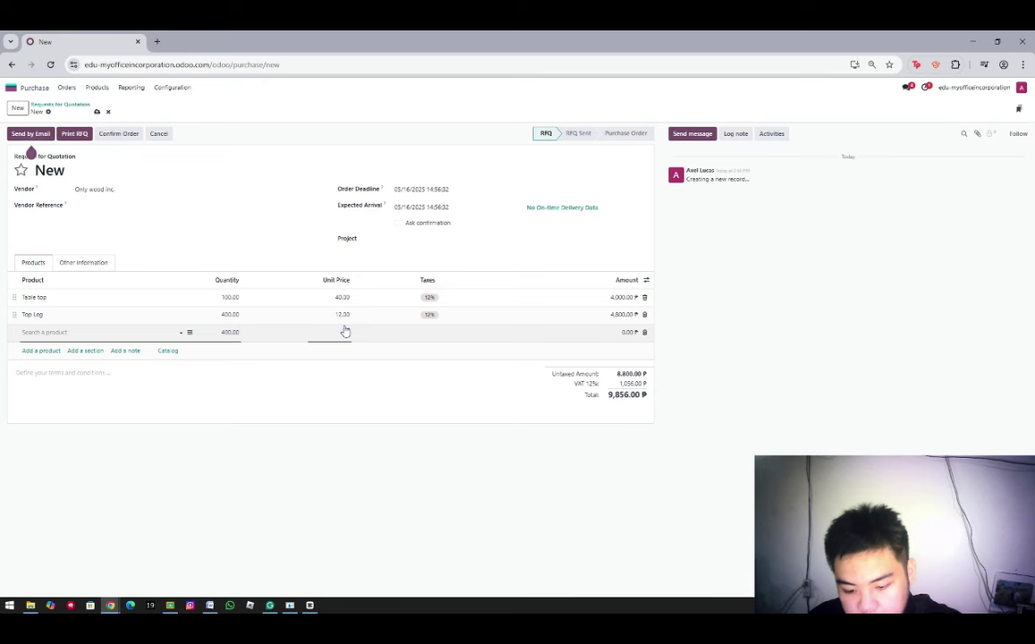
text(.5)
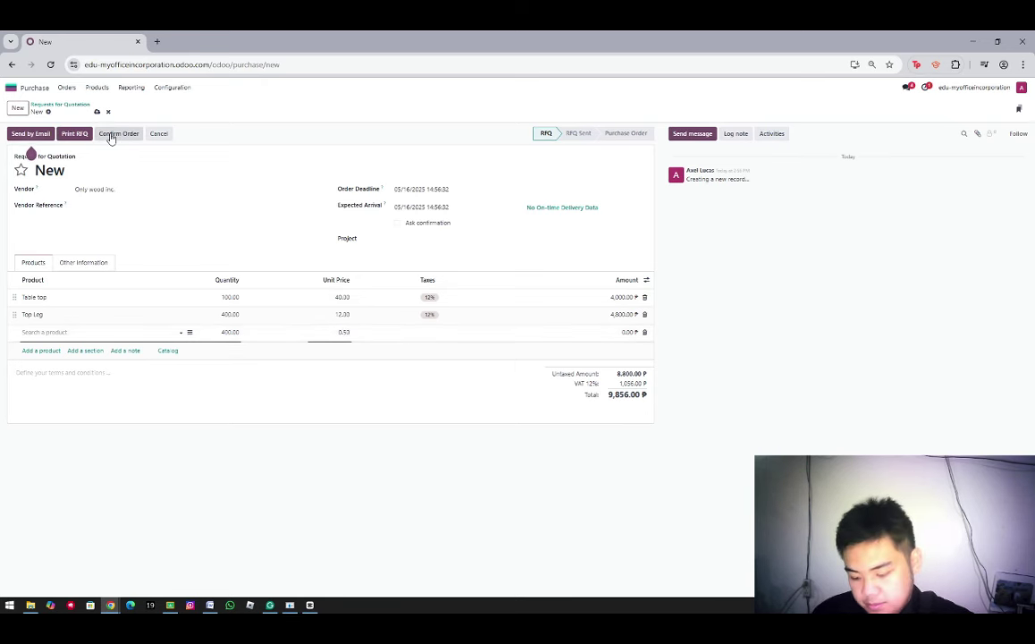
click(55, 332)
text(Bolt)
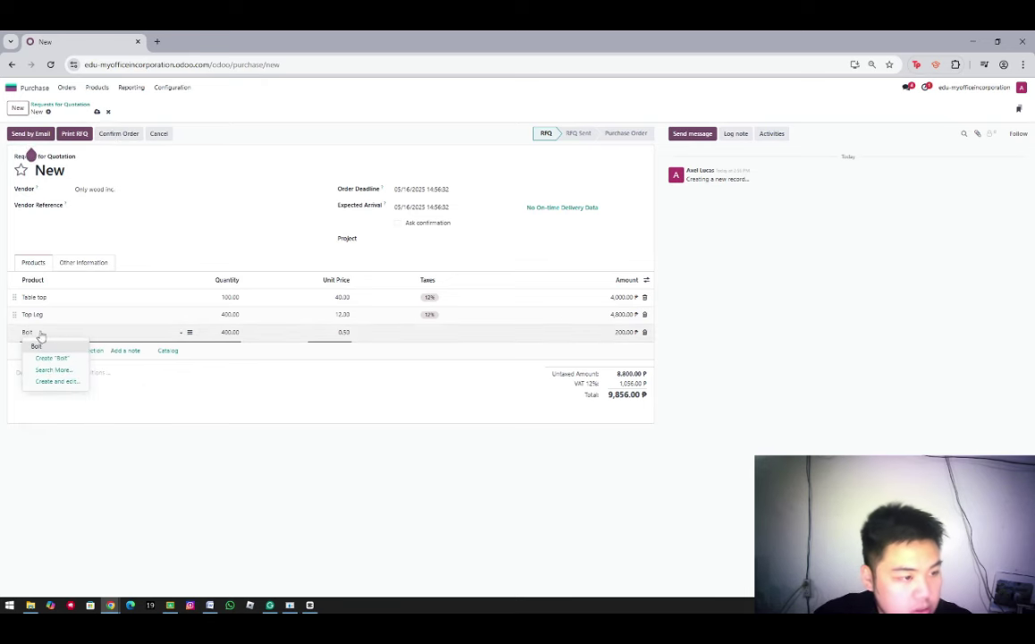
click(51, 358)
click(230, 333)
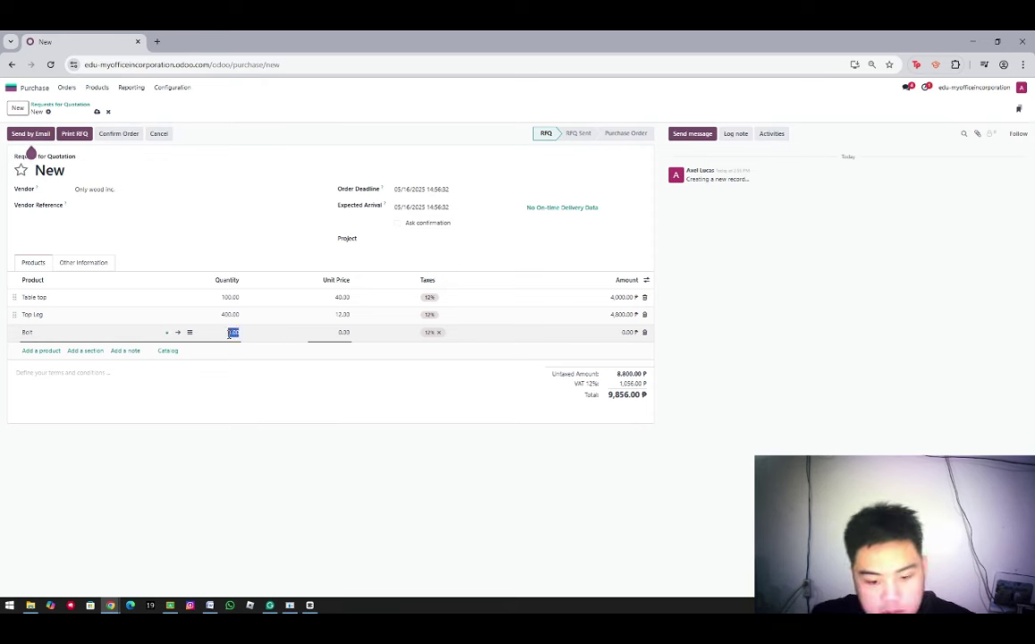
text(400)
click(344, 332)
Enter the Bolt price of 0.50 and confirm the quotation as purchase order P00004
text(0.50)
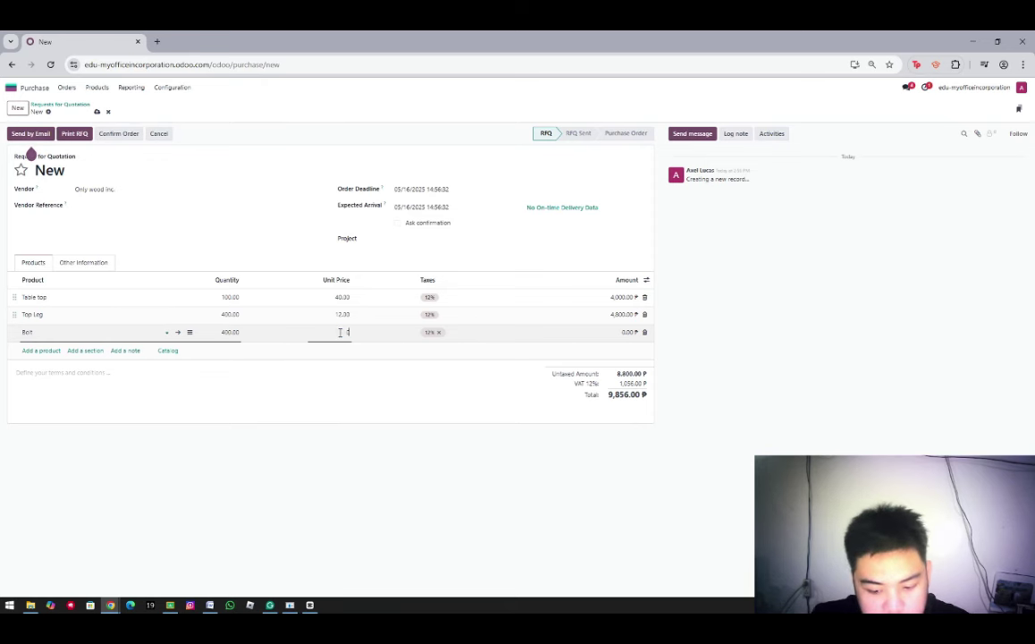
click(106, 133)
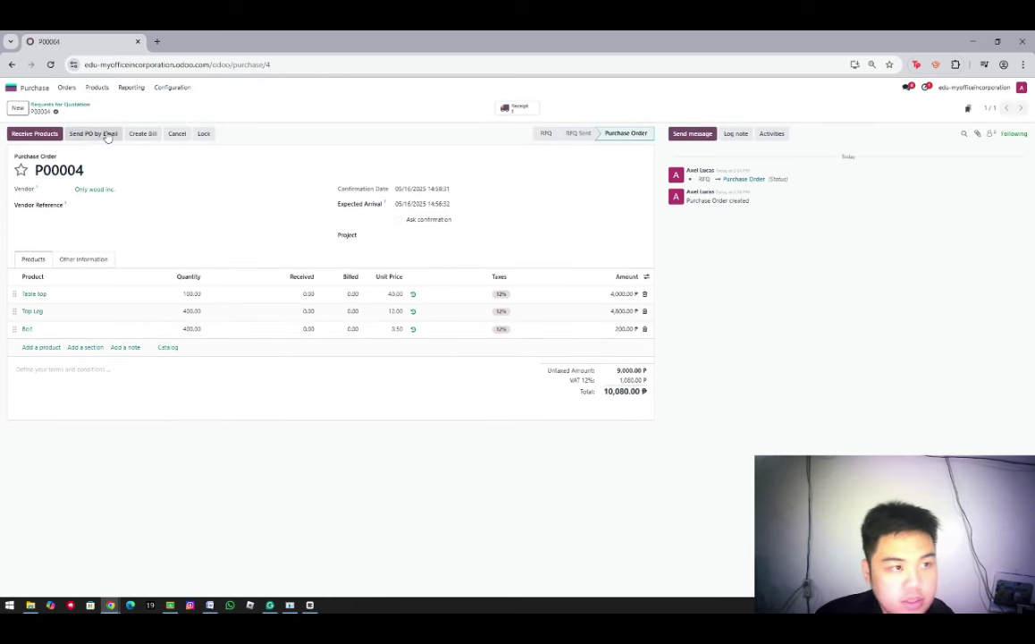
click(109, 135)
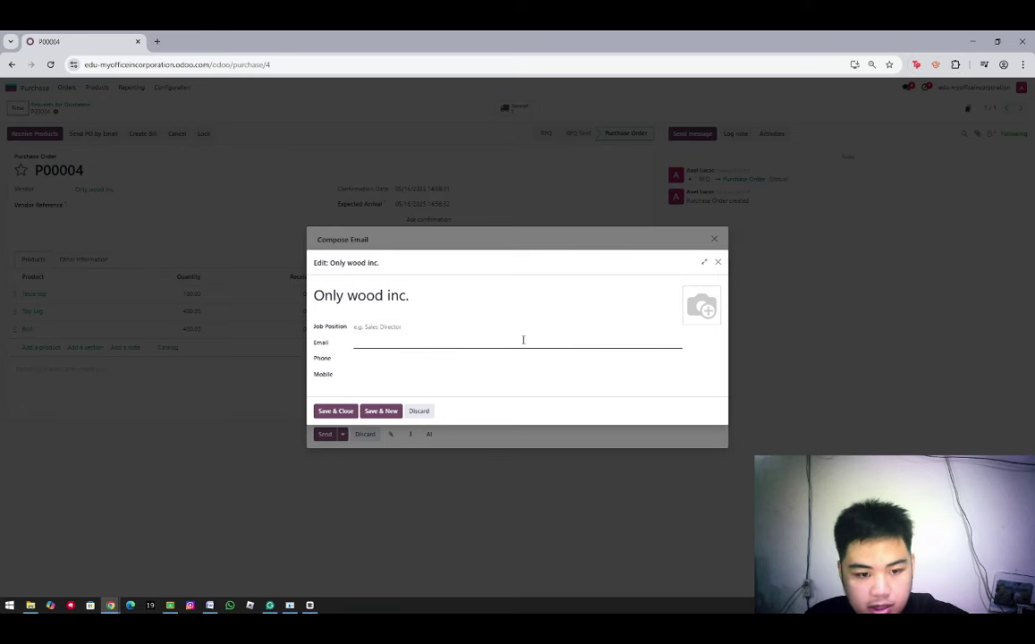
Save the vendor's e-mail address and send the purchase order with its PDF
click(523, 341)
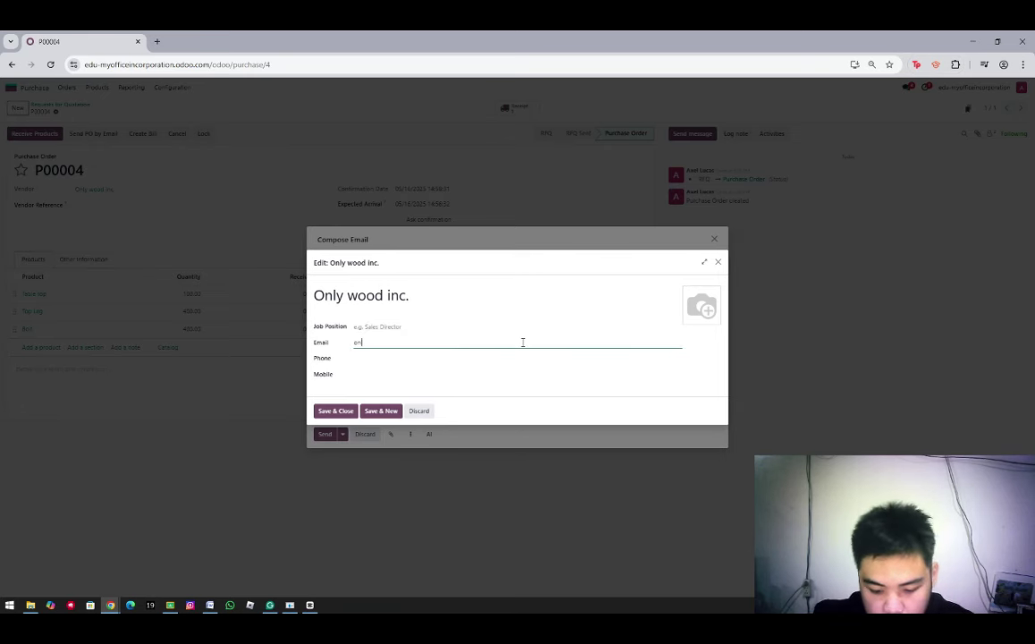
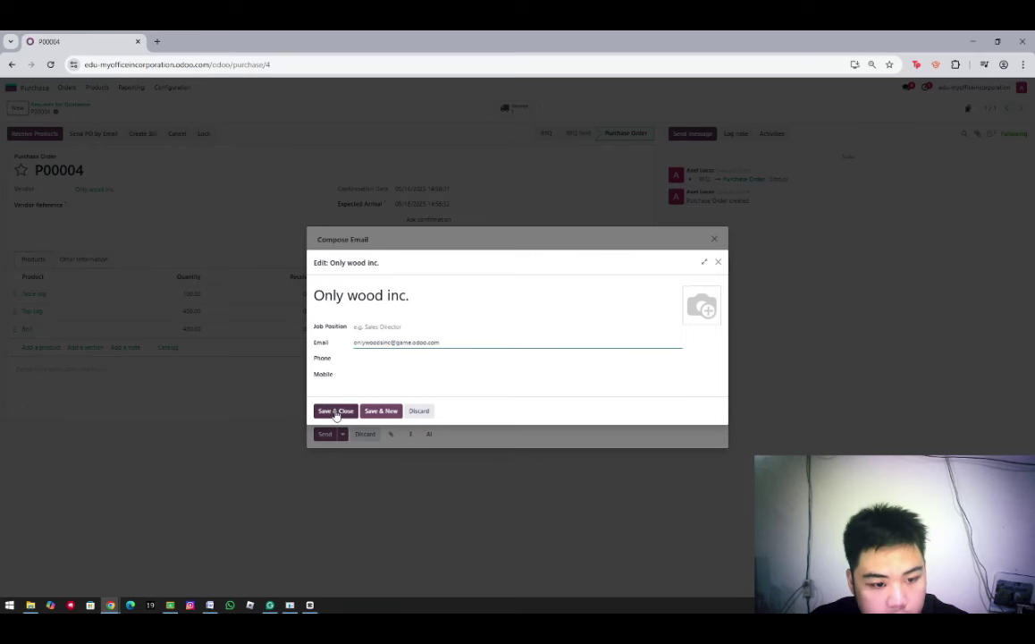
click(340, 411)
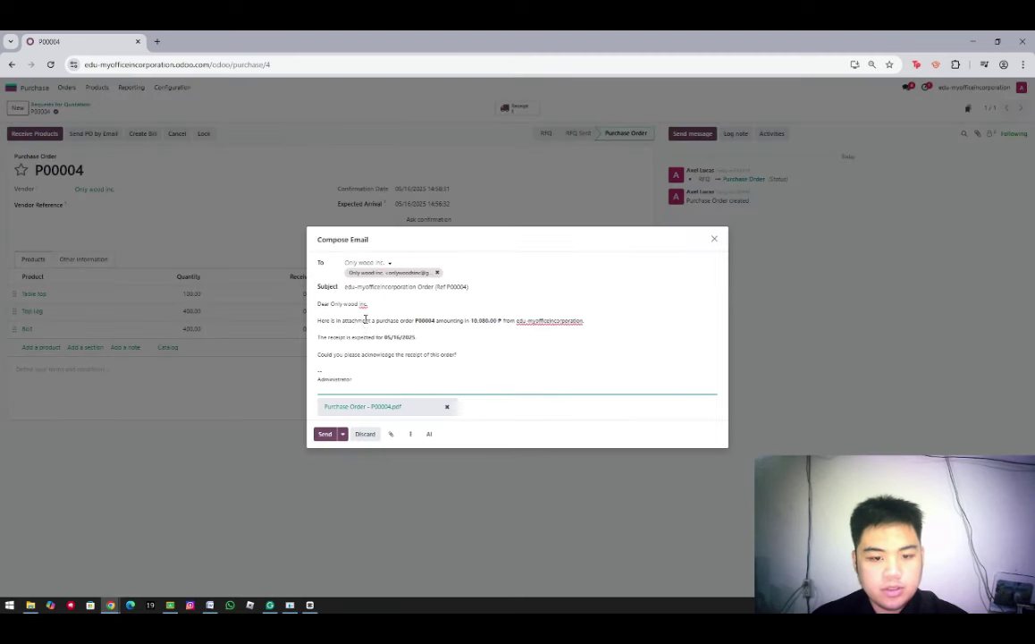
click(326, 435)
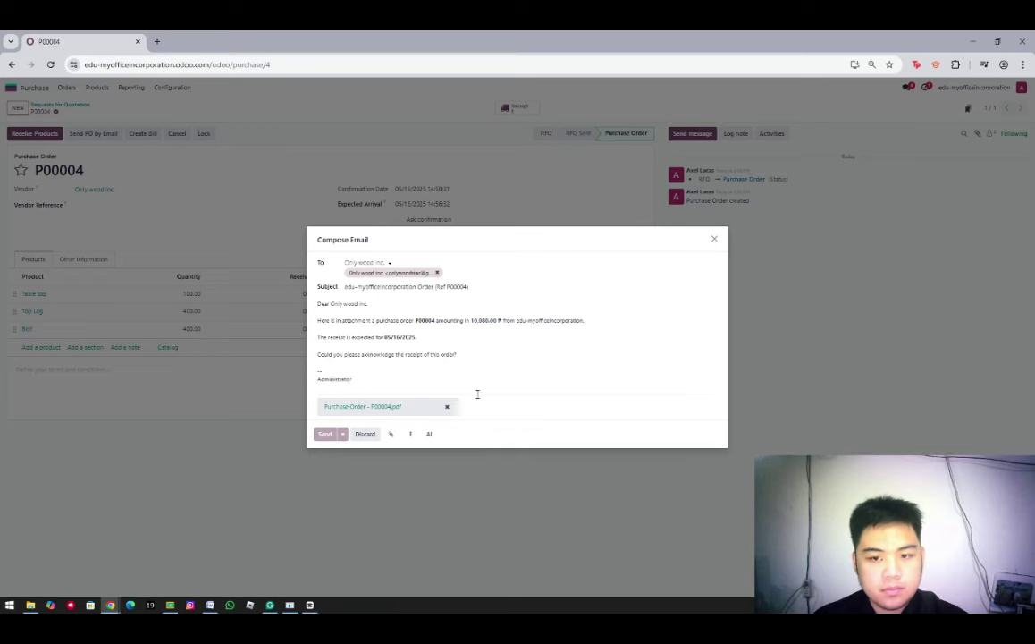
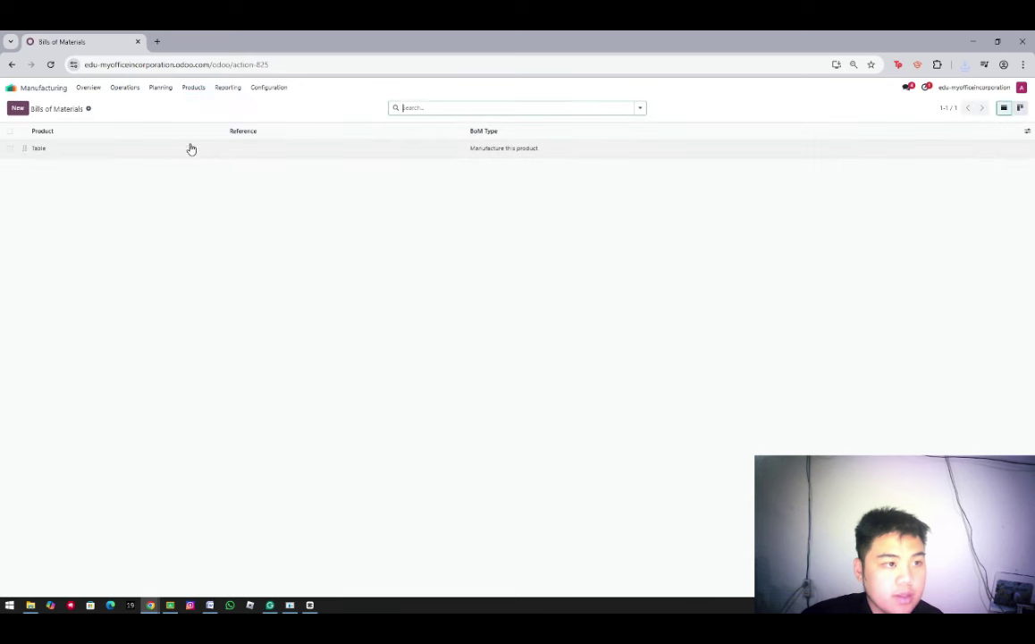
Open the Table bill of materials and view its Operations list
click(106, 150)
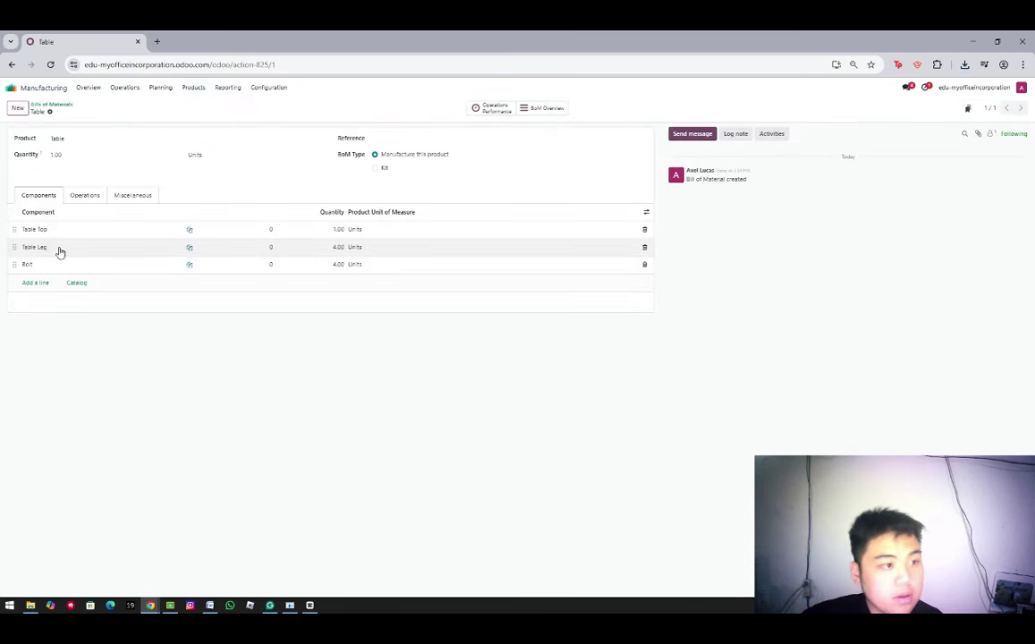
click(80, 199)
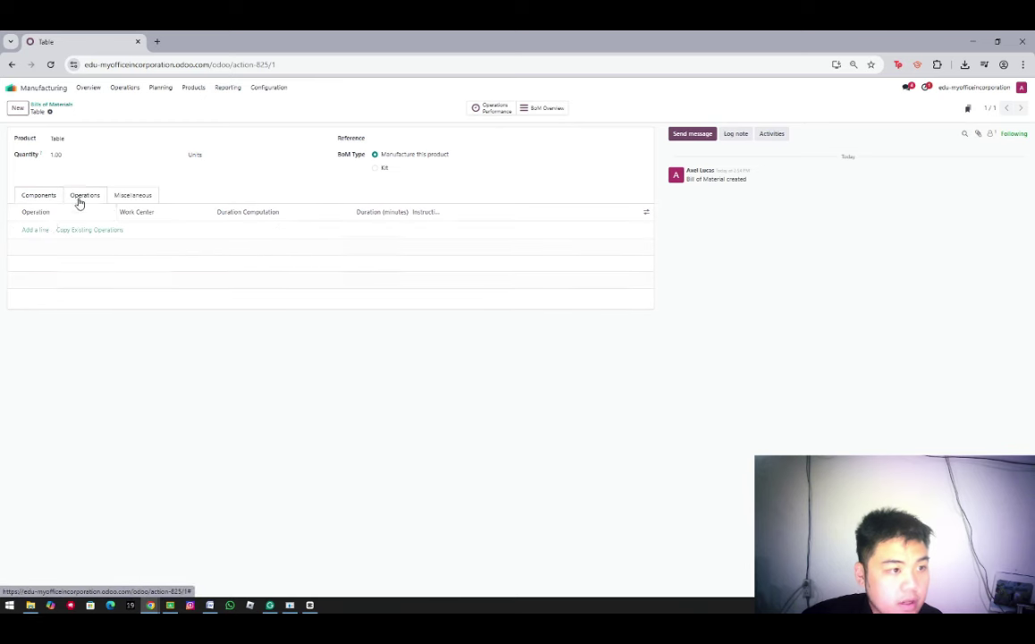
Add an Assembly operation with a PDF worksheet uploaded from the table assembly file
click(36, 230)
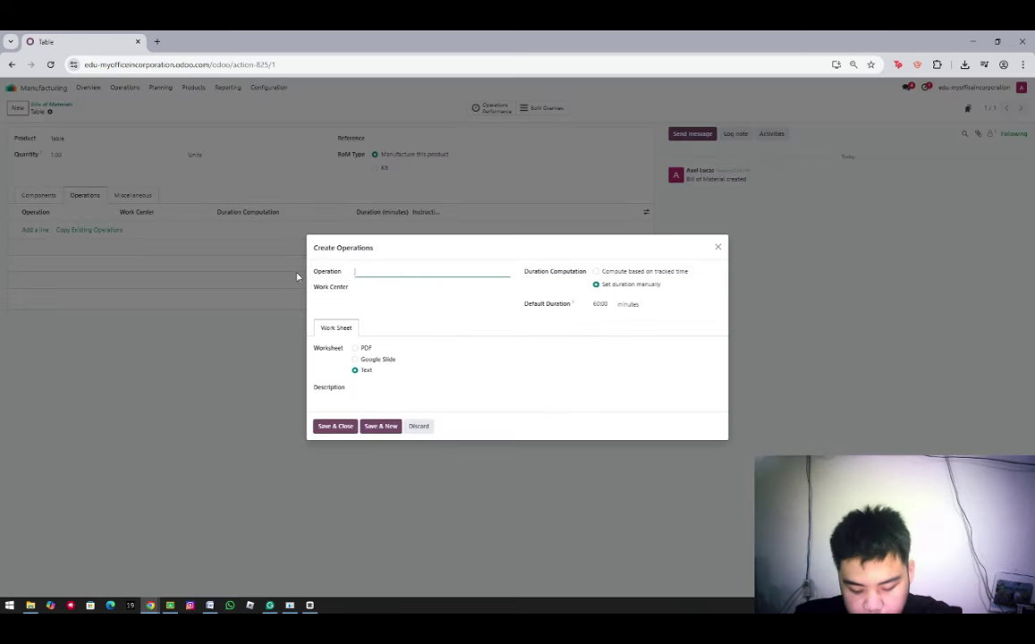
text(Assembly)
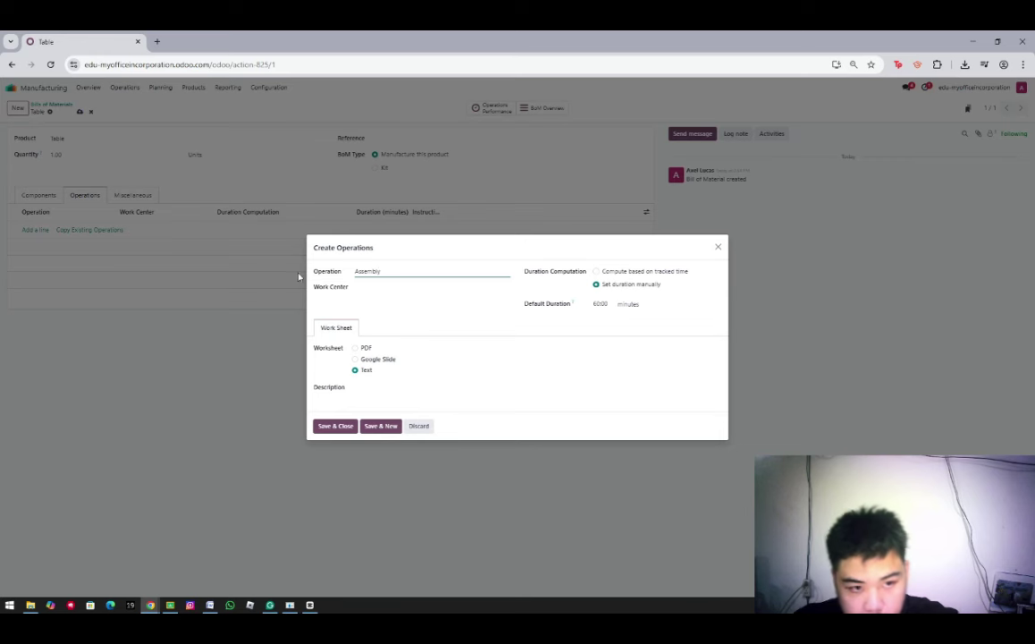
click(379, 288)
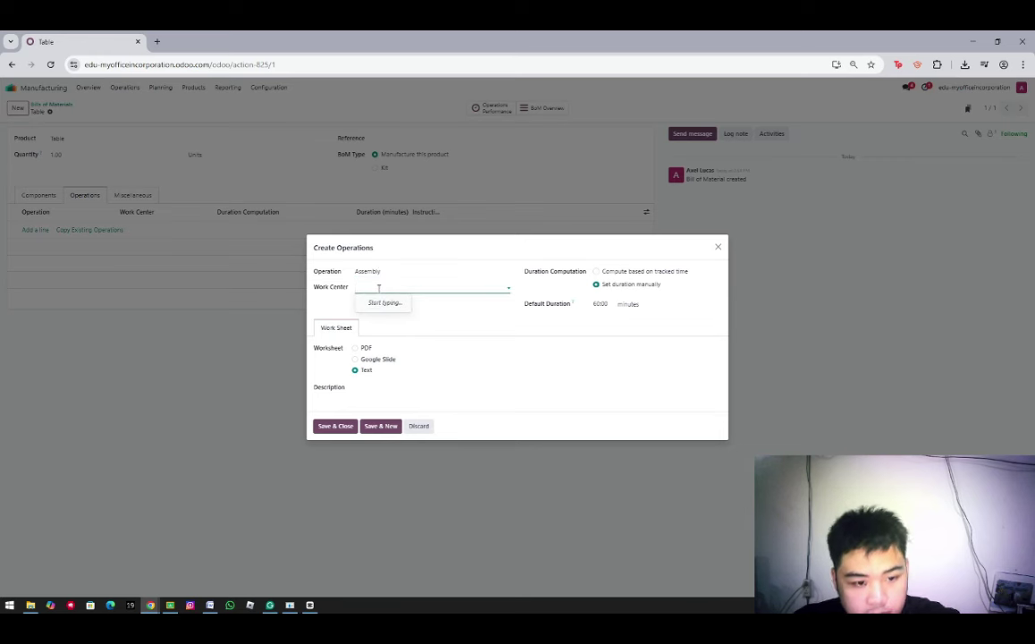
text(Assembly)
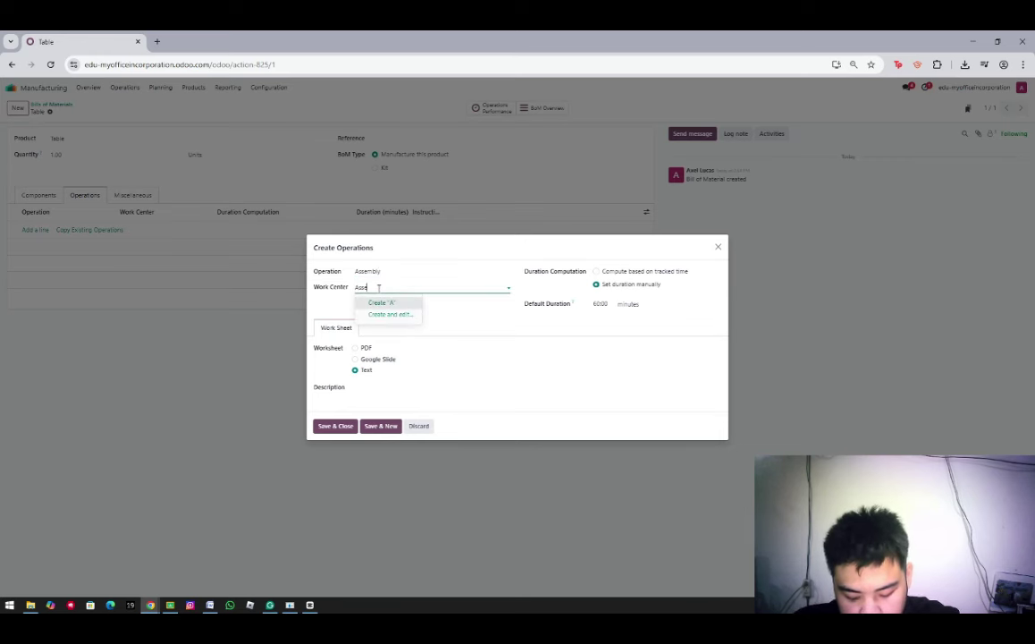
text( station)
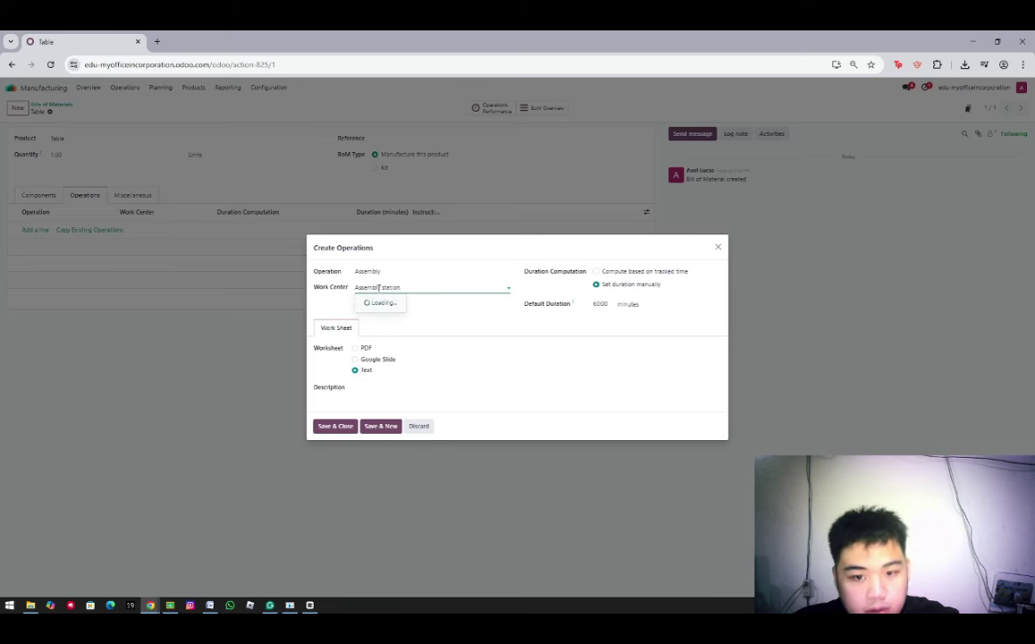
click(354, 348)
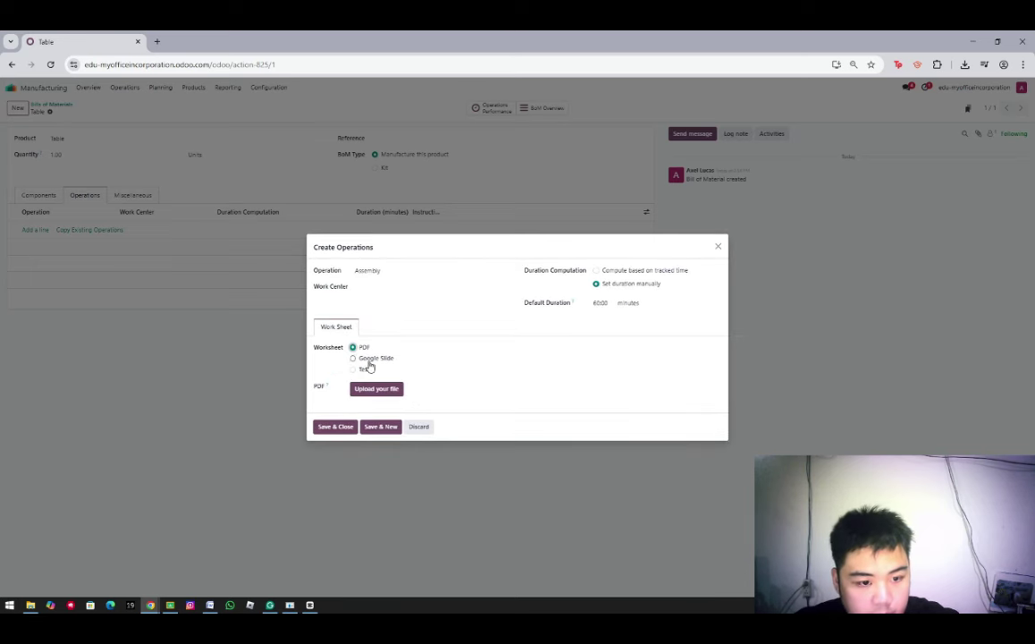
click(362, 287)
text(Assembly St)
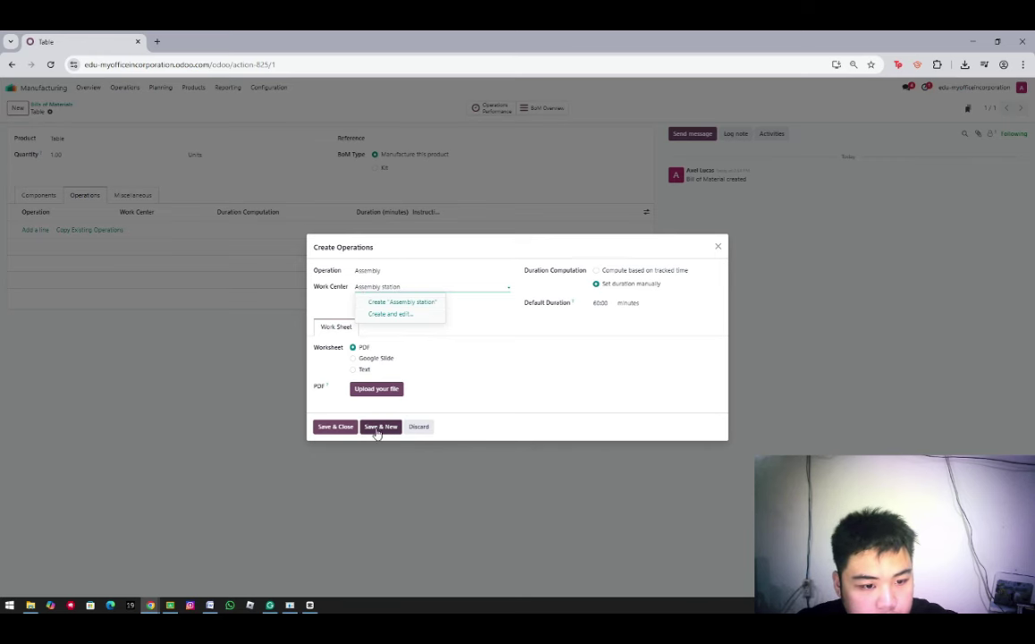
click(378, 391)
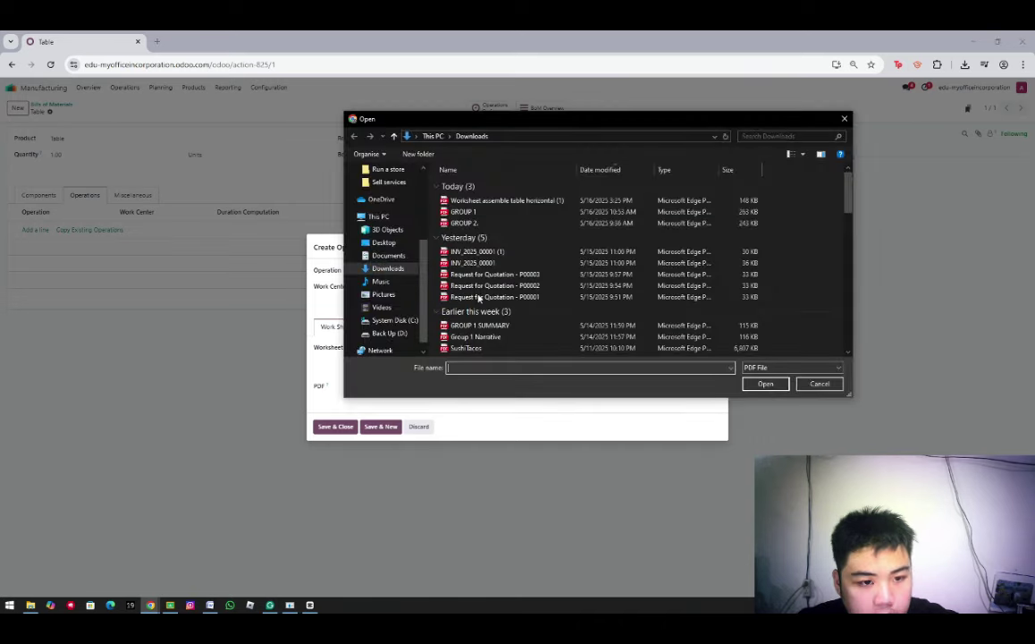
click(500, 201)
click(764, 383)
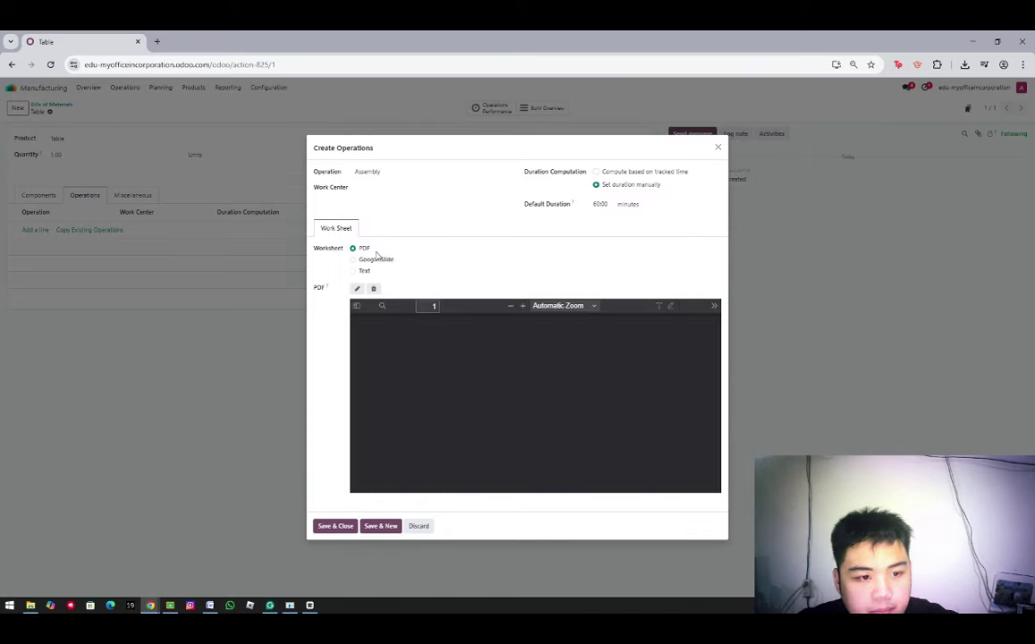
Assign a newly created Assembly station work center and save the operation
scroll(487, 406, down, 4)
scroll(501, 419, up, 4)
click(360, 192)
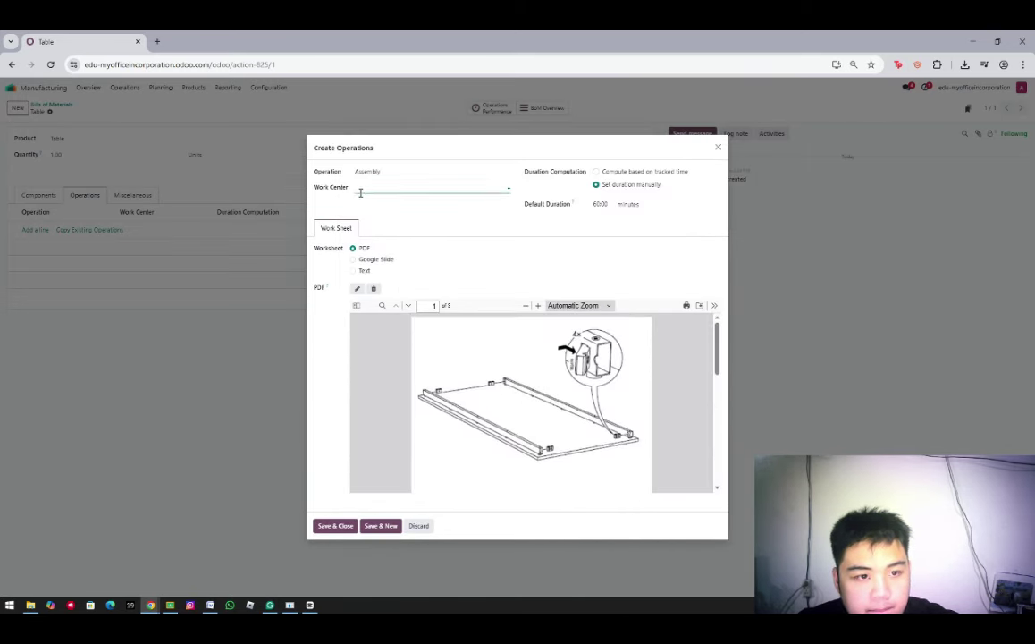
text(Assembly S)
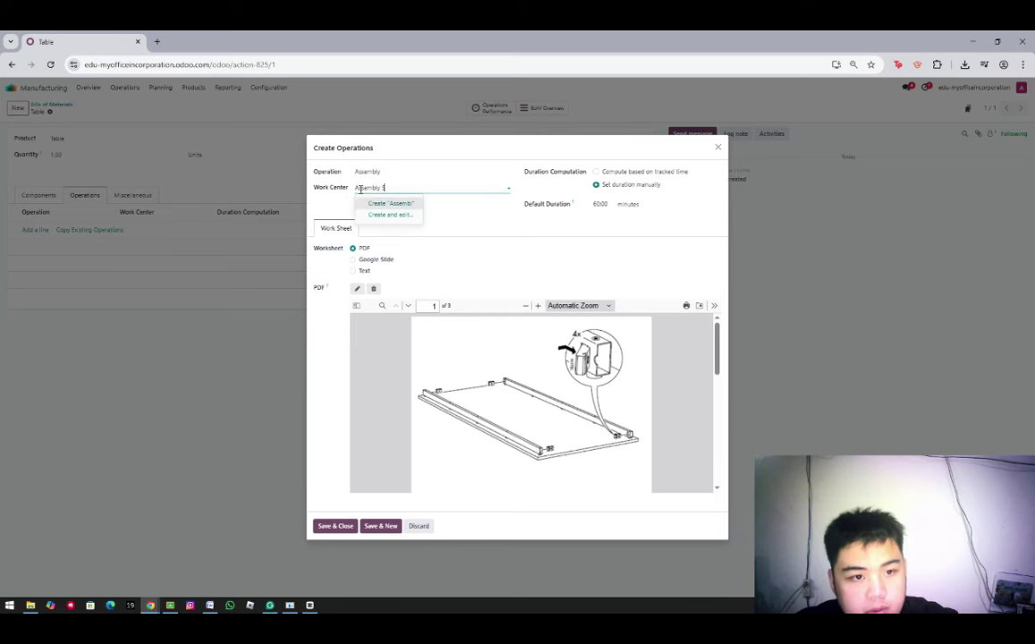
text(tation)
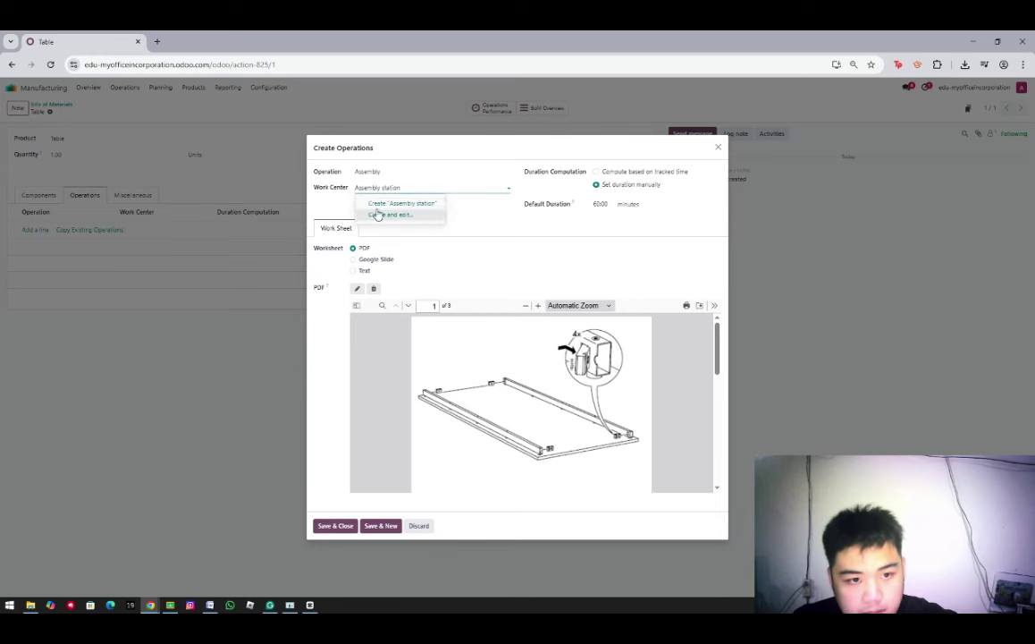
click(383, 205)
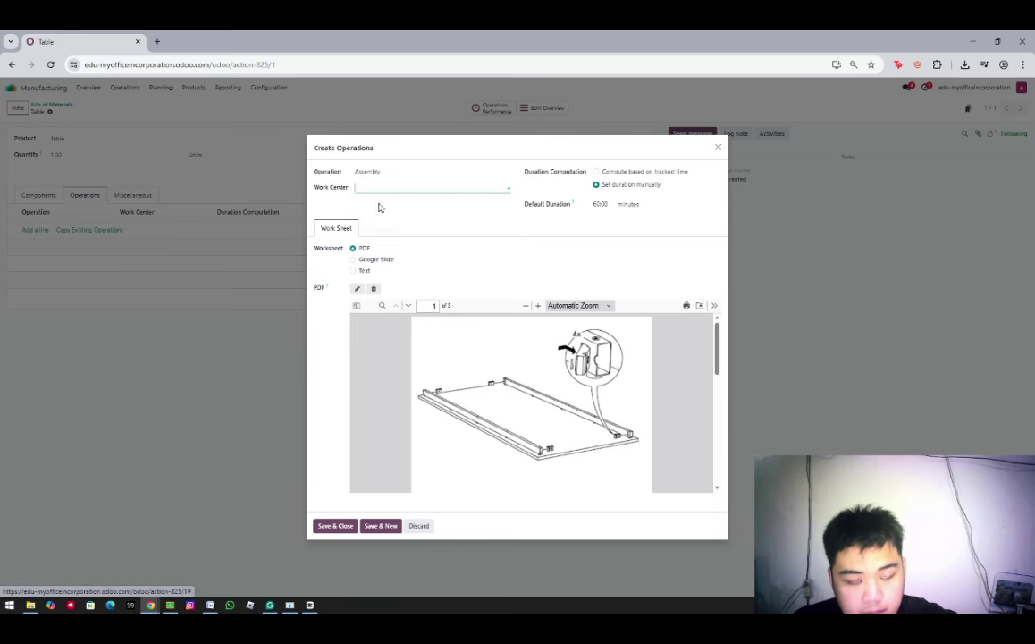
click(381, 528)
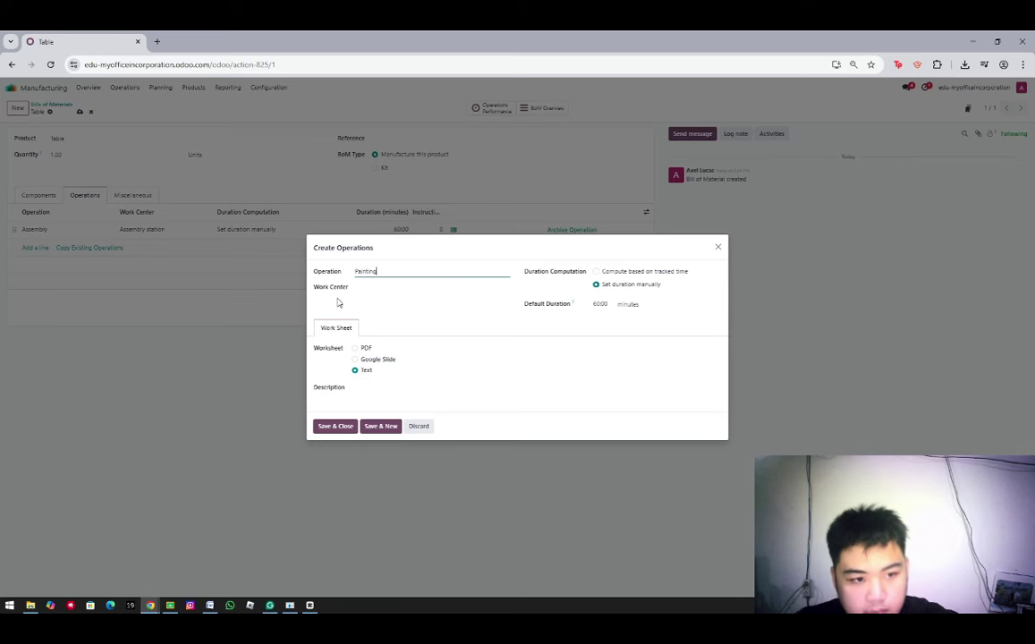
Give the Painting operation a new Painting room work center and save it
click(363, 285)
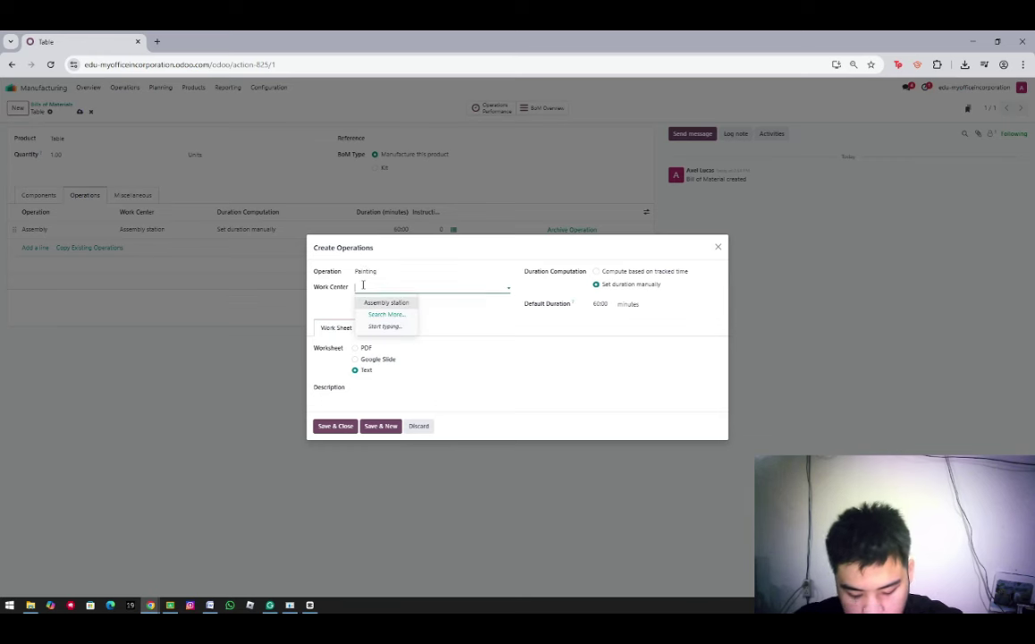
text(Painting room)
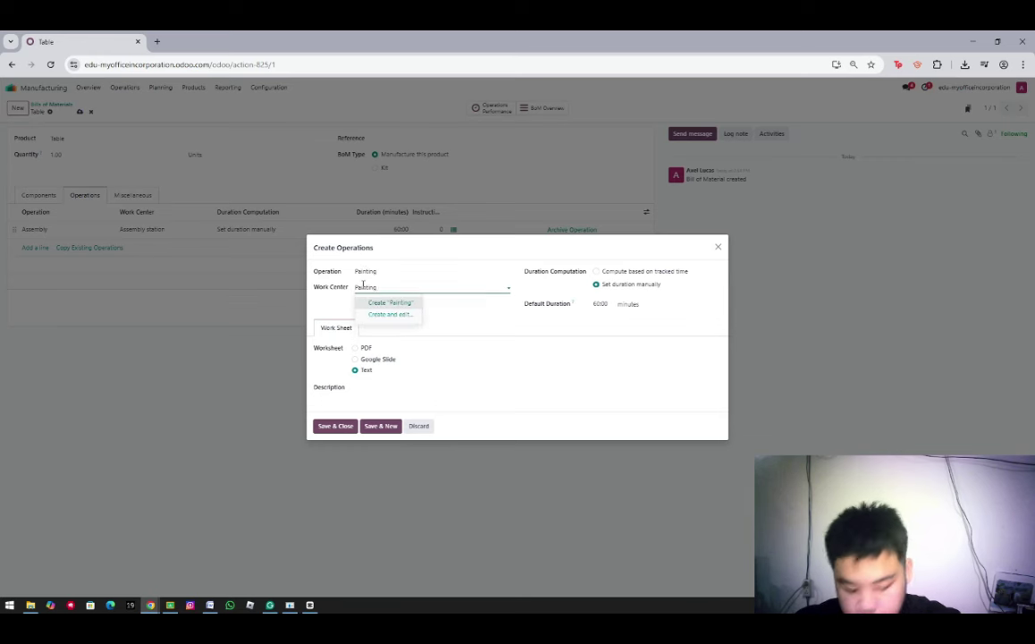
click(337, 428)
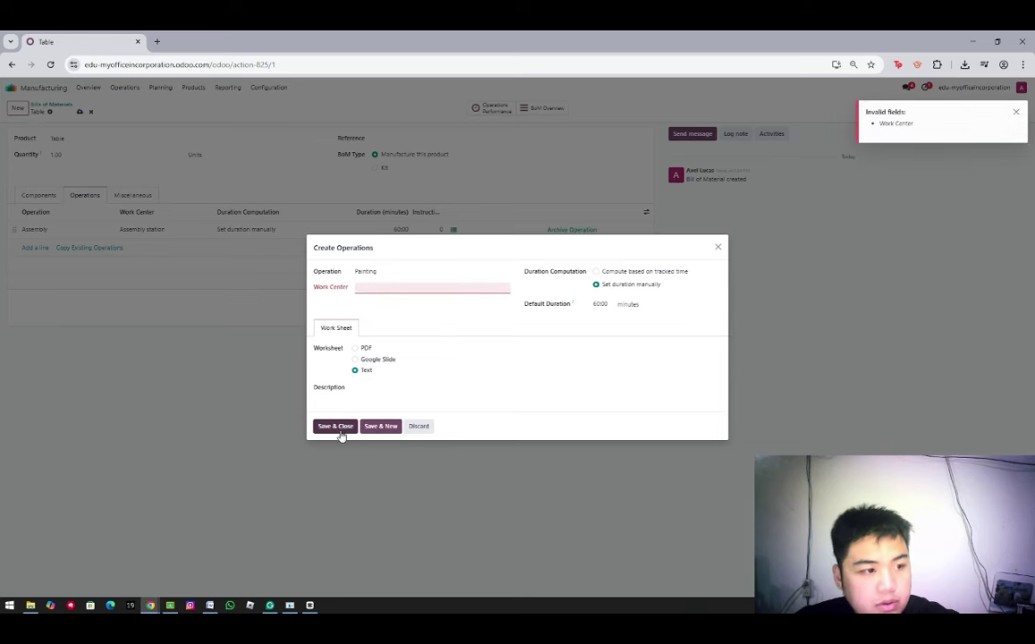
click(370, 286)
text(S)
key(BackSpace)
text(Painting room)
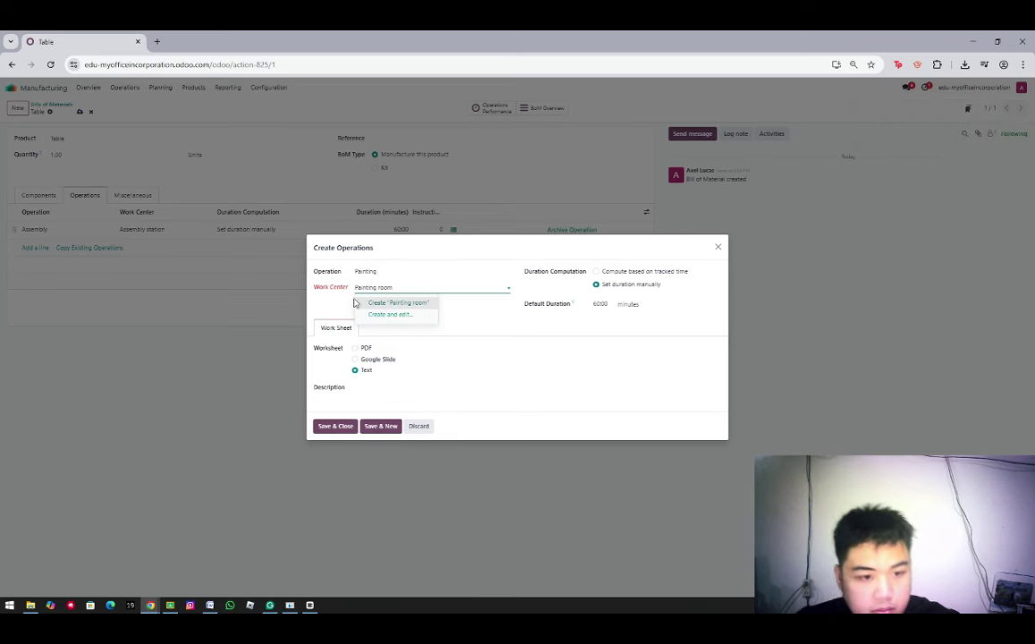
click(362, 303)
click(337, 429)
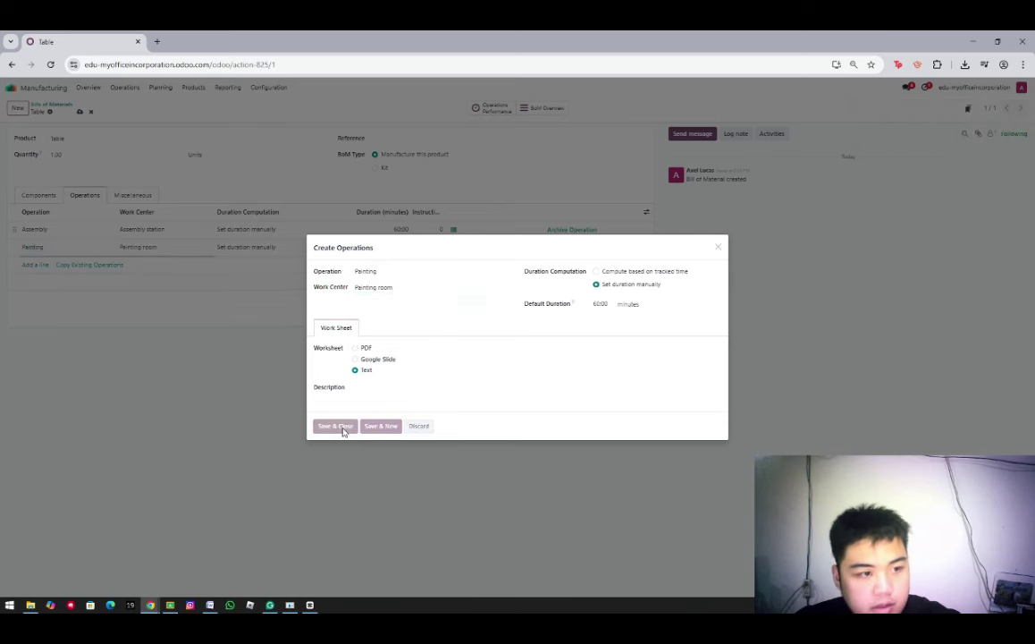
Save the Table bill of materials and go to the Manufacturing app's Operations menu
click(80, 111)
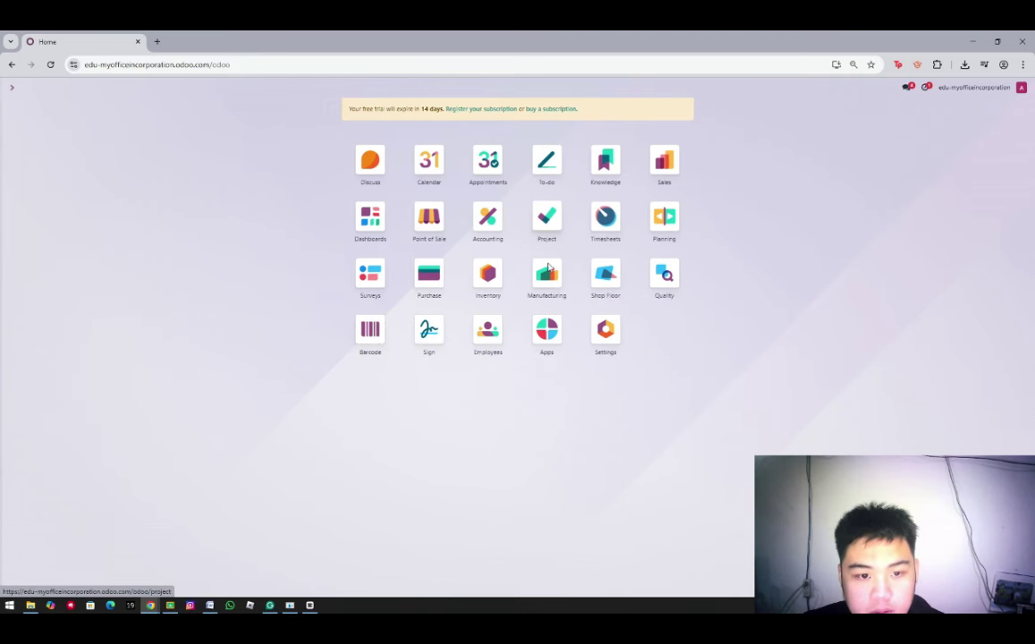
click(529, 291)
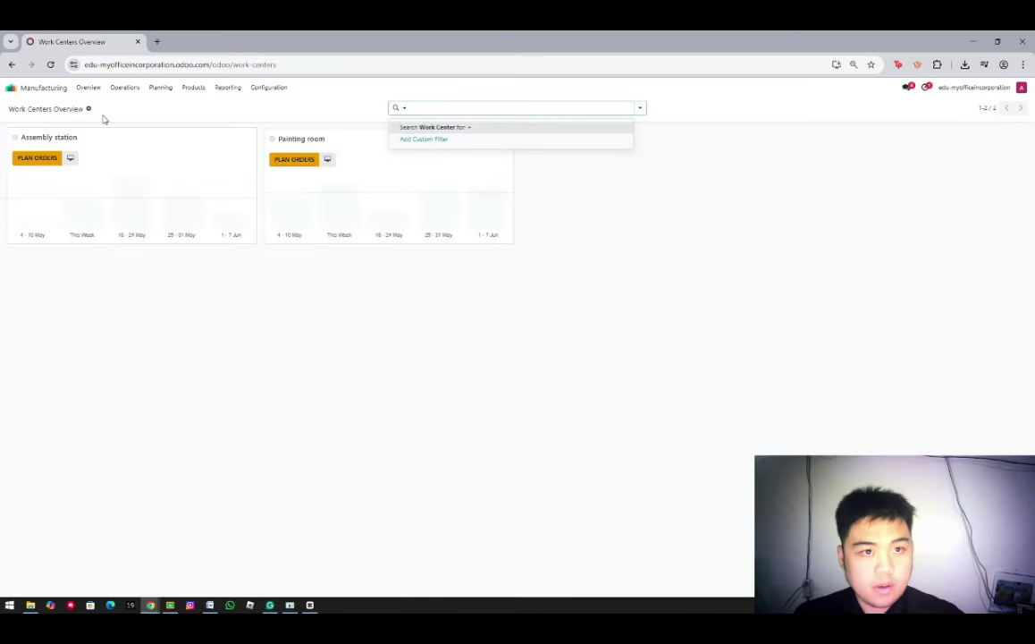
click(125, 87)
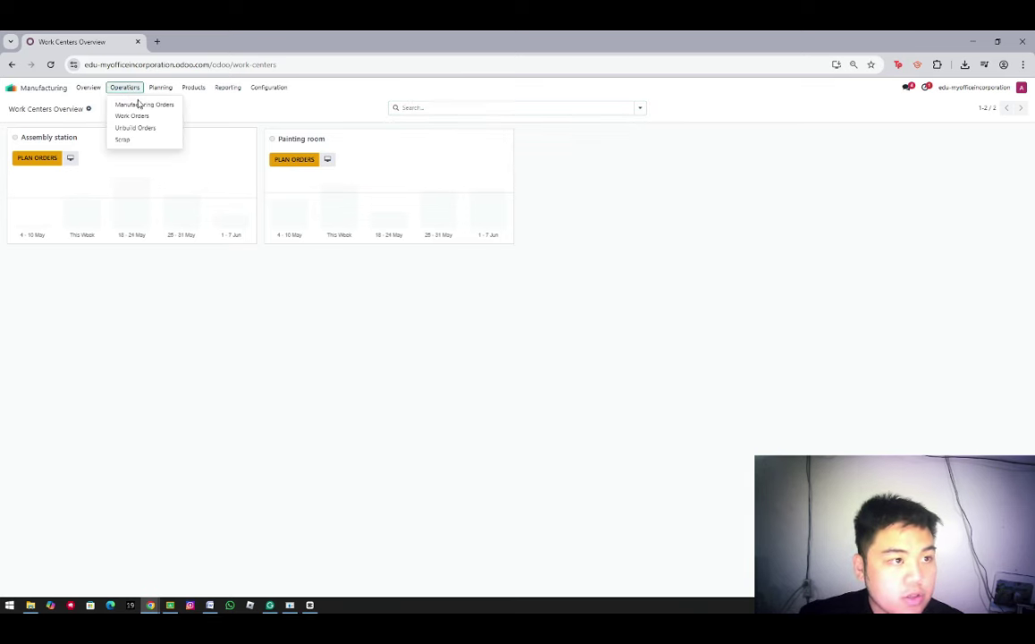
Create and save a manufacturing order for 1 Table, numbered WH/MO/00003
click(142, 105)
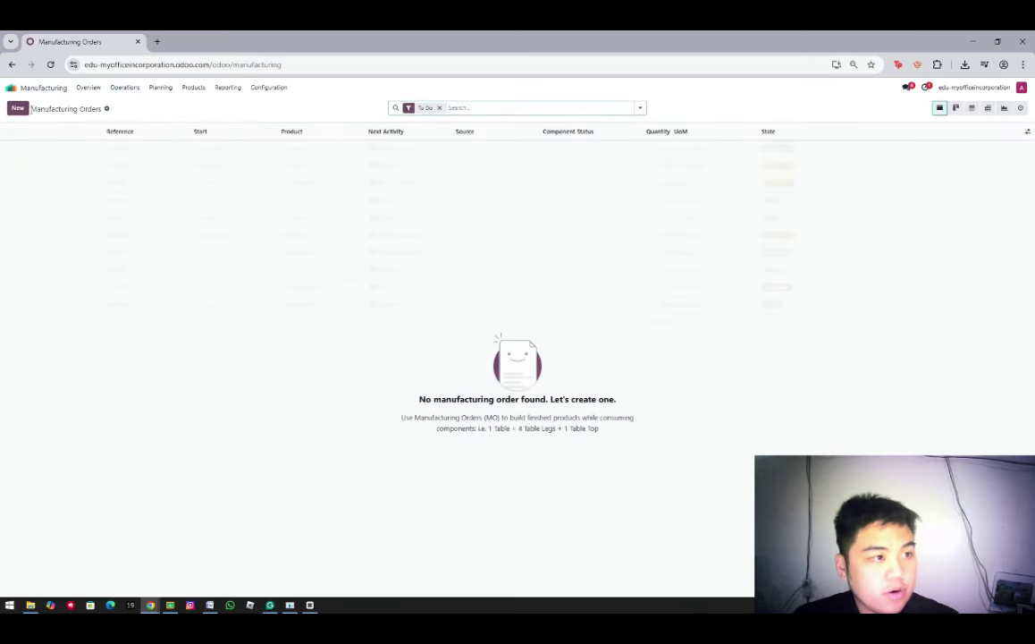
click(18, 108)
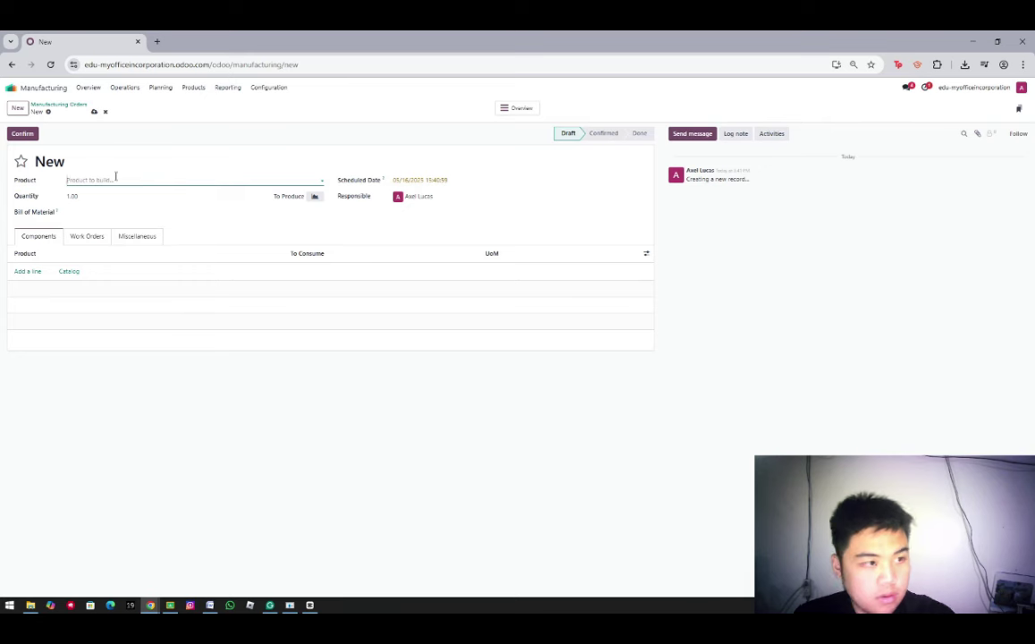
text(ta)
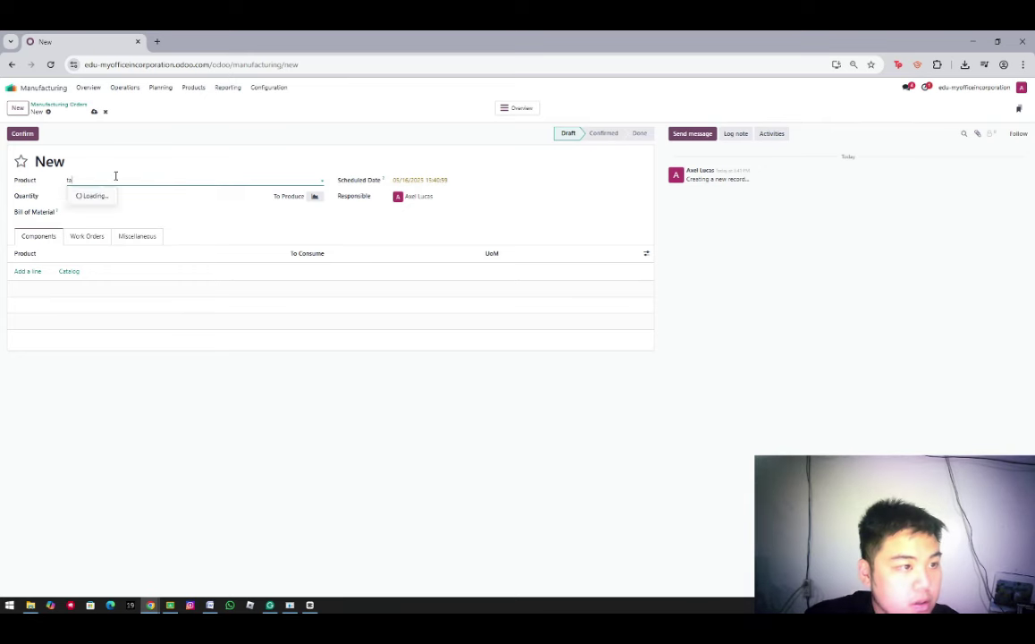
click(103, 195)
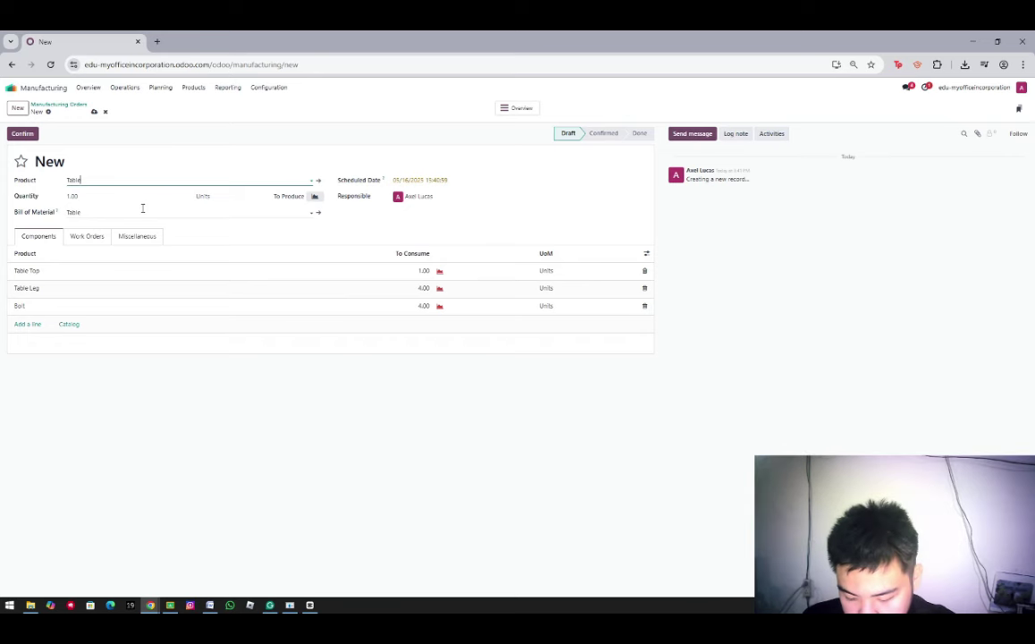
click(94, 112)
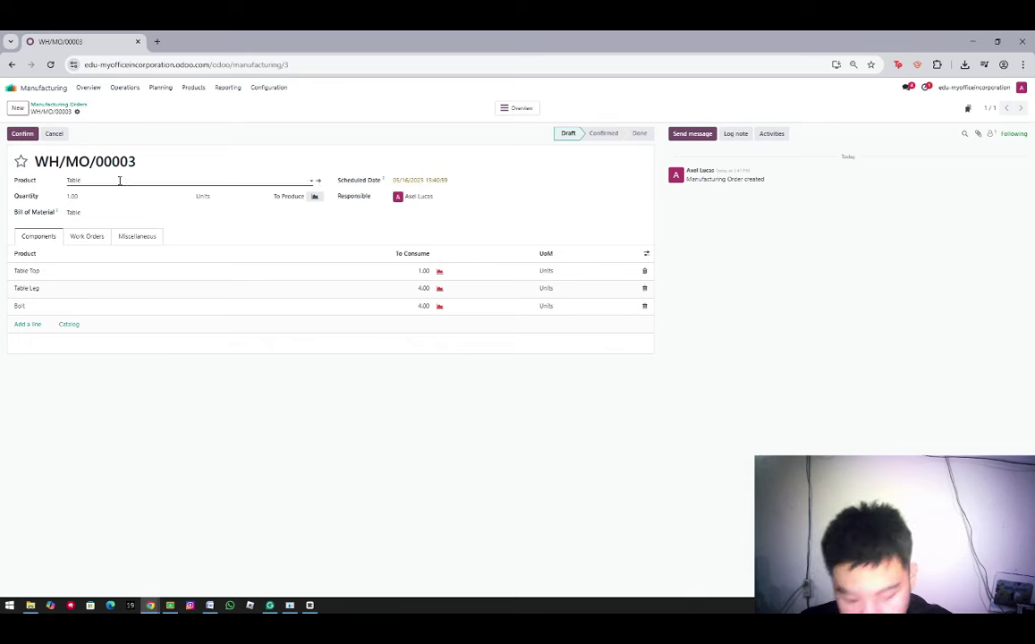
click(125, 87)
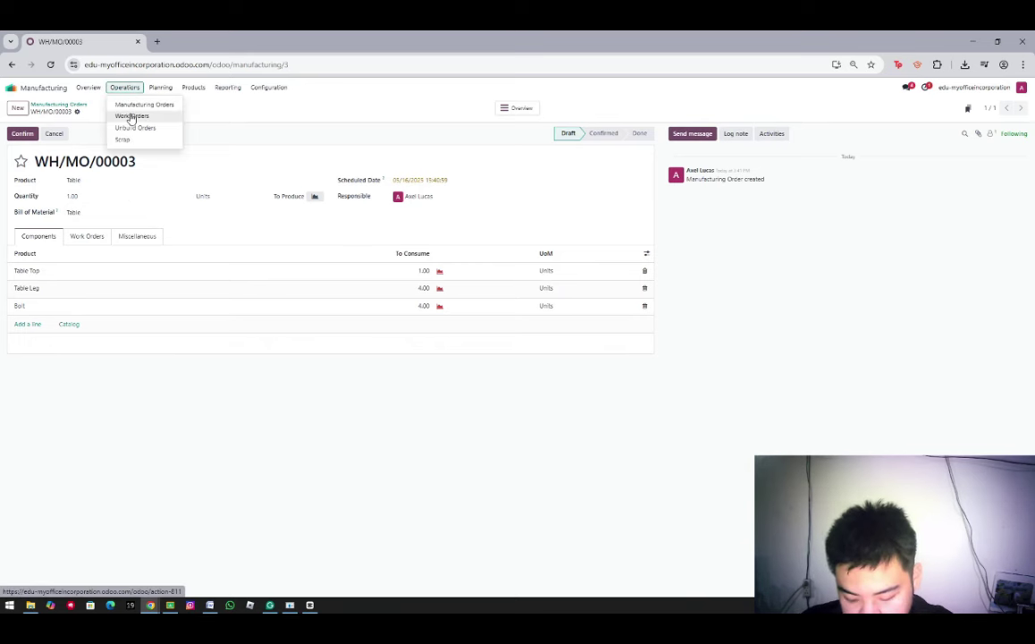
Open the Assembly work order and view its table assembly work instruction
click(131, 116)
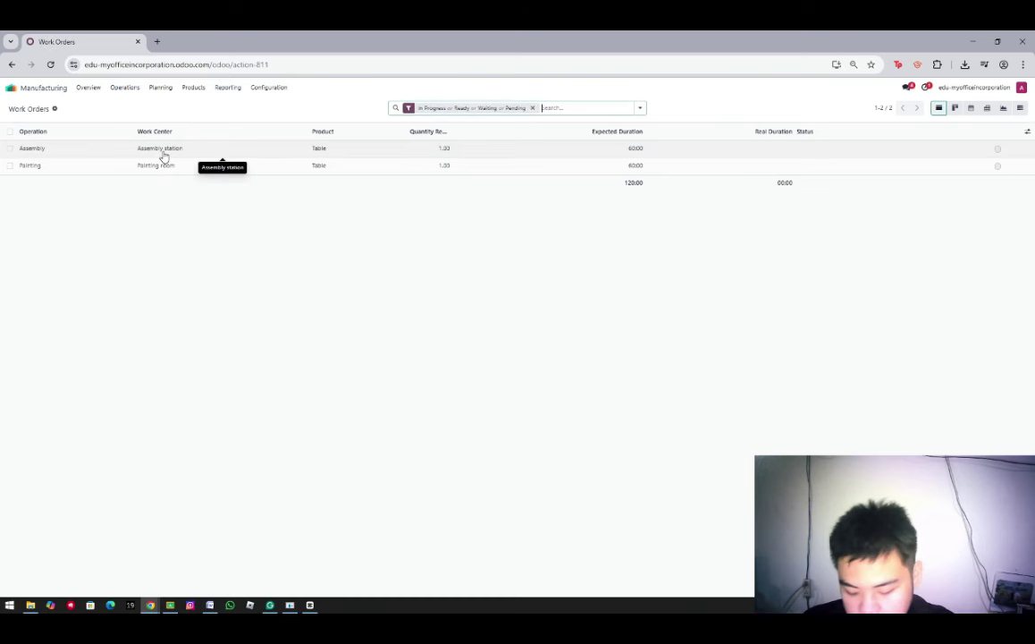
click(164, 152)
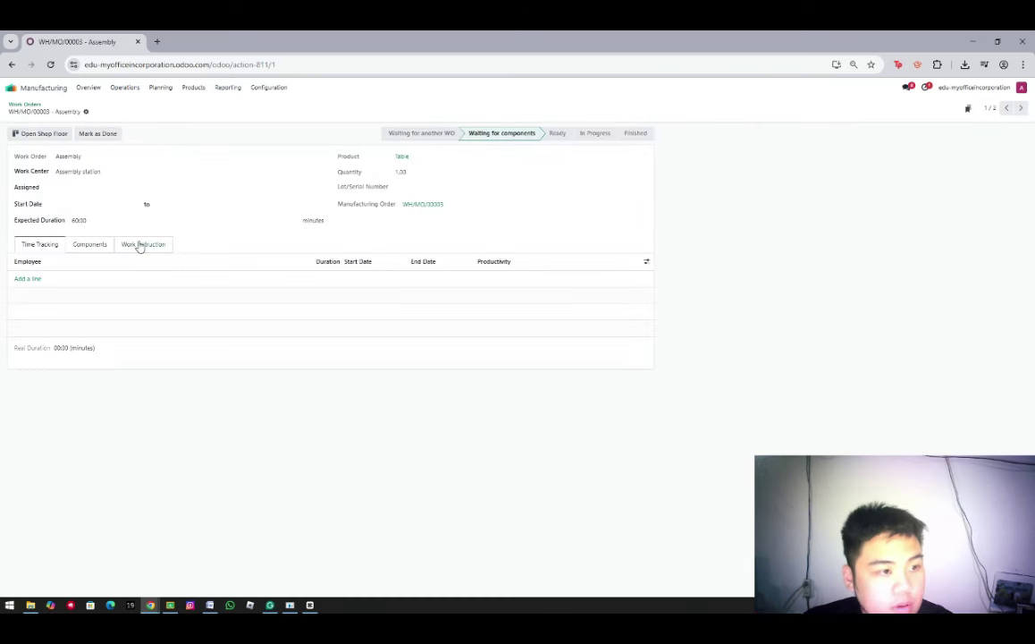
click(140, 246)
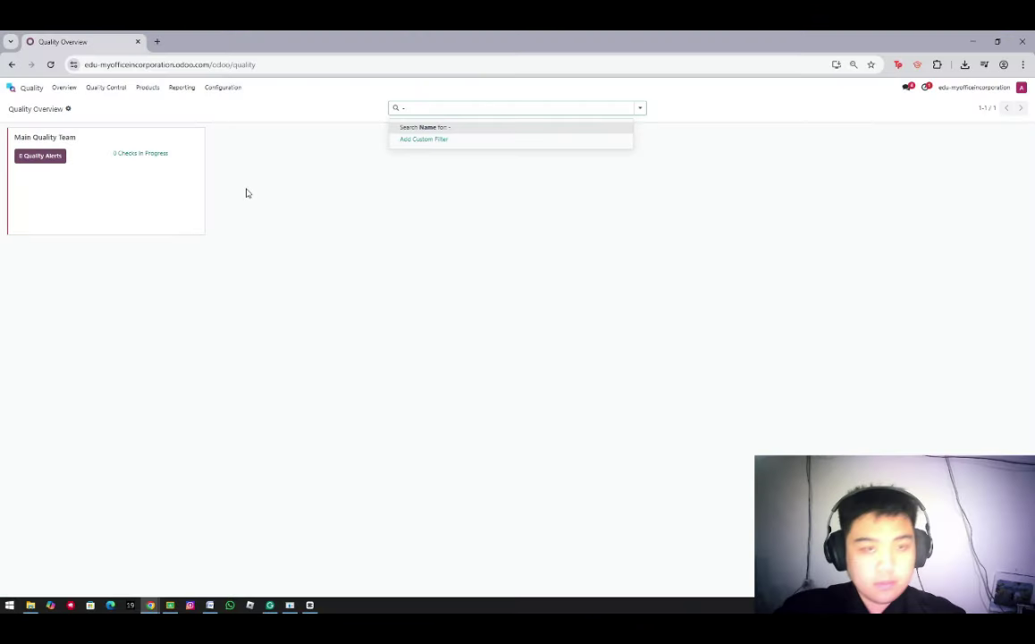
Start a new quality control point titled Torque Setting for the product Table
key(Escape)
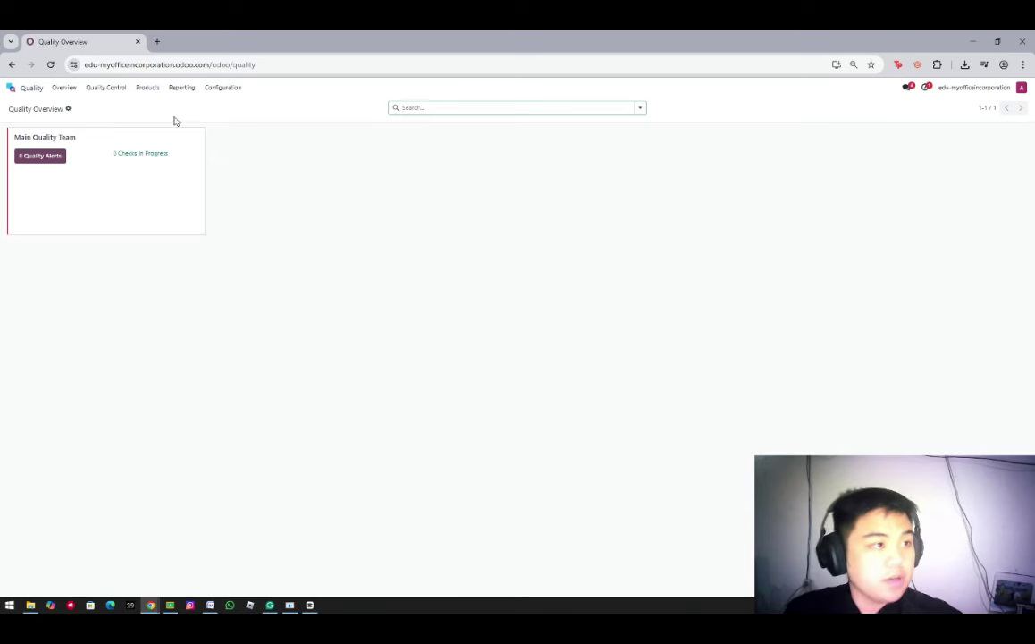
click(101, 90)
click(103, 105)
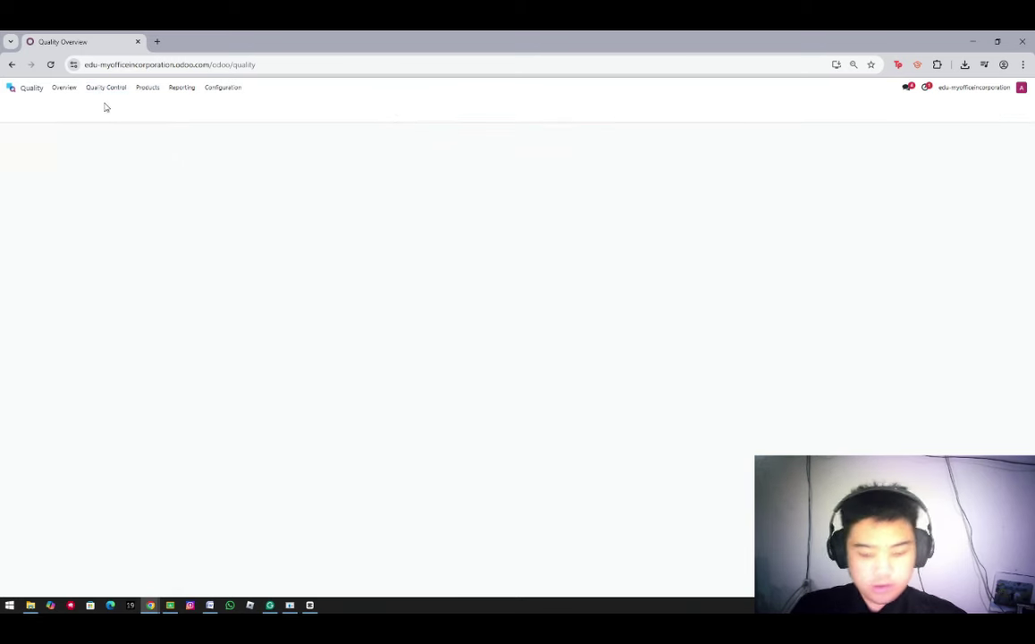
click(19, 111)
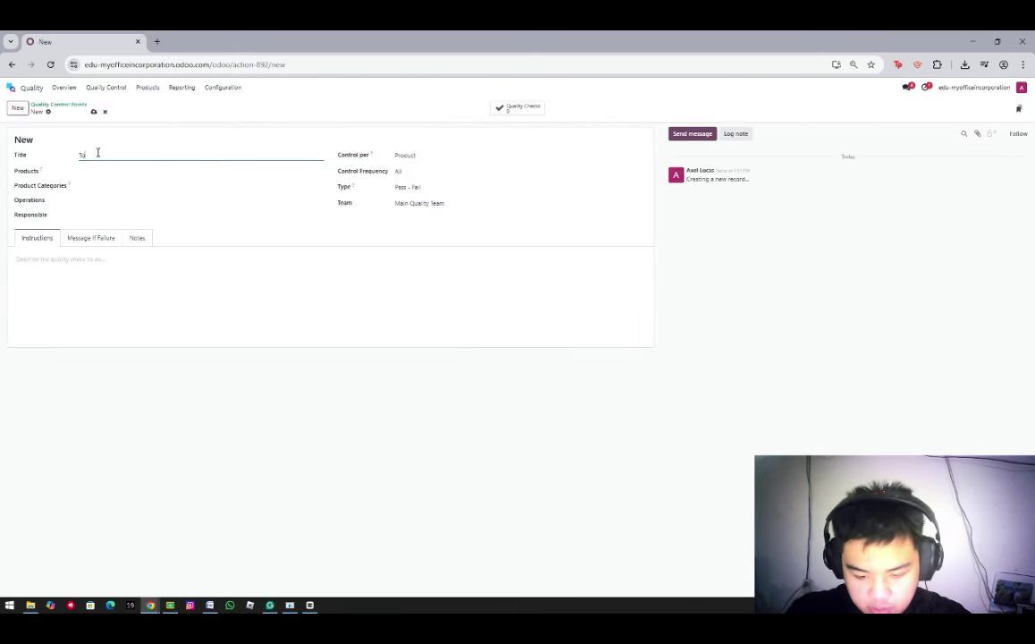
text(Torque Setting)
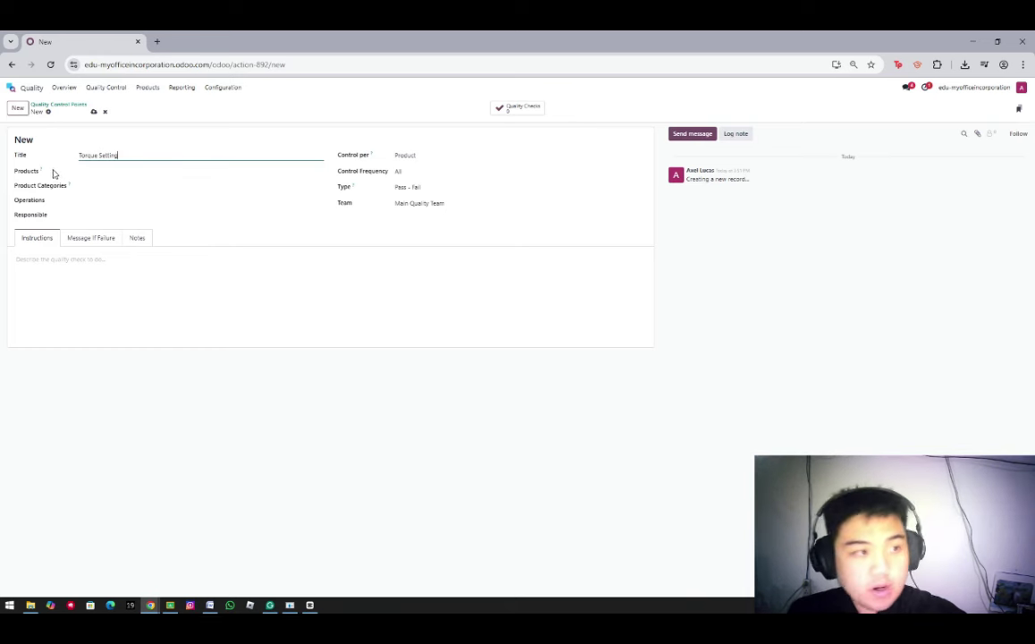
click(104, 171)
text(To)
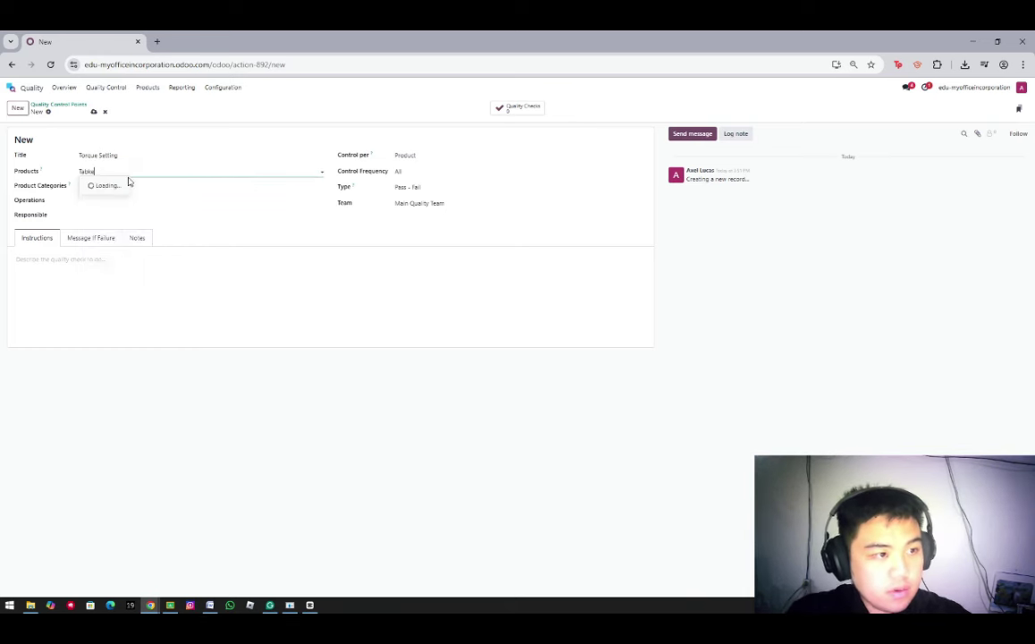
click(95, 186)
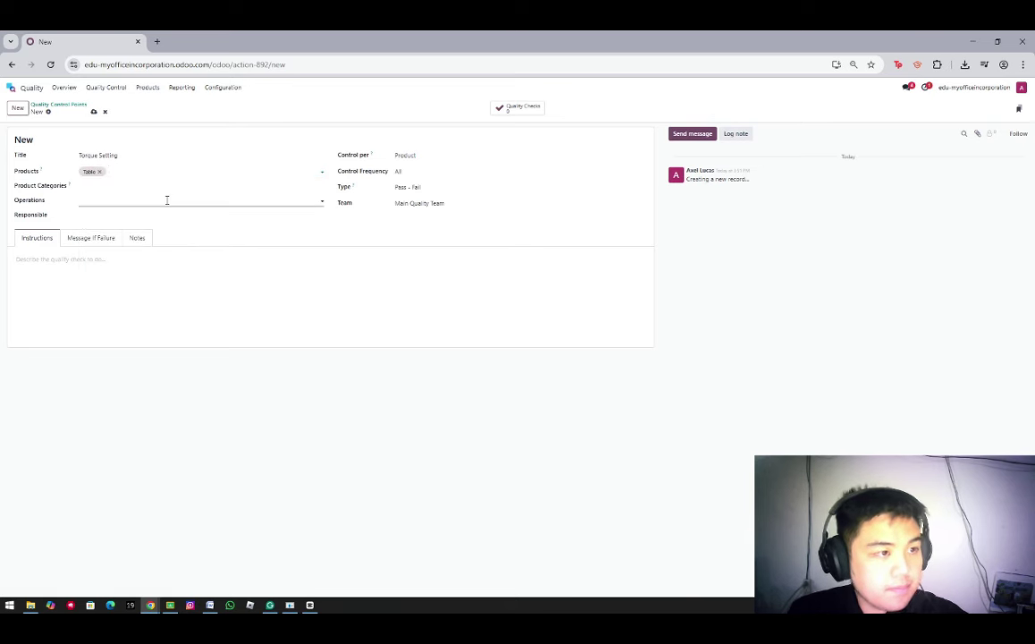
Control it per Product, frequency All, category All, as a Measure check
click(409, 157)
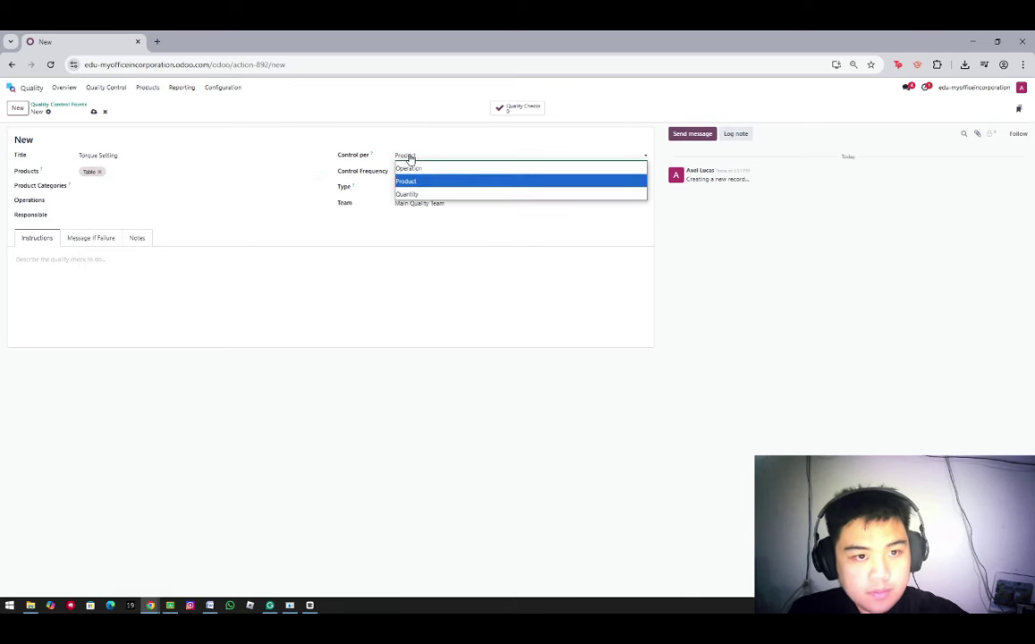
click(409, 178)
click(412, 172)
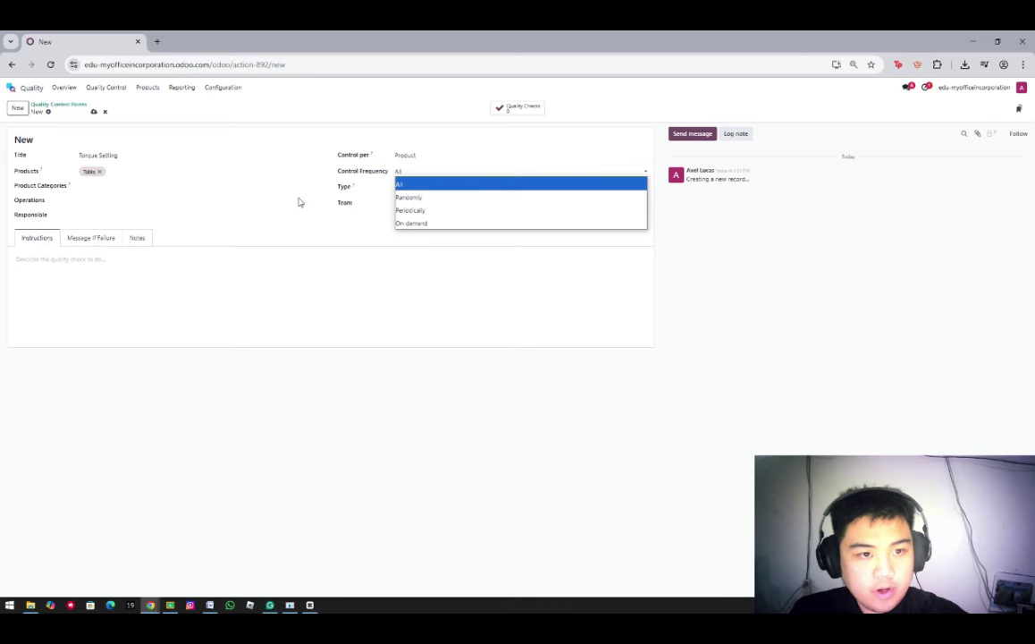
click(327, 240)
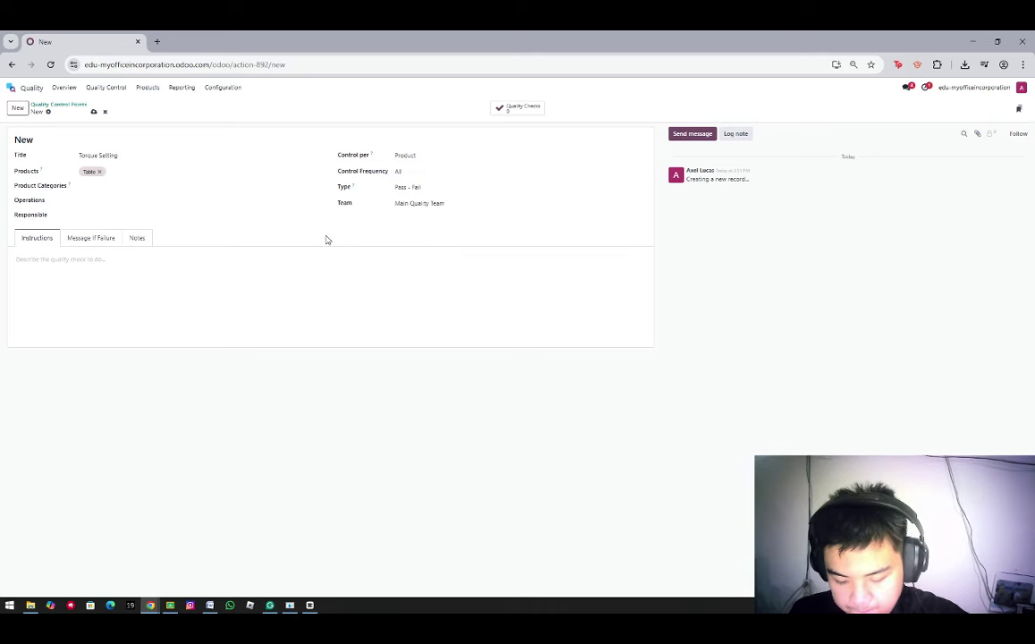
click(166, 186)
click(141, 202)
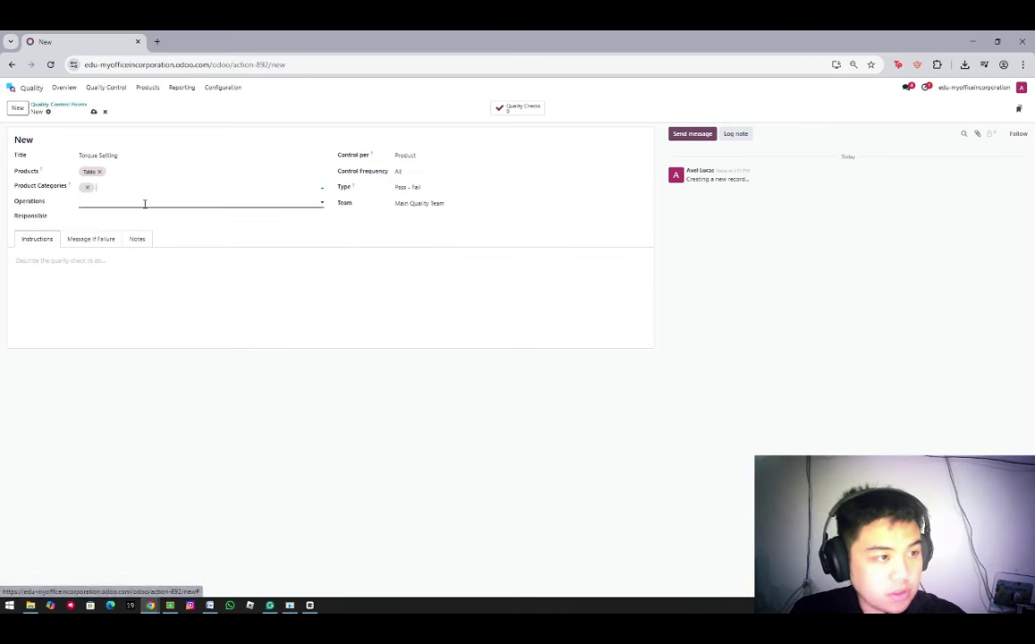
click(376, 188)
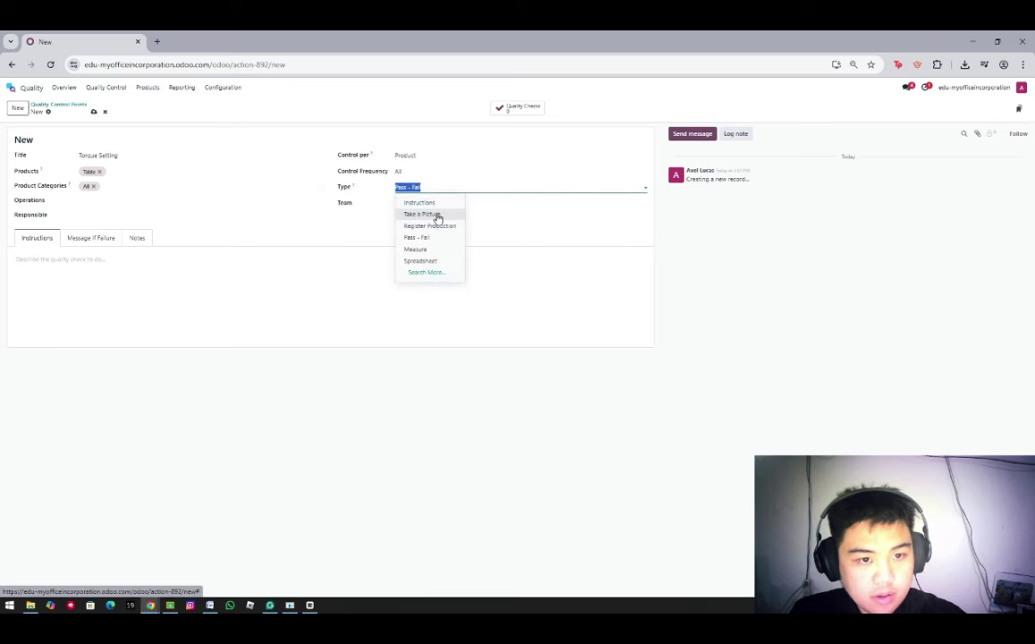
click(425, 250)
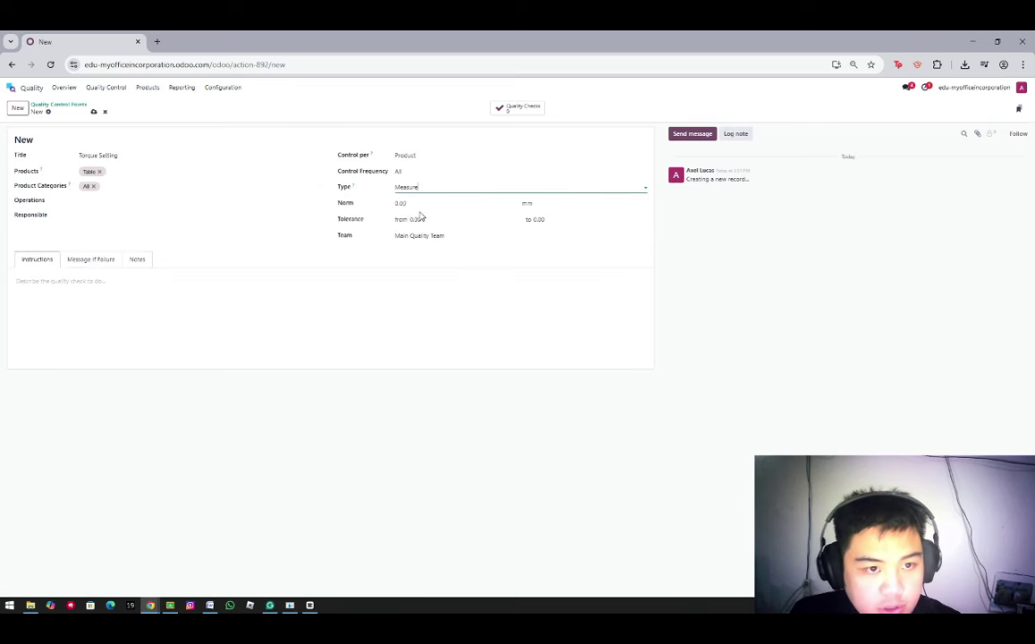
Set norm 13 Nm with tolerance 11–15, and enter the MyOff::Manufacturing operation name
click(409, 204)
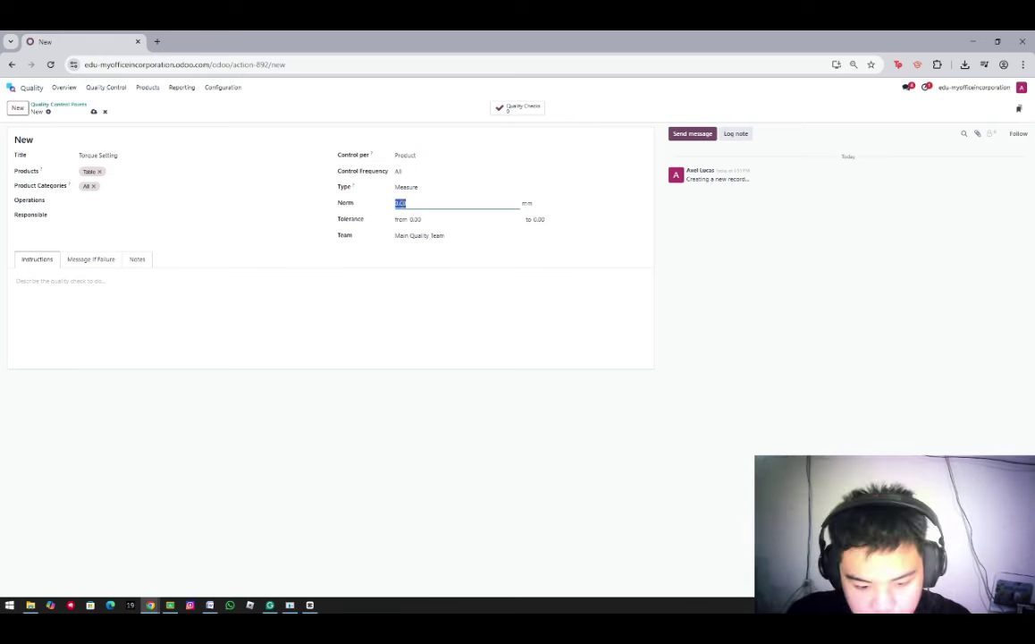
text(13)
key(Tab)
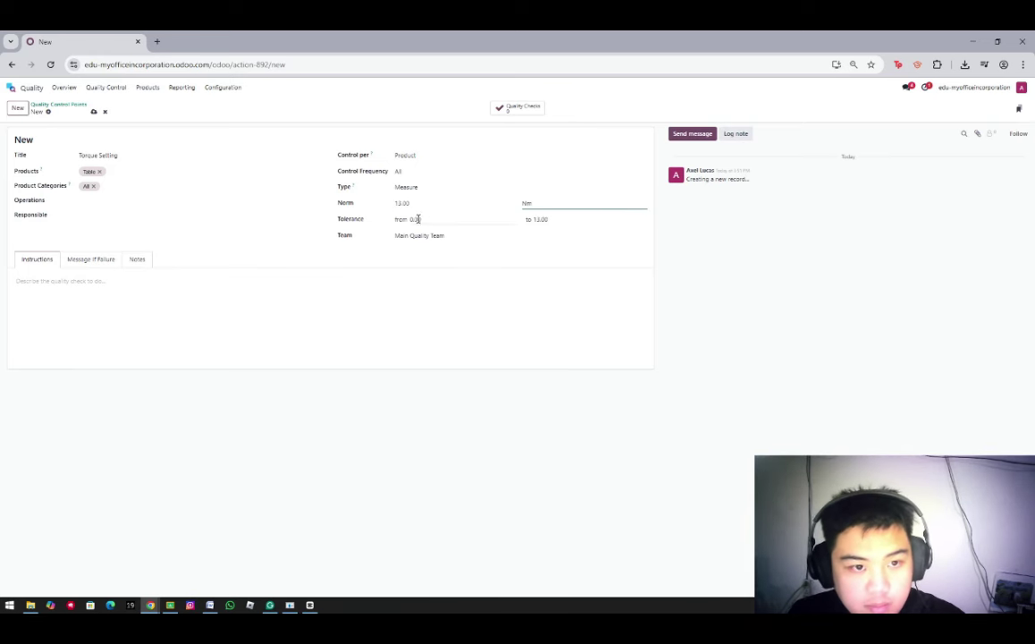
click(418, 219)
text(11)
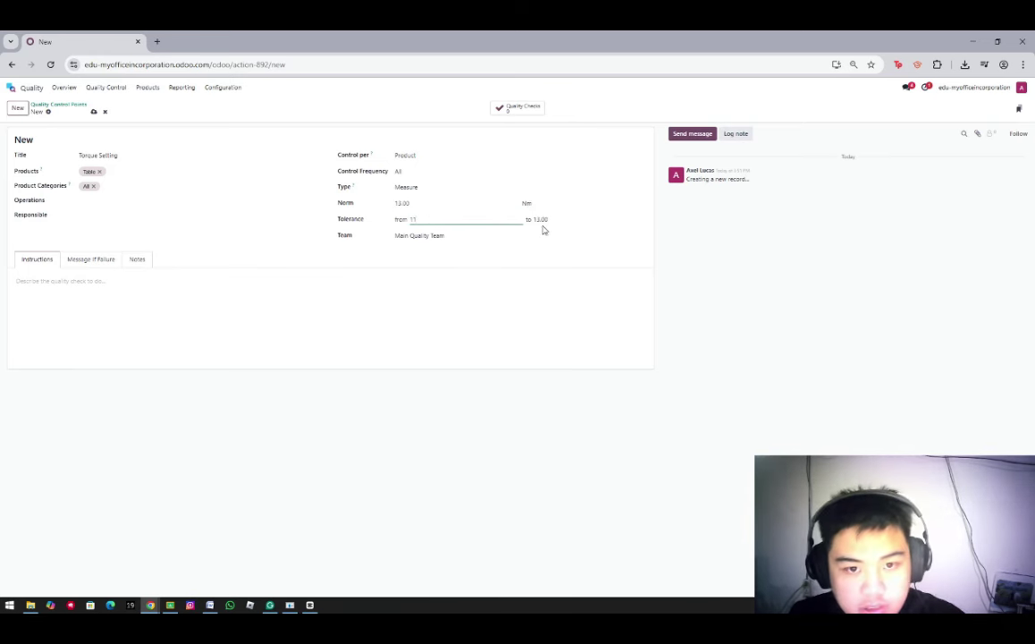
click(541, 219)
text(15)
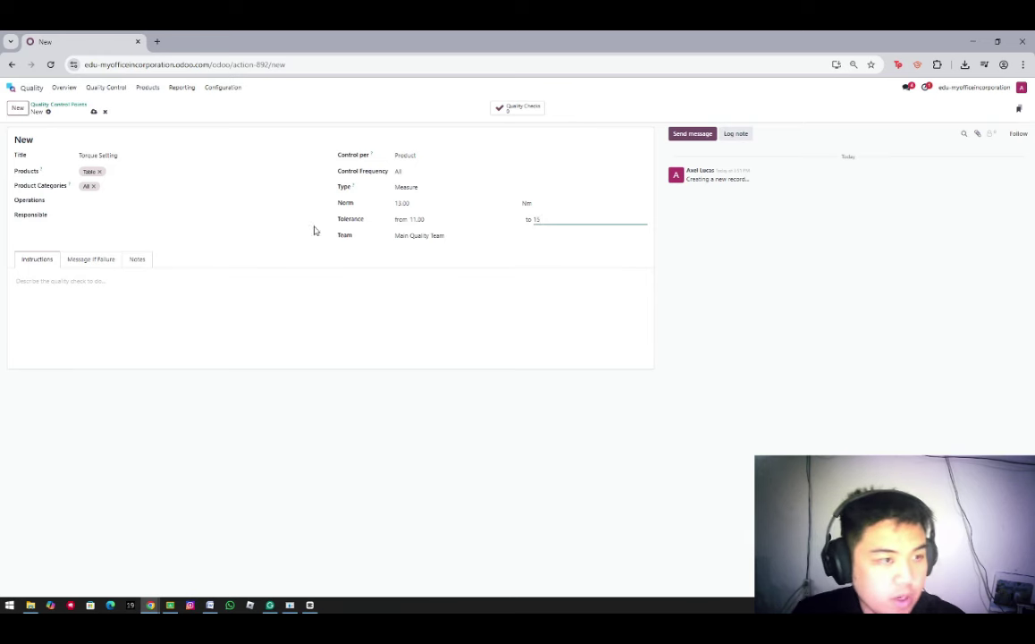
click(86, 217)
click(94, 202)
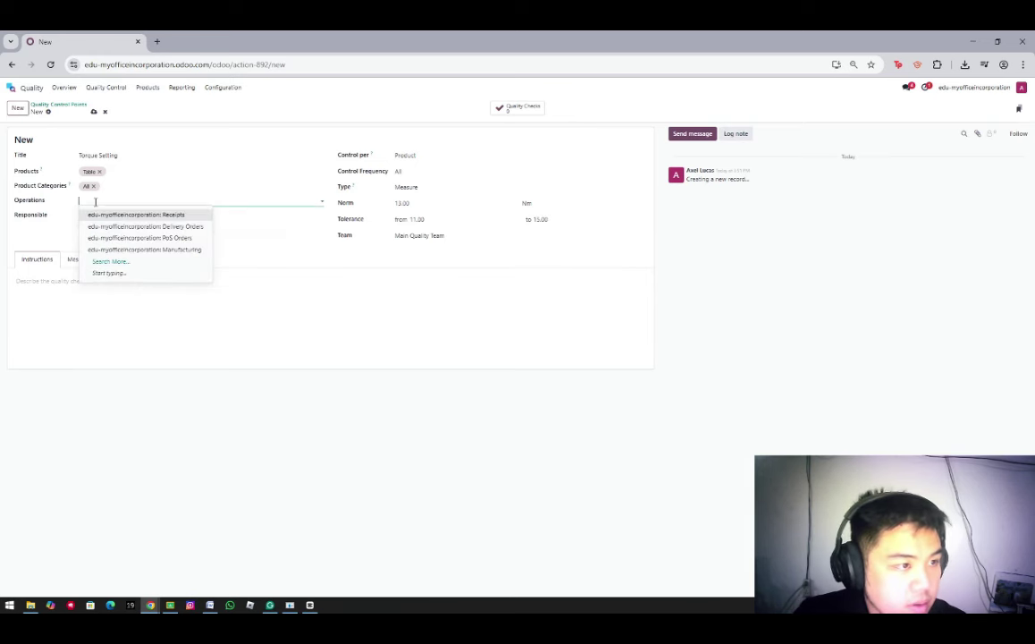
text(MyO)
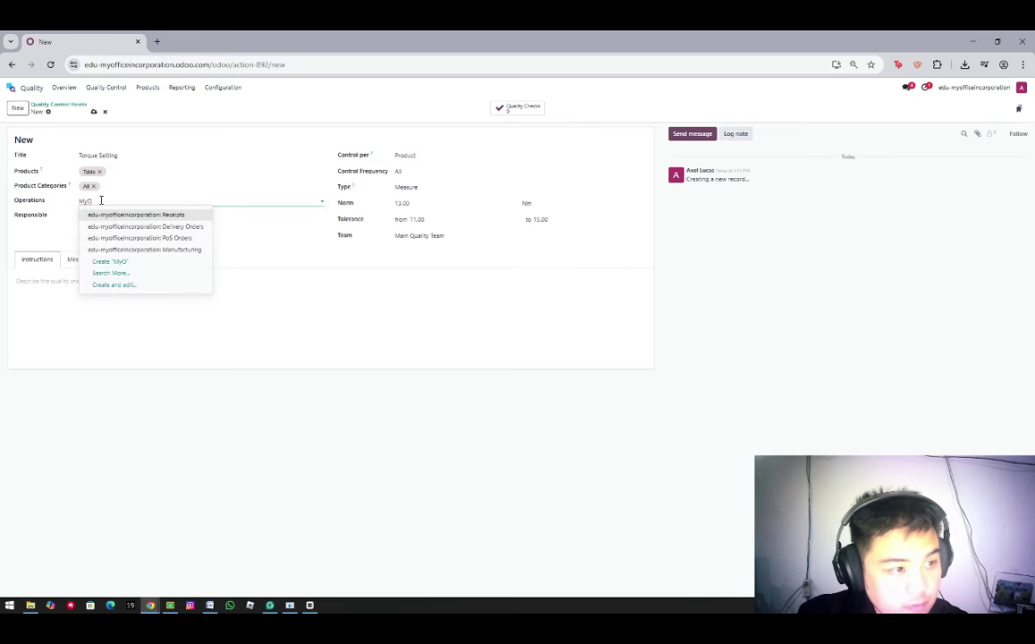
text(FF)
key(BackSpace)
key(BackSpace)
text(ff)
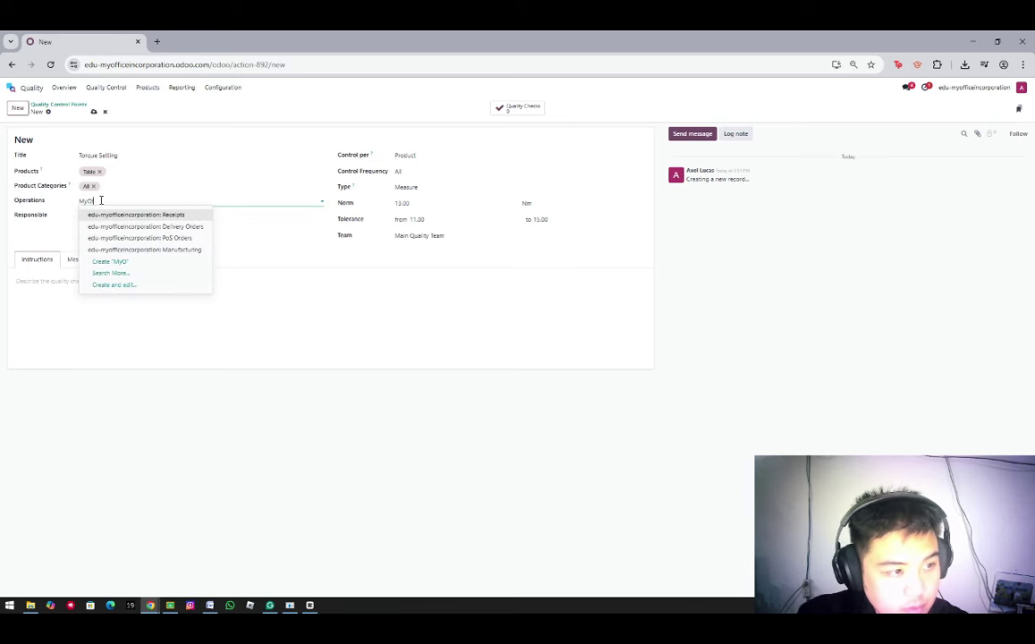
text(i:M)
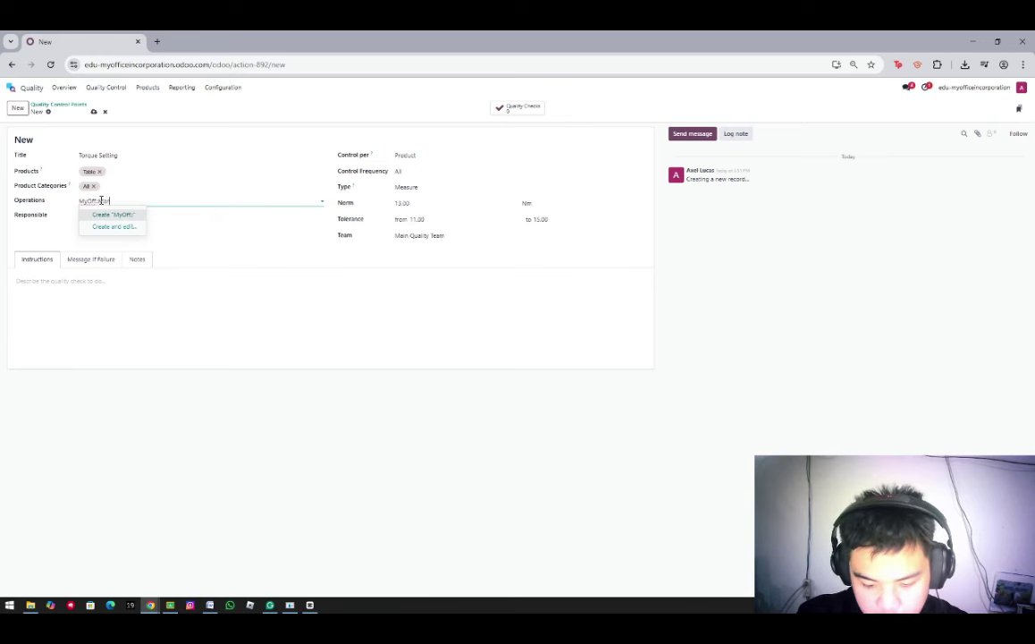
text(anufacturing)
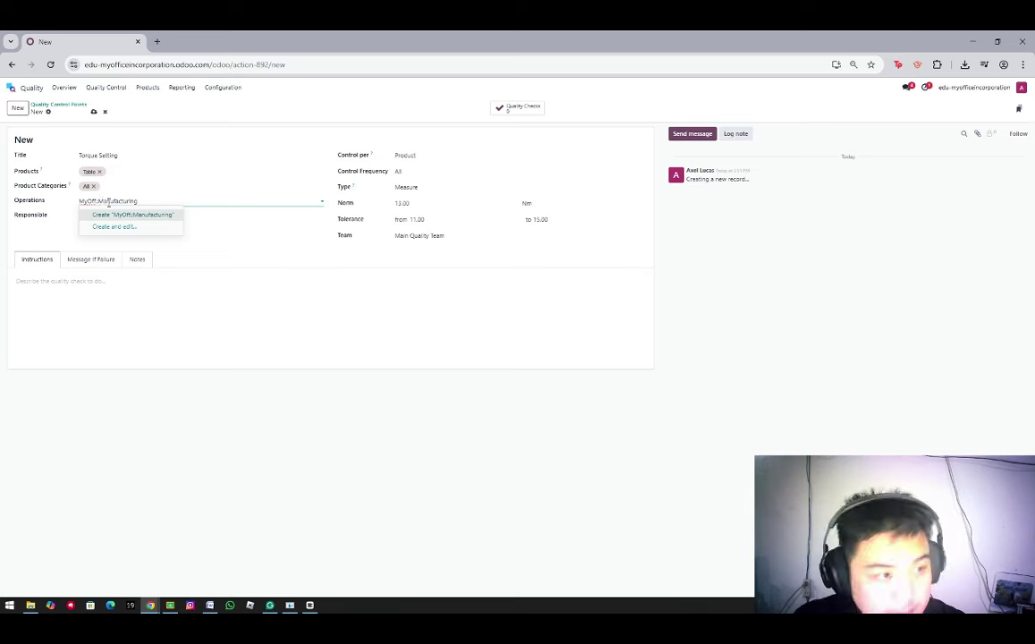
Create the MyOff::Manufacturing operation with Manufacturing as its type of operation
click(110, 214)
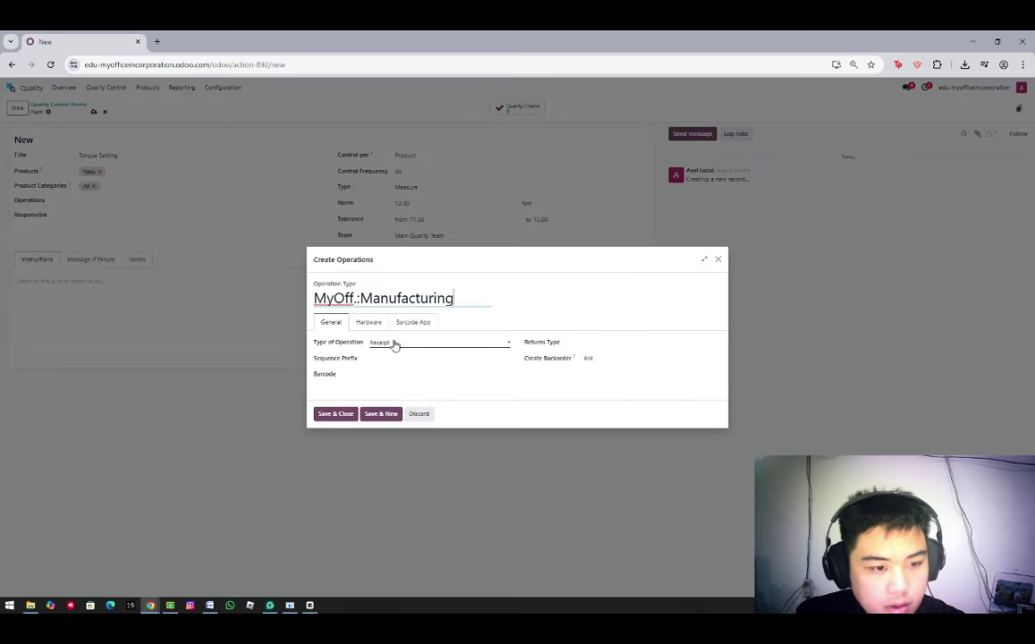
click(394, 344)
click(398, 380)
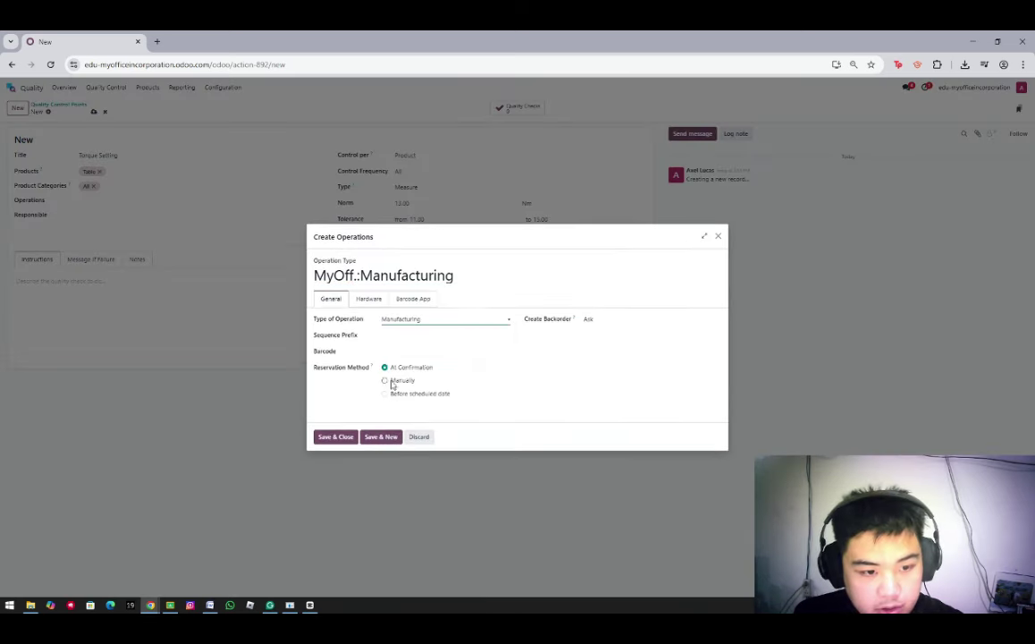
click(397, 336)
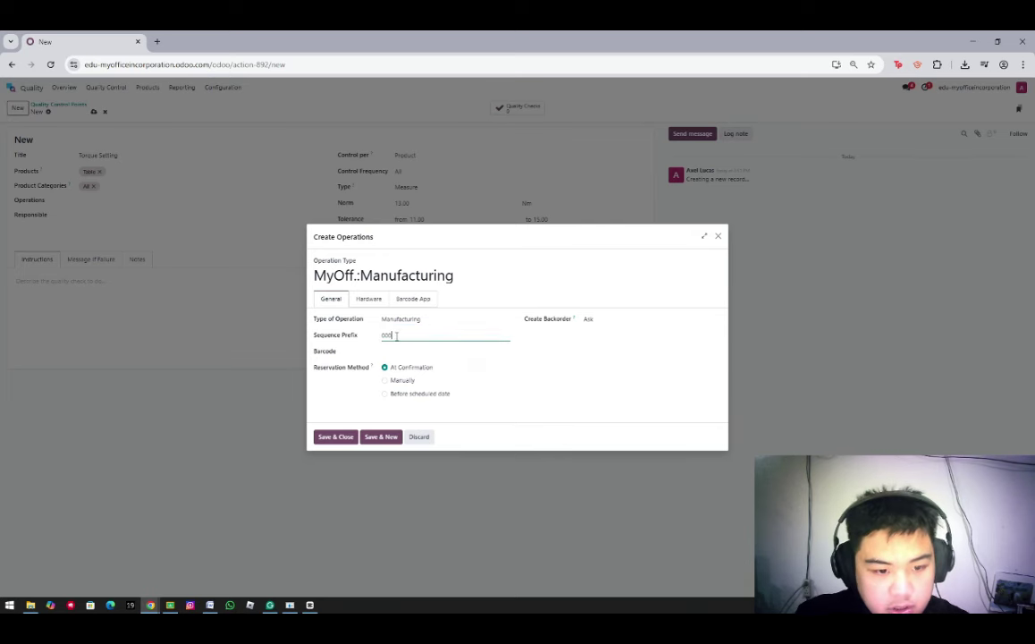
click(340, 436)
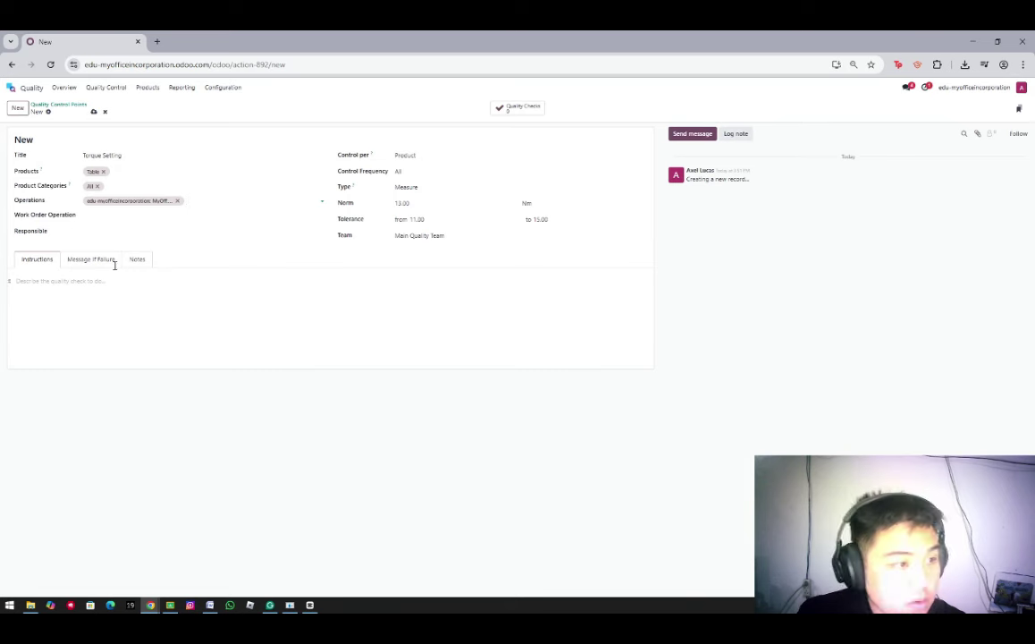
Link the quality point to the Assembly work order operation and save it
click(99, 215)
click(106, 229)
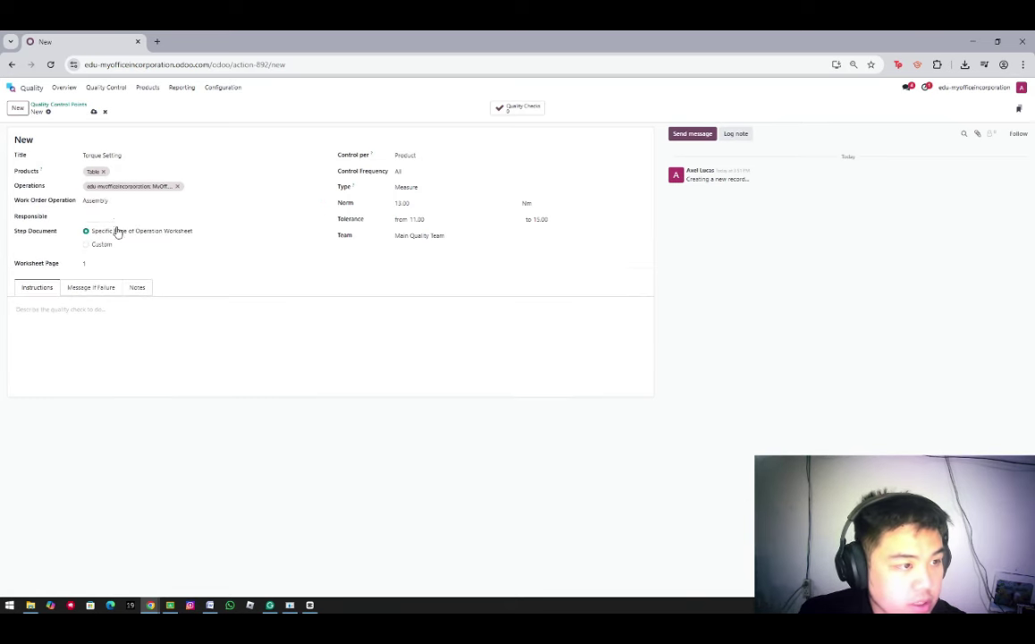
click(97, 217)
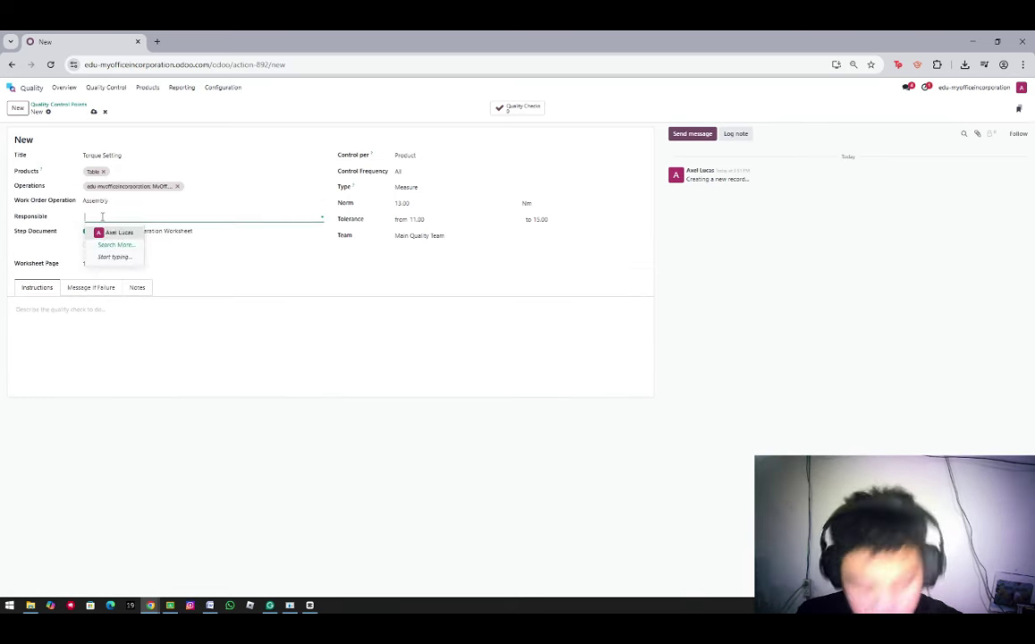
click(136, 261)
click(112, 265)
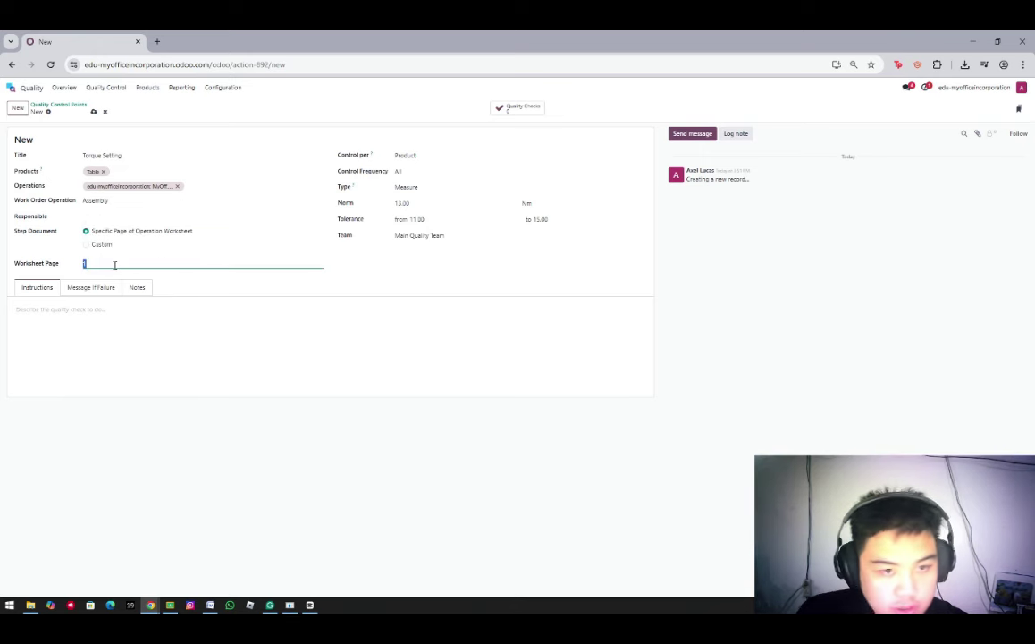
click(94, 112)
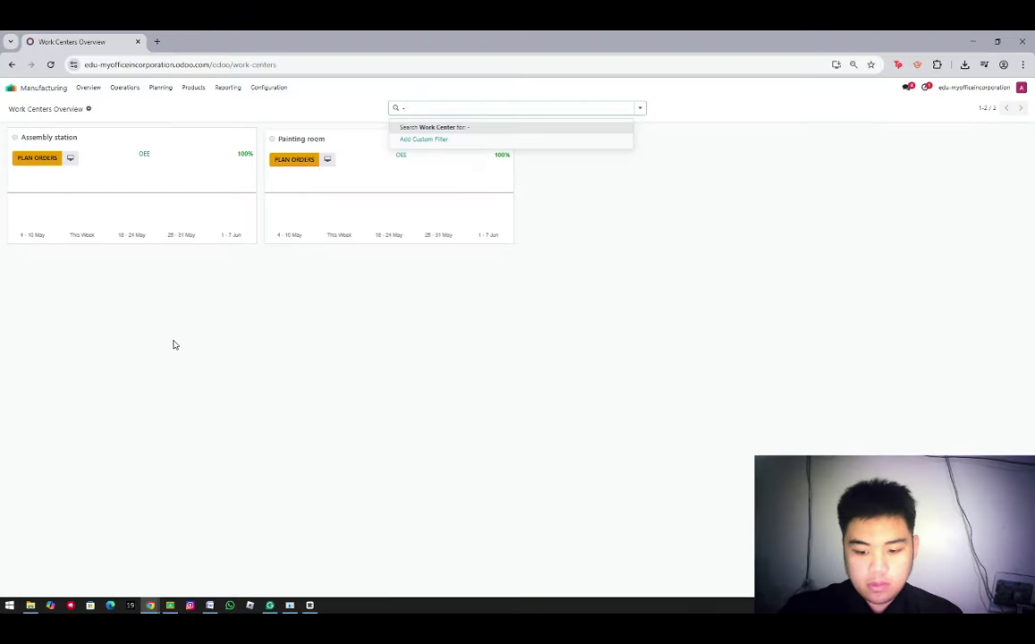
Clear the stray '-' from the Work Centers Overview search box
key(BackSpace)
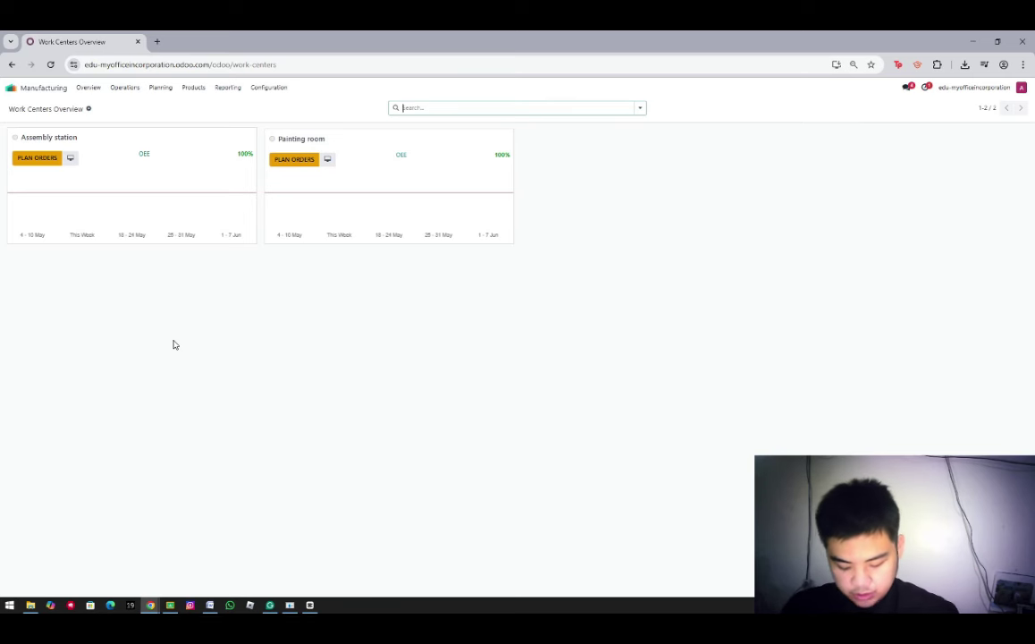
Create a new manufacturing order with Table as the product to build
click(127, 90)
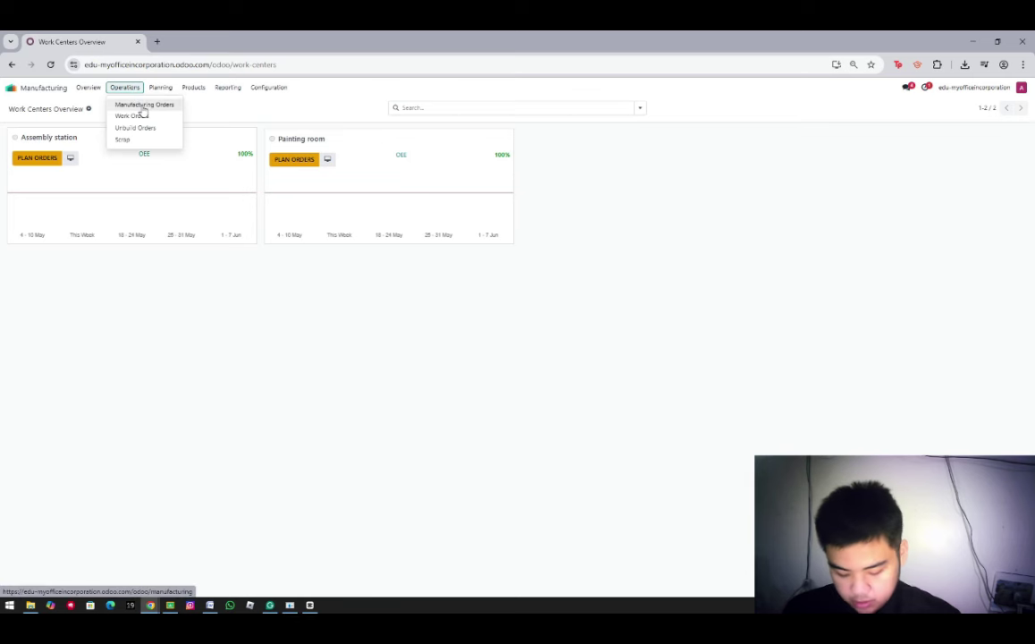
click(143, 106)
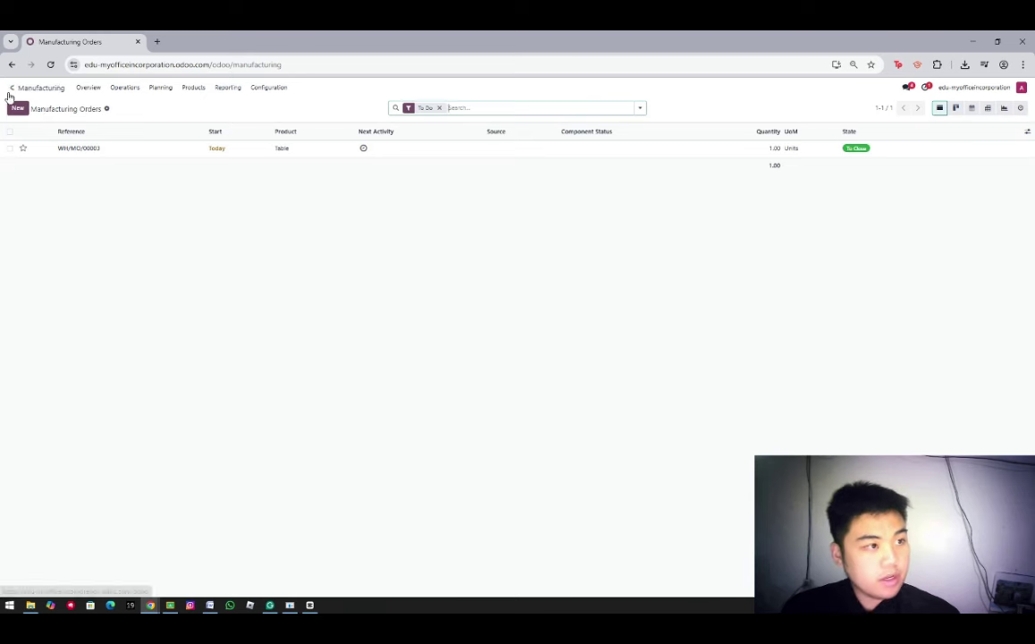
click(18, 108)
click(96, 179)
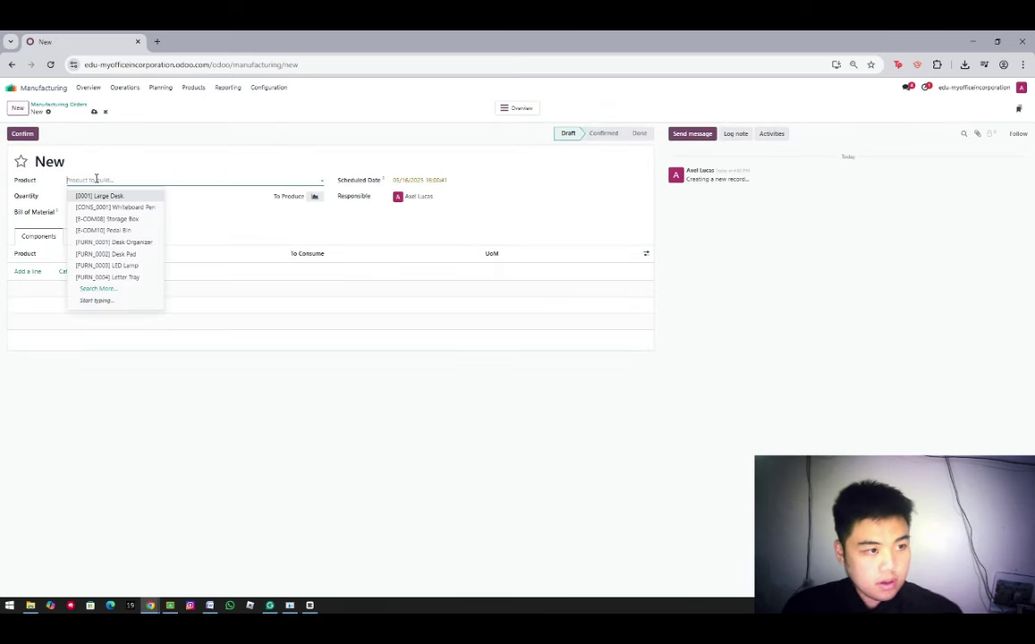
text(Table)
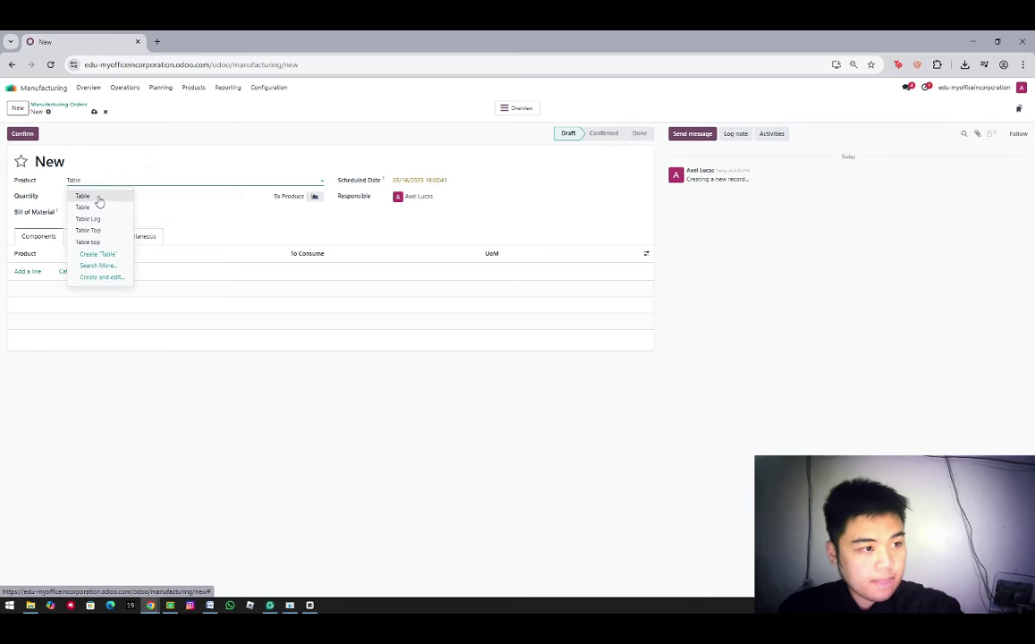
click(99, 196)
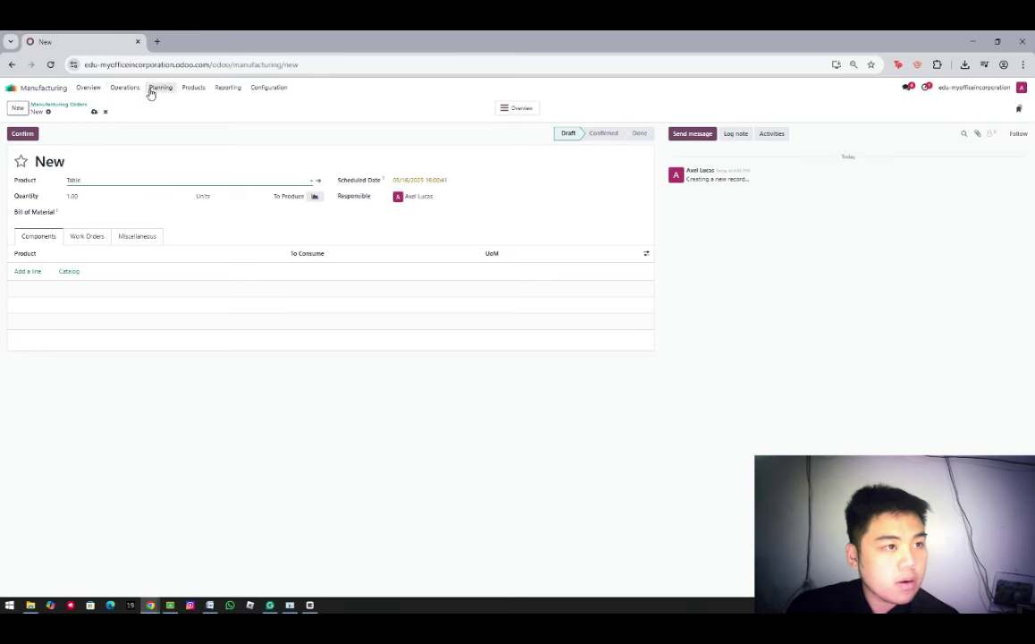
Set the manufacturing order's product back to Table
text(+)
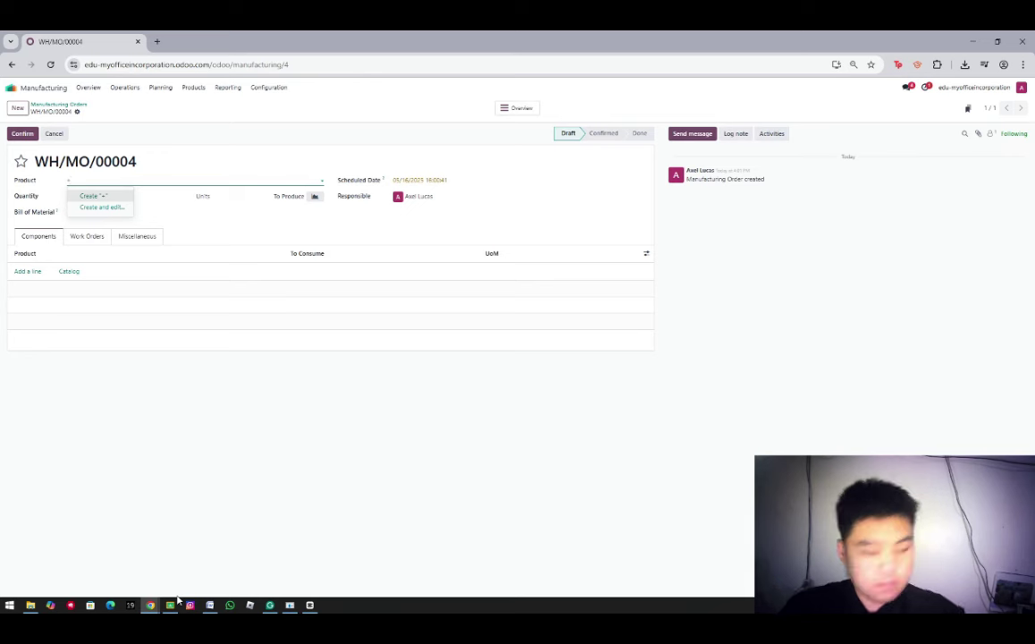
key(BackSpace)
text(Tab)
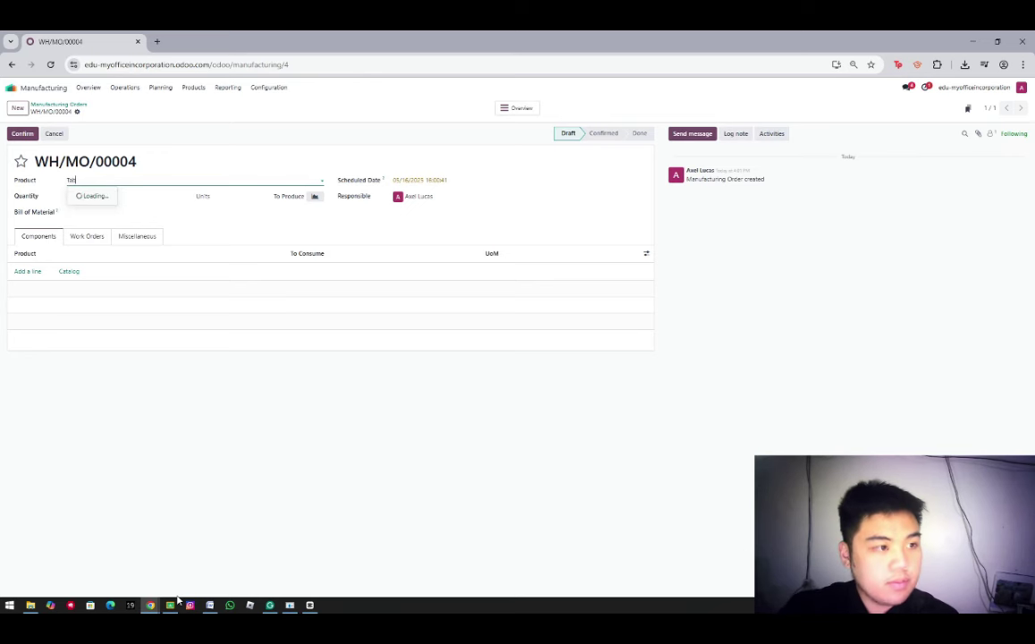
text(le)
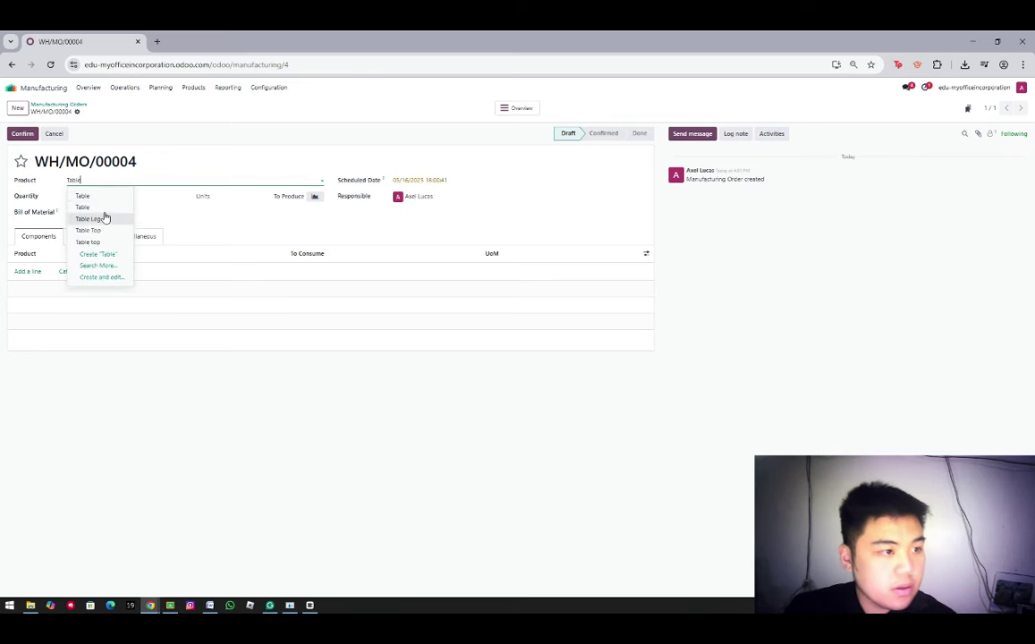
click(102, 197)
Choose the Table bill of material and save the order as WH/MO/00004
click(95, 212)
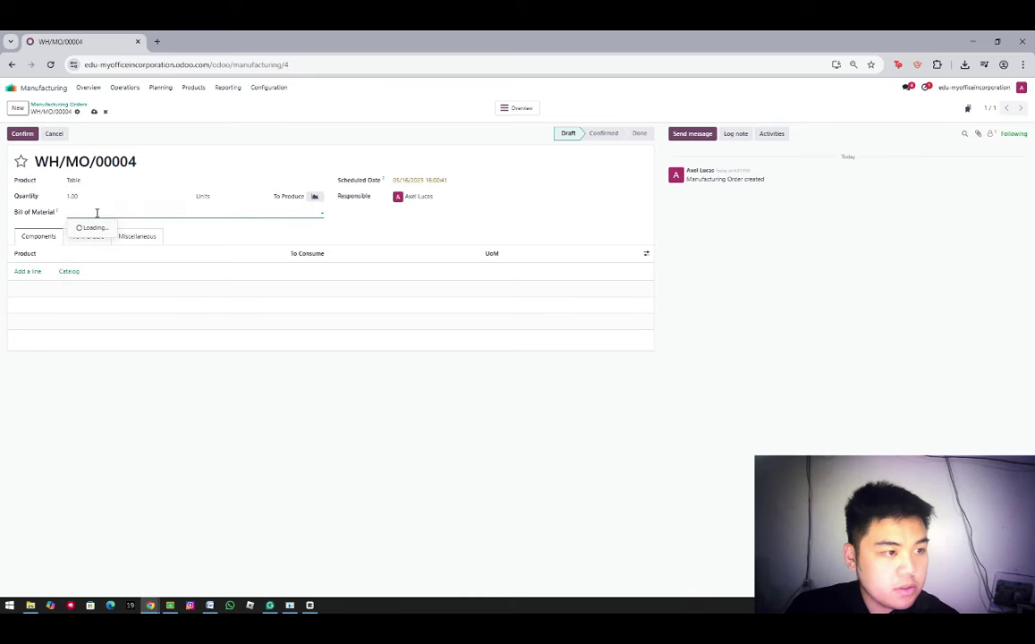
text(ta)
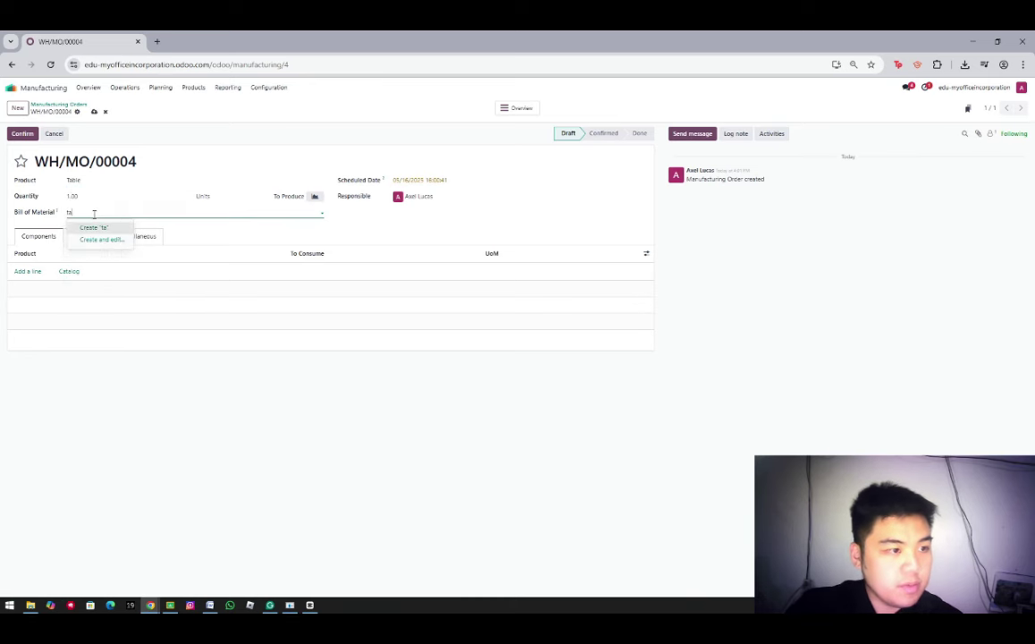
text(Ta)
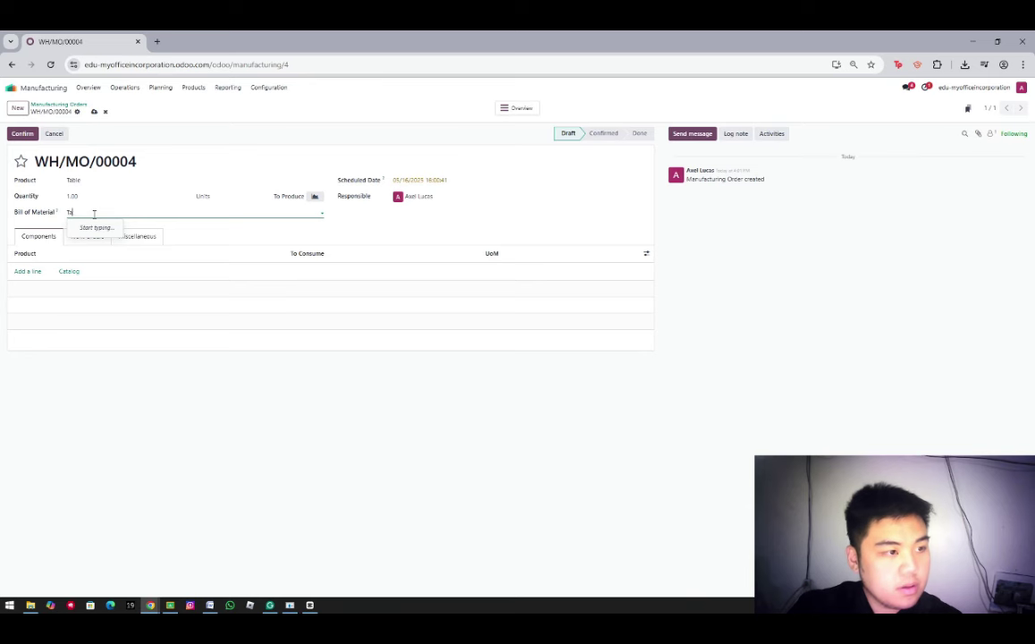
text(ble)
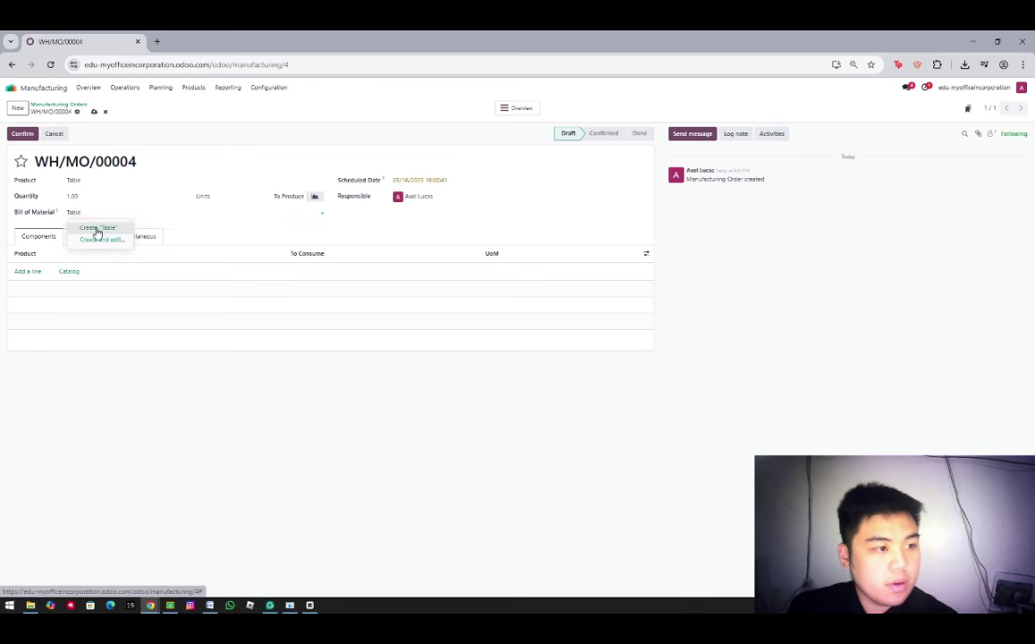
click(93, 226)
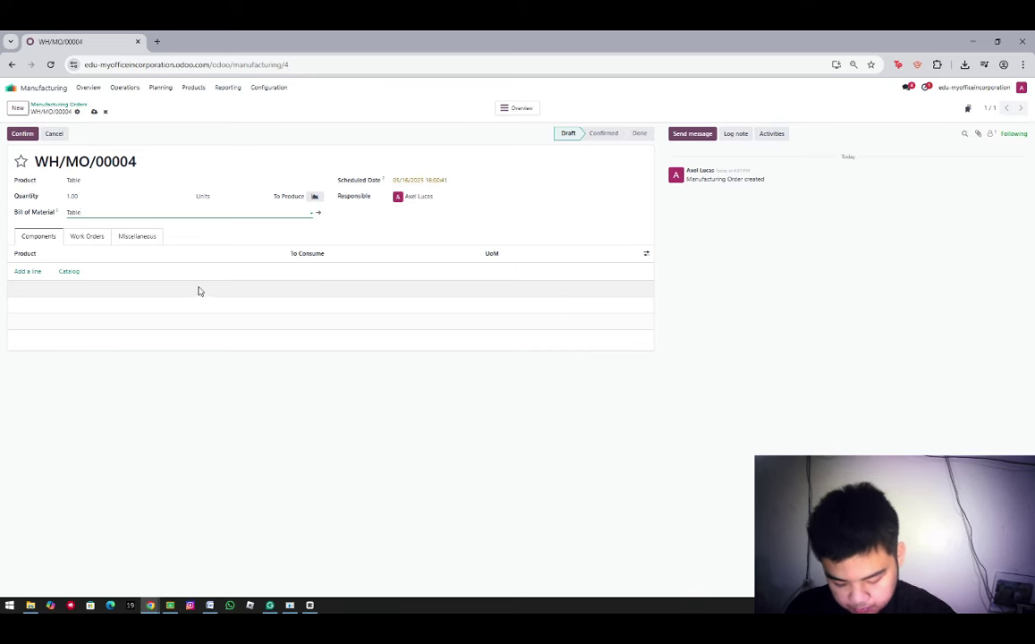
click(94, 112)
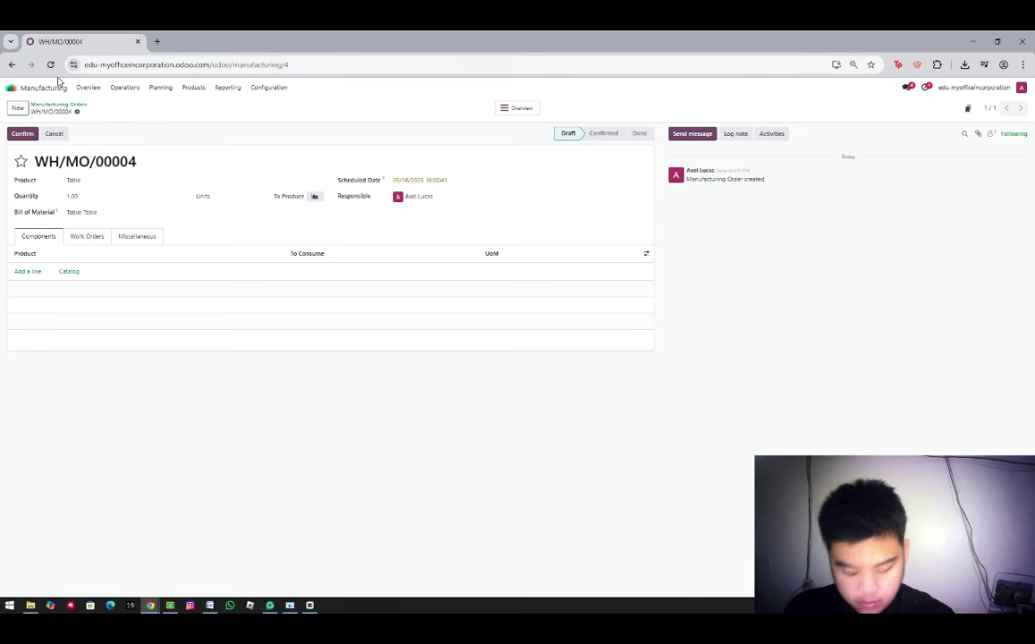
Open Operations > Work Orders and briefly check its gear menu; the list is empty
click(123, 88)
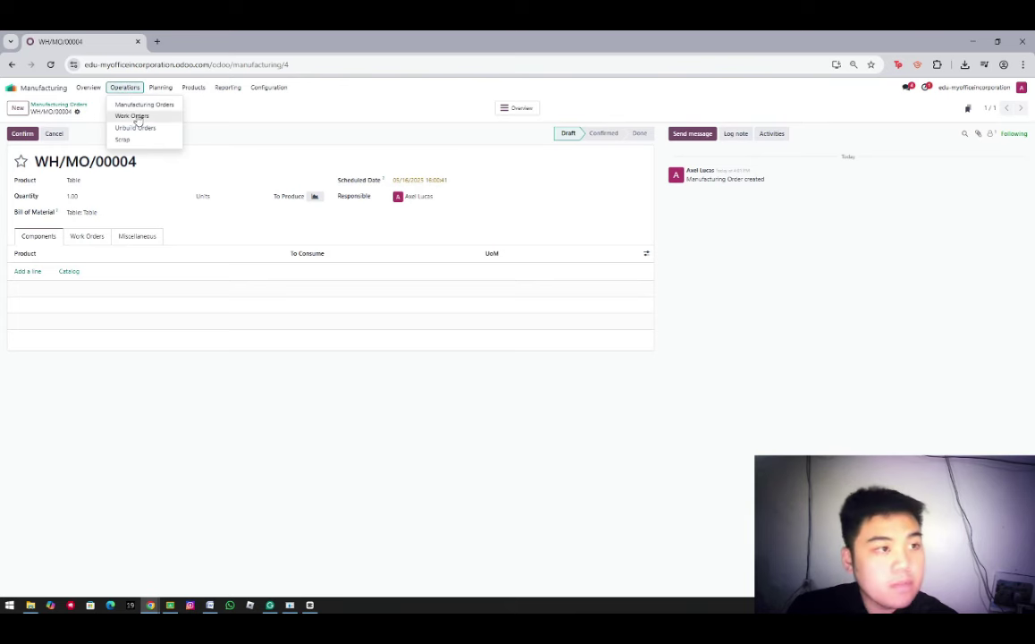
click(132, 116)
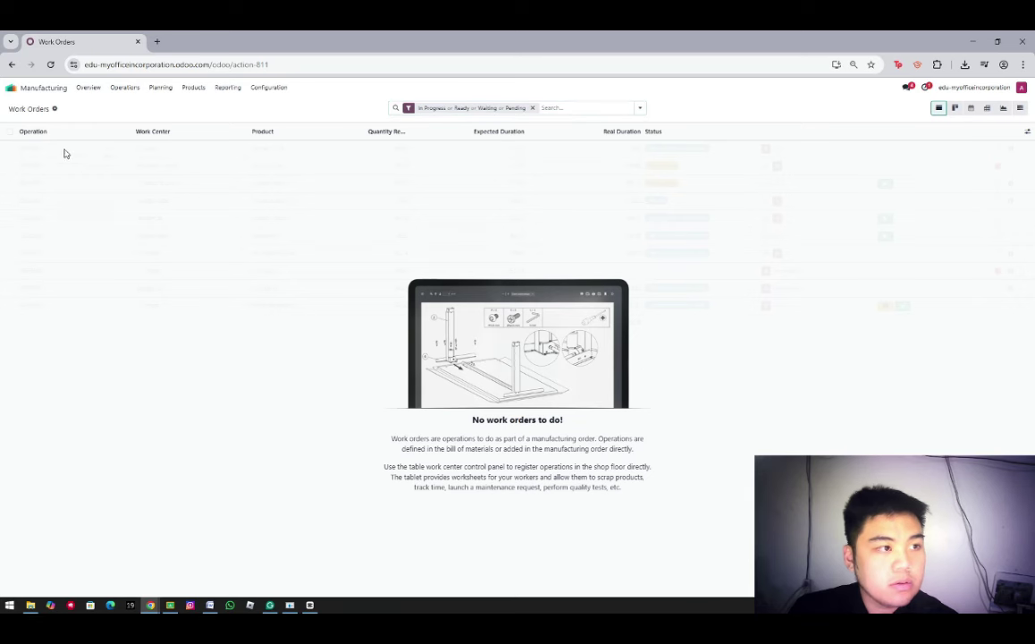
click(54, 110)
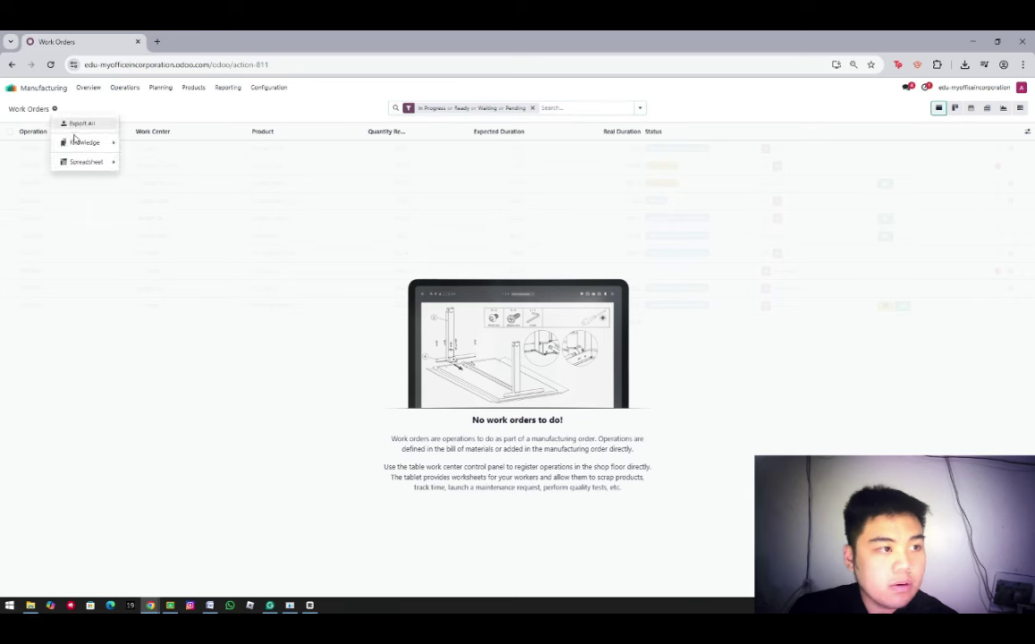
click(55, 110)
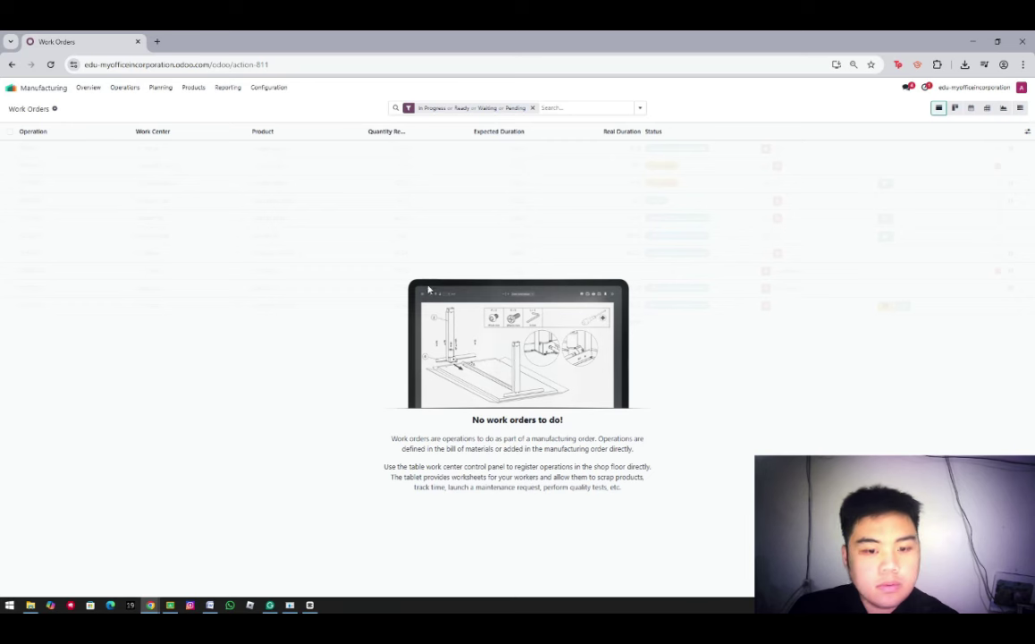
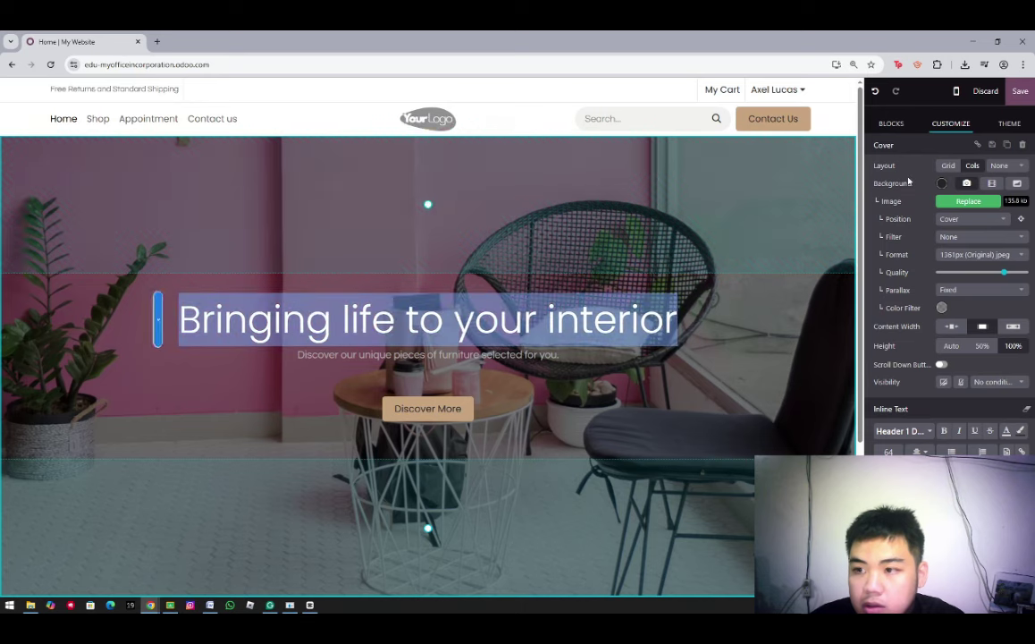
Remove the cover's background image and upload office 1 in its place
click(967, 182)
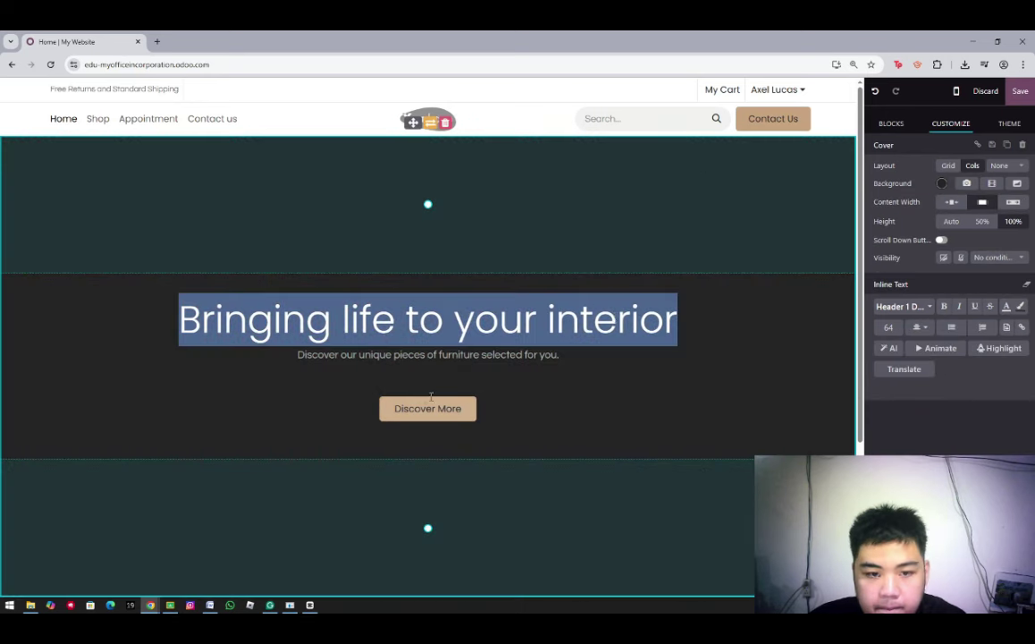
click(966, 184)
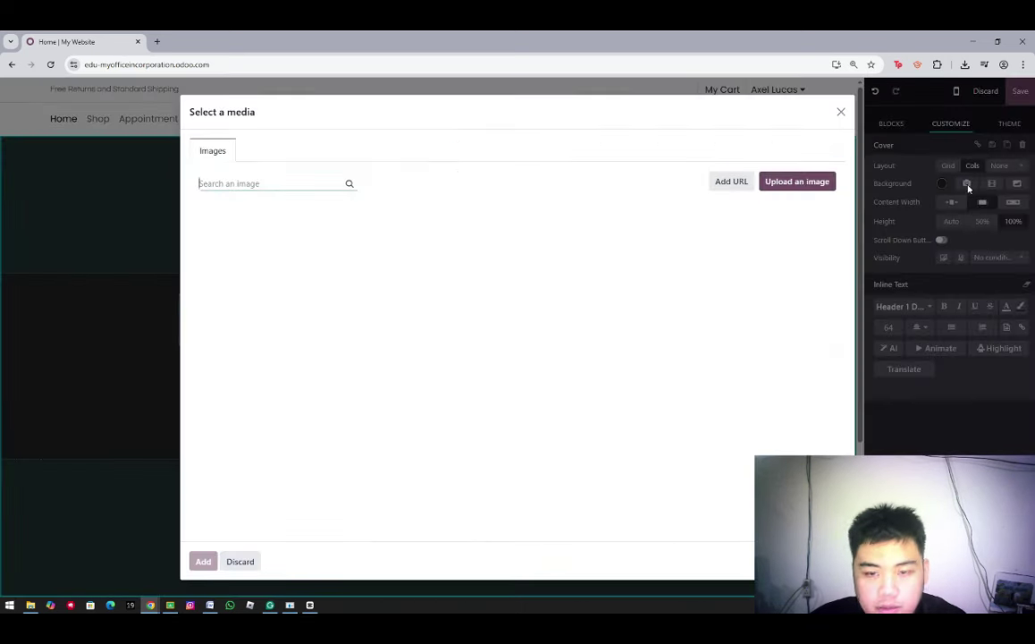
click(799, 183)
click(519, 223)
click(765, 383)
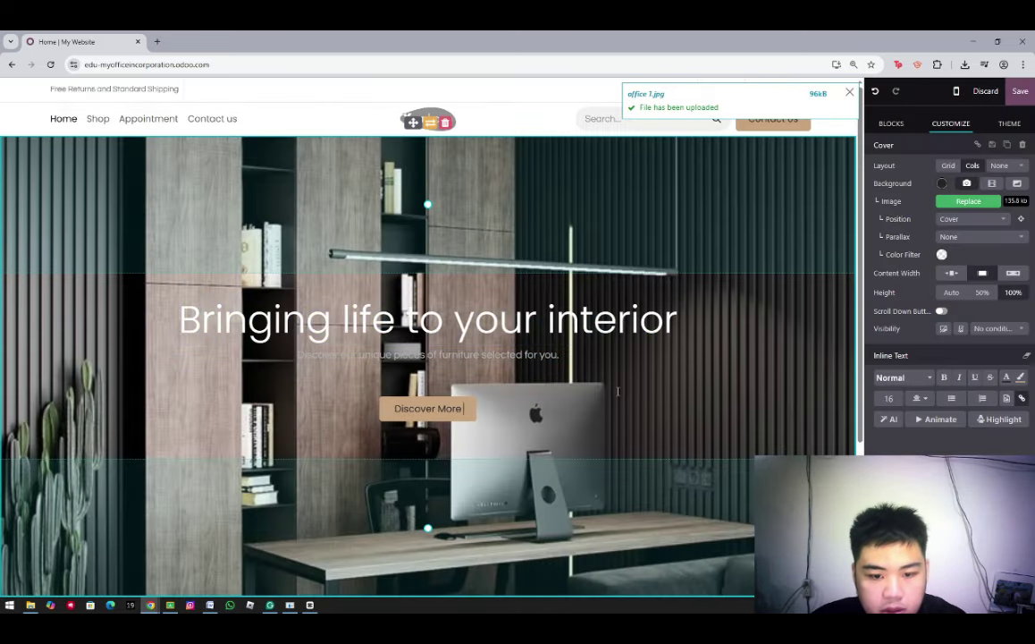
Swap the cover background to office 2, try a narrower content width, then restore it
click(969, 186)
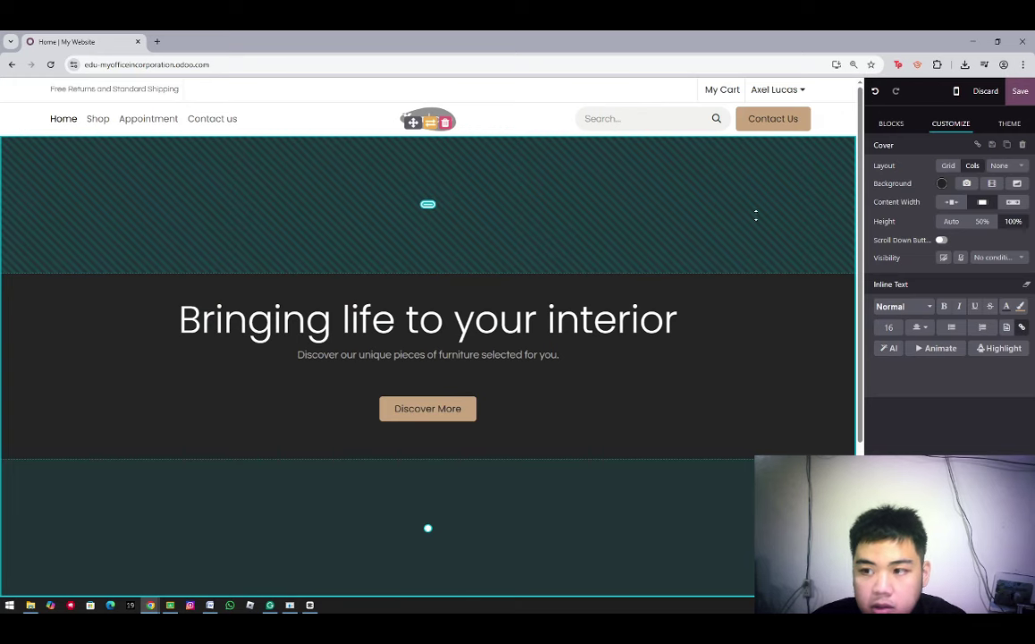
click(966, 182)
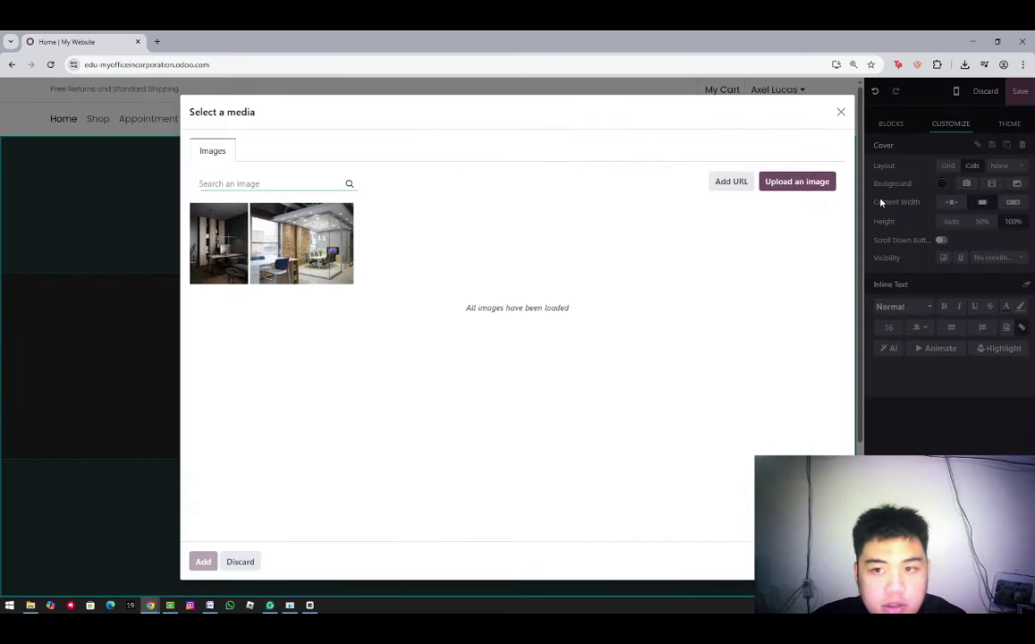
click(797, 180)
click(465, 206)
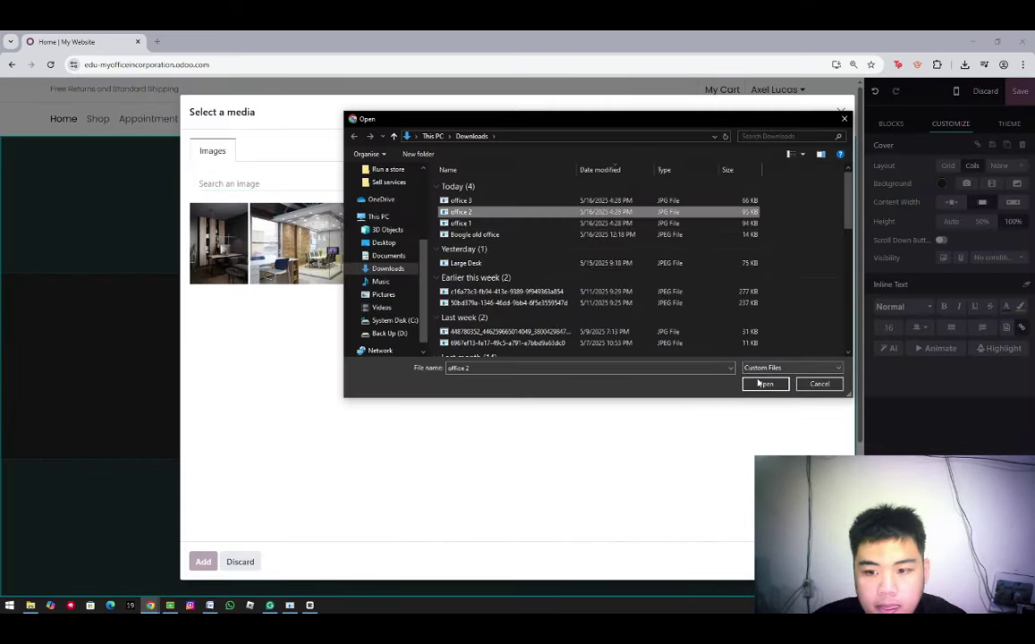
click(761, 383)
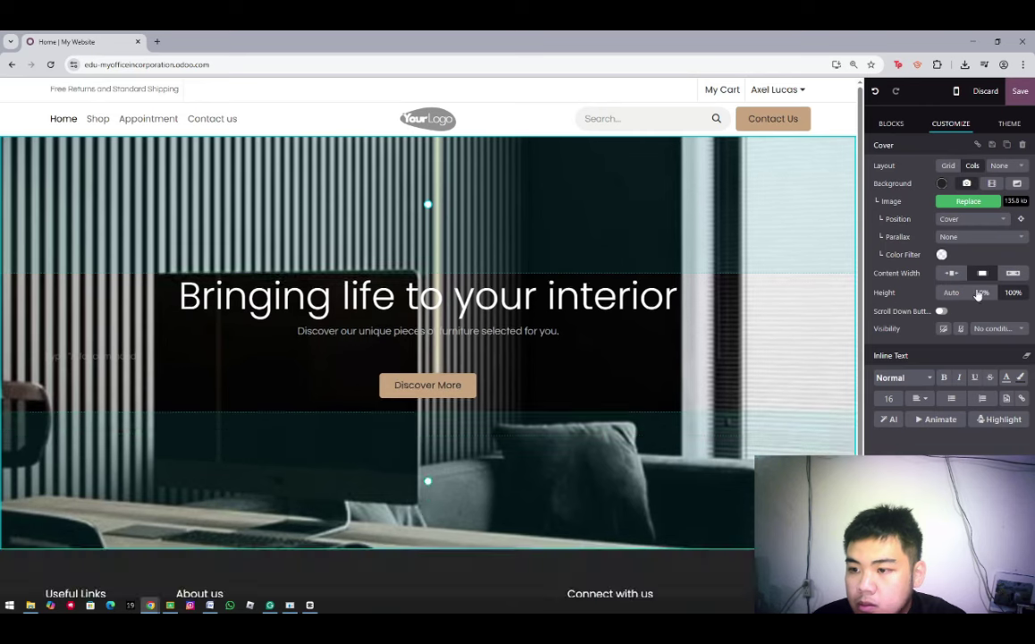
click(953, 274)
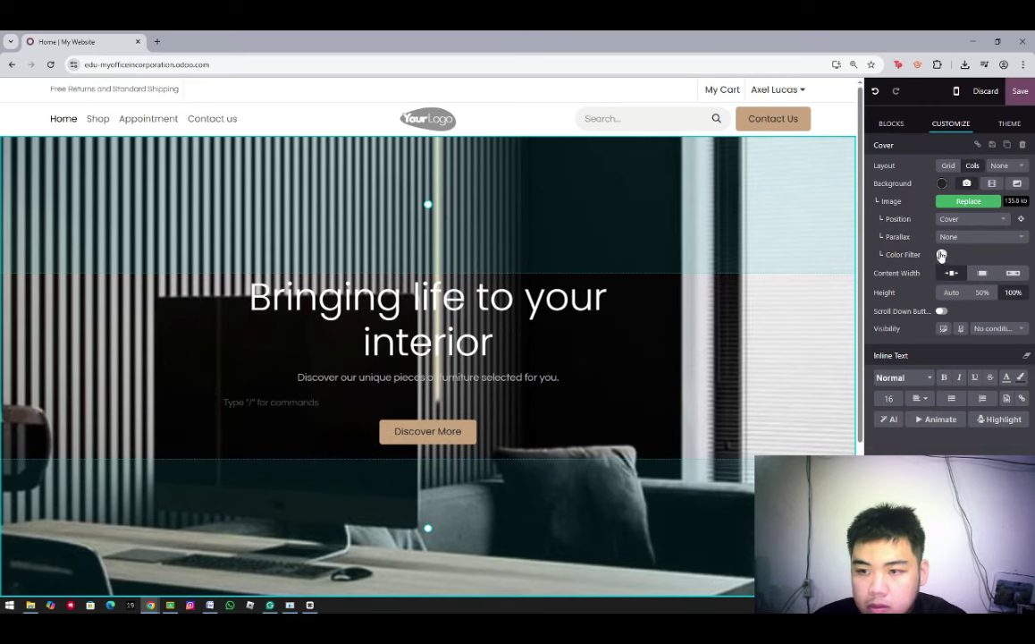
click(983, 273)
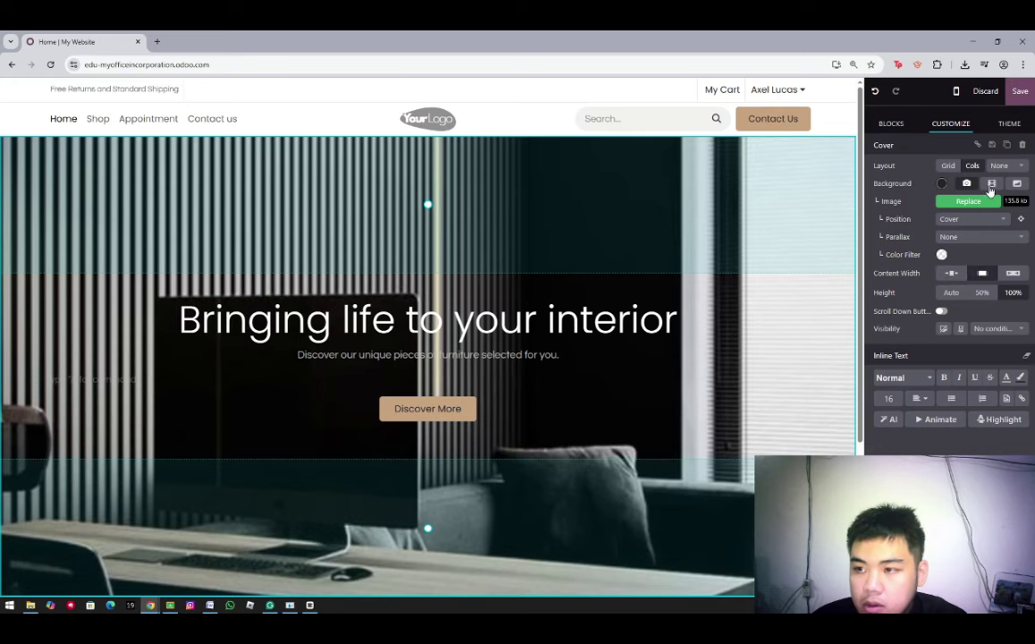
Replace the cover background with the uploaded office 3.jpg photo
click(969, 184)
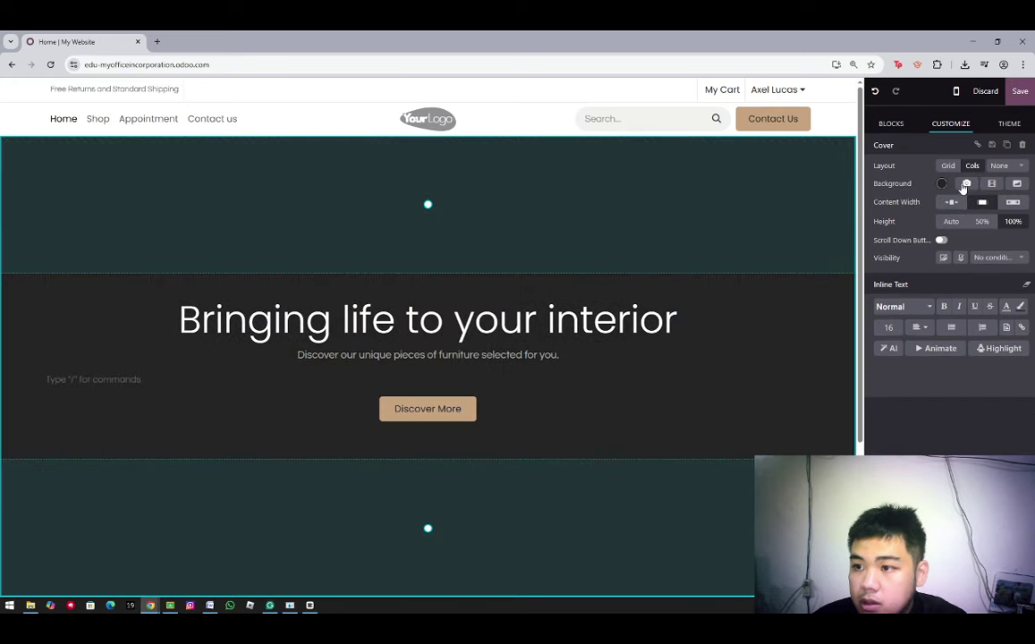
click(967, 183)
click(776, 184)
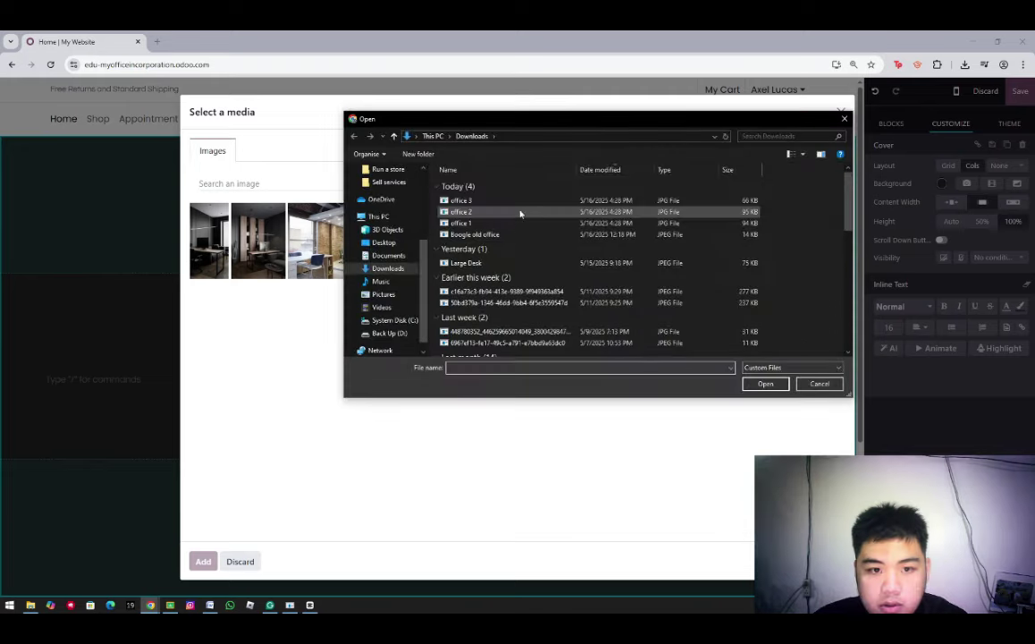
click(774, 385)
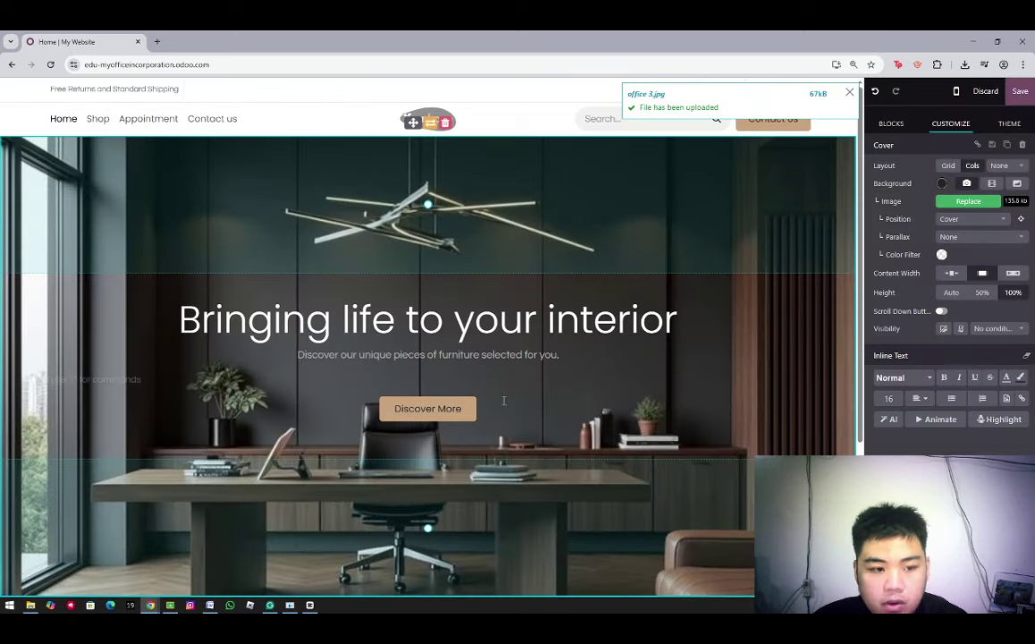
scroll(621, 387, down, 1)
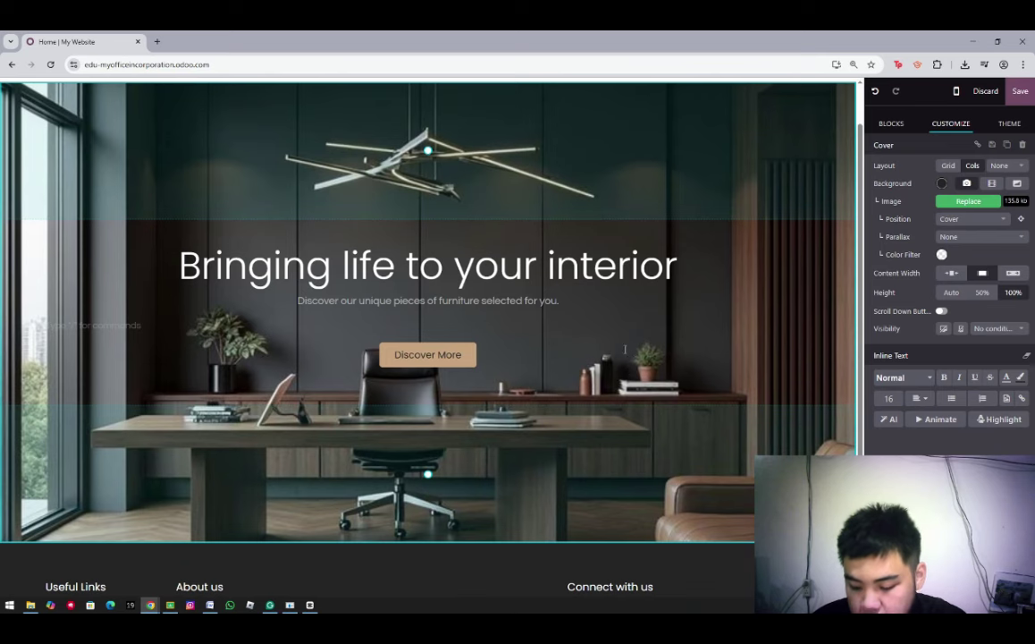
Add the four-step process section below the home page cover
click(892, 124)
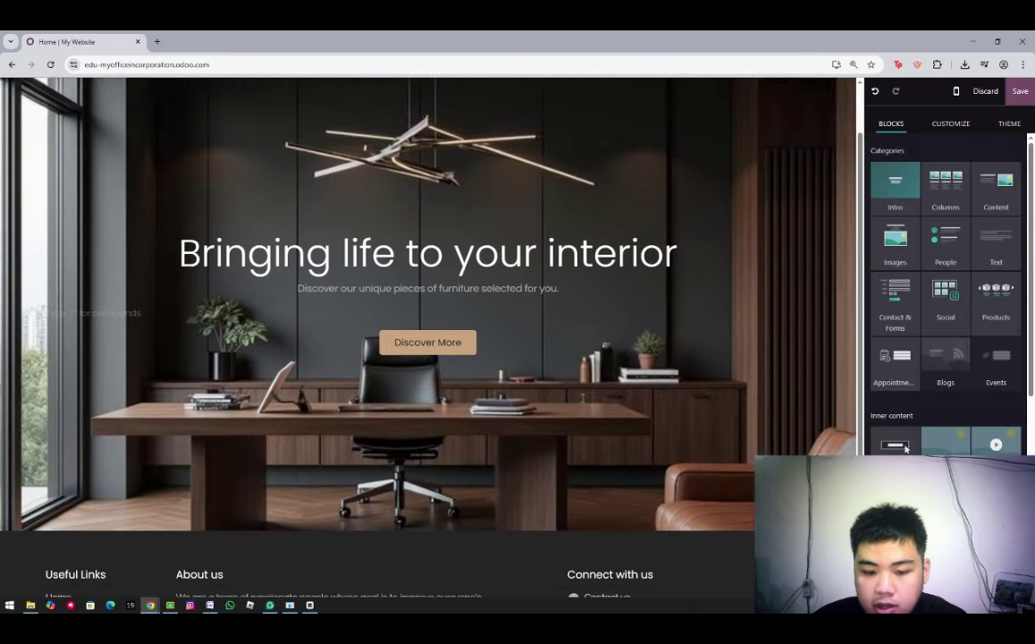
scroll(584, 396, down, 2)
scroll(579, 390, up, 2)
scroll(576, 387, down, 3)
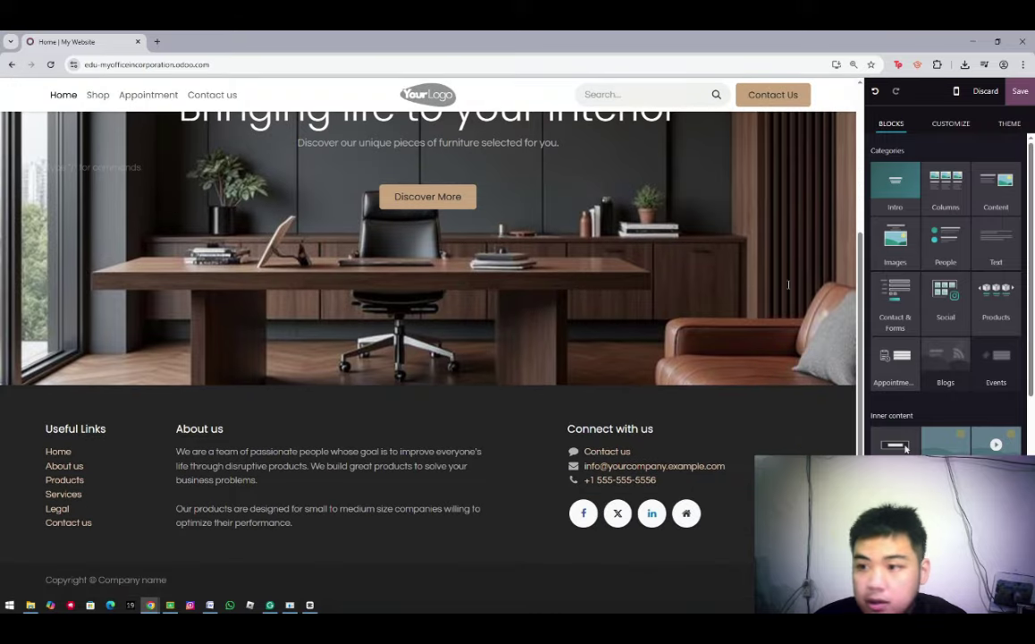
scroll(577, 387, up, 1)
scroll(577, 388, down, 1)
scroll(946, 358, down, 2)
scroll(906, 359, down, 4)
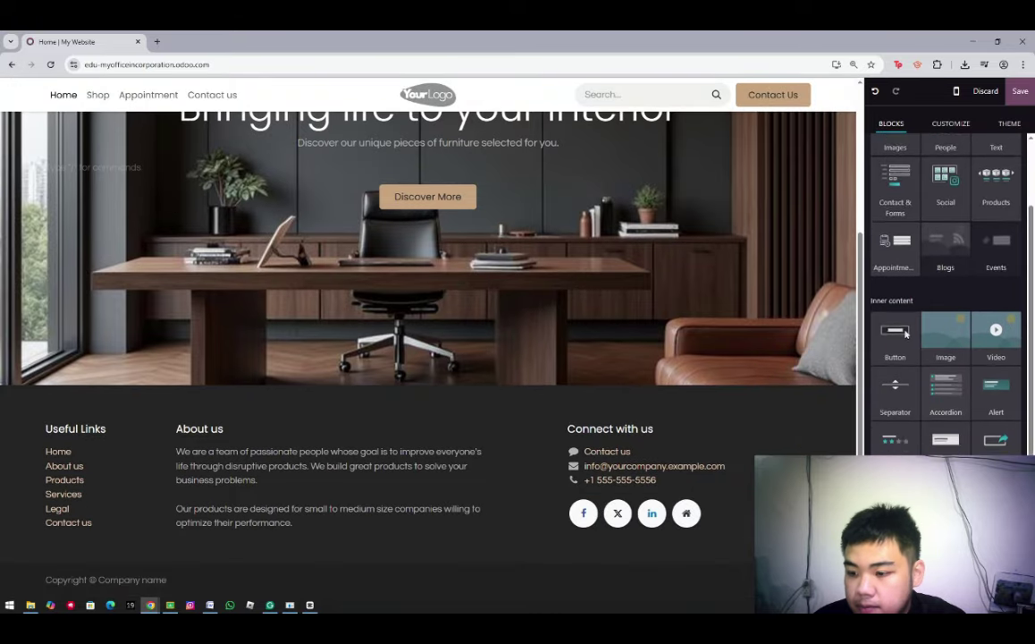
scroll(907, 179, down, 2)
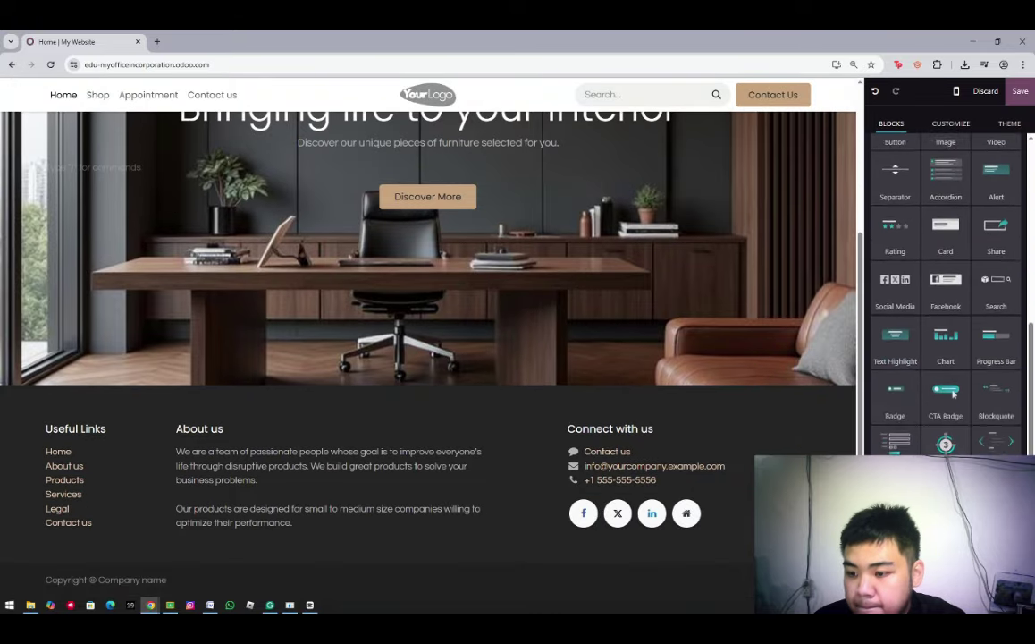
scroll(907, 429, up, 5)
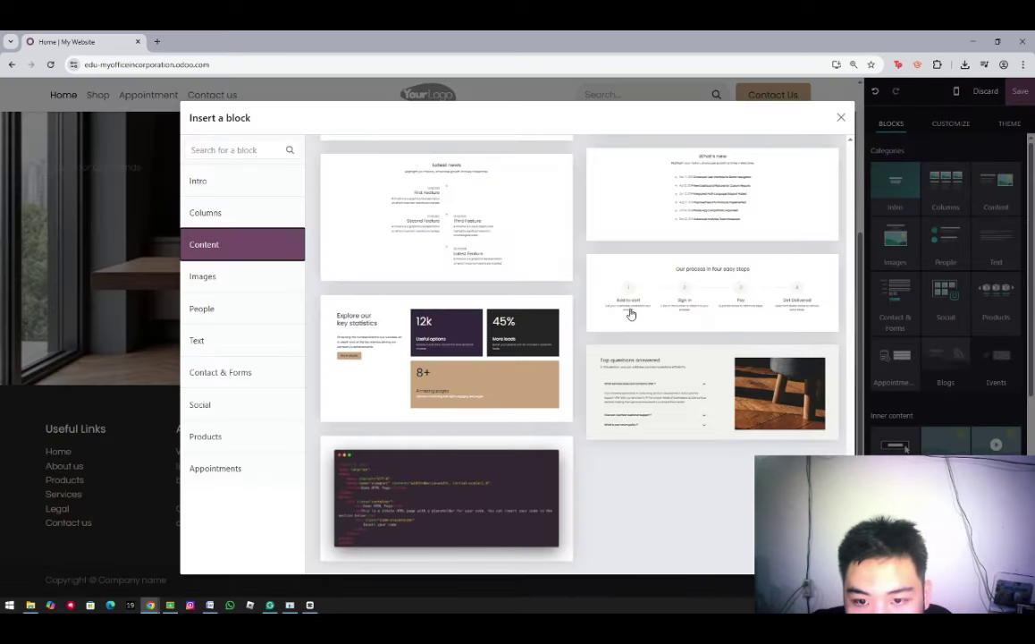
click(632, 314)
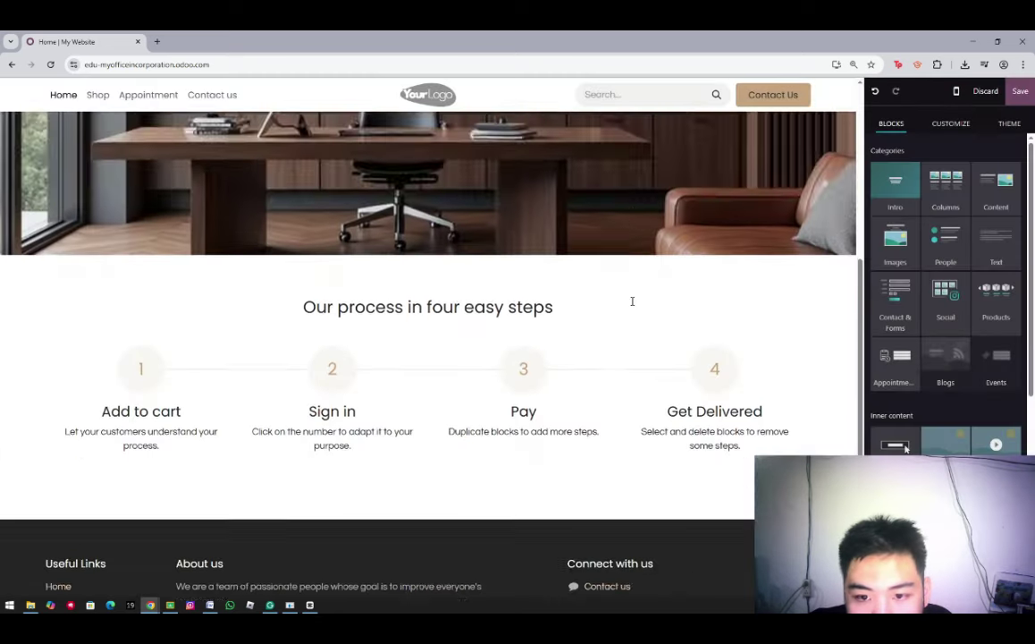
Delete the section heading and change the step numbers to 580, 35, 120 and 8
triple_click(340, 193)
key(BackSpace)
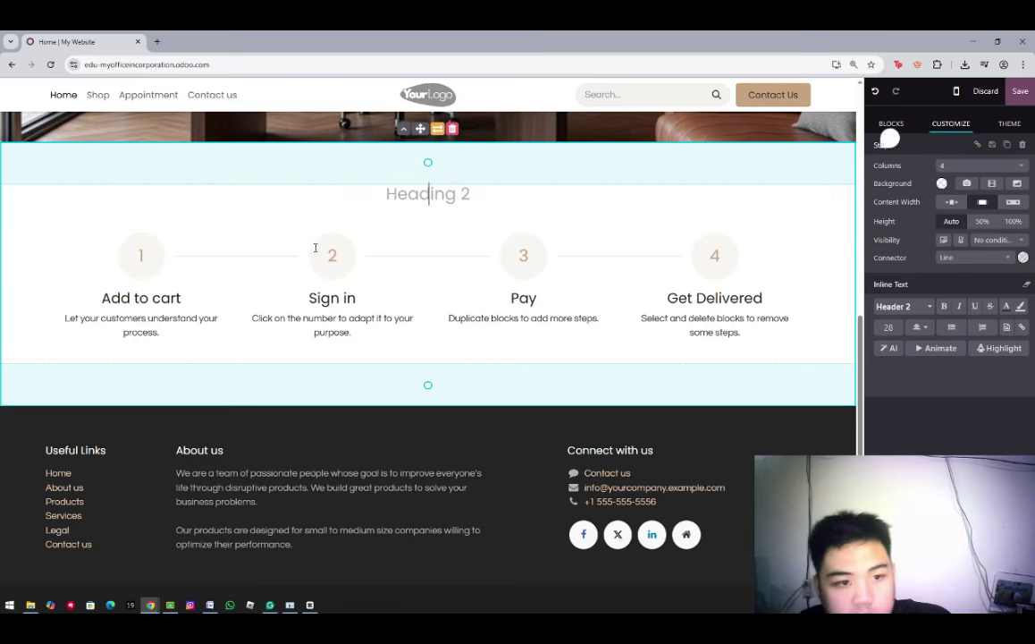
click(306, 259)
drag(102, 248, 731, 257)
click(140, 256)
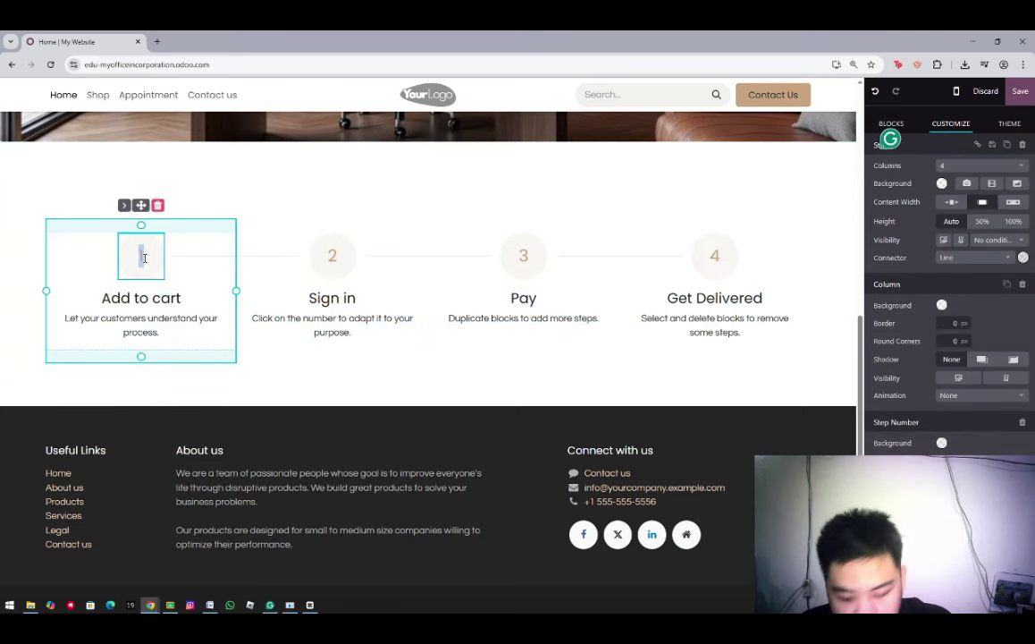
text(580)
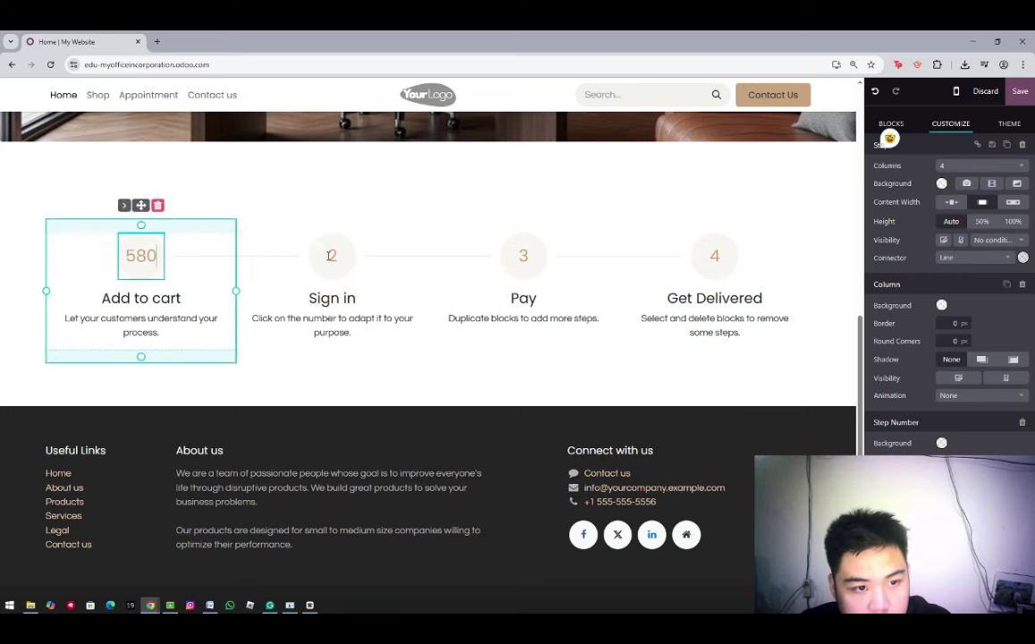
double_click(332, 255)
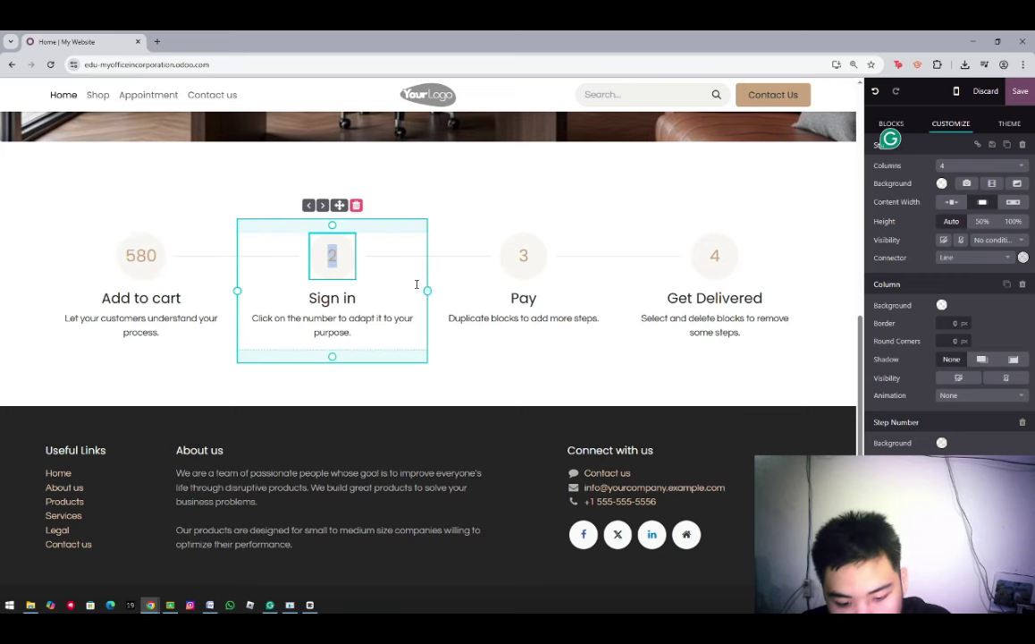
text(35)
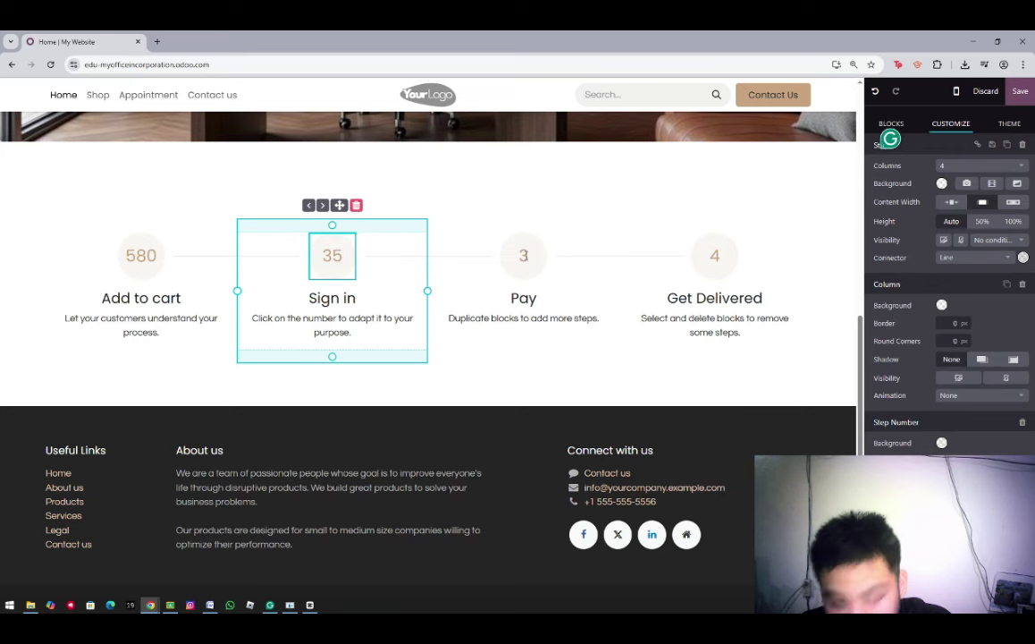
double_click(523, 257)
text(120)
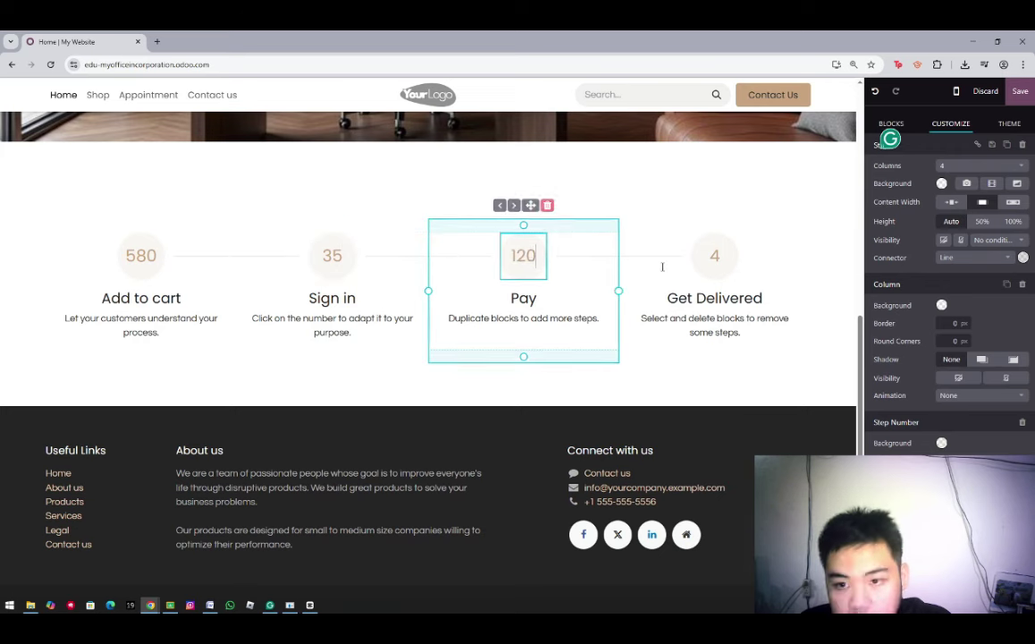
double_click(715, 256)
text(8)
Delete the descriptions under all four steps
triple_click(714, 325)
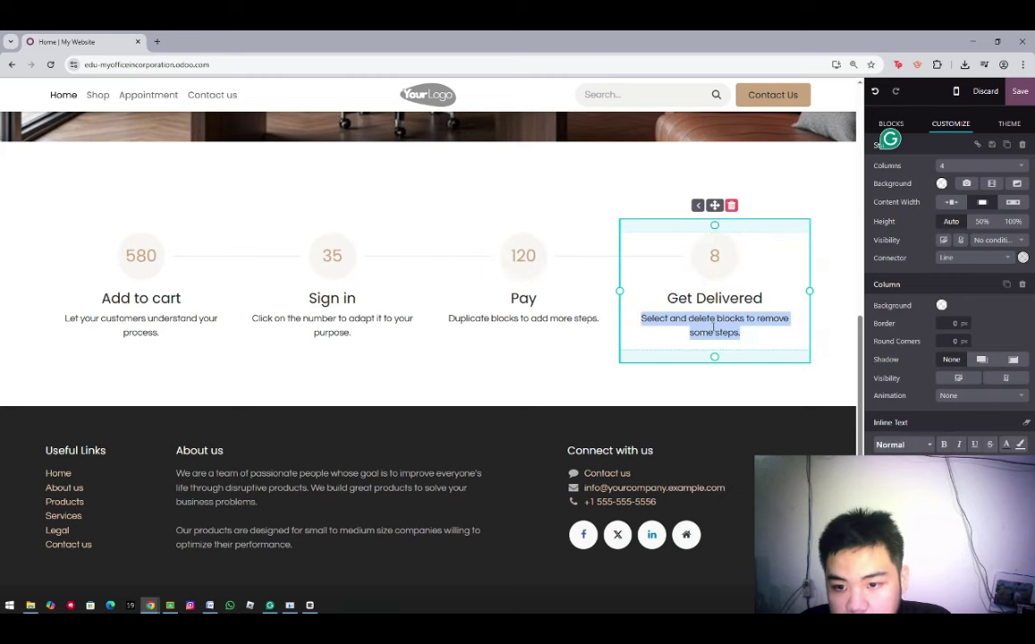
key(BackSpace)
click(562, 317)
key(BackSpace)
drag(468, 317, 599, 322)
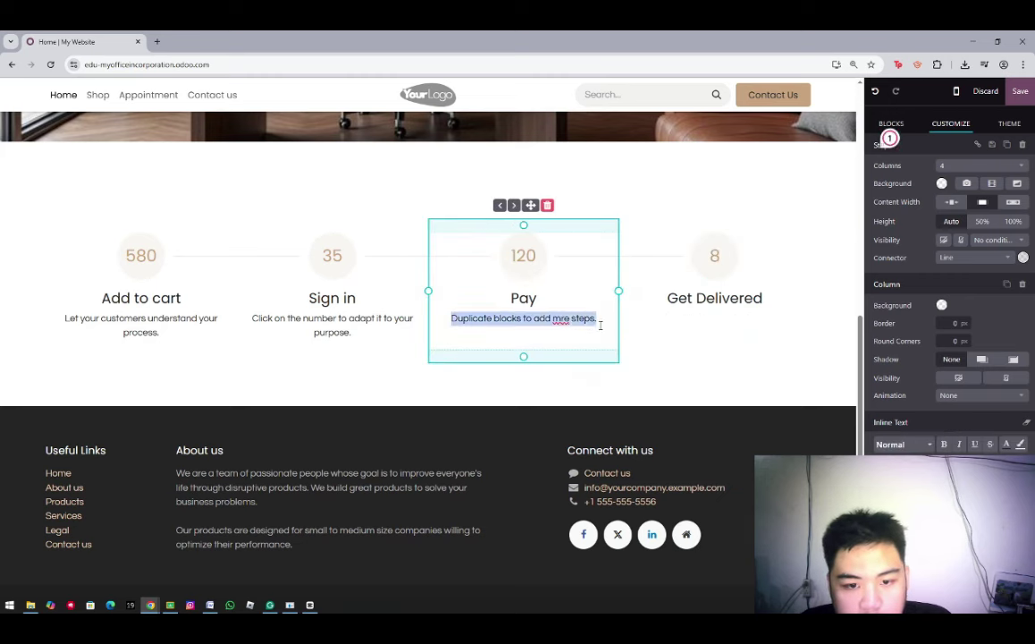
key(BackSpace)
drag(253, 317, 392, 331)
key(BackSpace)
drag(65, 317, 192, 339)
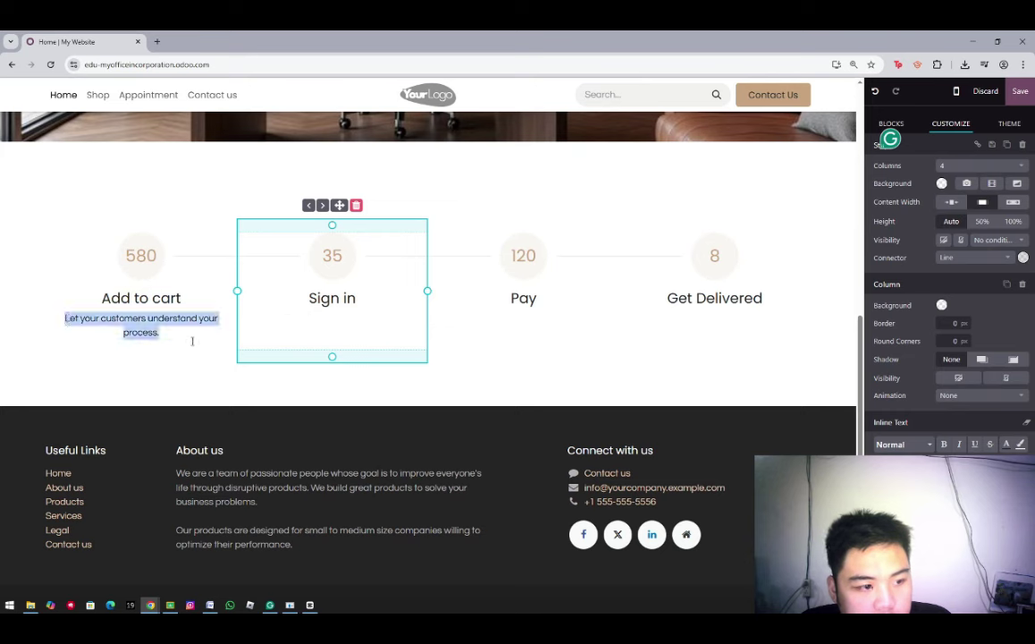
key(BackSpace)
Rename the step headings to Customers, Employees, Designed Products and Shops
triple_click(153, 297)
text(Customers)
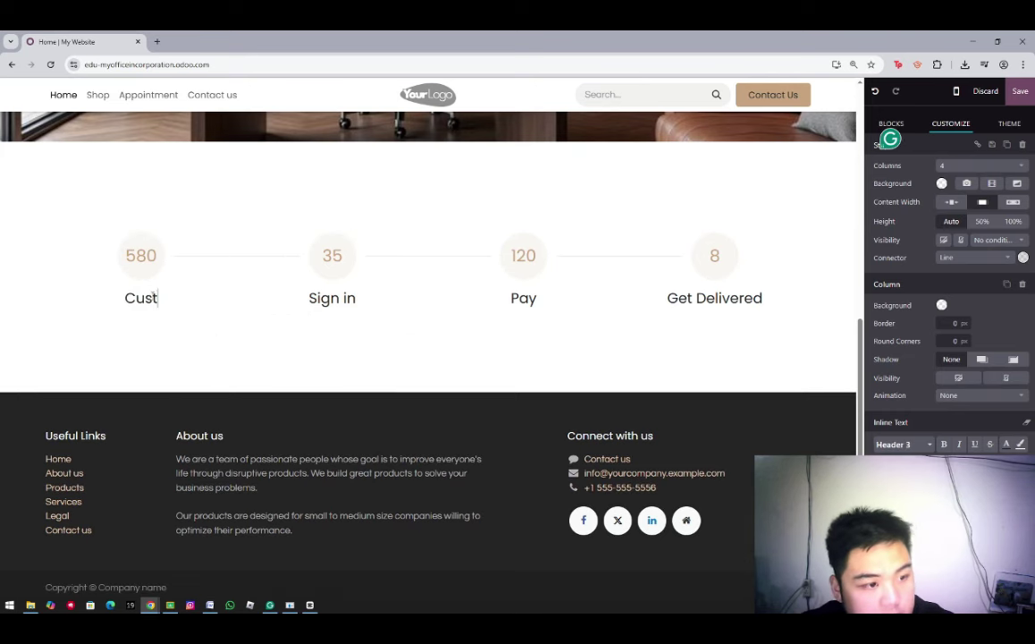
triple_click(342, 306)
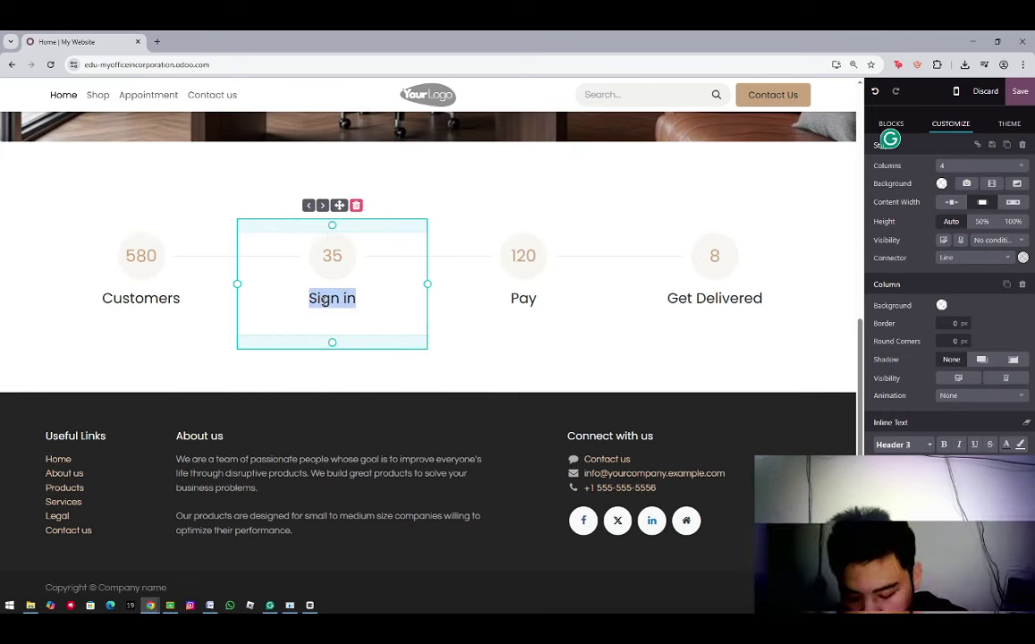
key(BackSpace)
text(Employee)
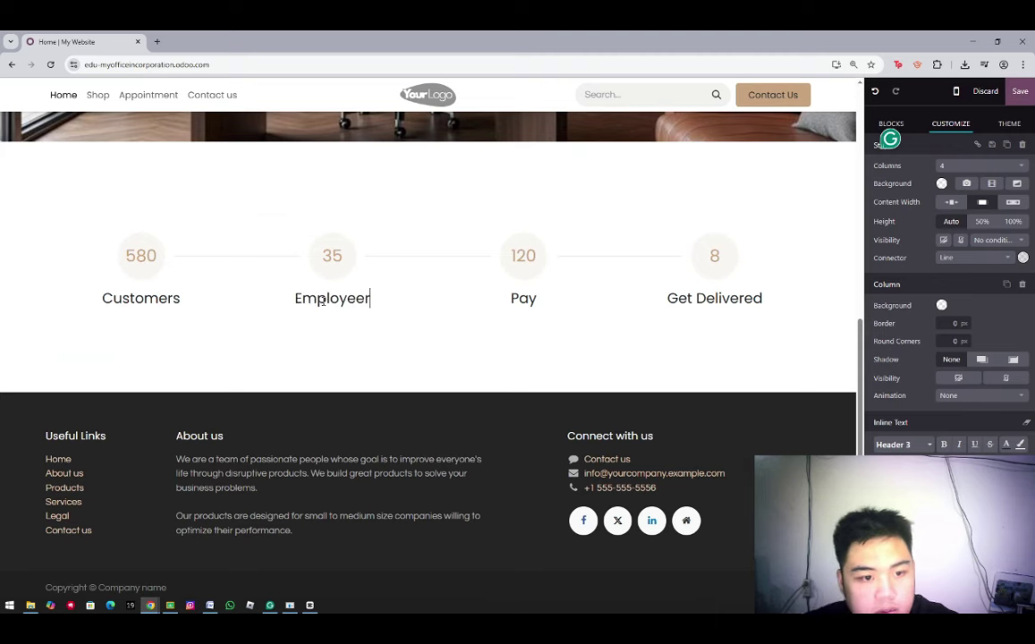
key(F12)
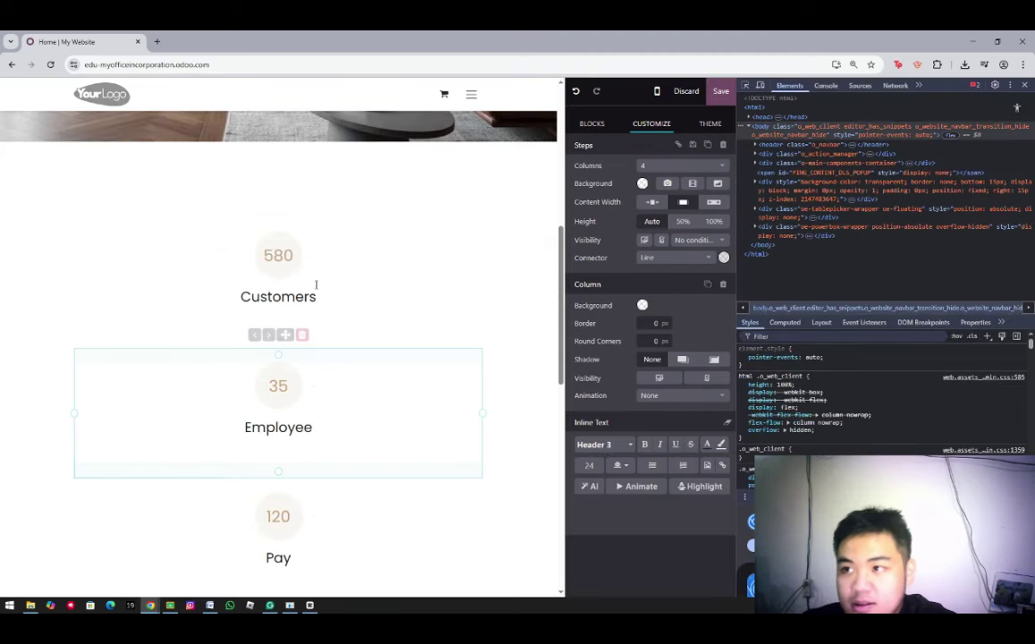
key(F12)
text(s)
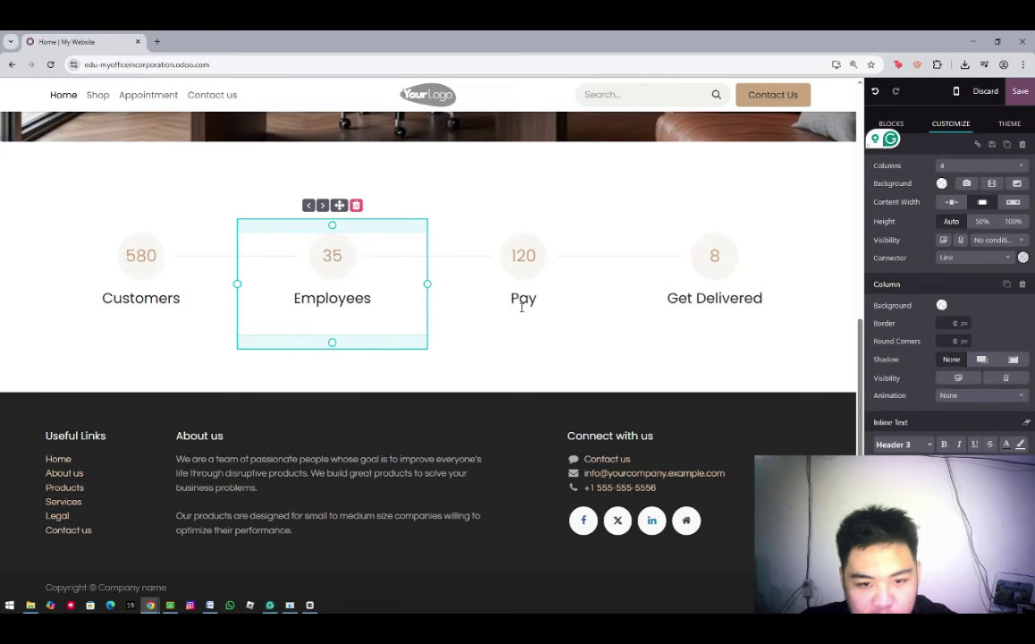
double_click(523, 299)
text(Designe)
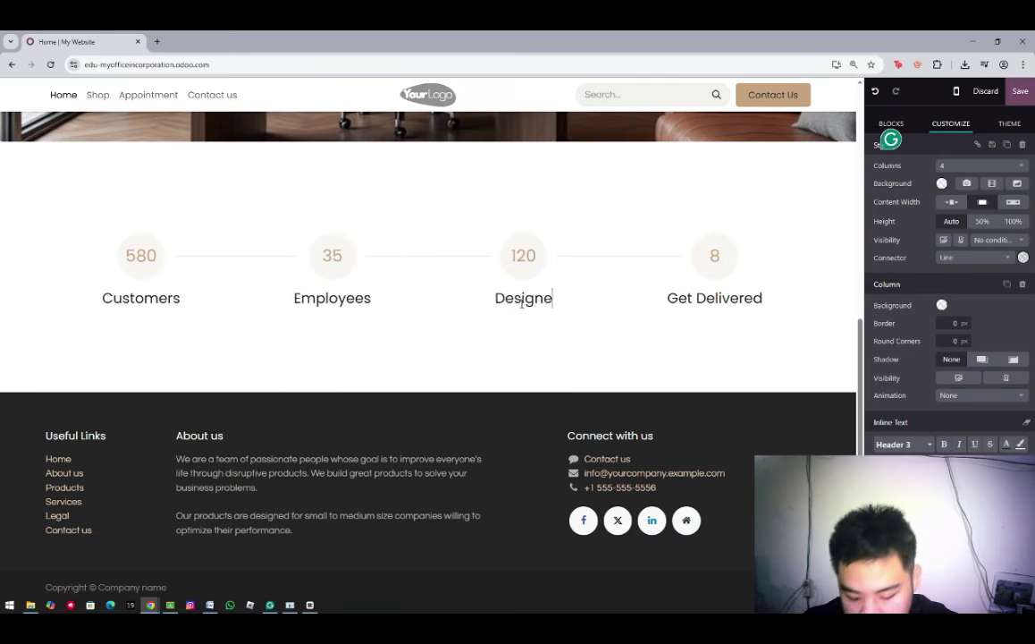
text(d Products)
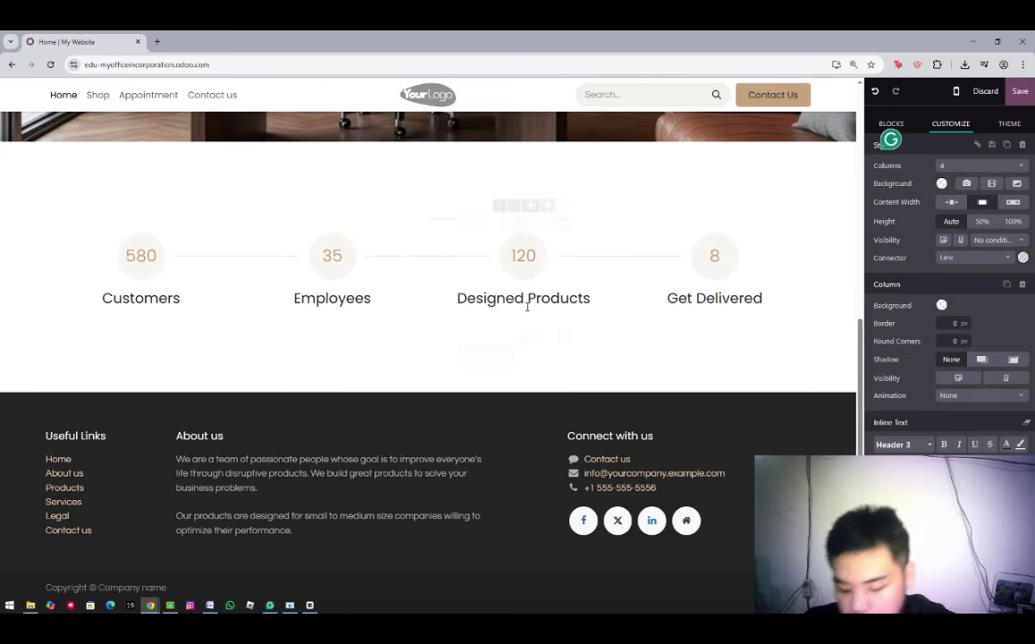
click(667, 298)
drag(667, 297, 762, 297)
text(Shops)
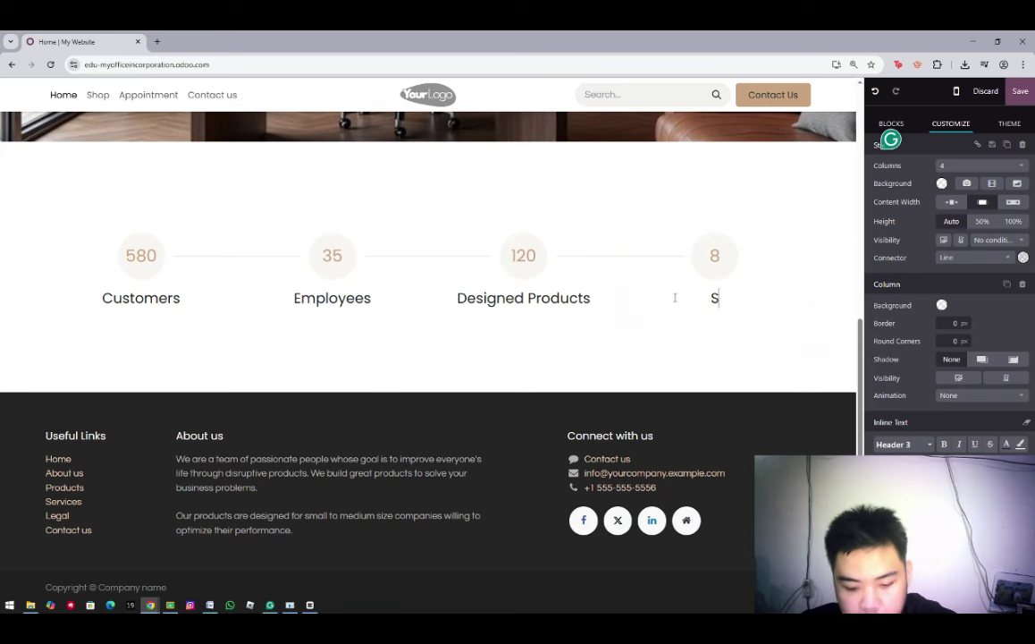
Select the stats section, then drag a Columns block above the footer
click(125, 255)
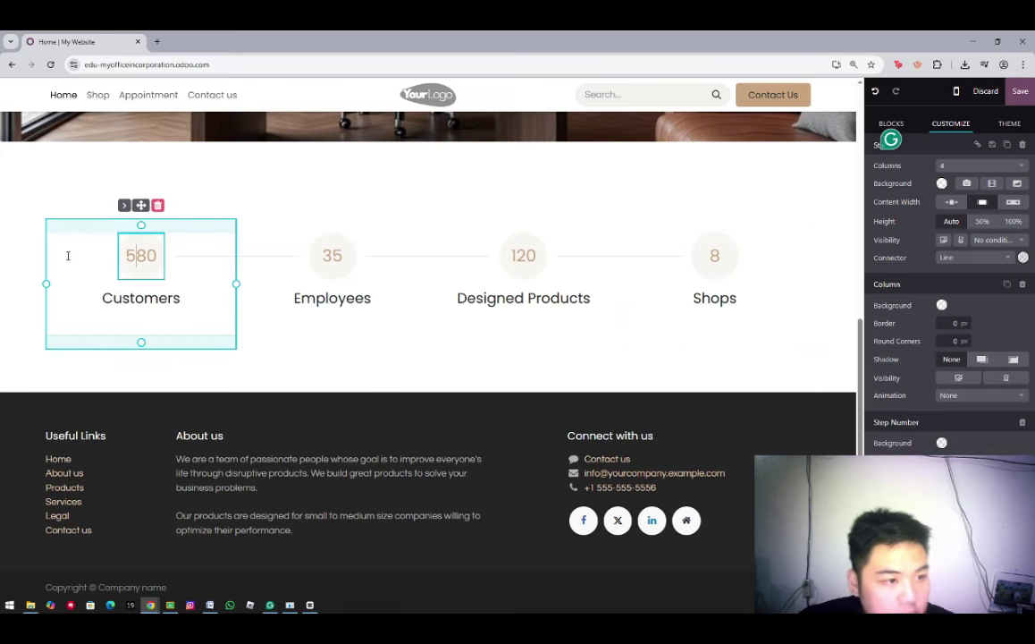
click(223, 194)
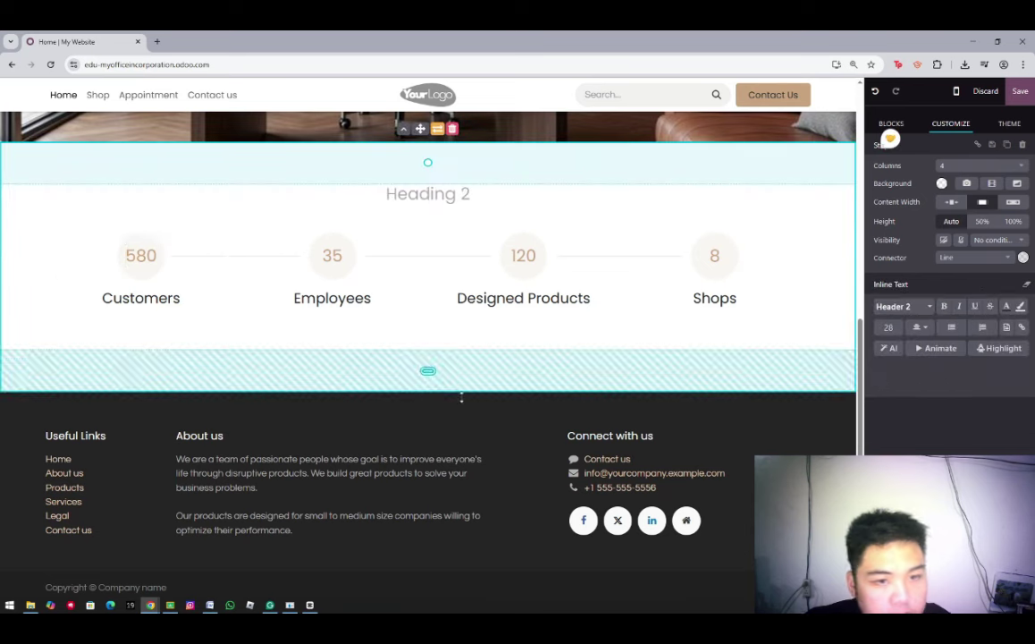
click(509, 441)
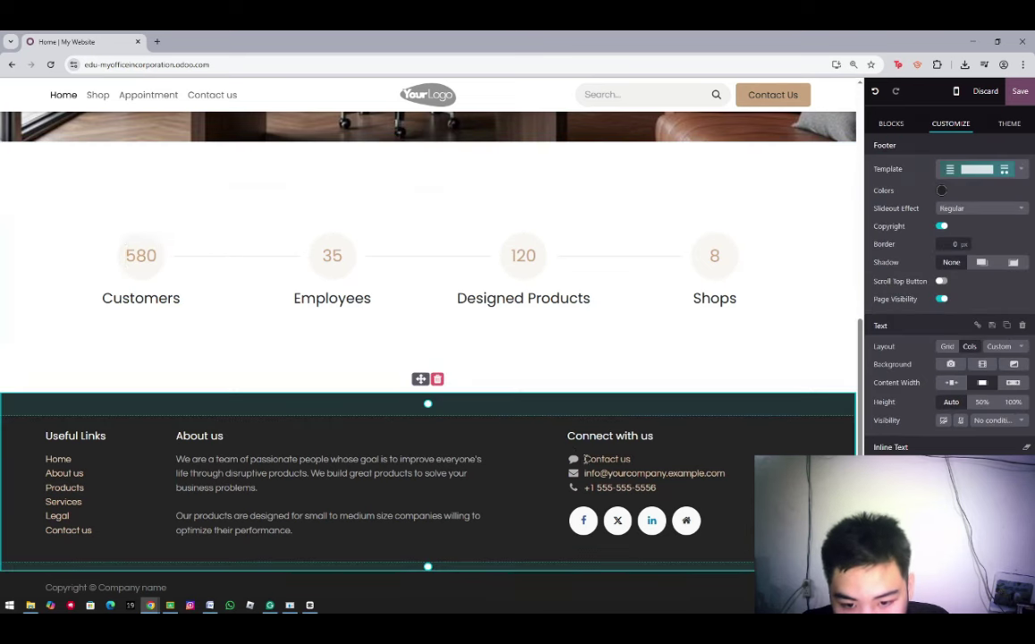
click(606, 458)
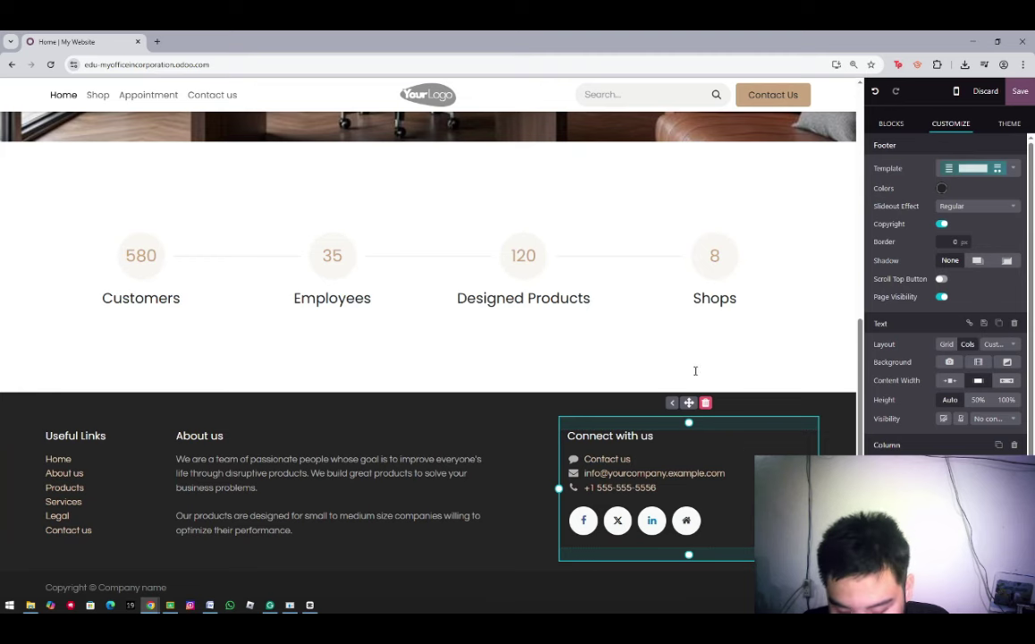
click(891, 122)
drag(946, 183, 635, 399)
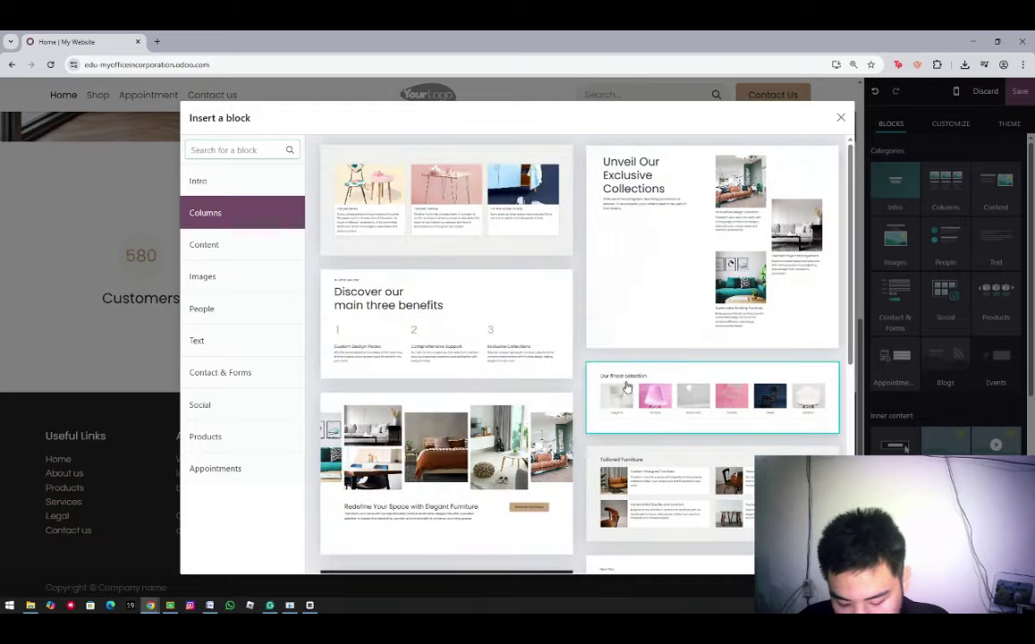
Insert the three-card Columns layout and dismiss the Oops error that follows
click(423, 227)
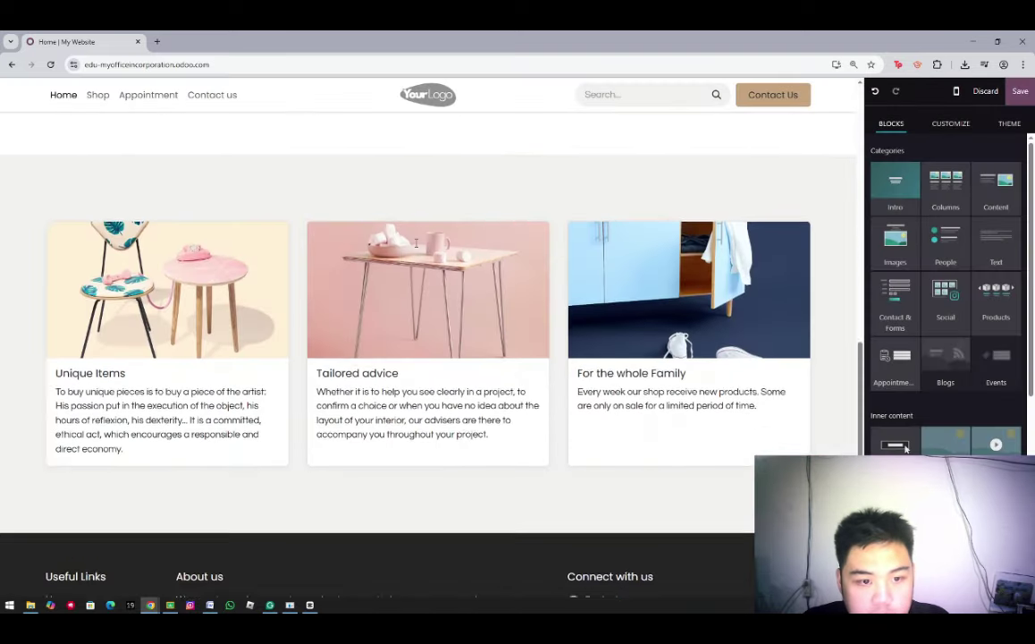
triple_click(152, 394)
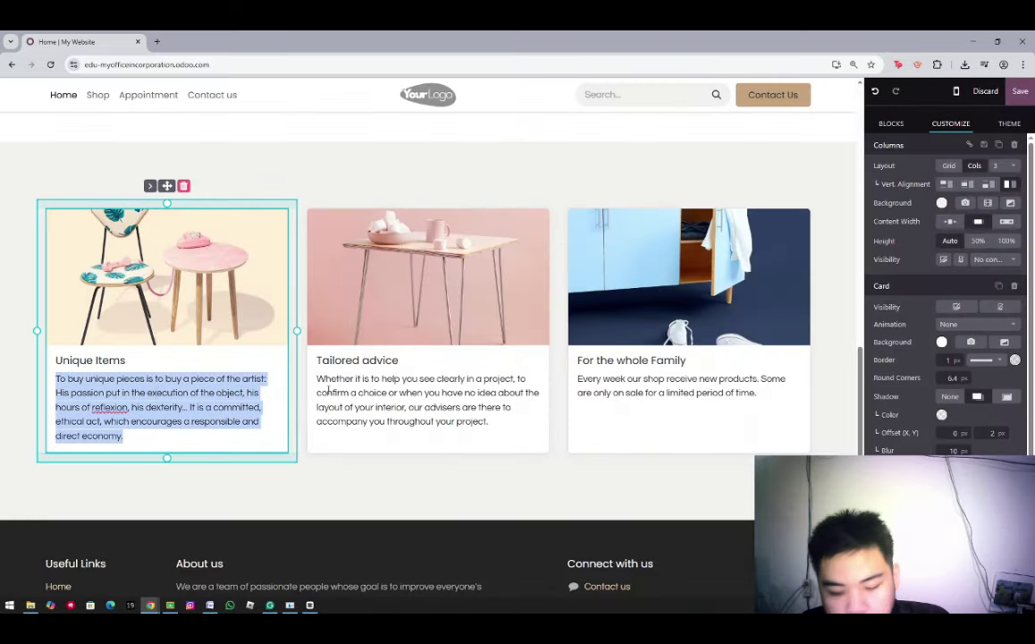
key(ctrl+z)
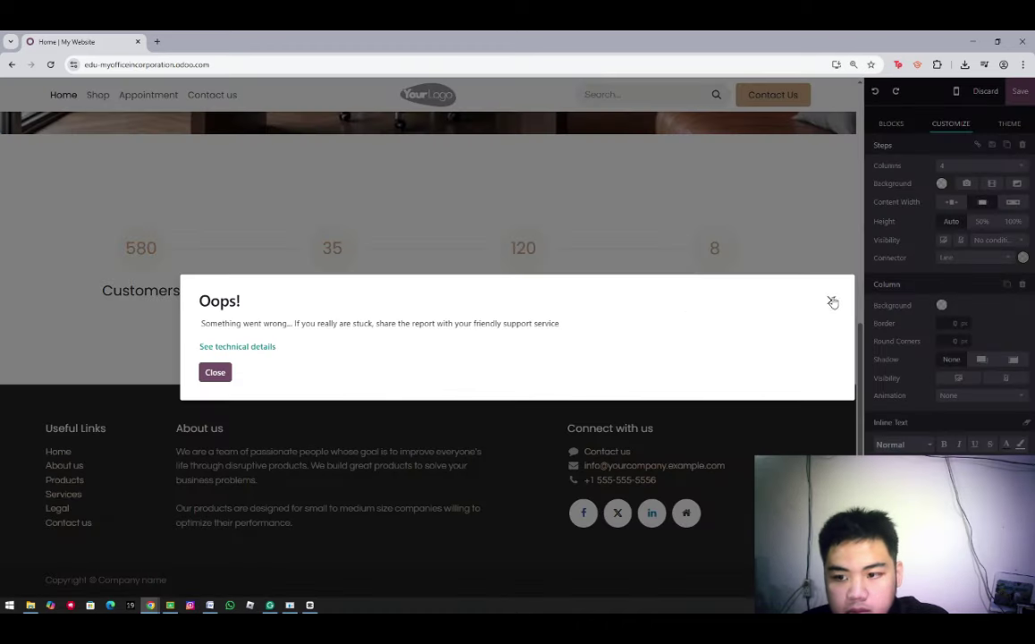
click(832, 301)
Drag Columns above the footer again and insert the three-card layout
click(892, 123)
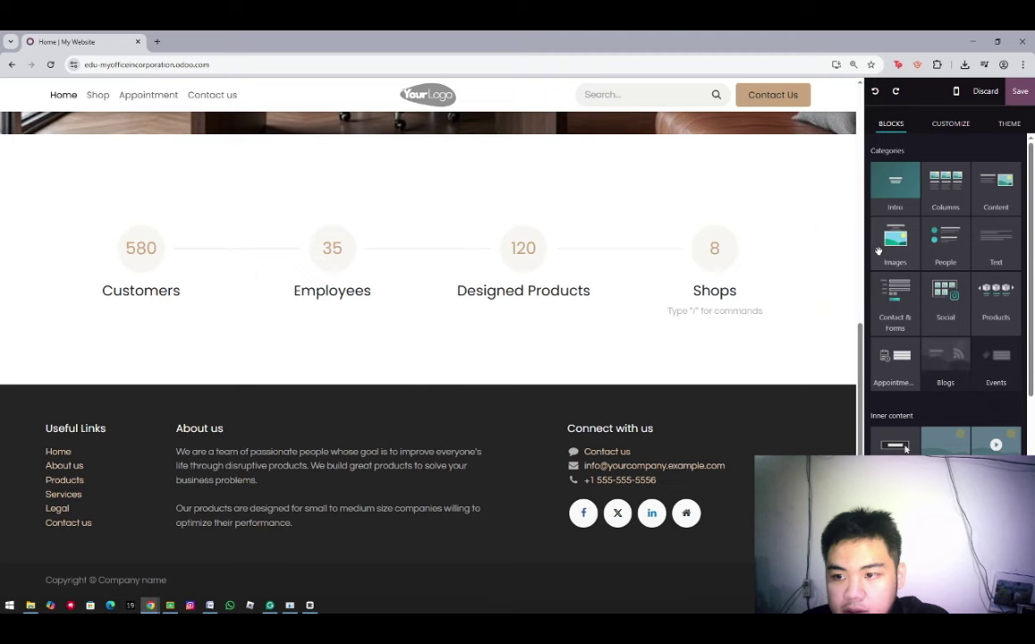
click(949, 193)
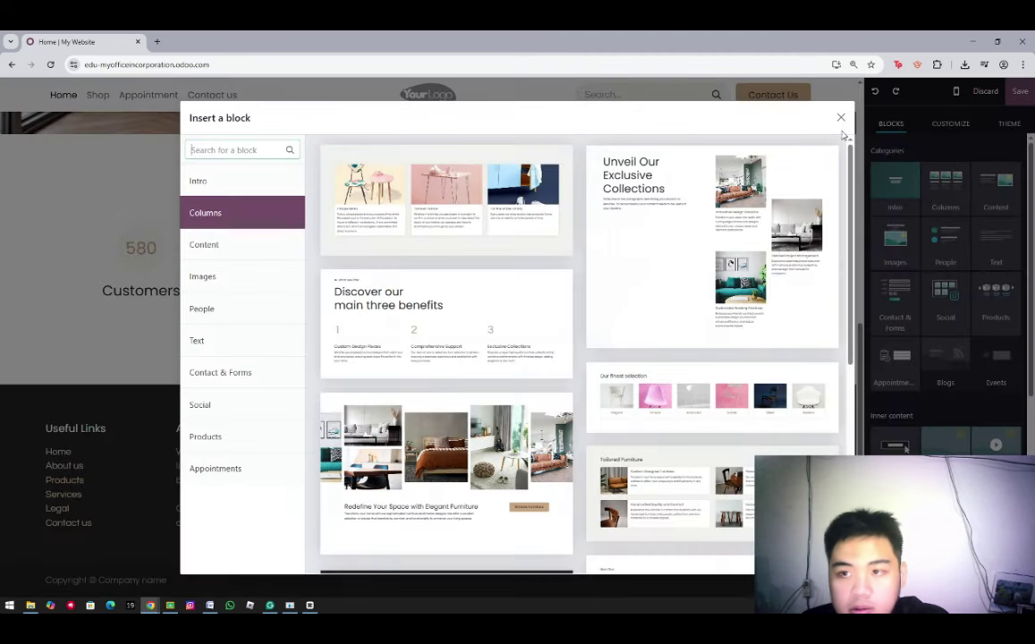
key(Escape)
drag(946, 188, 548, 379)
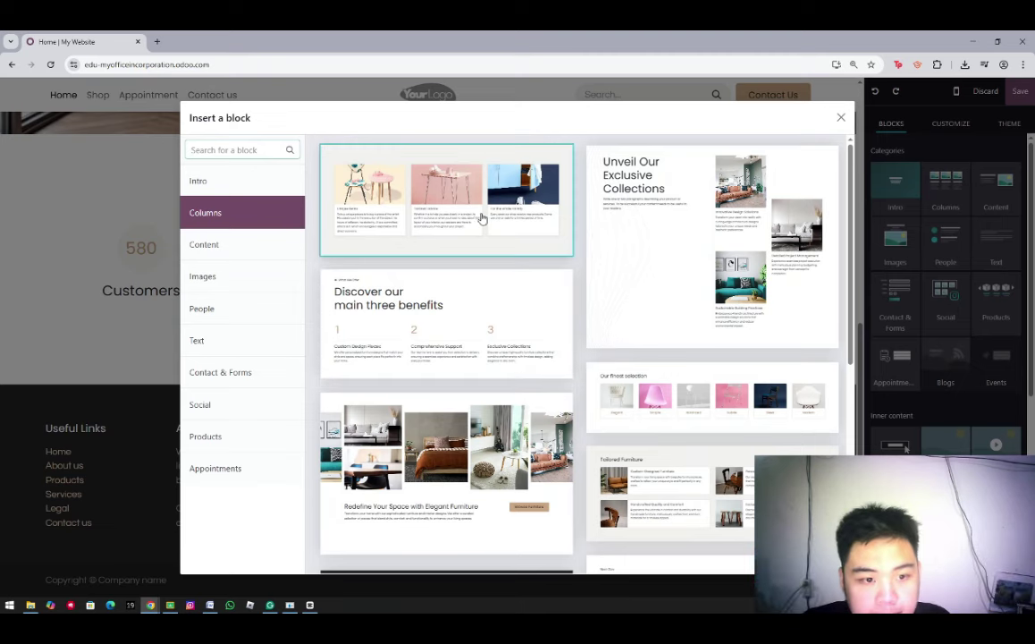
click(481, 219)
triple_click(366, 361)
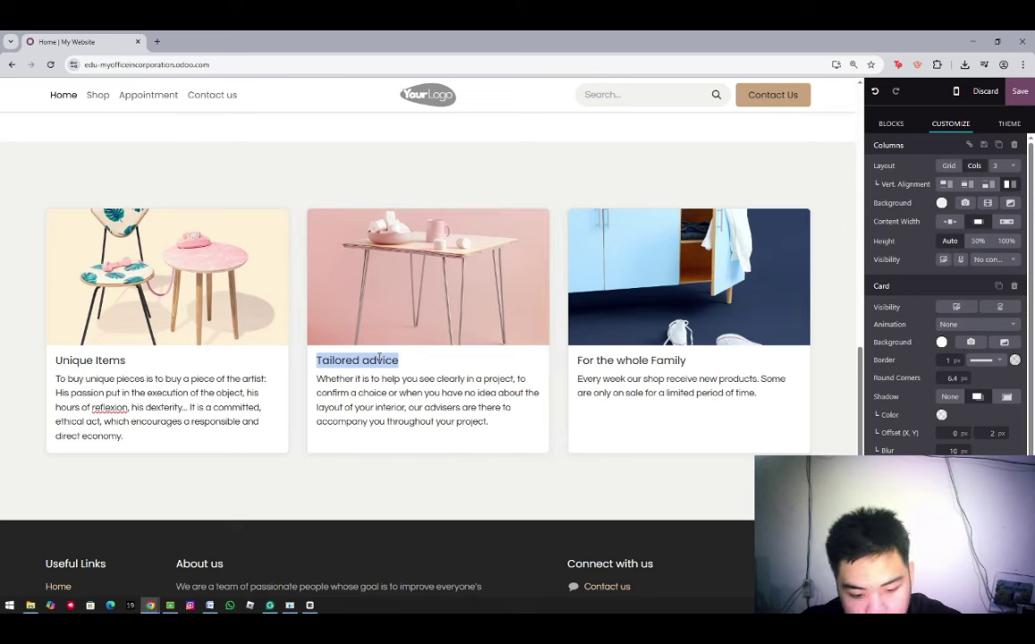
Retitle the cards We design, We Manufacture and You Customize
text(We design)
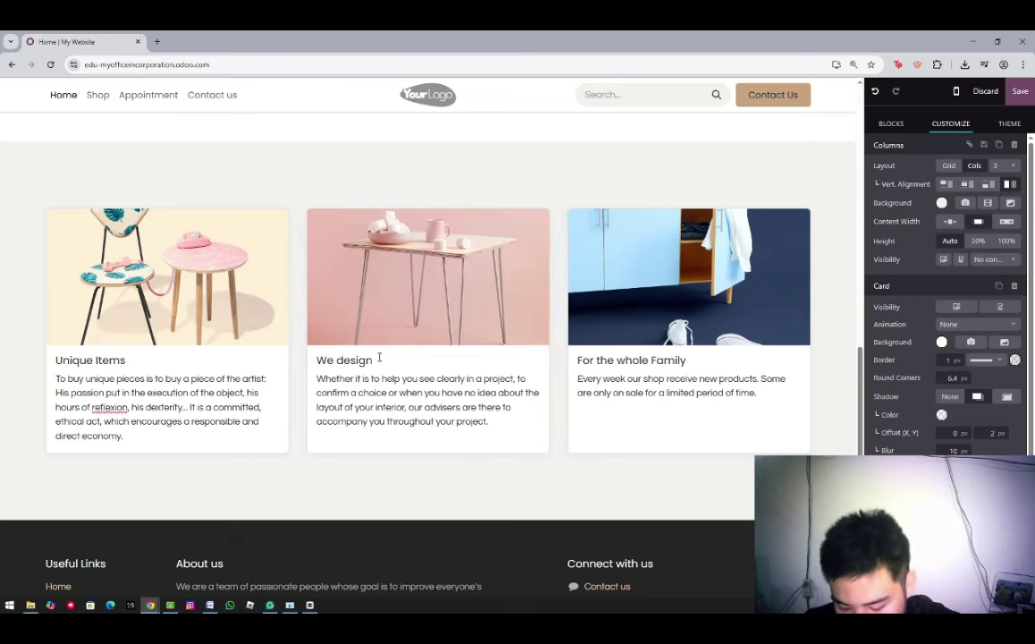
click(379, 357)
triple_click(629, 360)
text(We Manufact)
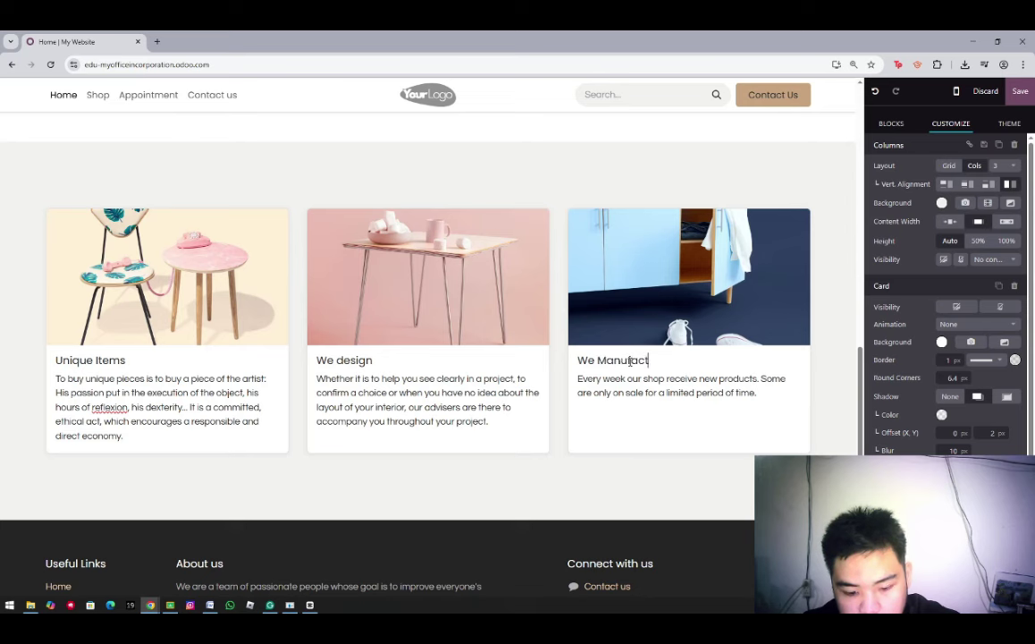
text(ure)
triple_click(106, 359)
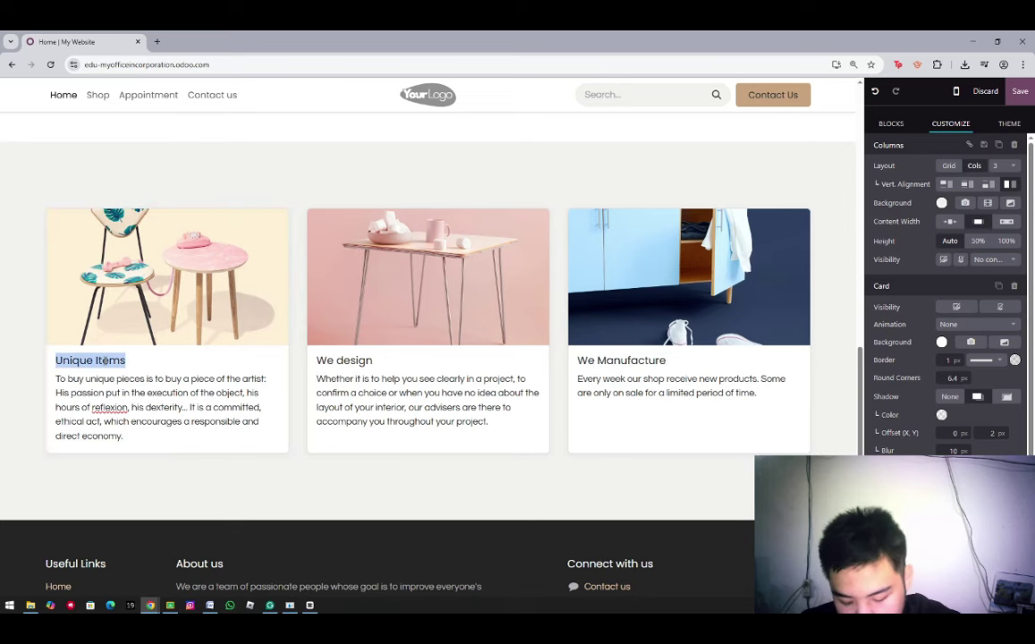
text(You Customize)
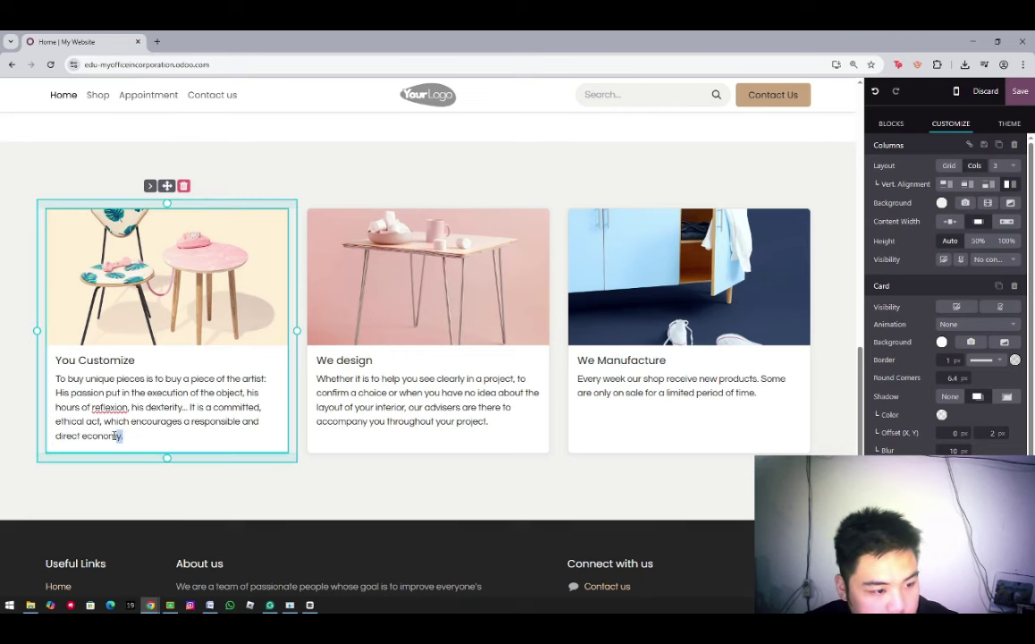
Delete the You Customize card's description and centre its heading
drag(123, 435, 60, 379)
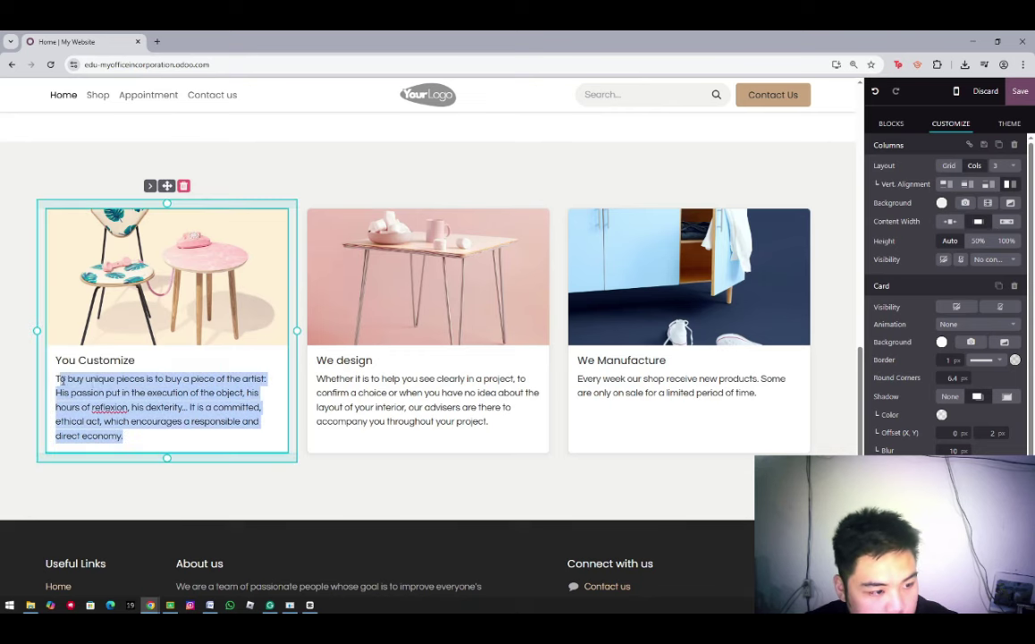
key(BackSpace)
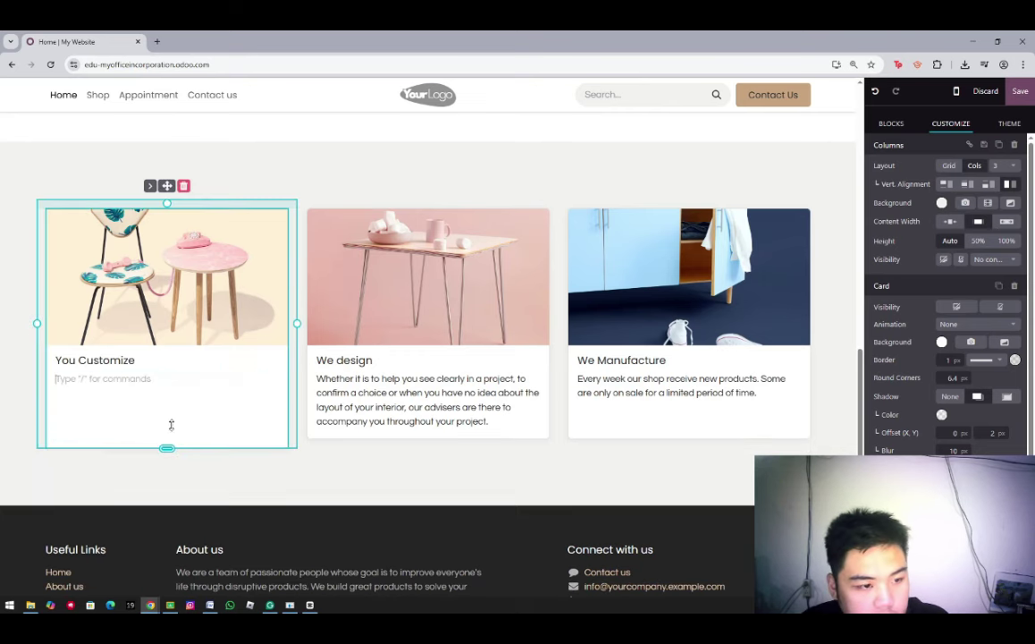
drag(51, 358, 198, 370)
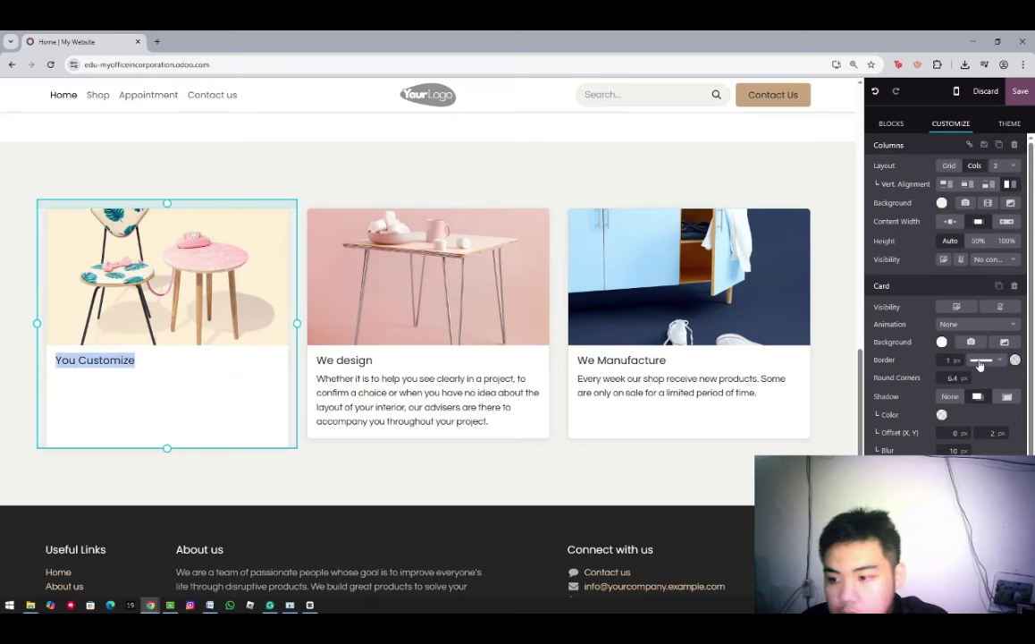
scroll(895, 408, down, 1)
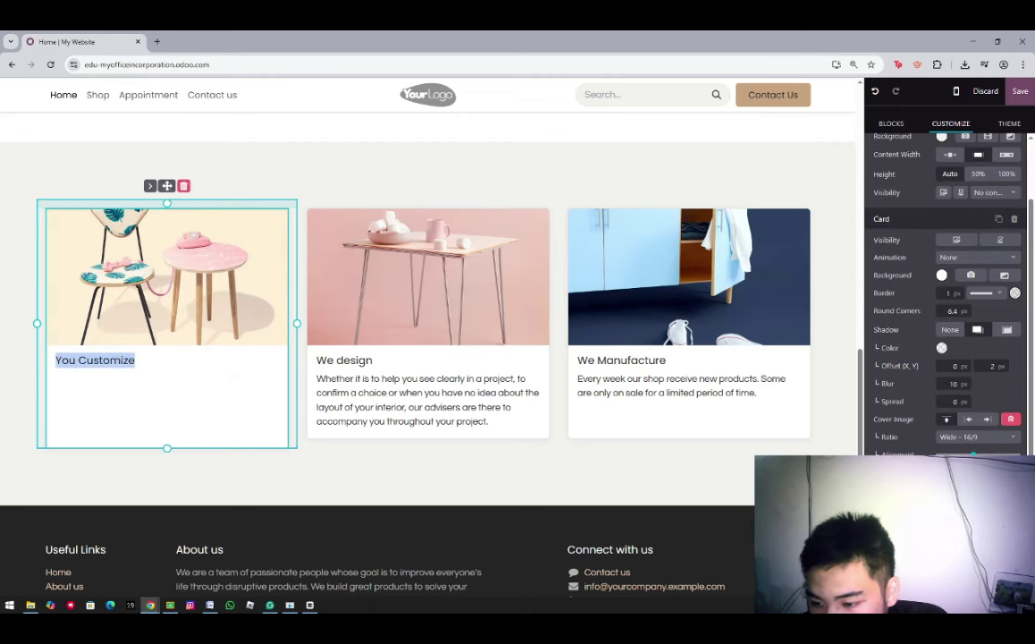
click(964, 563)
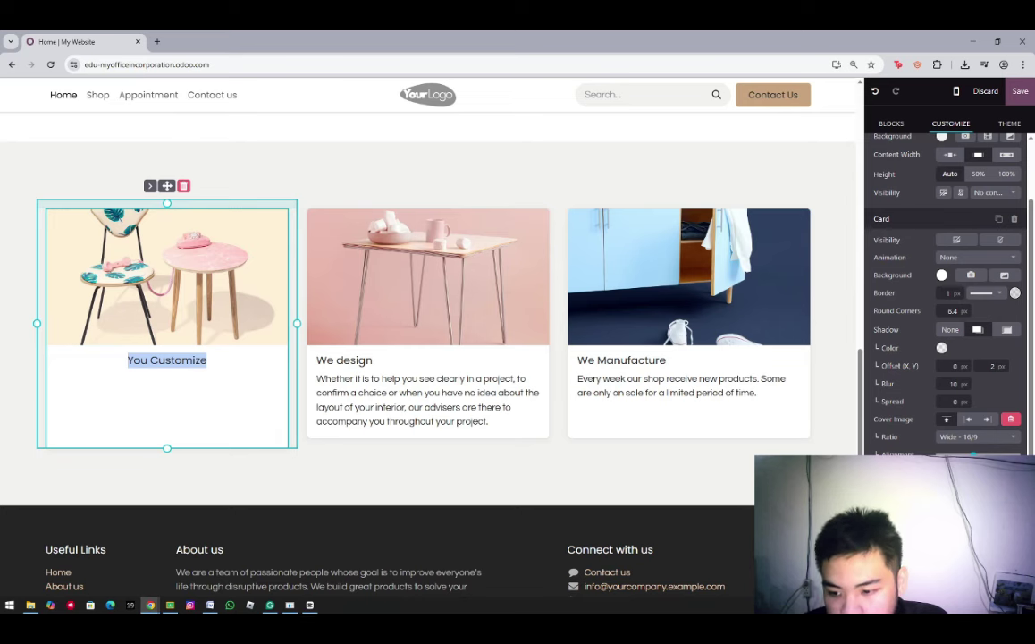
click(354, 392)
Delete the We design and We Manufacture descriptions and centre both titles
drag(317, 378, 489, 421)
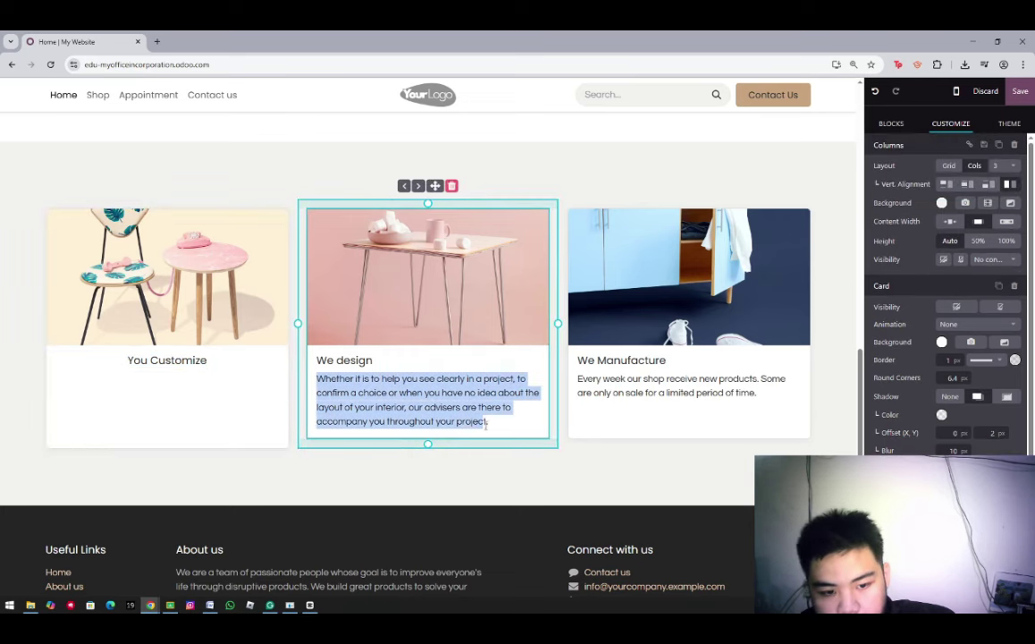
key(BackSpace)
drag(291, 360, 396, 360)
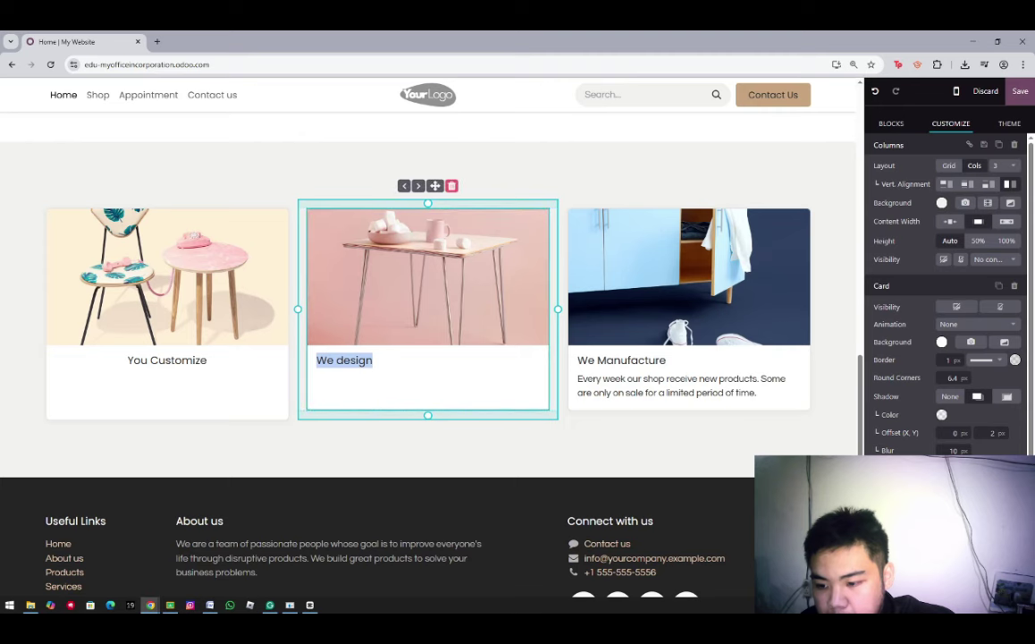
scroll(947, 295, down, 1)
click(948, 546)
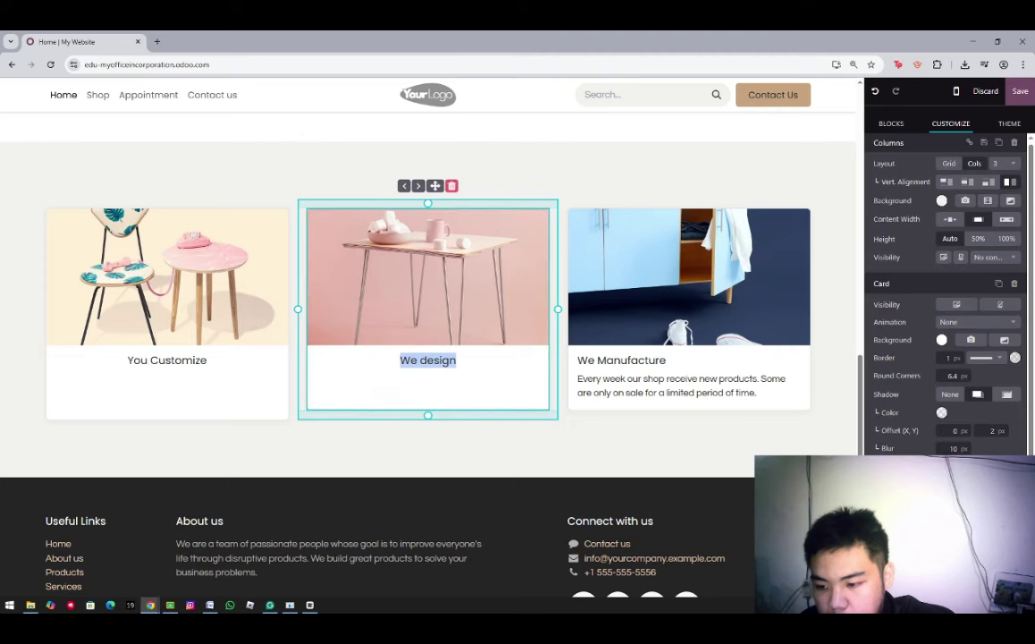
scroll(682, 454, down, 1)
triple_click(595, 325)
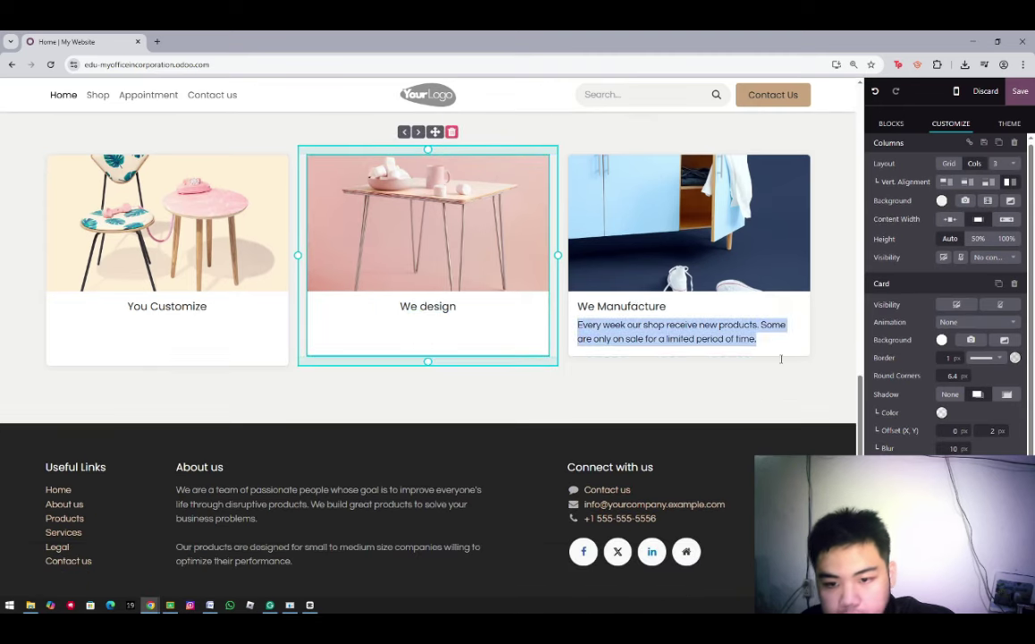
key(BackSpace)
triple_click(652, 305)
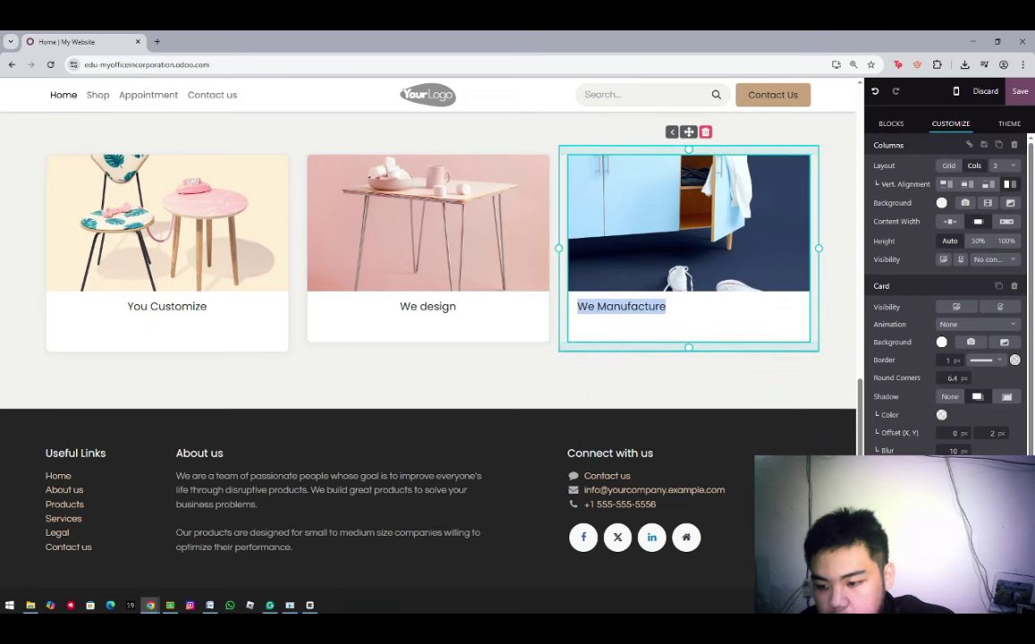
click(952, 568)
click(952, 586)
Give We Manufacture, We design and You Customize a larger Display text size
scroll(952, 572, down, 1)
click(912, 460)
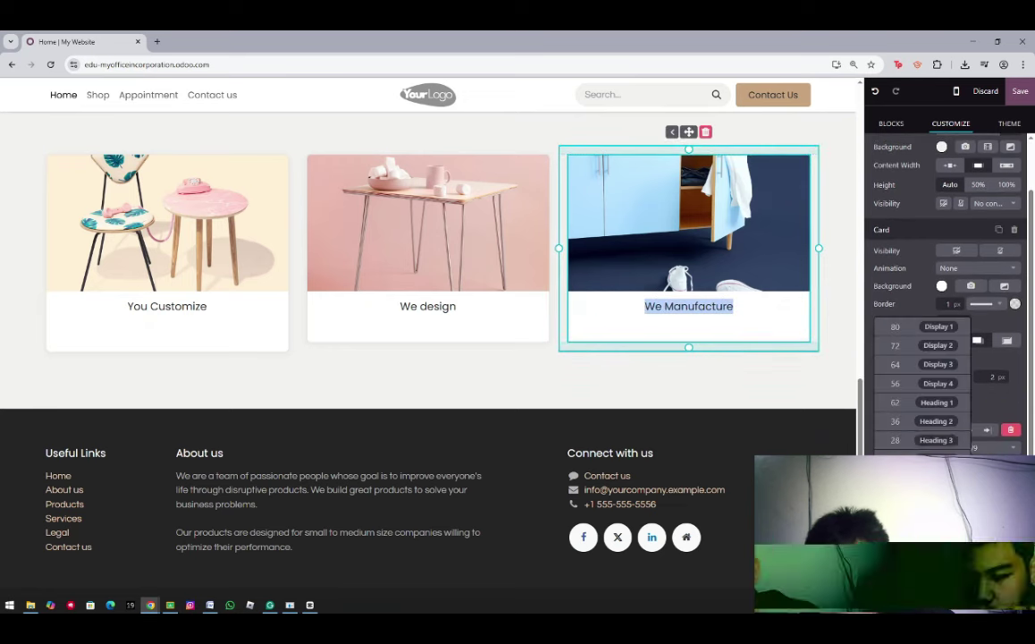
click(914, 438)
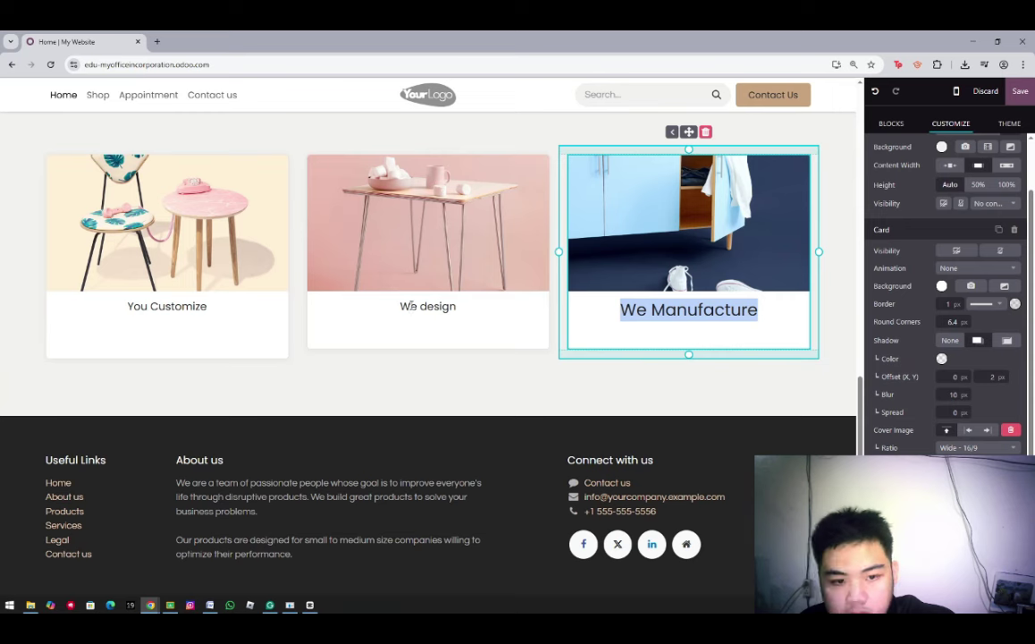
triple_click(411, 306)
click(910, 572)
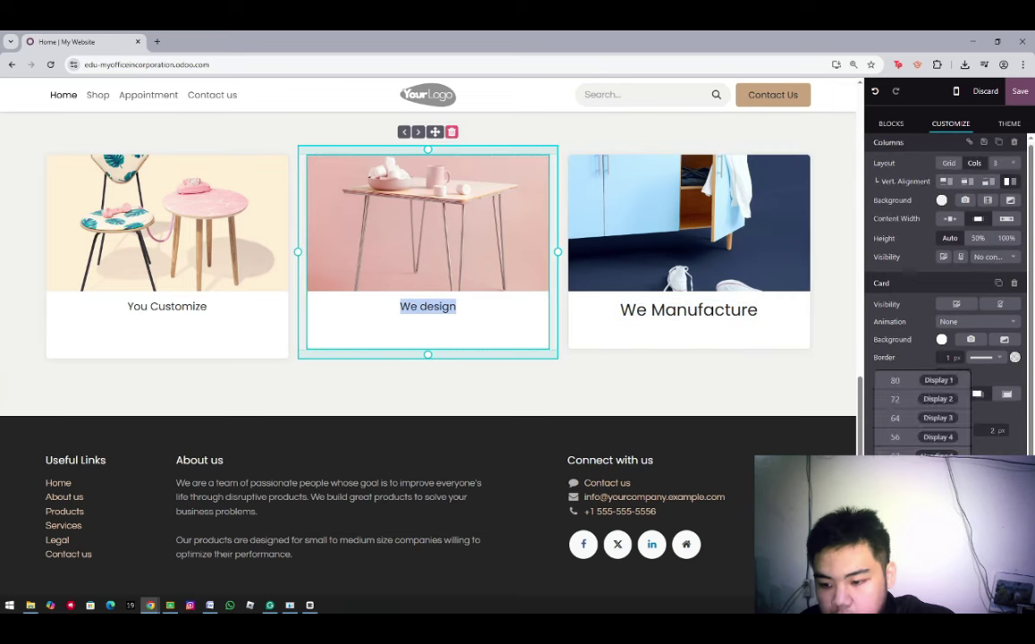
click(938, 437)
drag(127, 305, 207, 306)
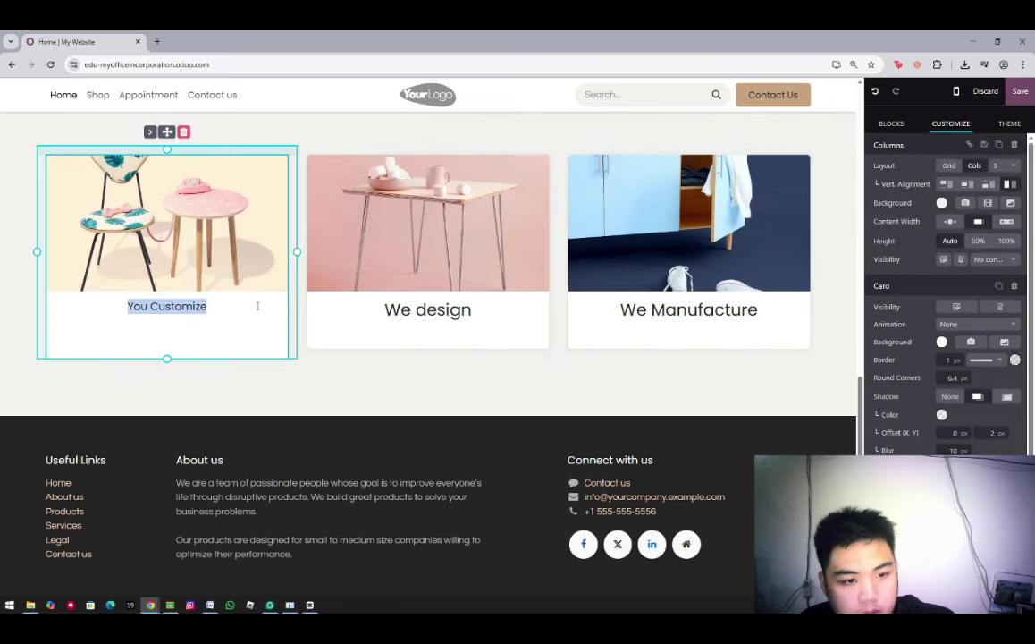
click(910, 572)
click(934, 507)
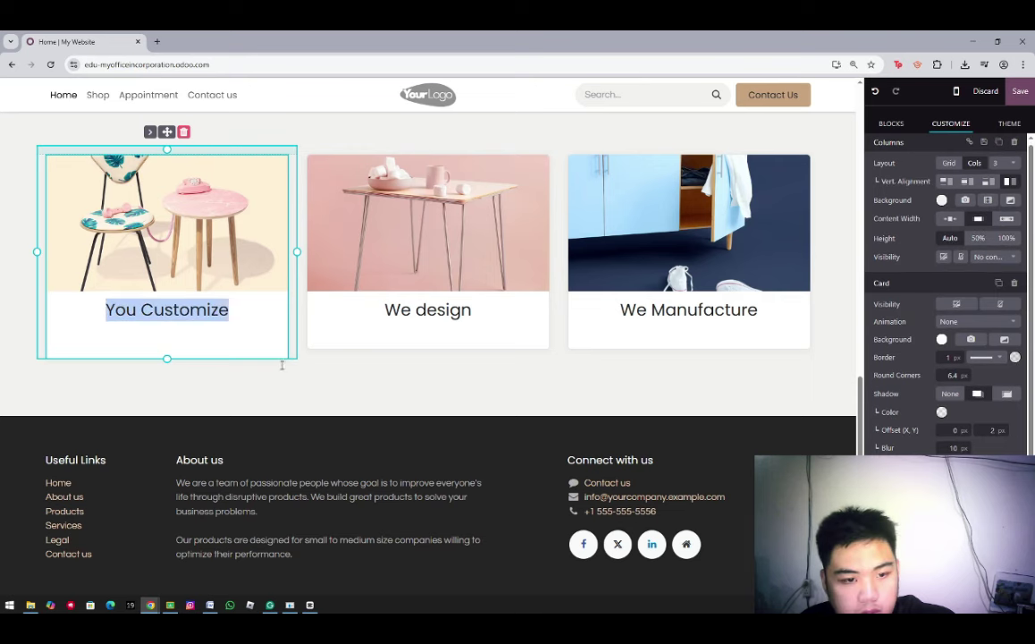
click(242, 342)
drag(174, 338, 268, 237)
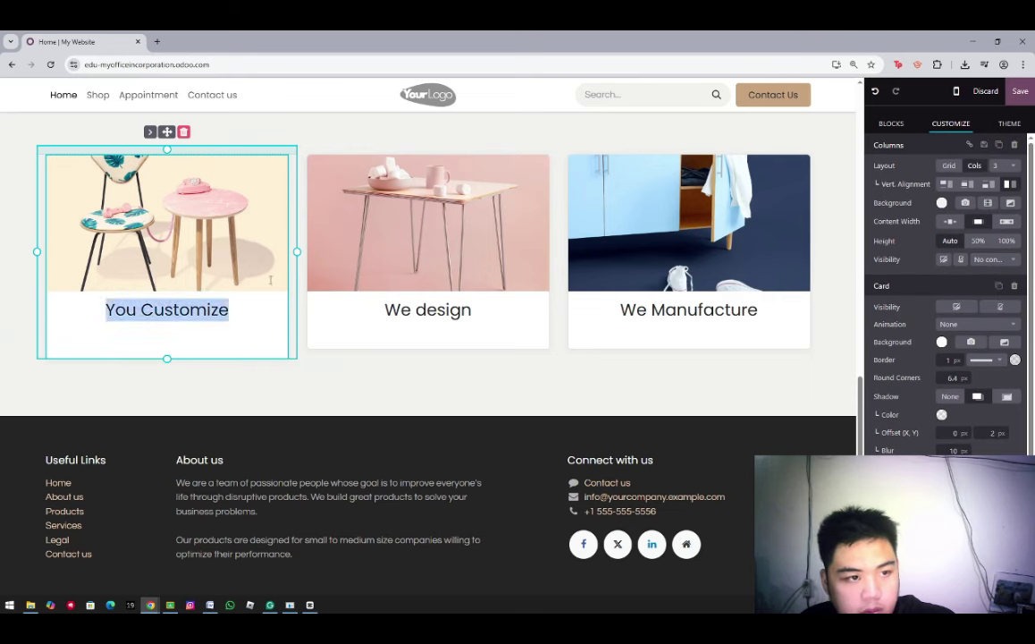
click(274, 223)
click(407, 334)
Replace the footer's contact e-mail with the company's e-mail address
click(539, 433)
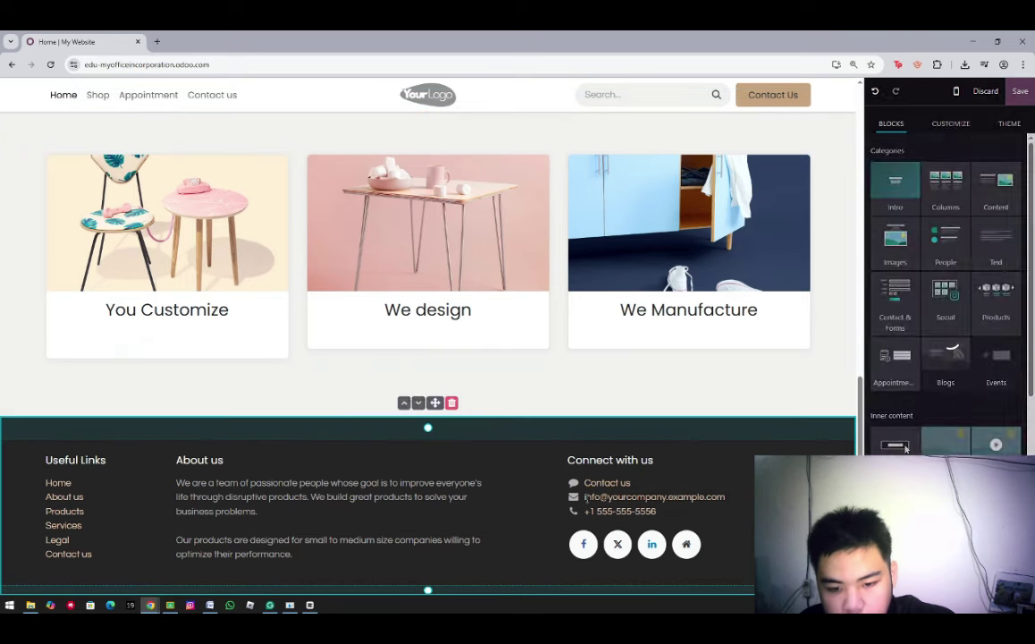
drag(584, 498, 729, 497)
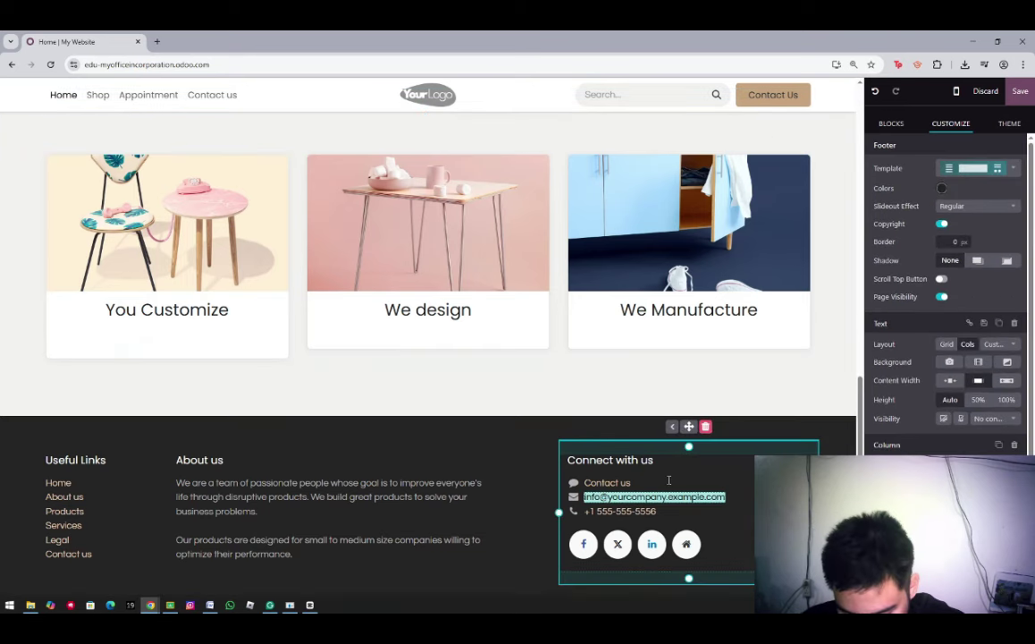
text(edu)
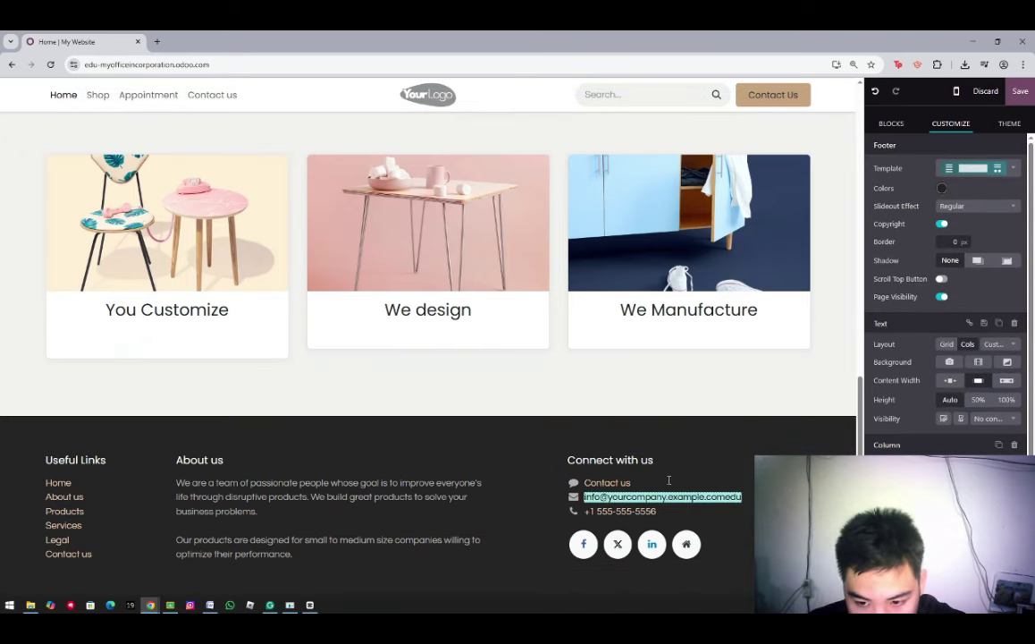
click(669, 480)
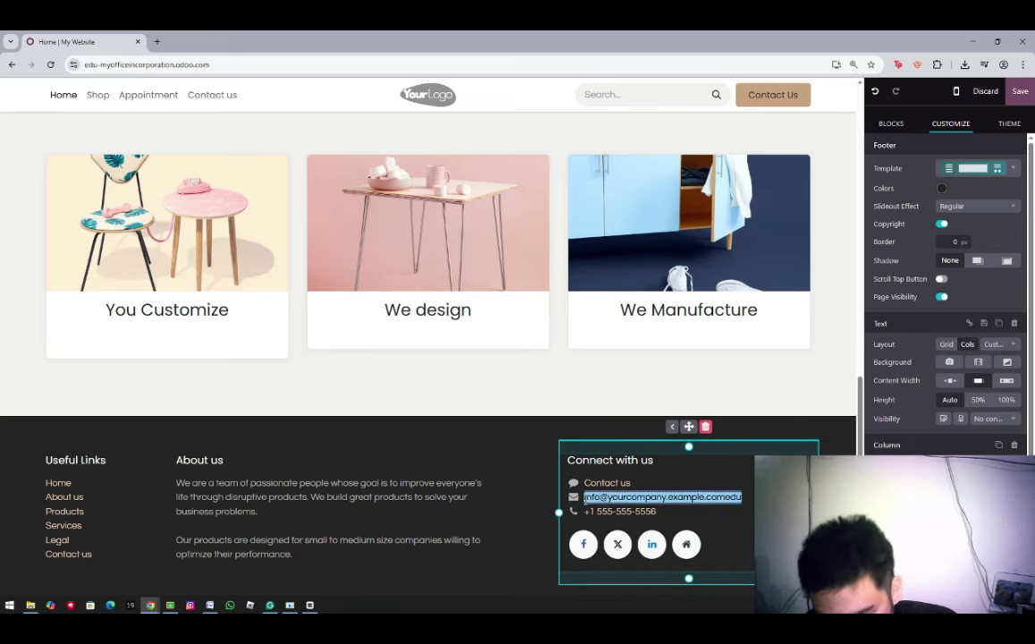
key(Delete)
key(Delete)
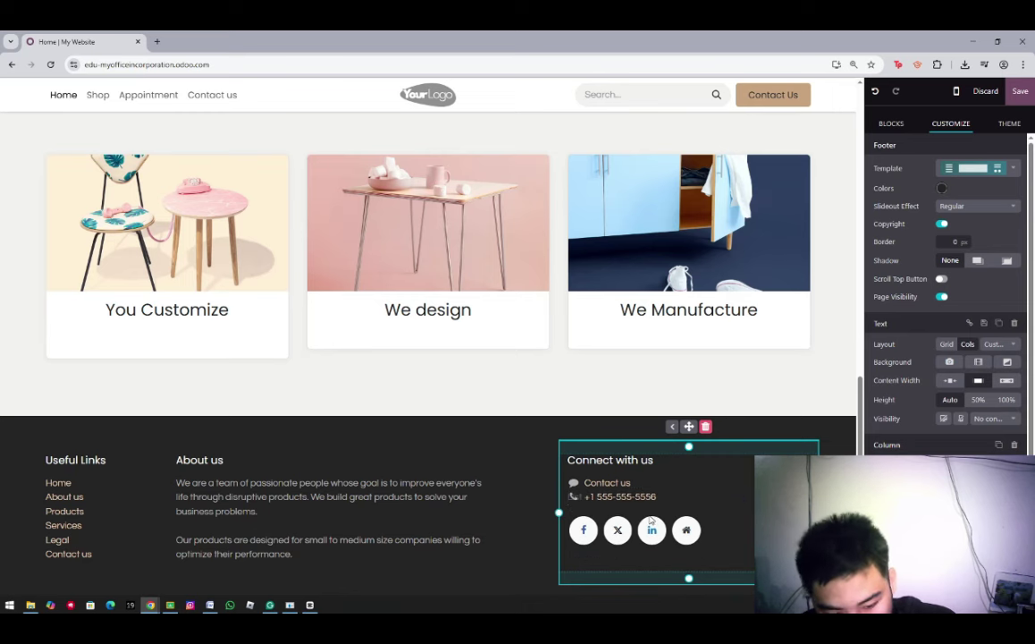
key(ctrl+z)
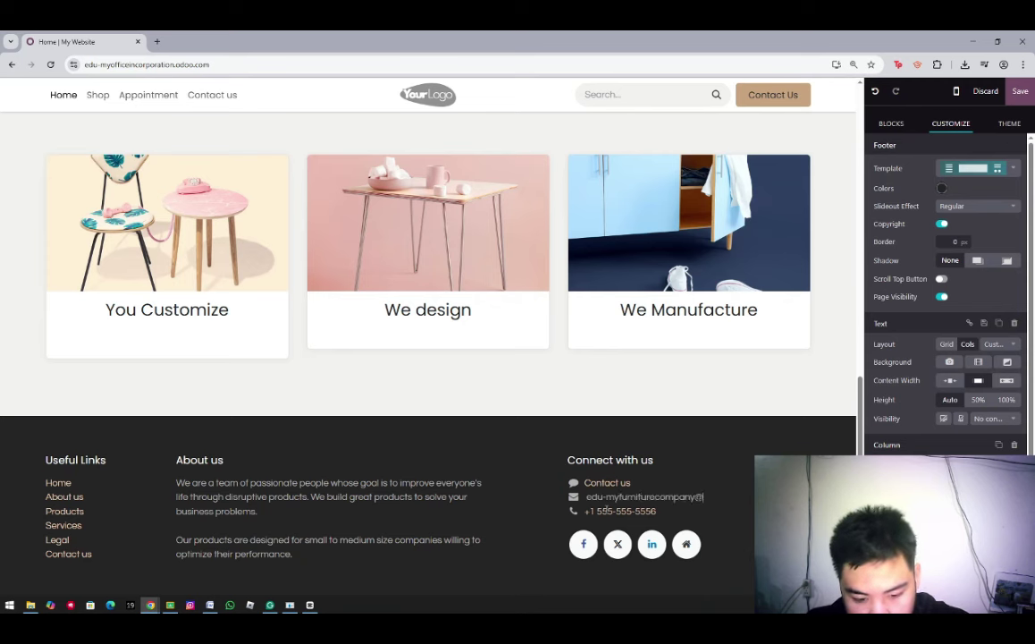
click(608, 509)
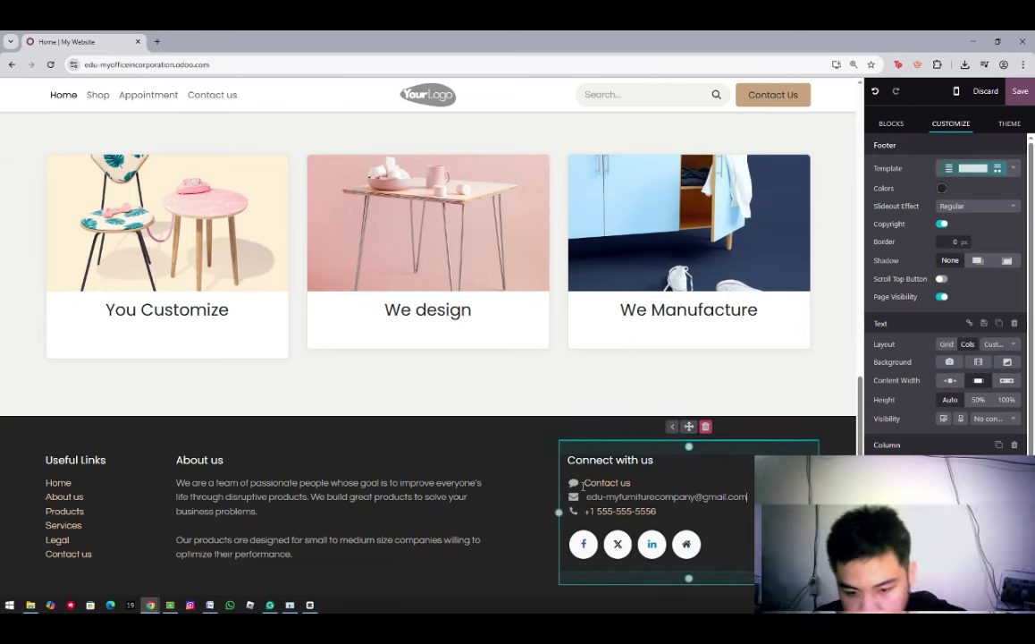
scroll(534, 493, down, 1)
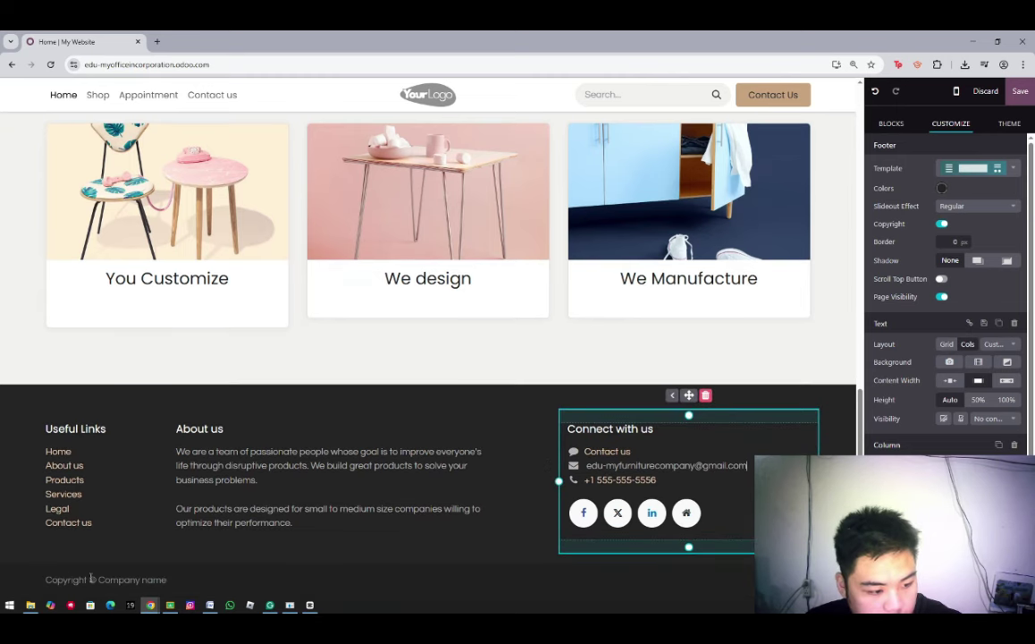
Replace the footer copyright line with the company e-mail text and save the homepage
drag(166, 579, 43, 579)
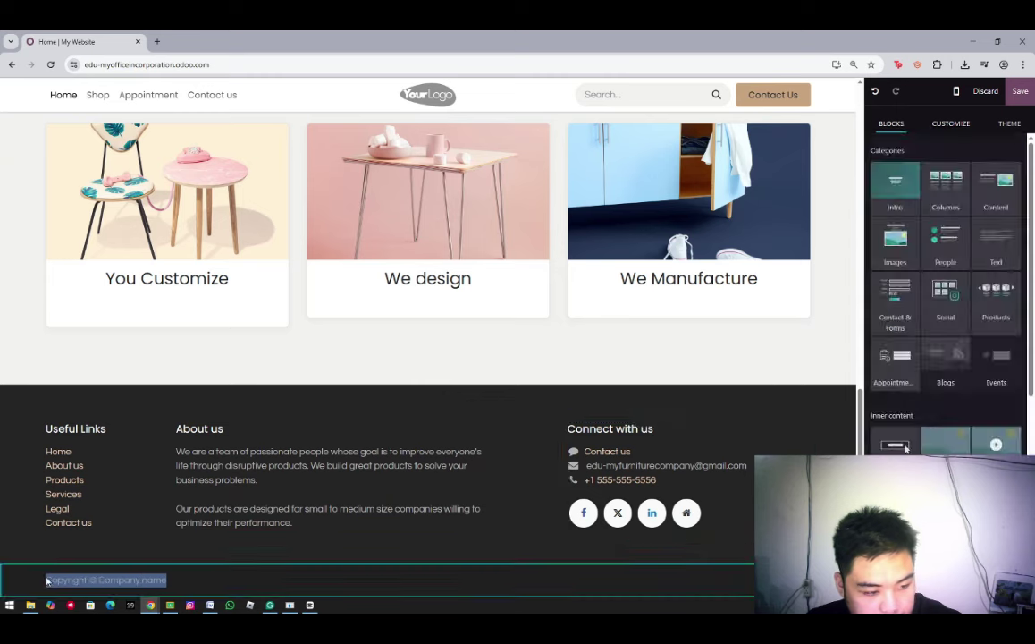
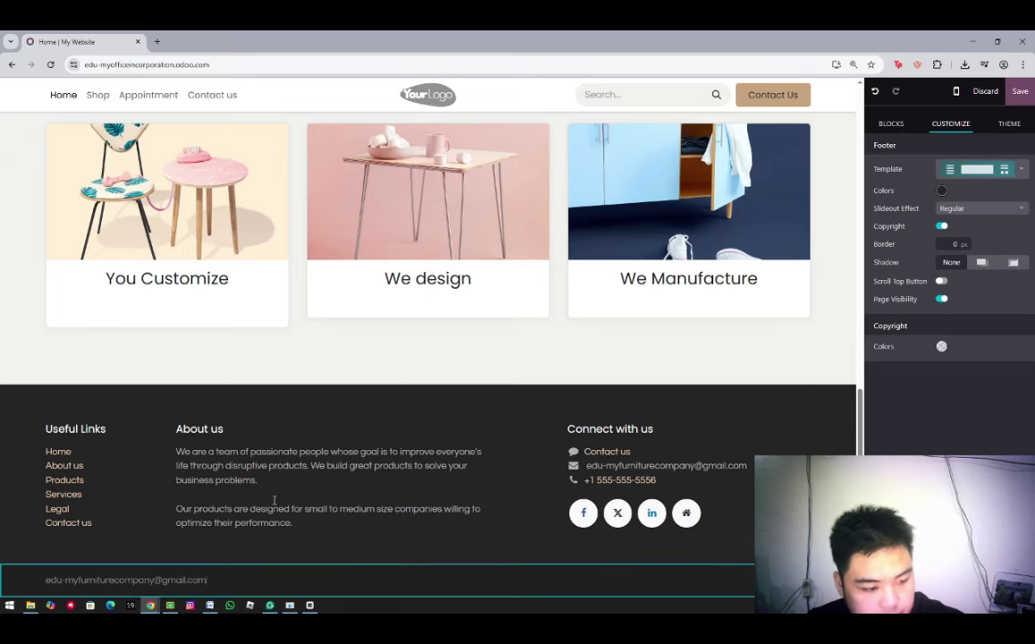
scroll(272, 501, up, 12)
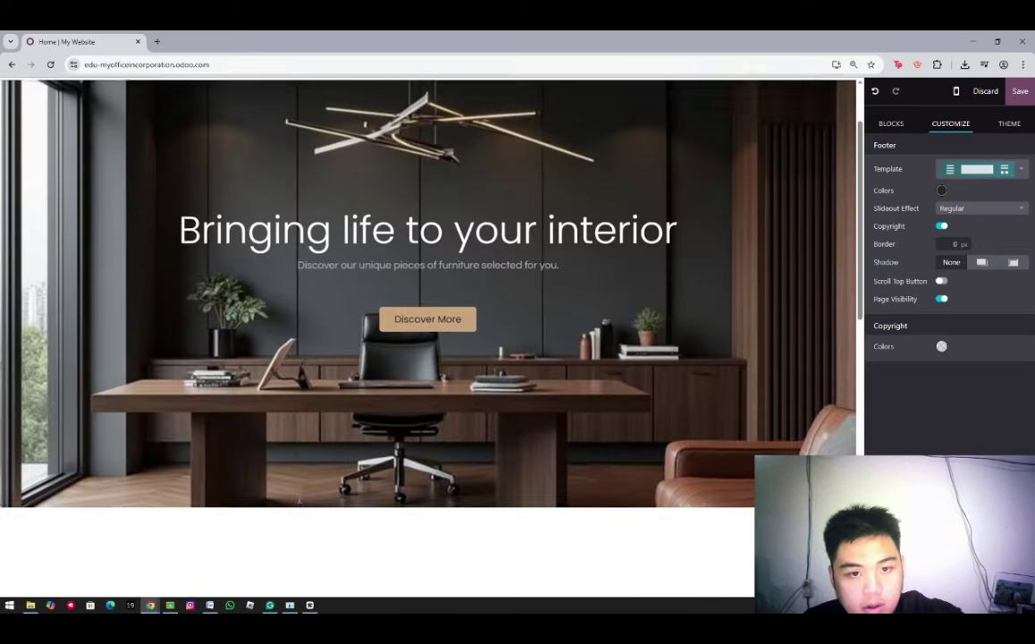
scroll(300, 501, down, 10)
scroll(299, 503, up, 4)
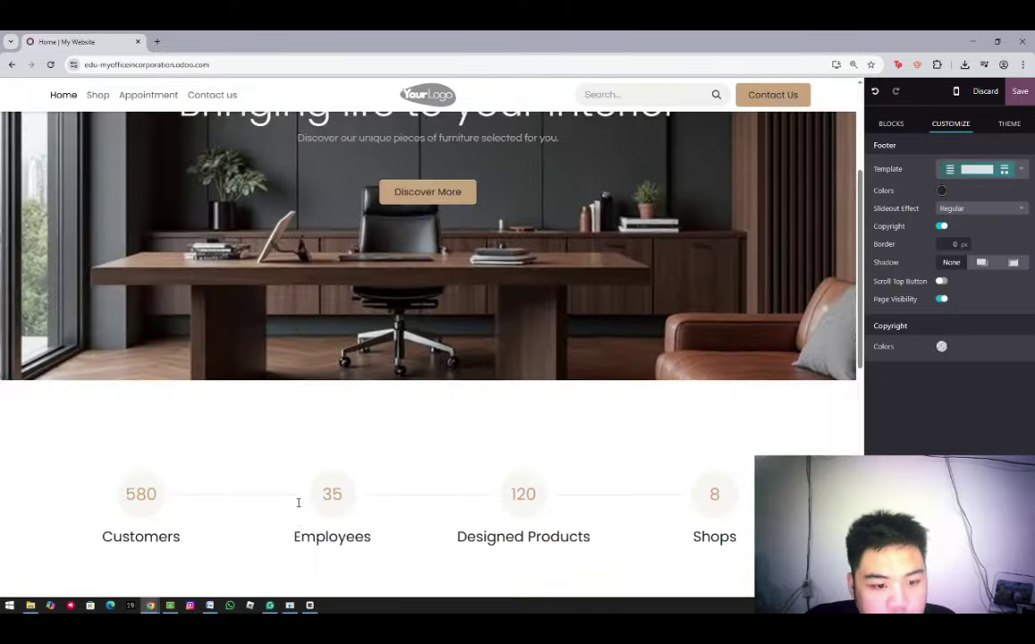
scroll(299, 502, down, 6)
scroll(298, 503, up, 9)
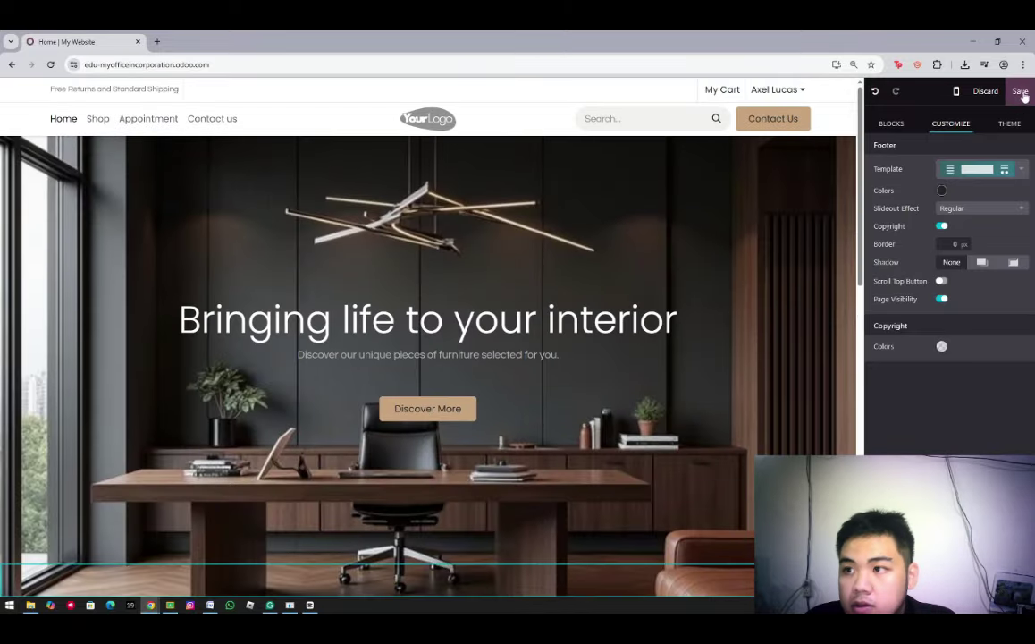
click(1019, 92)
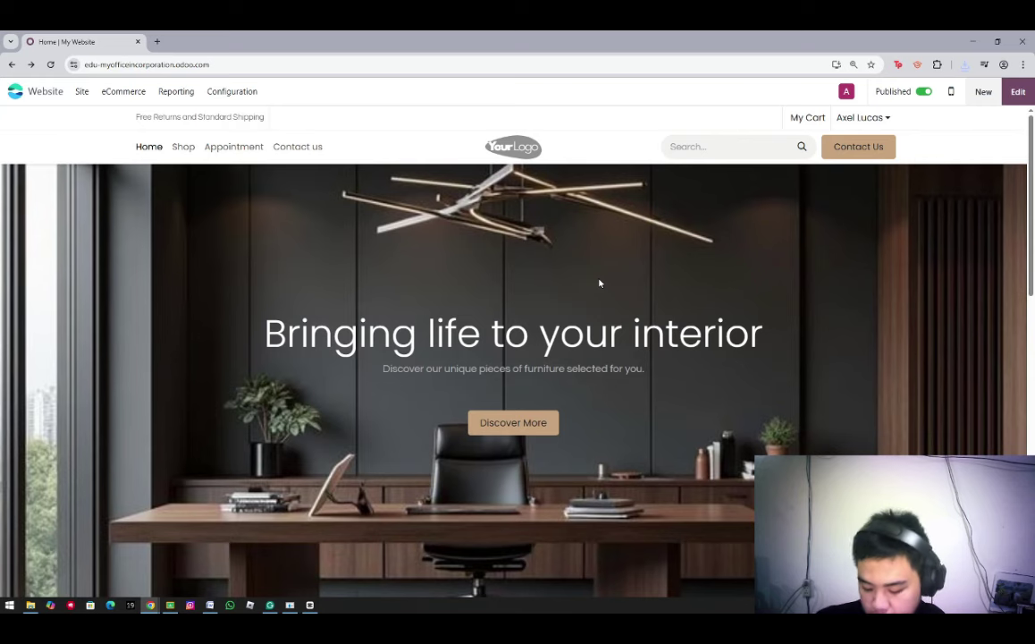
Create a new website product, Office Chair, priced at 120.00 ₱
click(968, 93)
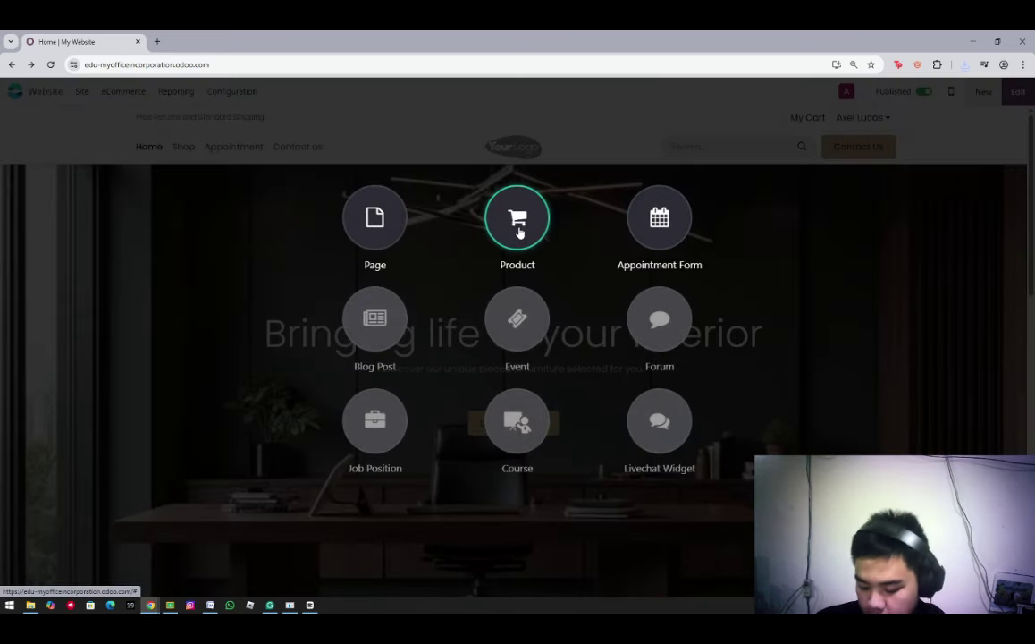
click(518, 224)
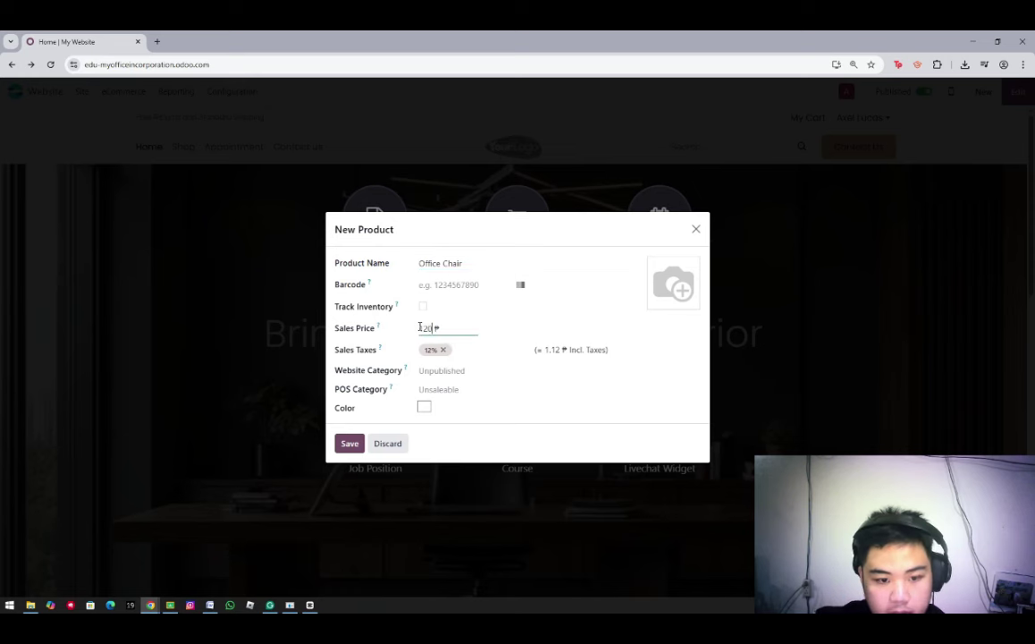
click(348, 442)
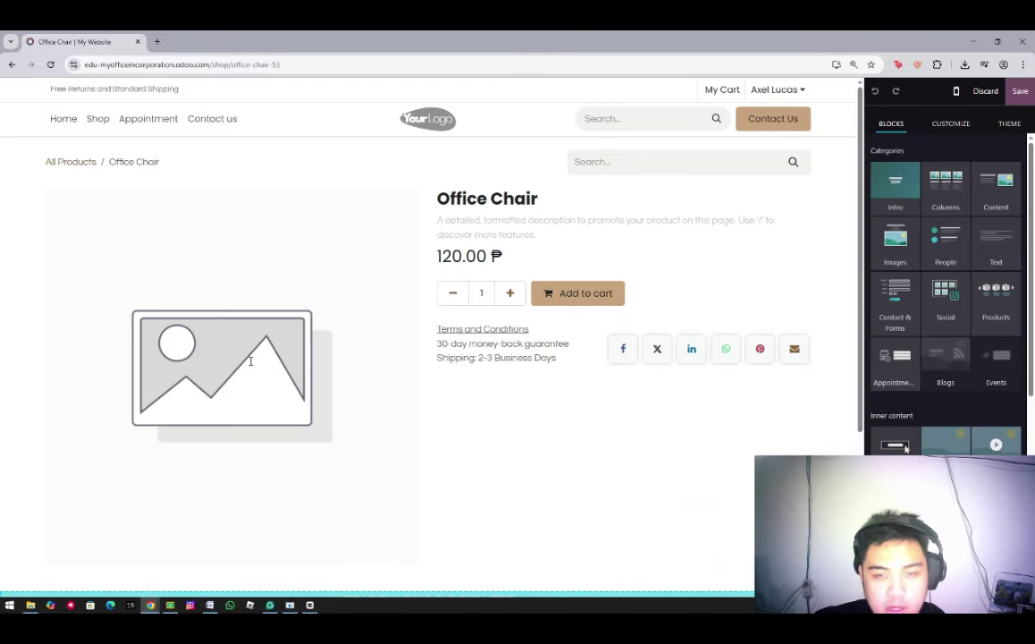
Replace the Office Chair placeholder picture with the uploaded Office chair image and save
click(268, 364)
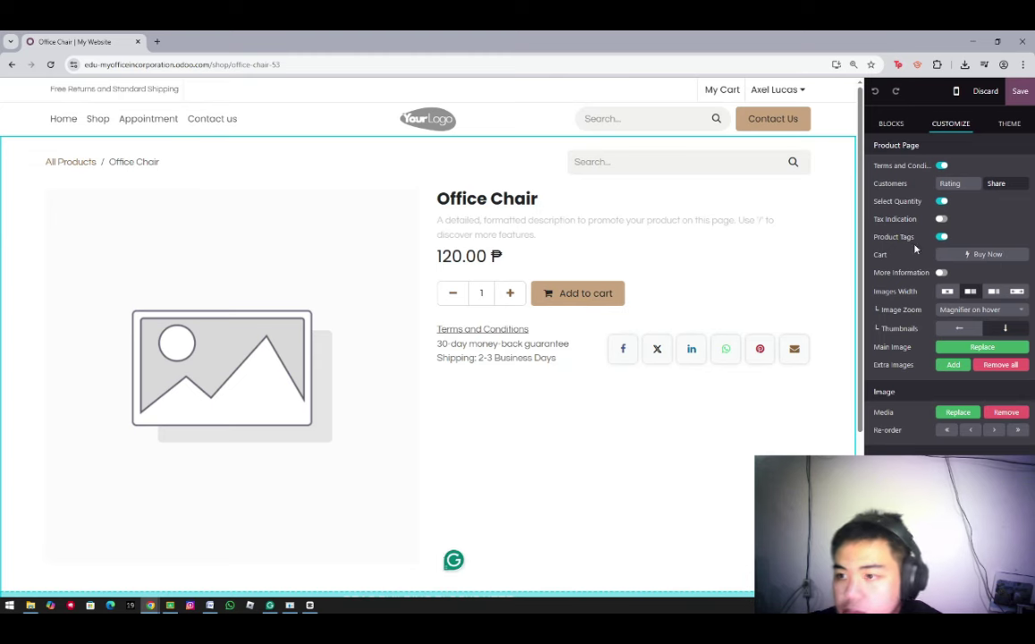
double_click(259, 381)
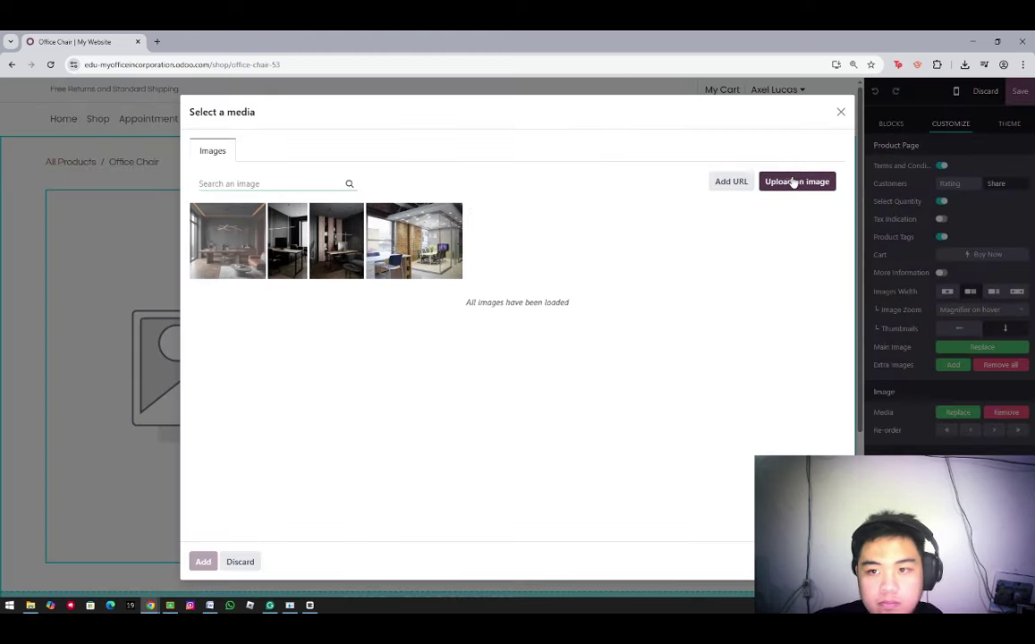
click(793, 181)
click(473, 201)
click(761, 382)
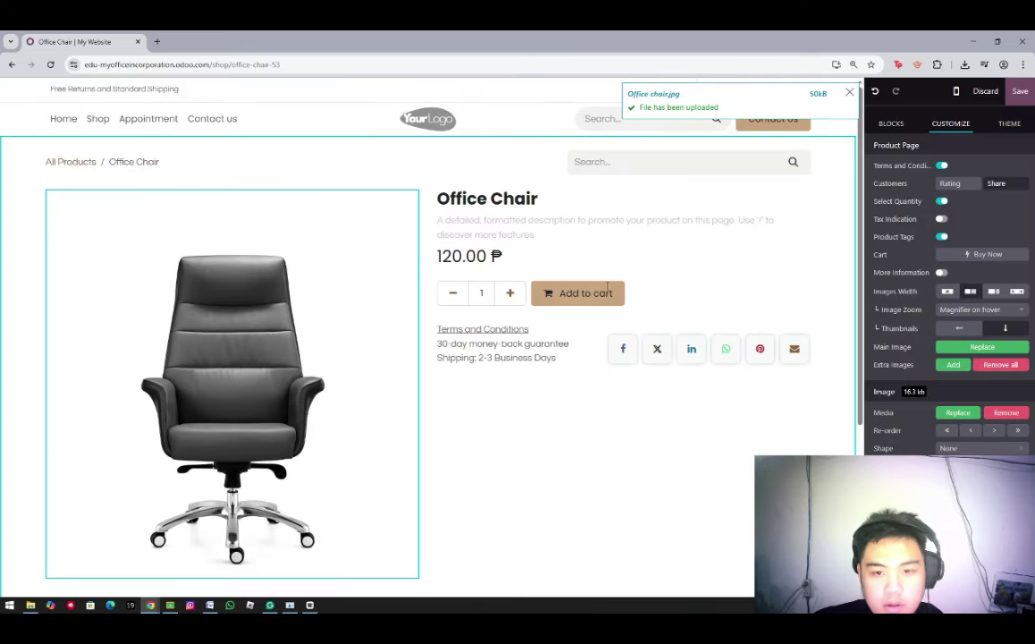
click(1018, 98)
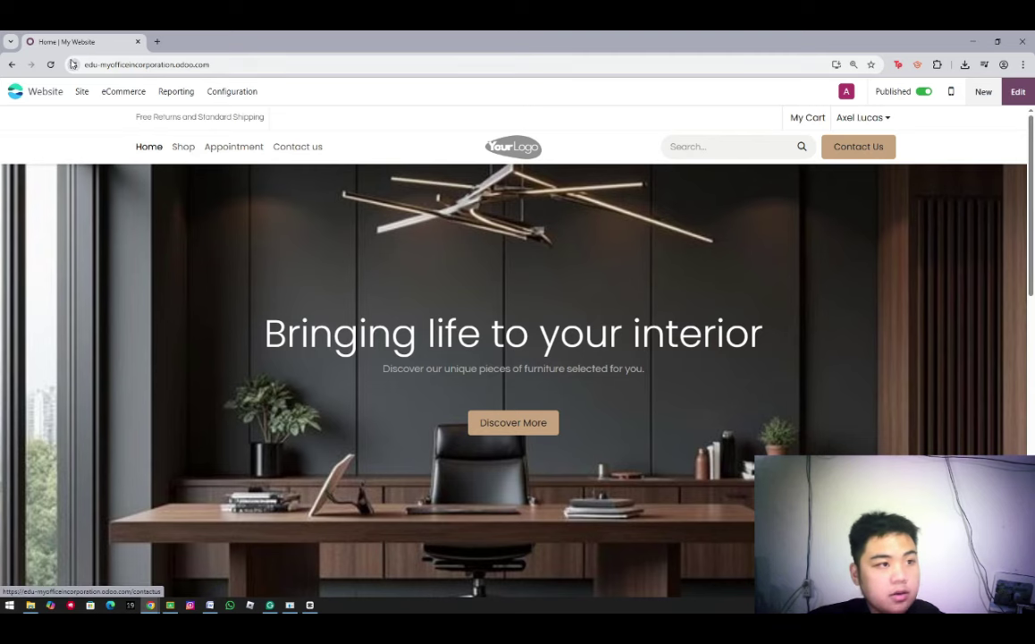
Set the homepage SEO title to 'Office Chair OnSale / MyOffice Inc.'
click(81, 91)
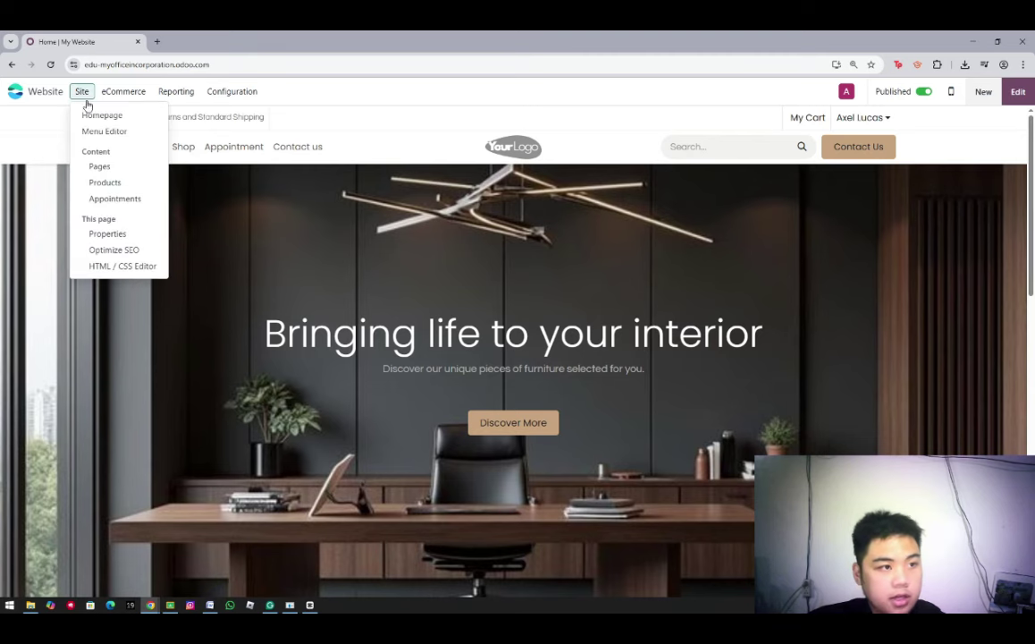
click(114, 250)
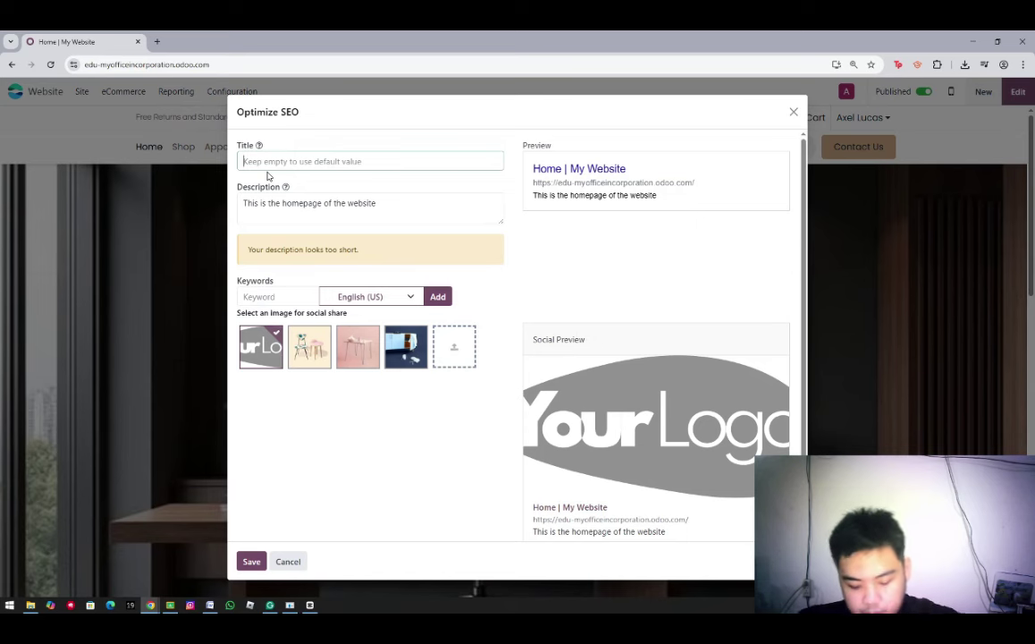
text(o)
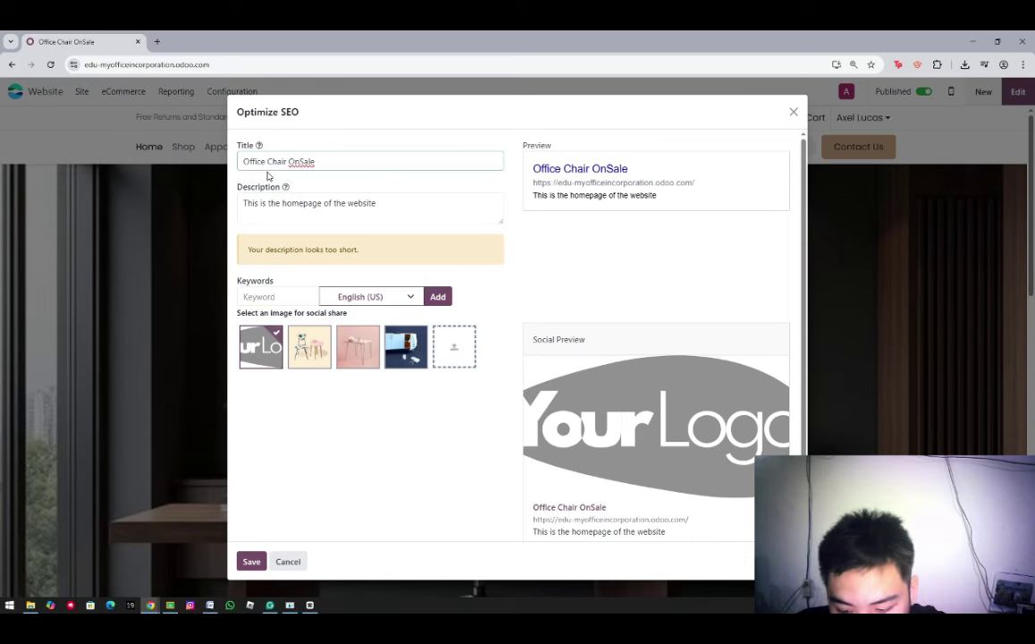
text(/ MyOffice Inc.)
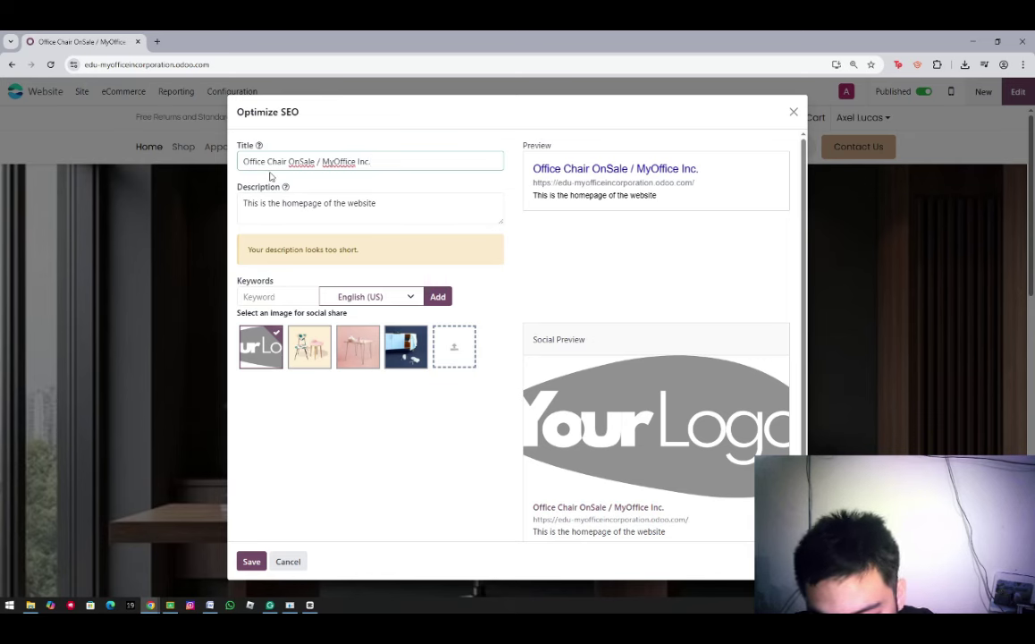
key(BackSpace)
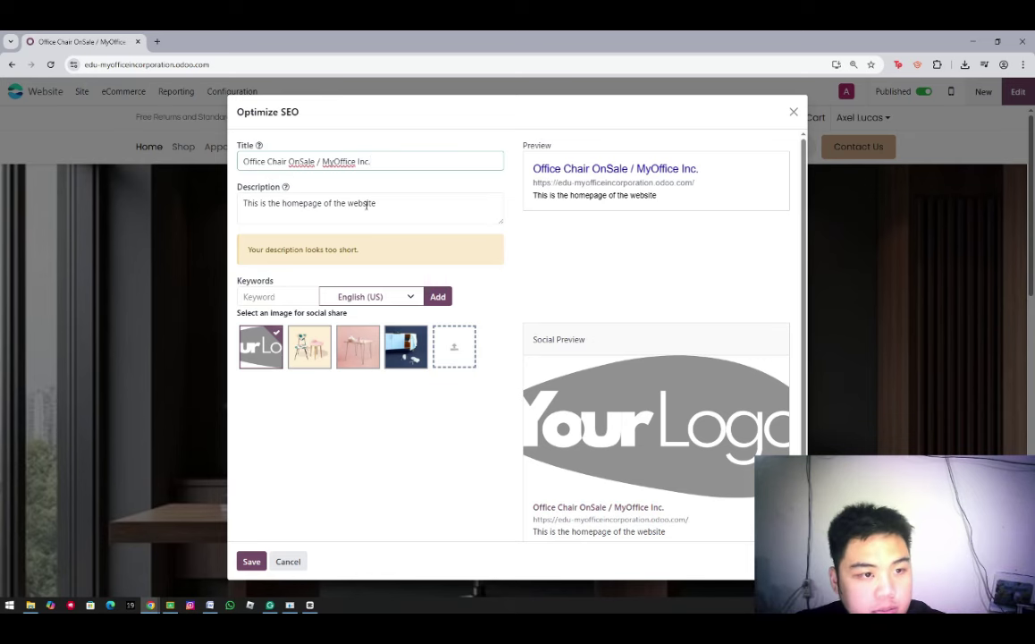
Replace the SEO description with 'Get the best office chairs for sale, Buy online now!'
drag(376, 203, 198, 224)
text(Get)
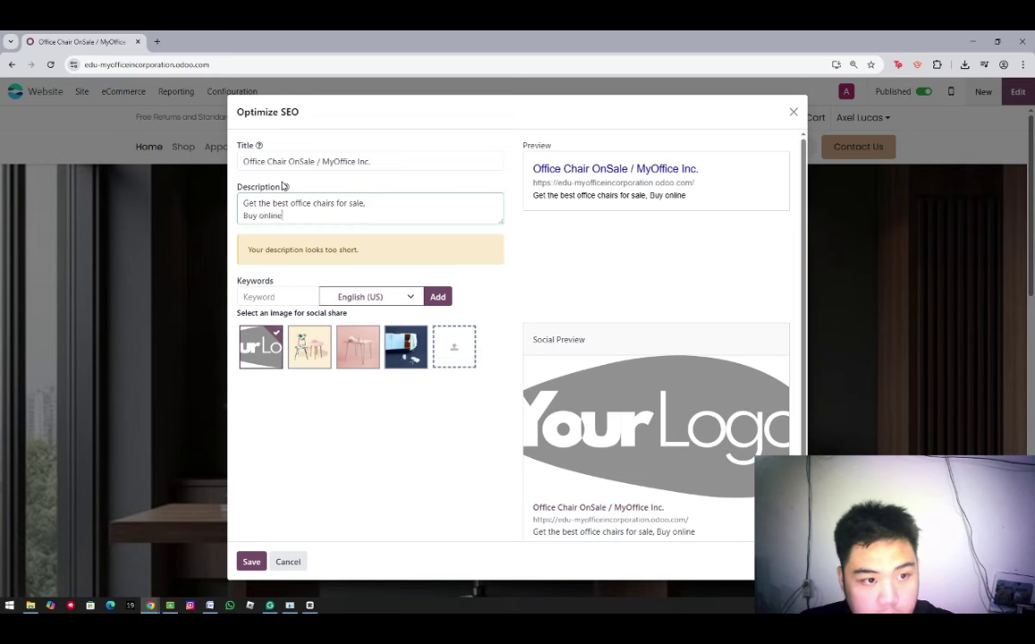
text(now!)
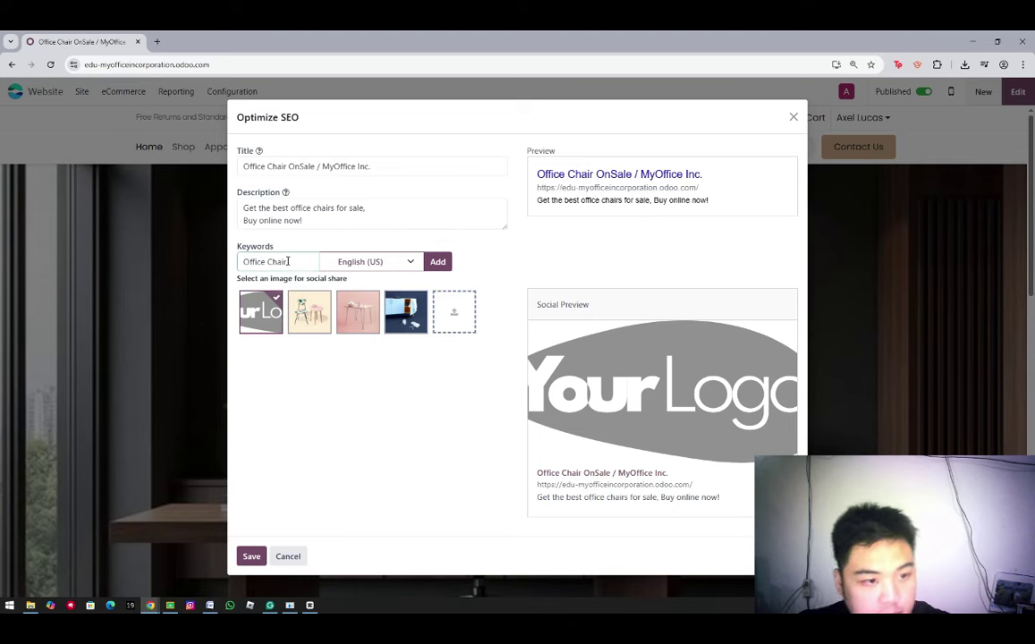
Add the SEO keywords Office Chair and office chairs near me
click(440, 261)
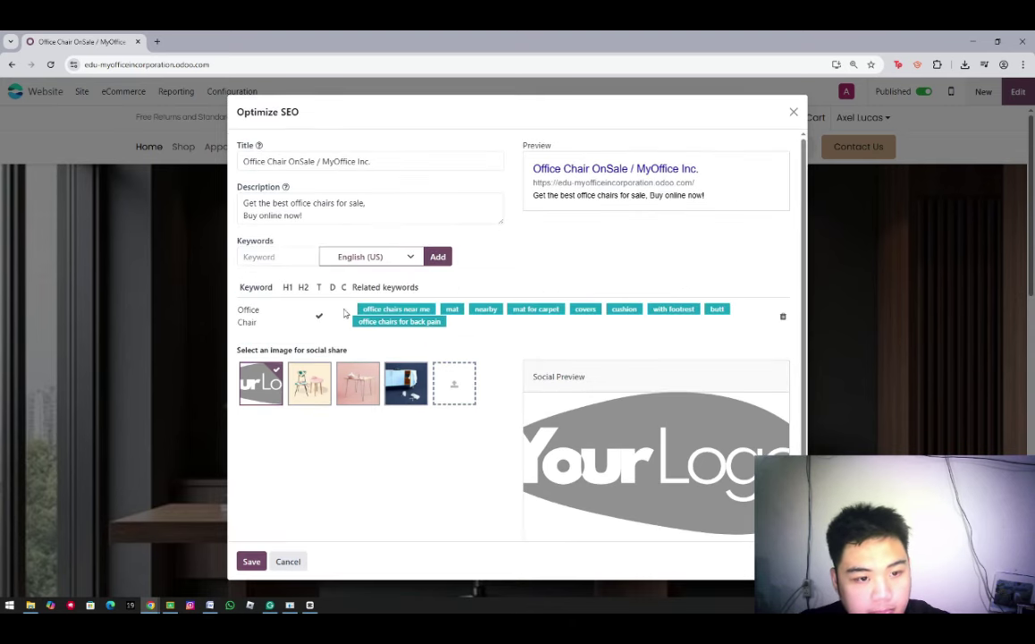
click(381, 309)
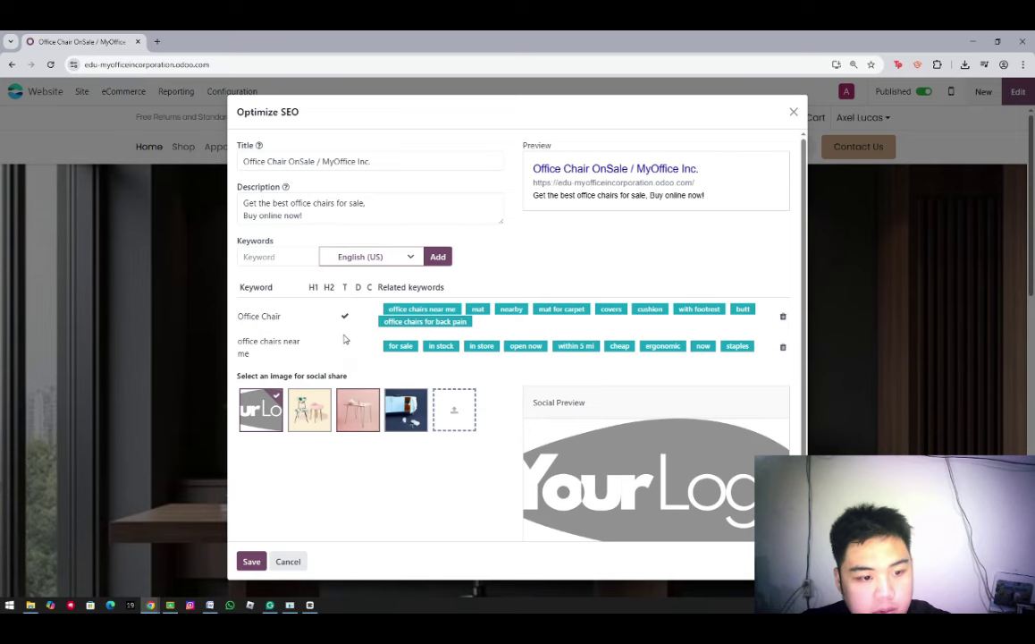
scroll(332, 509, down, 1)
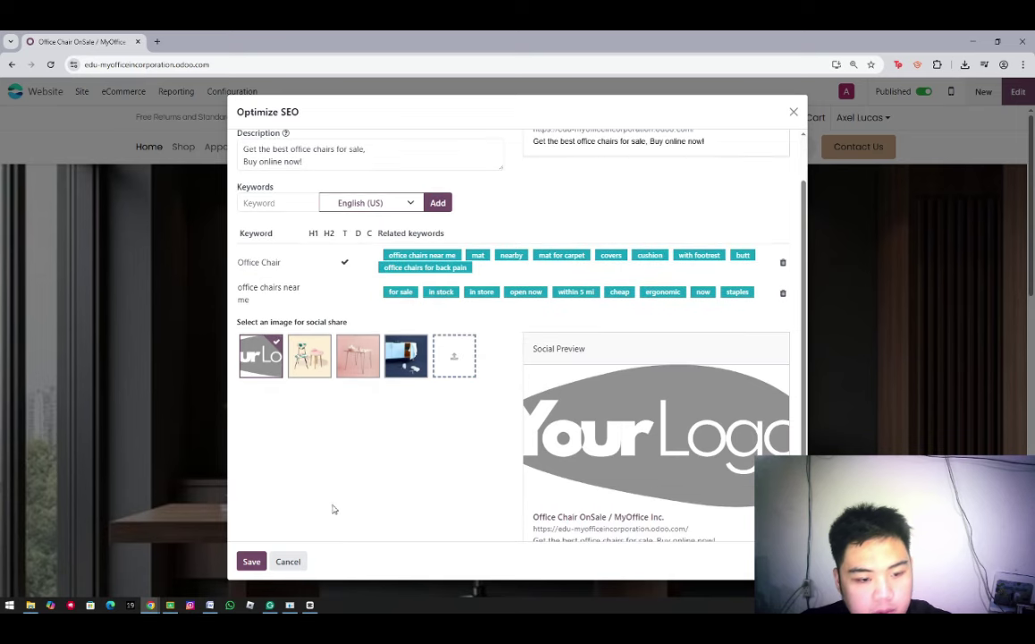
Upload Office chair.jpg as the social share image and save the SEO settings
click(460, 369)
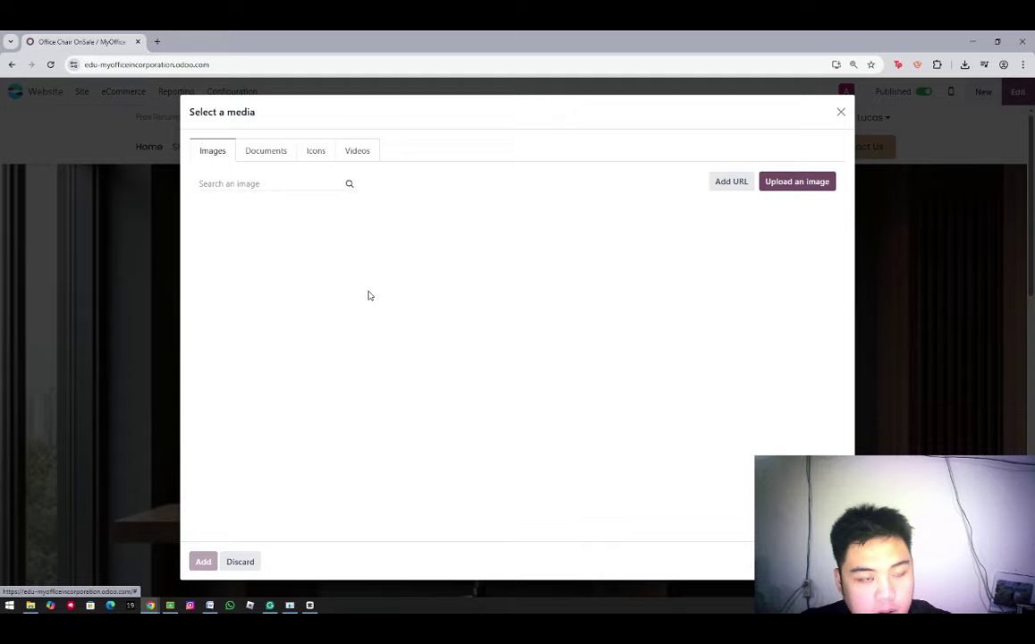
click(781, 185)
click(469, 200)
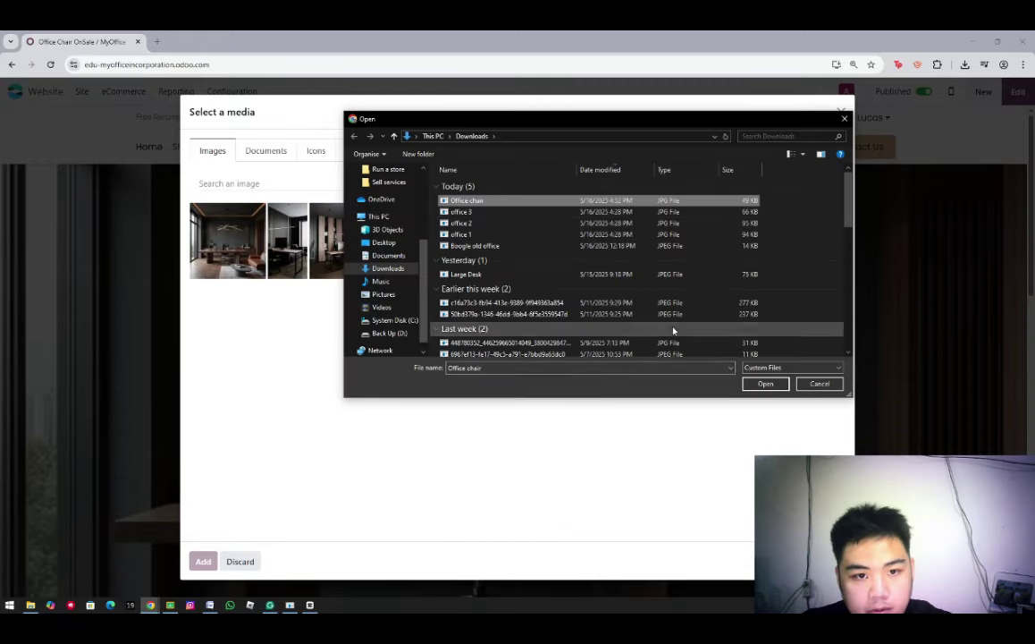
click(763, 385)
scroll(376, 474, up, 2)
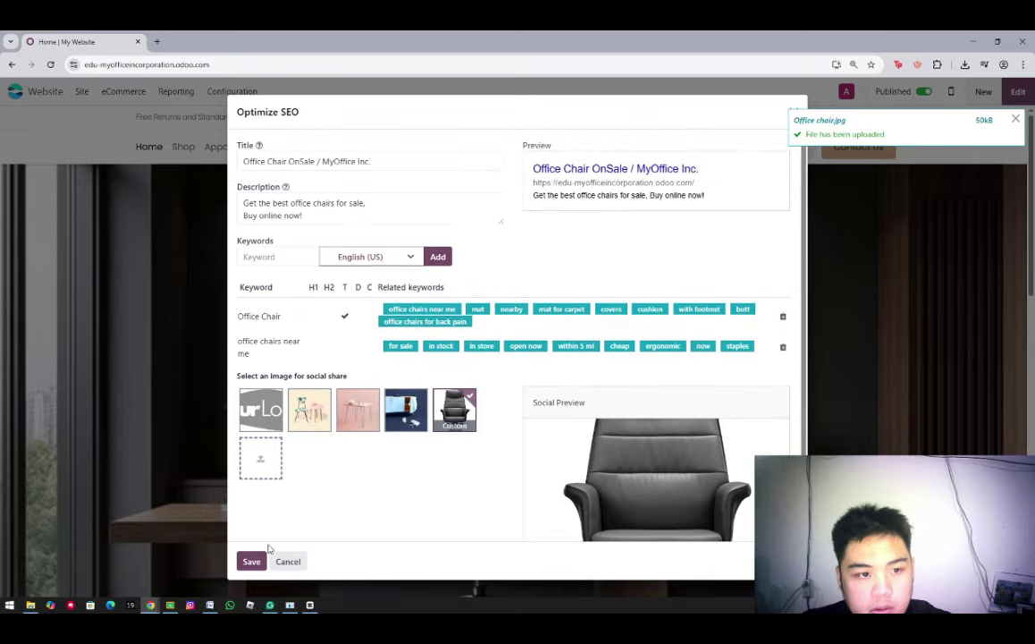
click(253, 561)
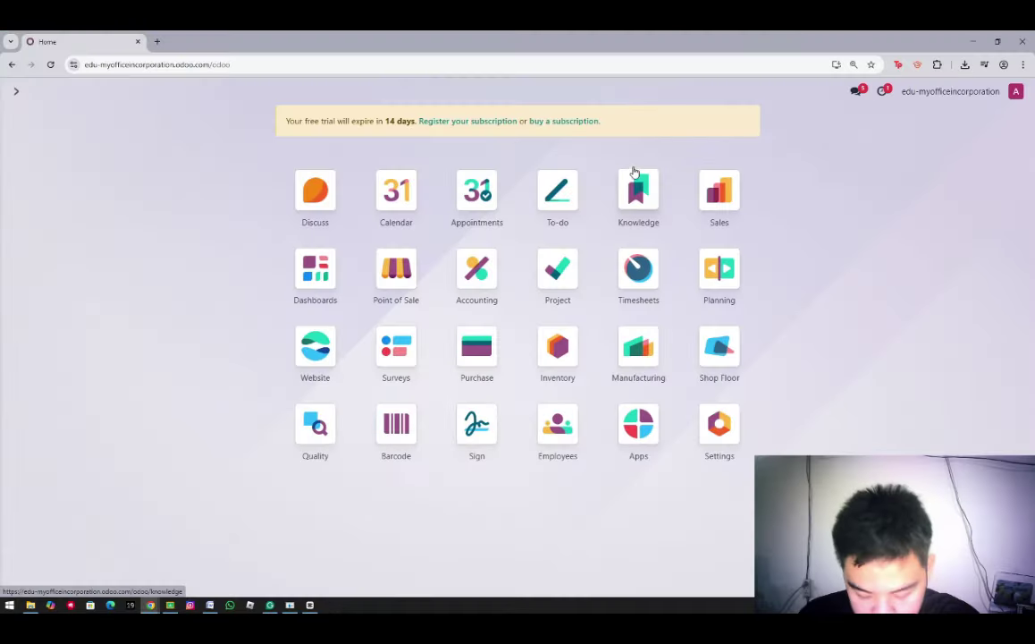
Tick Variants in the Sales app settings and save the configuration
click(708, 201)
click(268, 93)
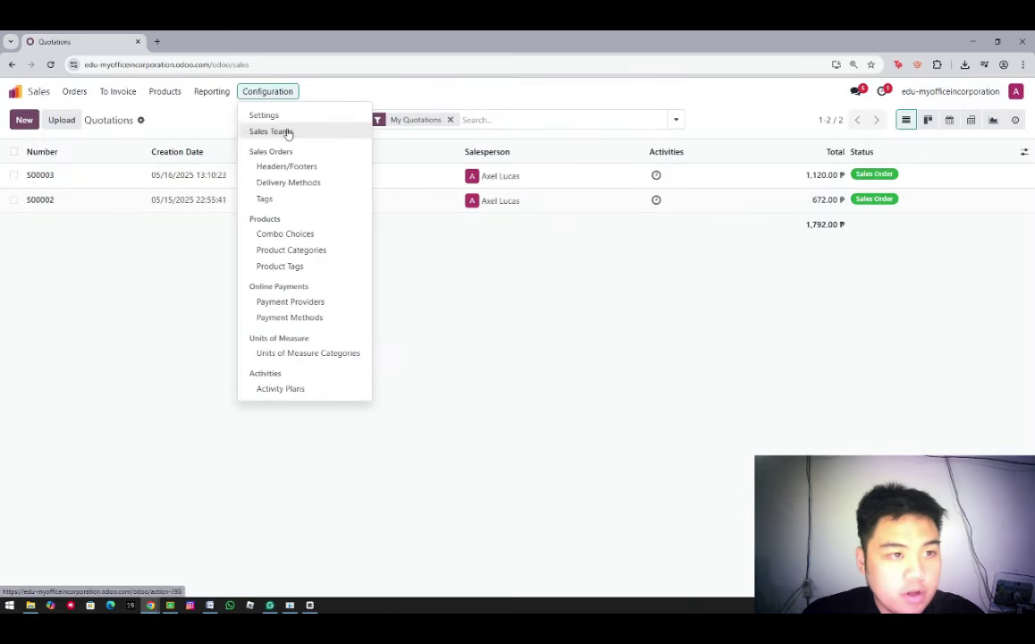
click(273, 116)
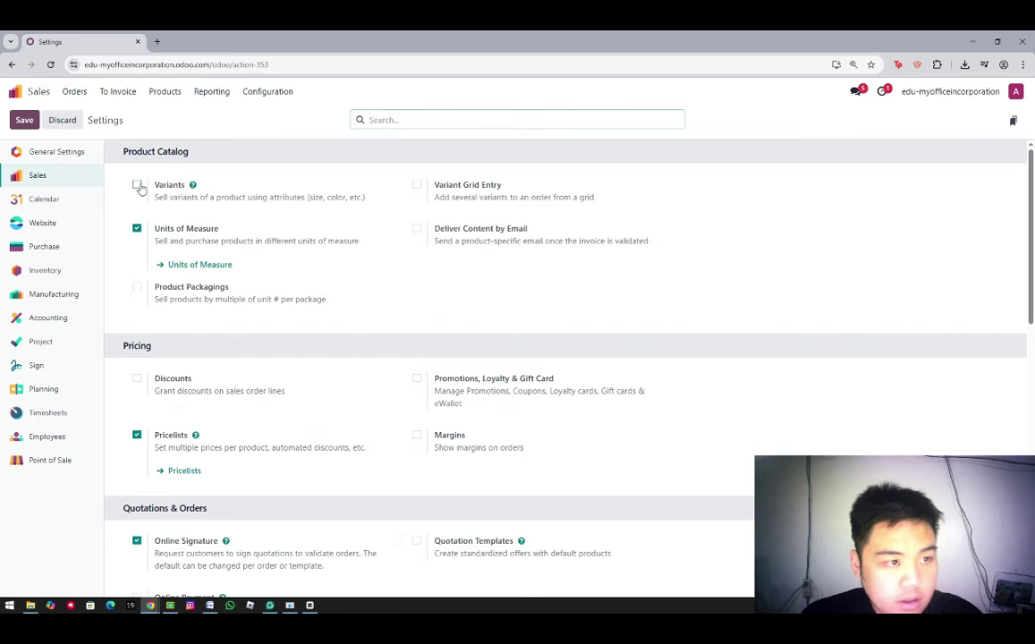
click(137, 186)
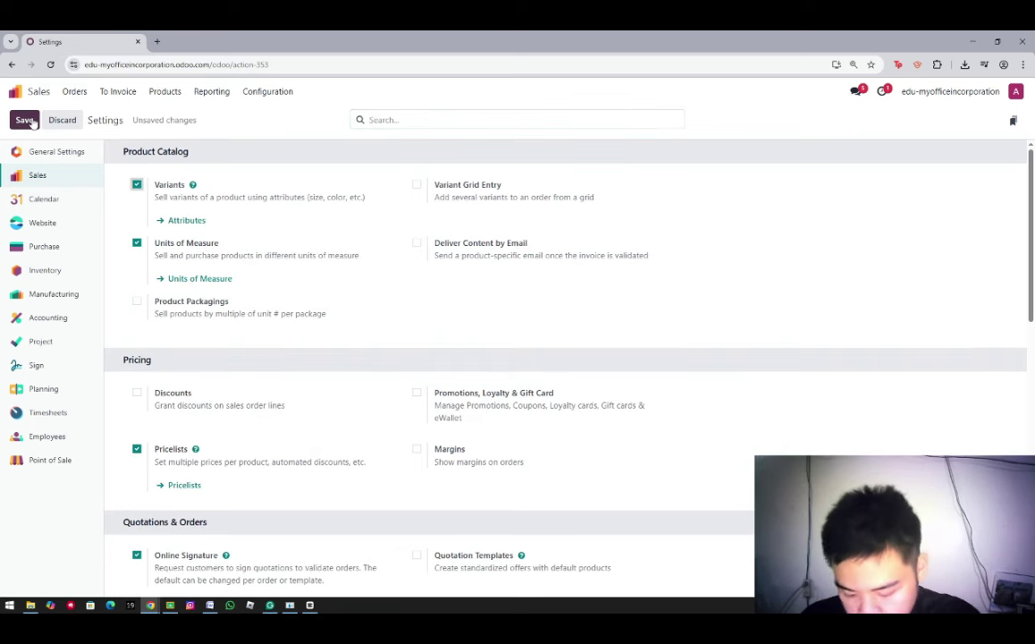
click(29, 121)
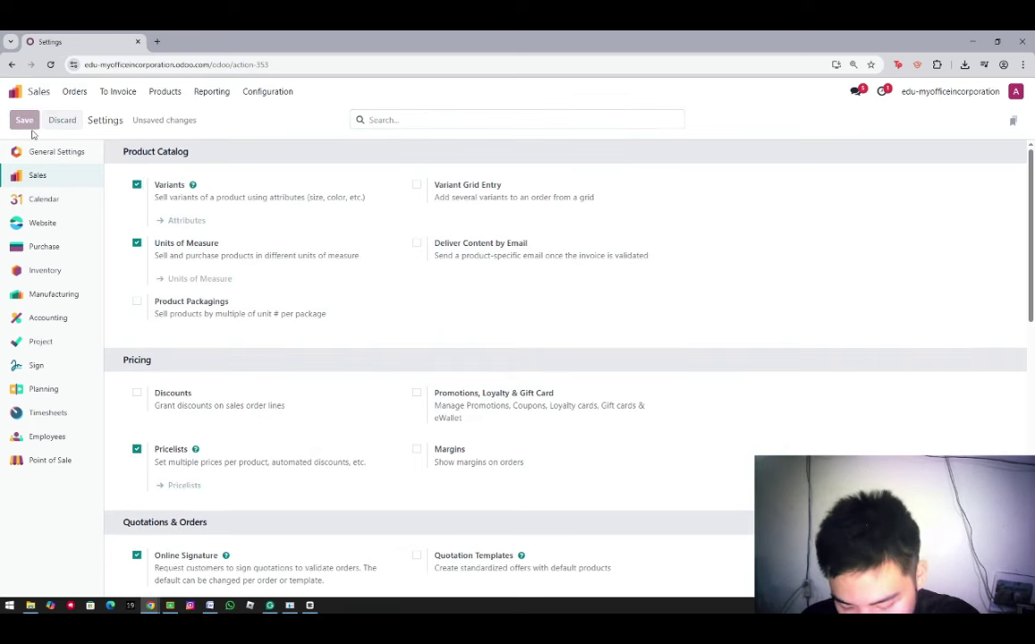
click(173, 96)
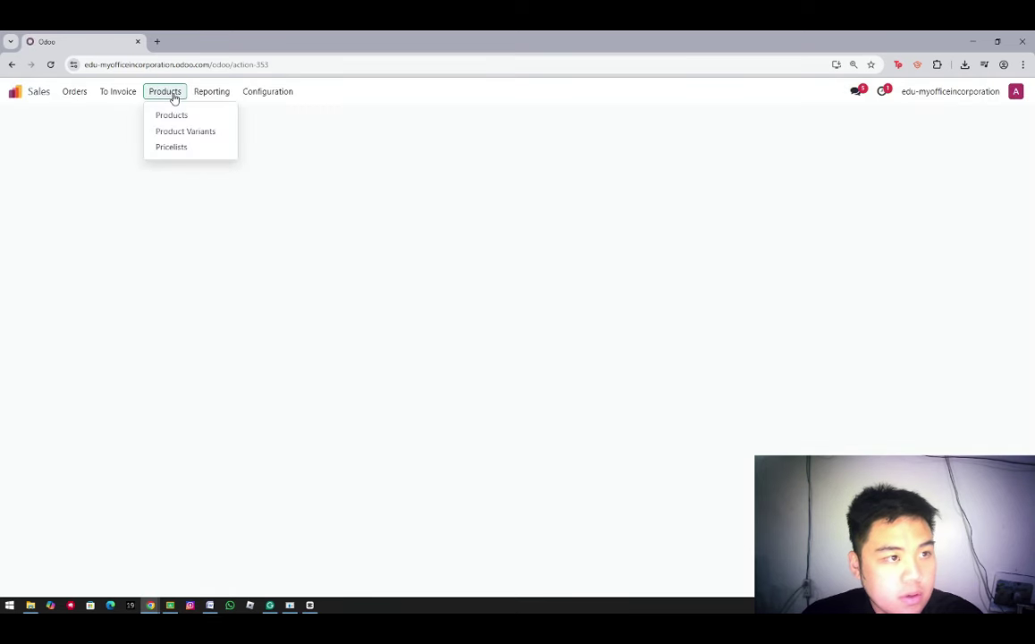
On the Office Chair product's Attributes & Variants tab, add a Size attribute row
click(174, 115)
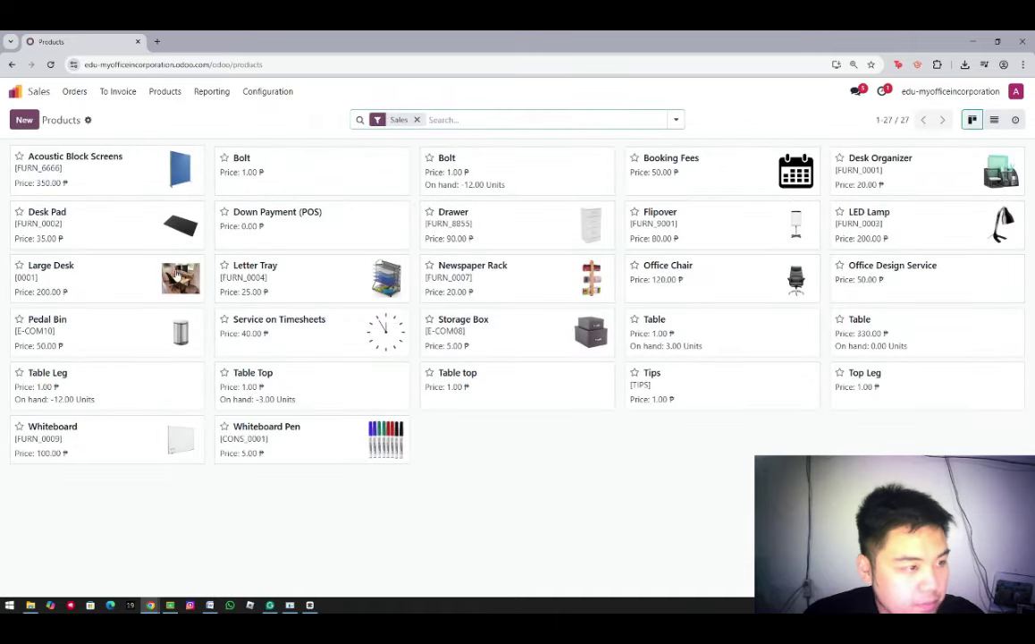
click(672, 270)
click(150, 260)
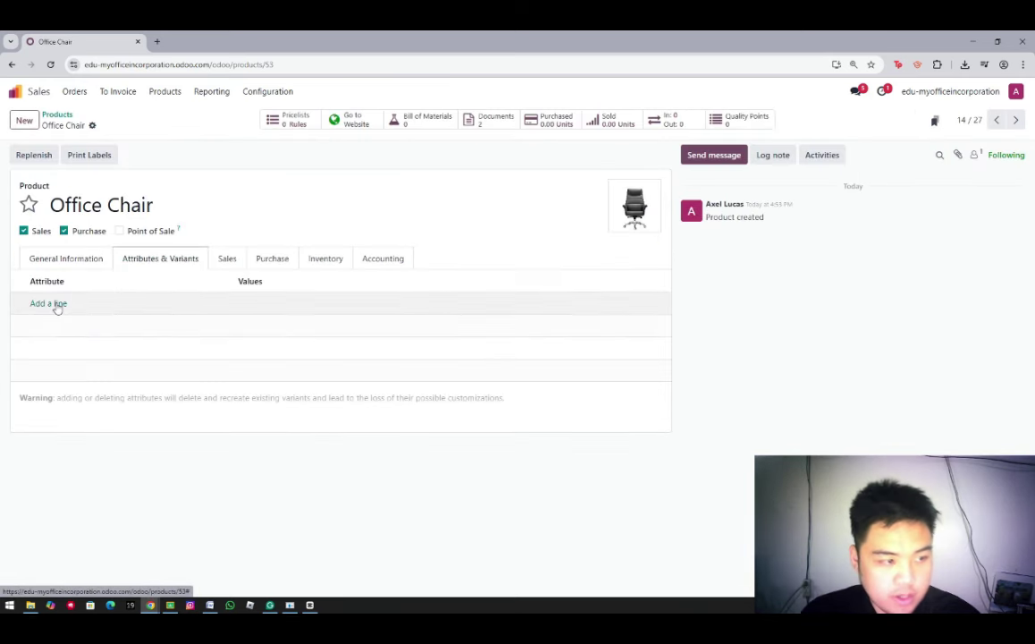
click(51, 304)
text(S)
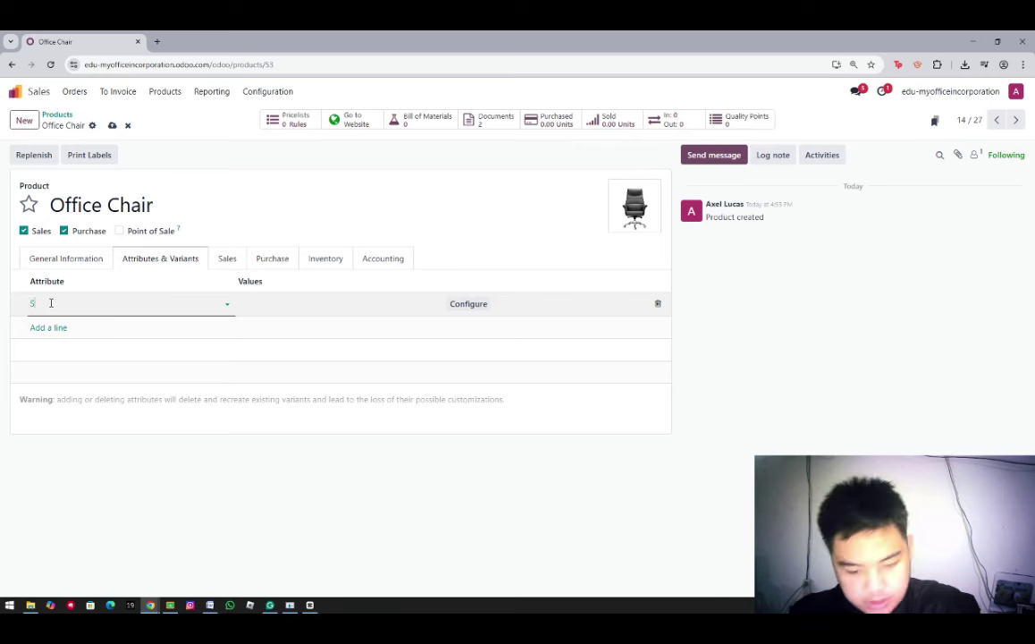
text(ize)
key(Tab)
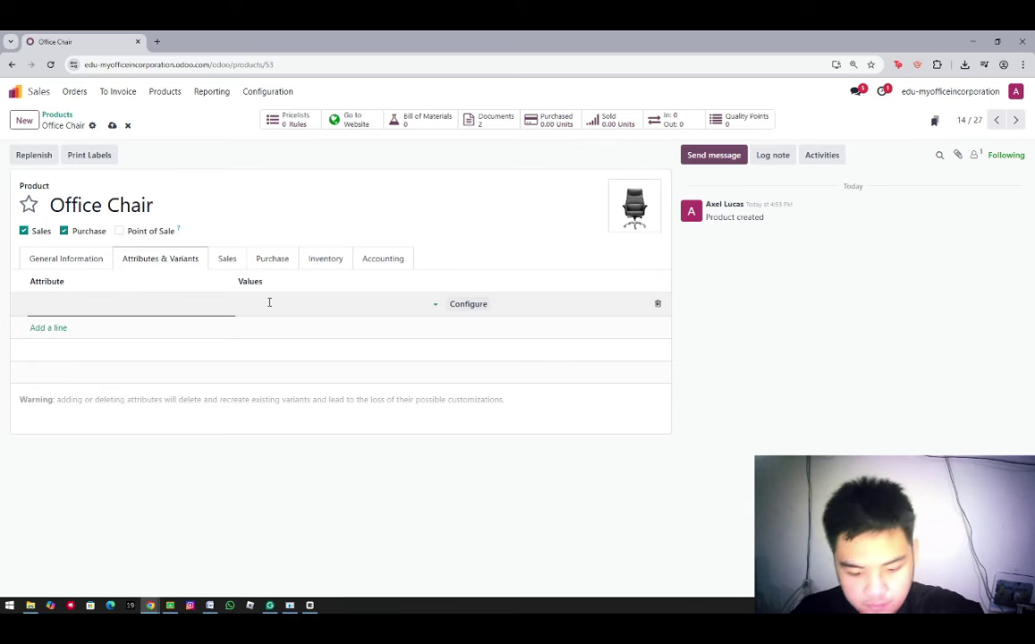
Cancel the stray value forms and select the existing size attribute for the row
text(Small)
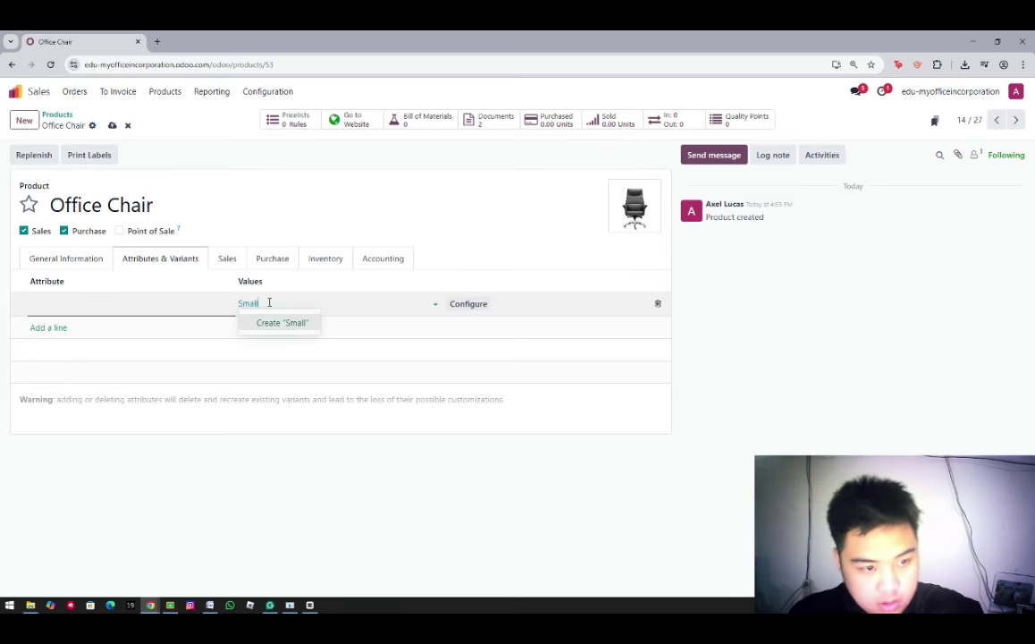
click(277, 323)
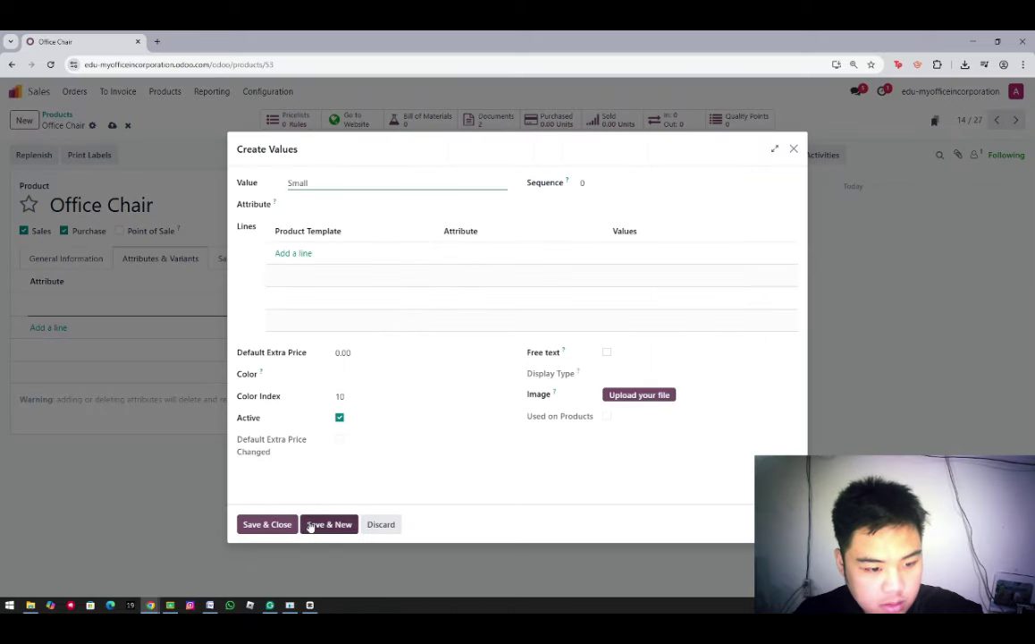
click(389, 524)
click(95, 304)
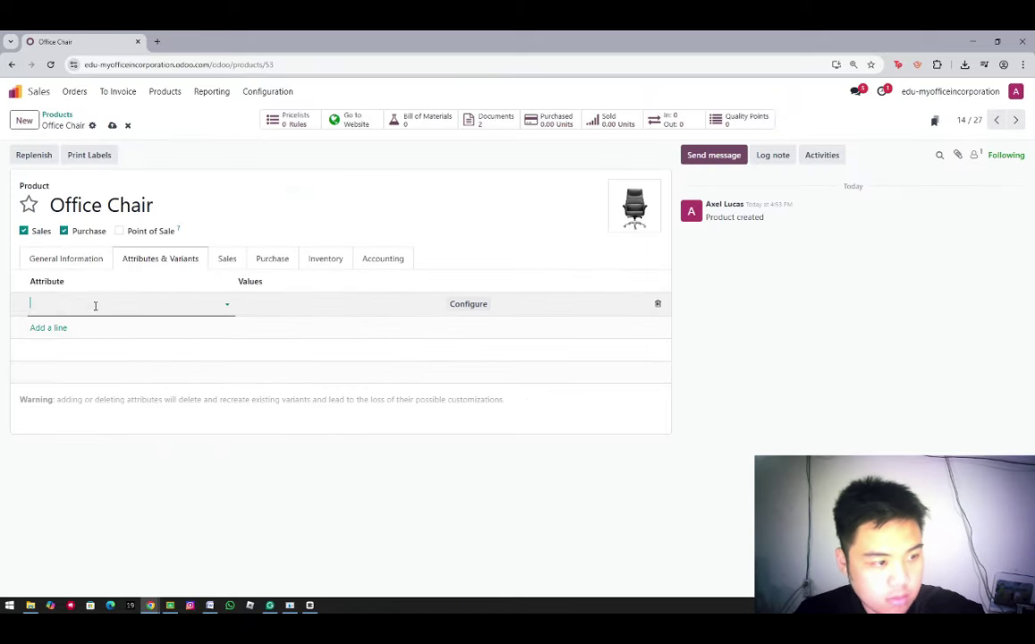
click(270, 303)
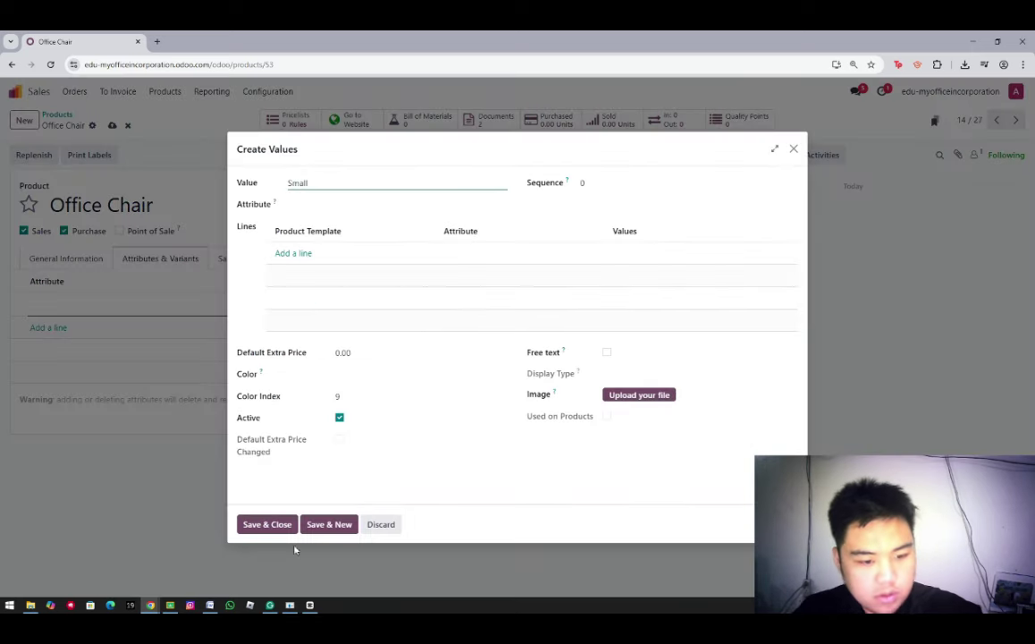
click(388, 532)
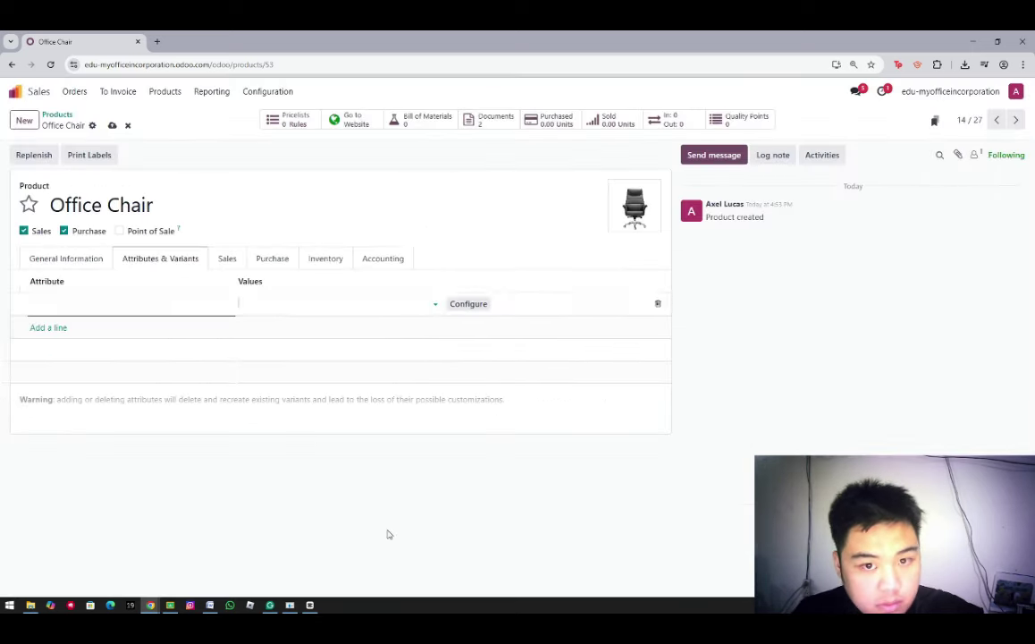
click(81, 300)
text(Size)
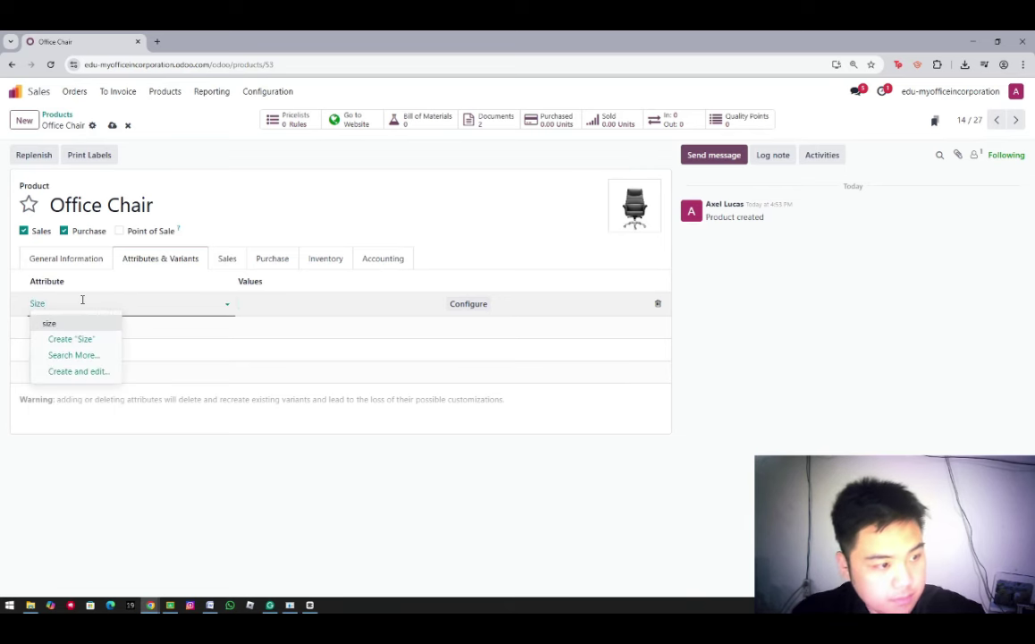
key(Return)
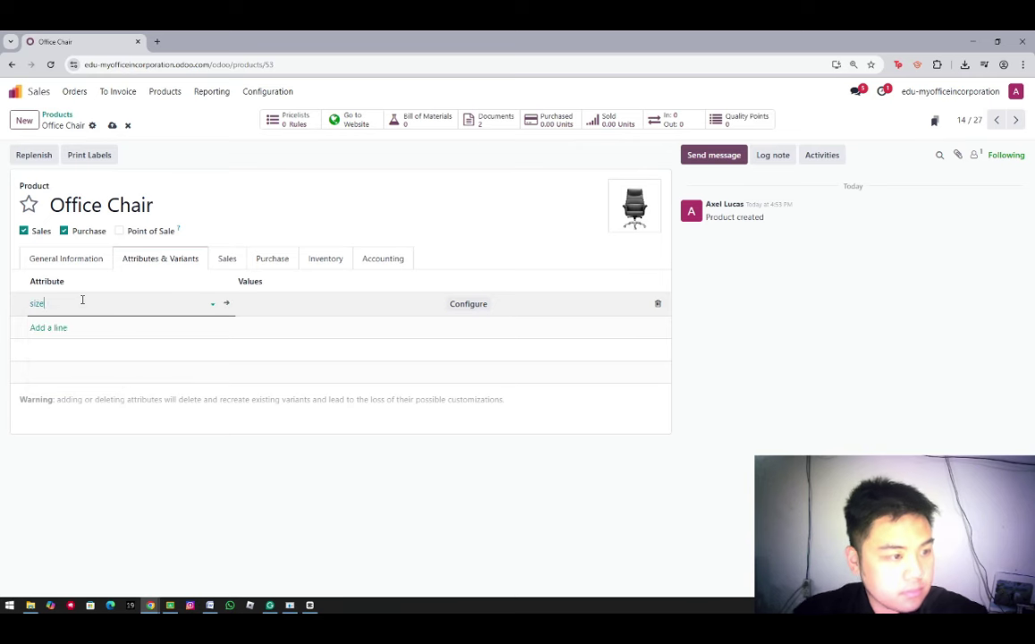
Add the size value small, removing the combined 'small medium large' tag
click(267, 306)
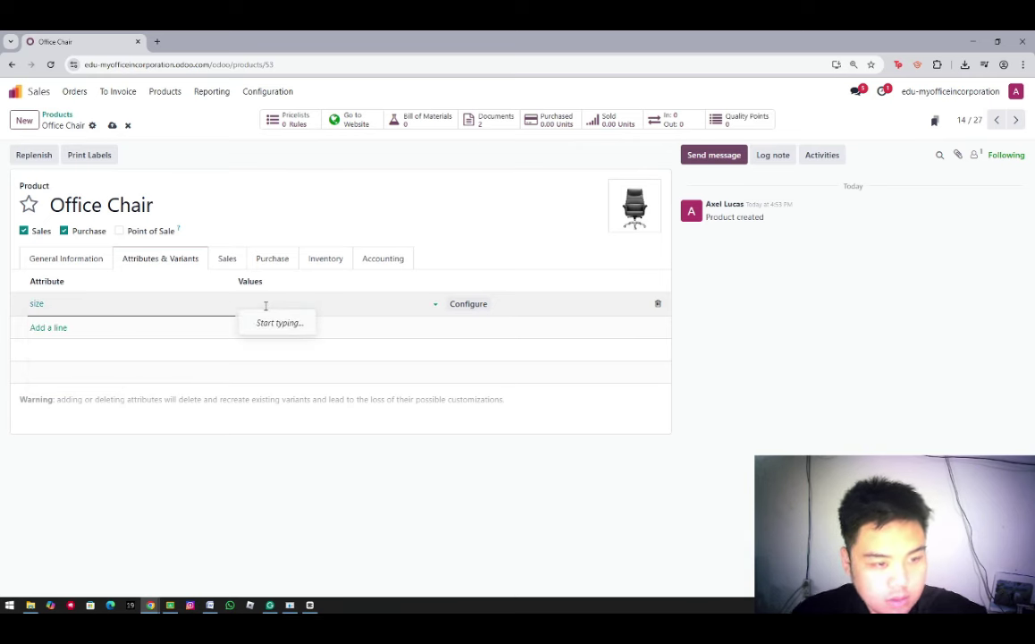
text(small med)
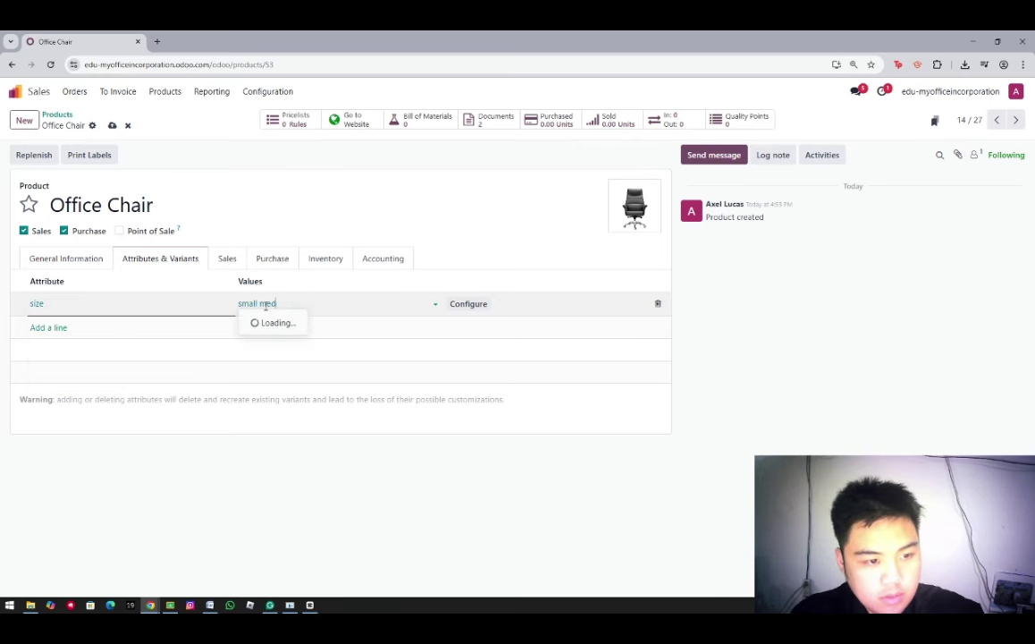
text(ium large)
key(Return)
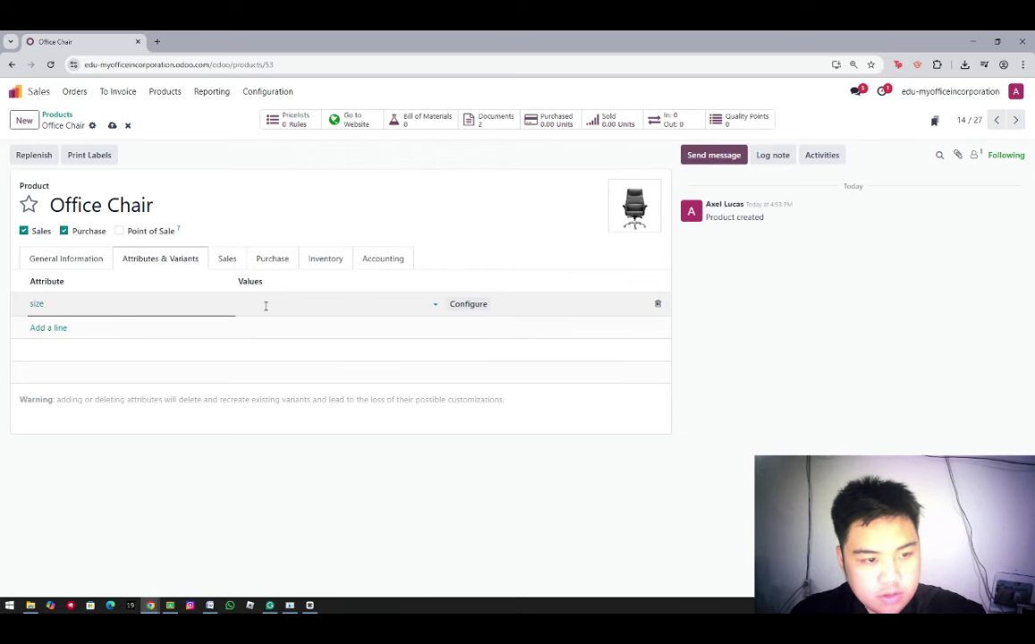
click(313, 303)
text(s)
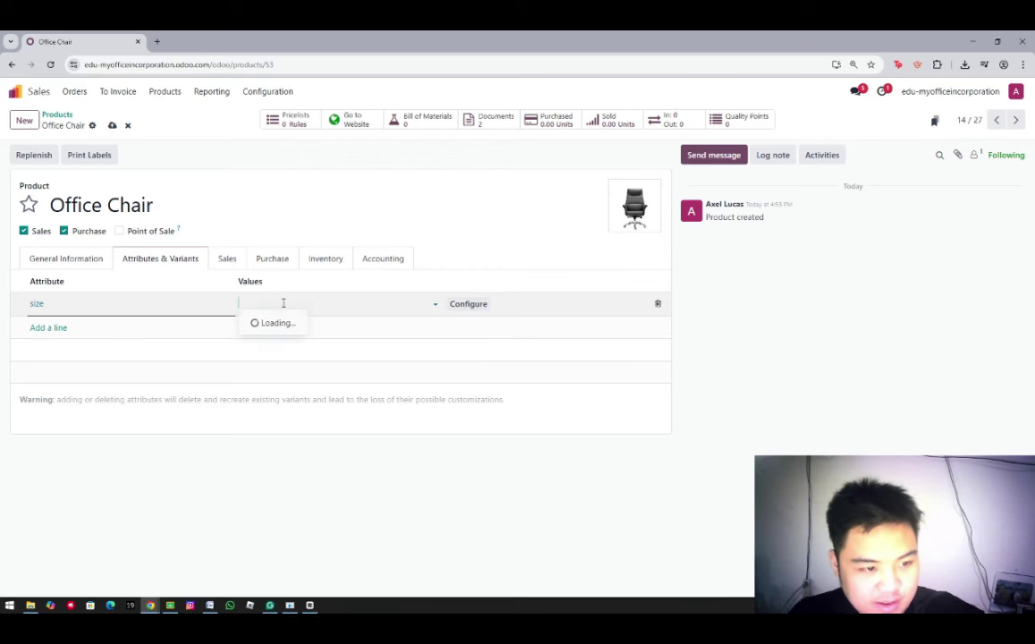
text(mall)
key(Return)
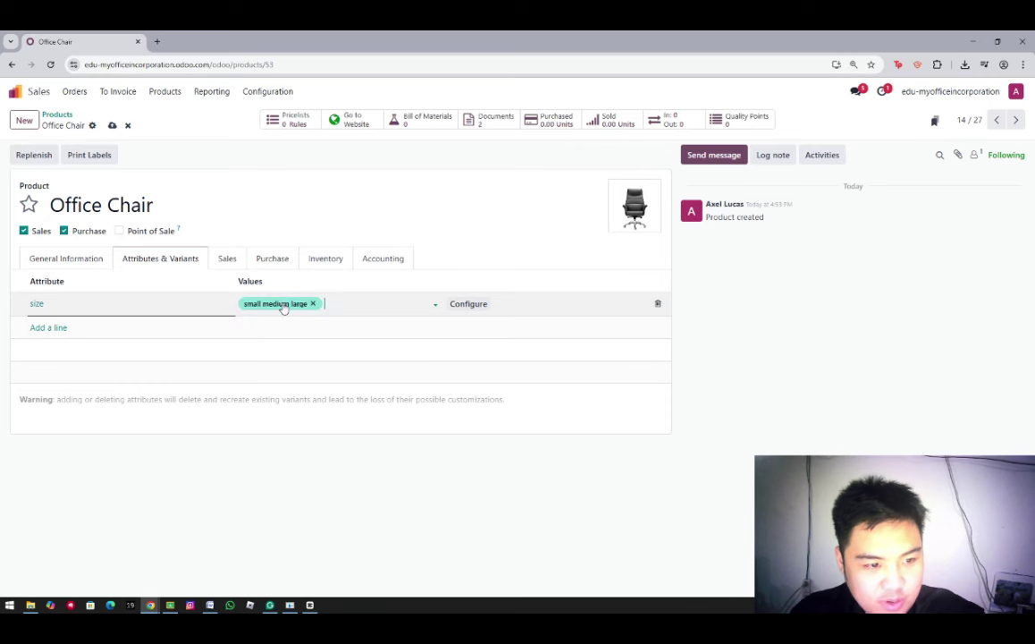
click(314, 304)
click(279, 303)
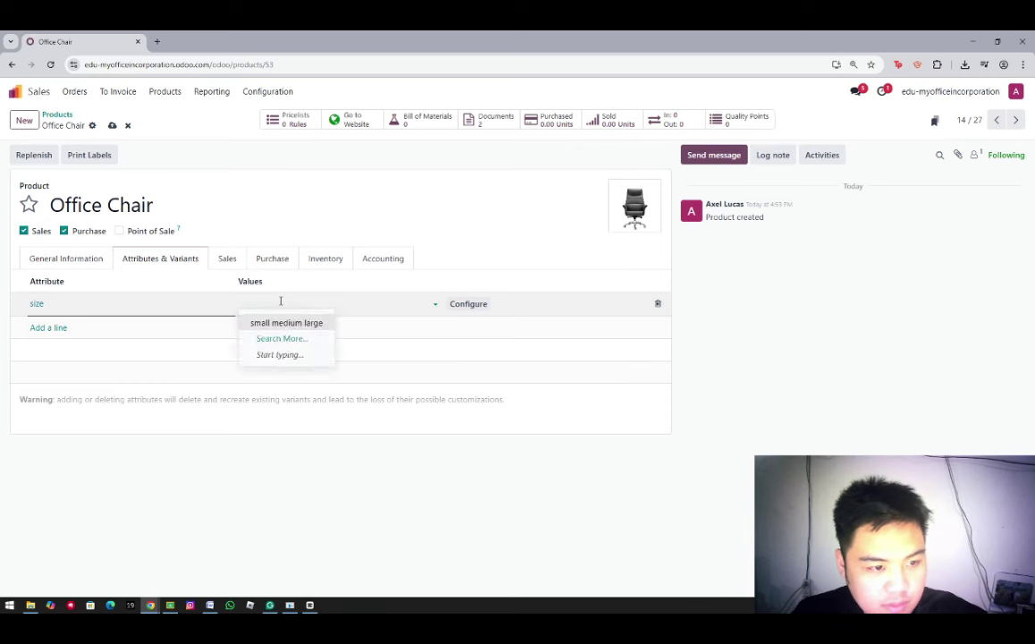
text(smal)
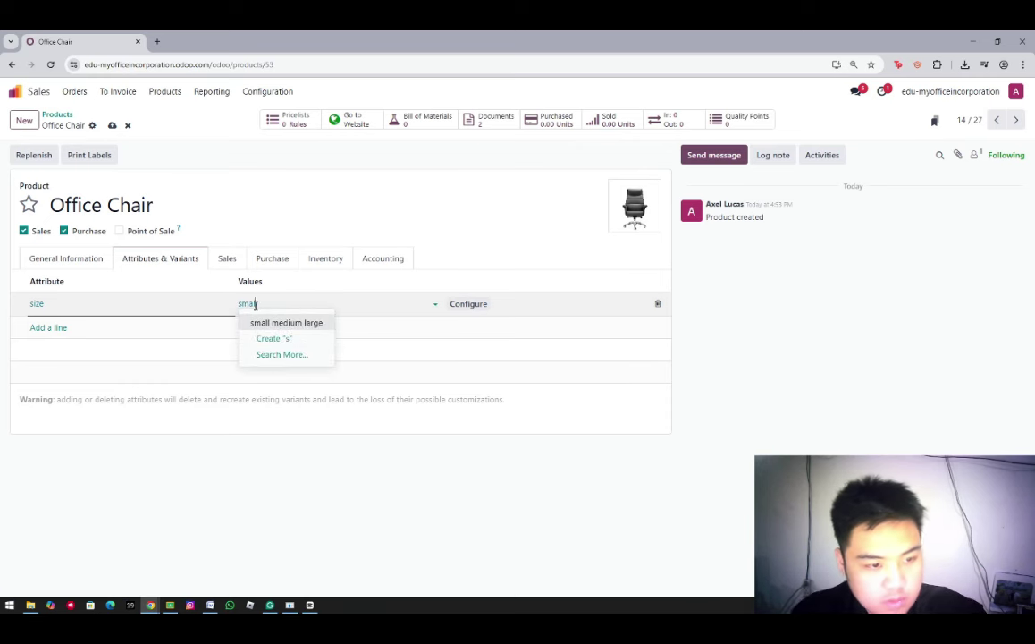
text(l)
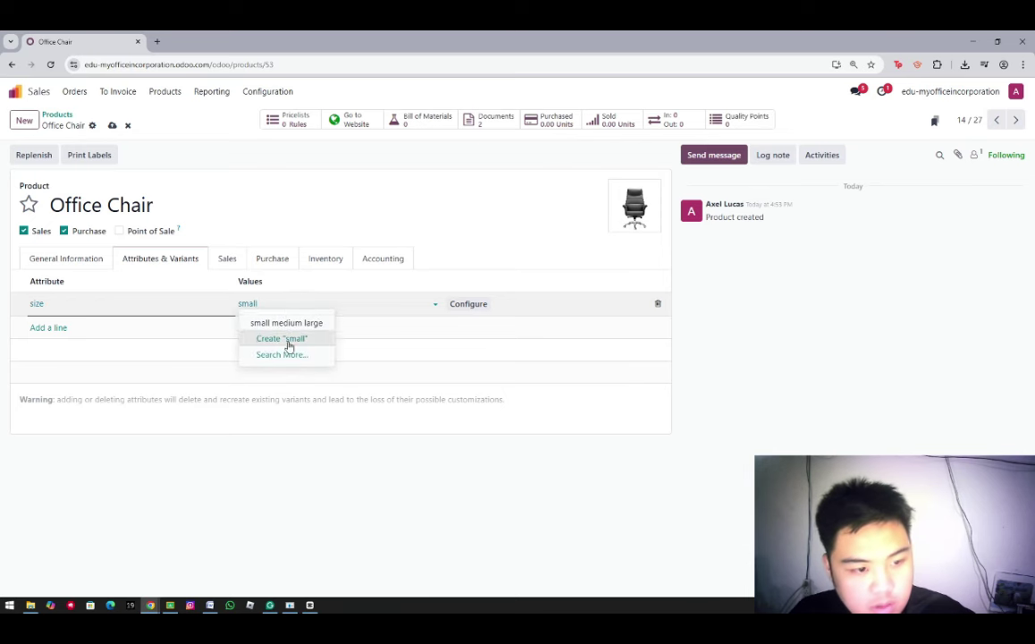
click(322, 339)
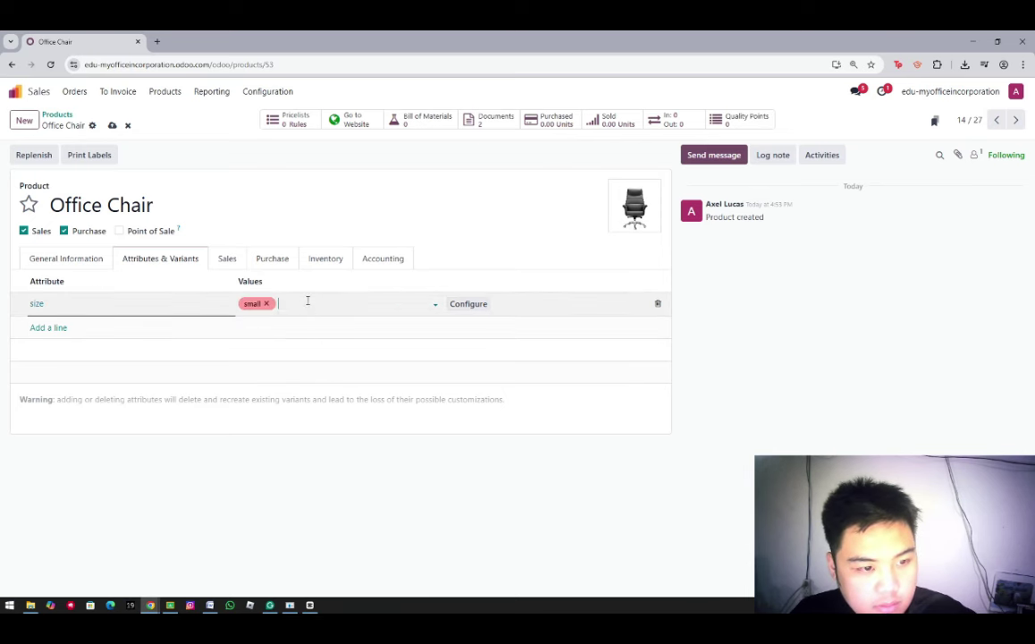
click(307, 299)
key(Return)
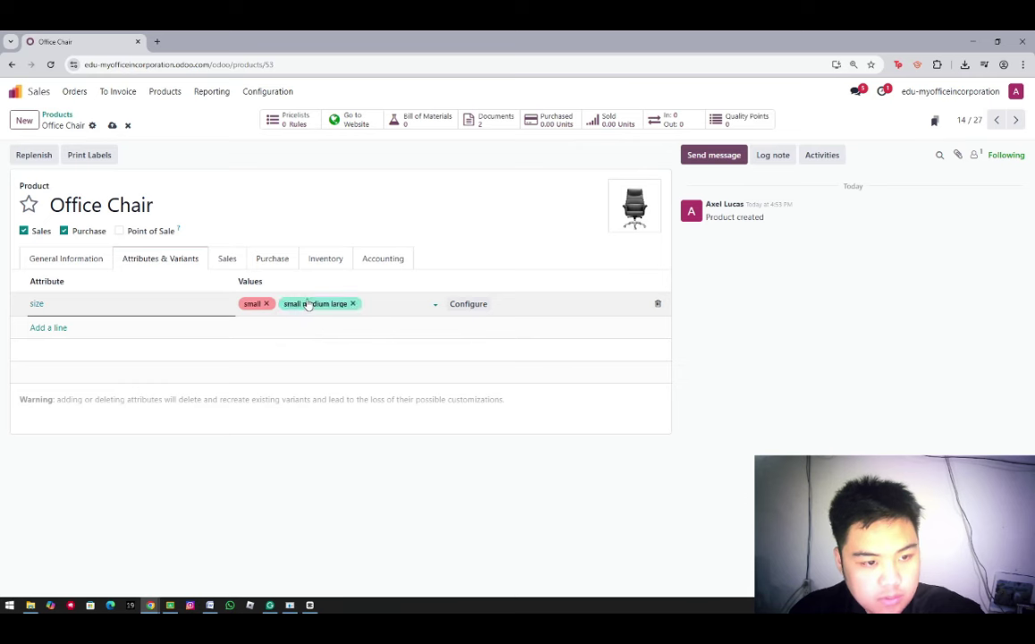
Create the size values medium and large
click(354, 304)
click(318, 302)
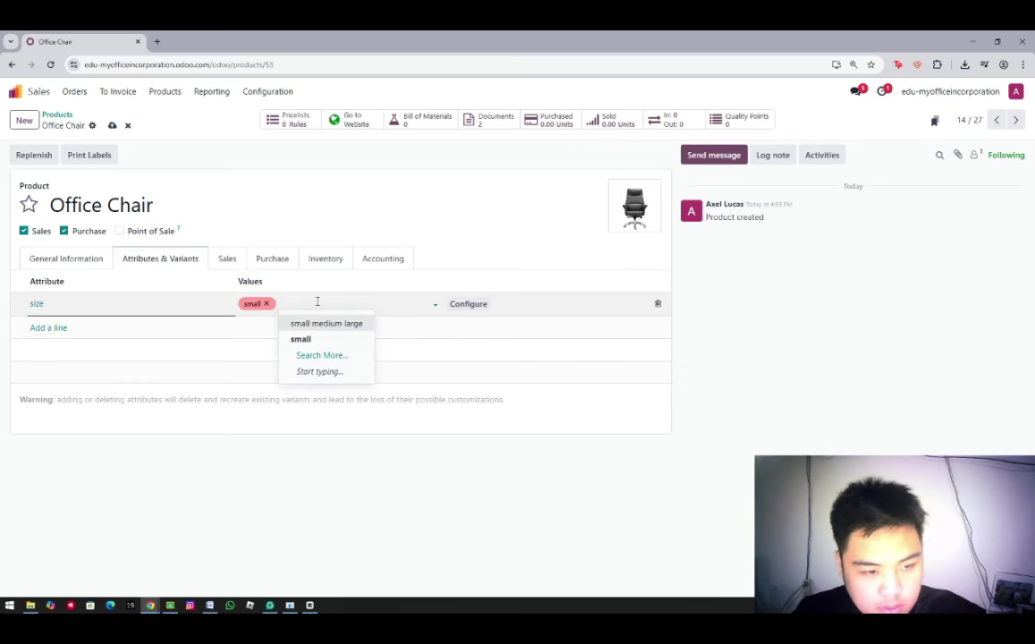
text(medium)
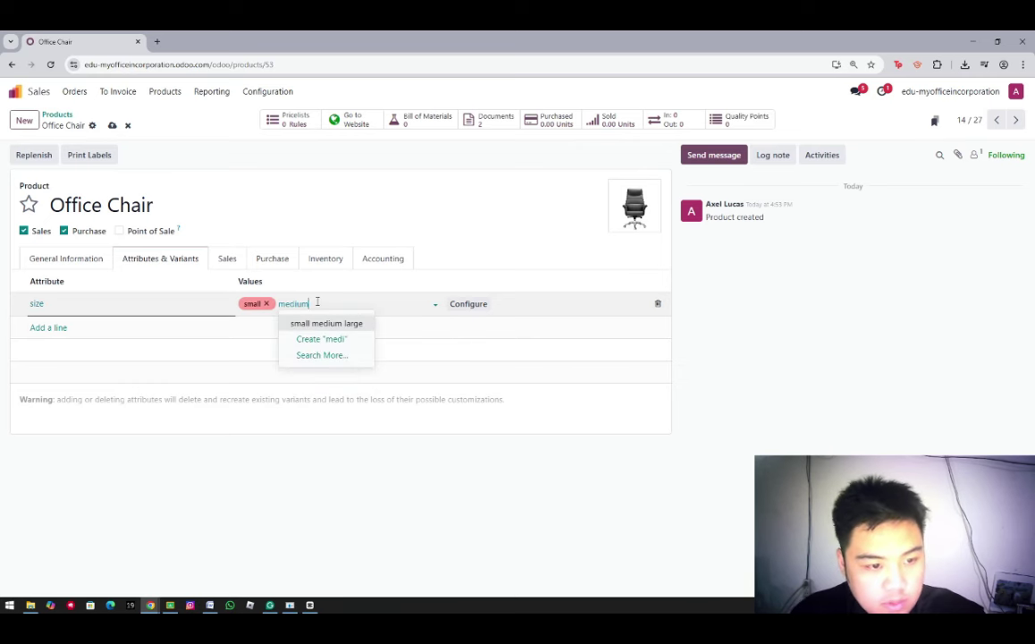
click(313, 339)
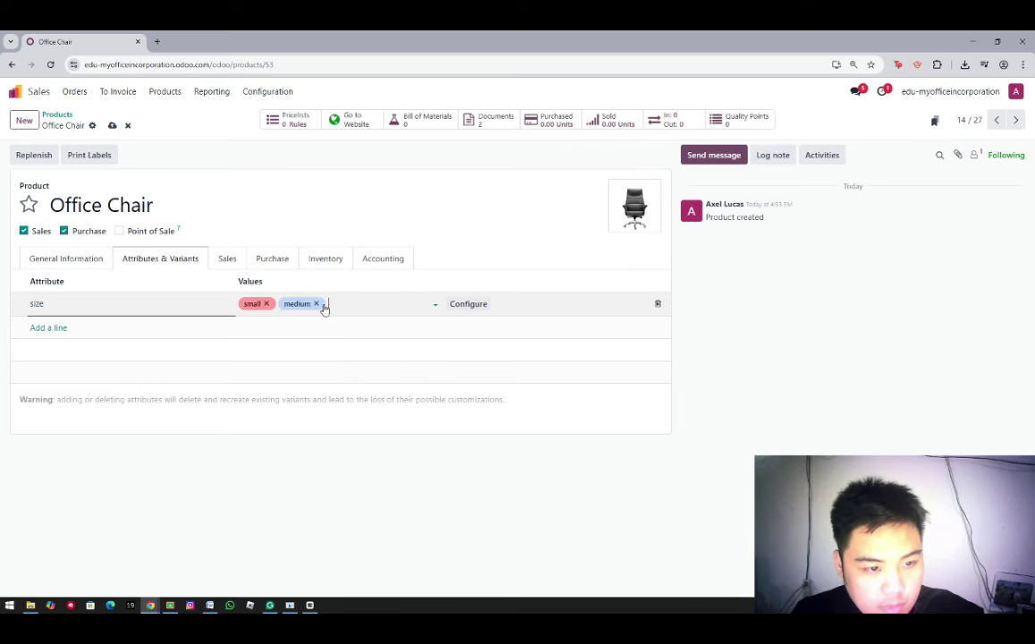
text(large)
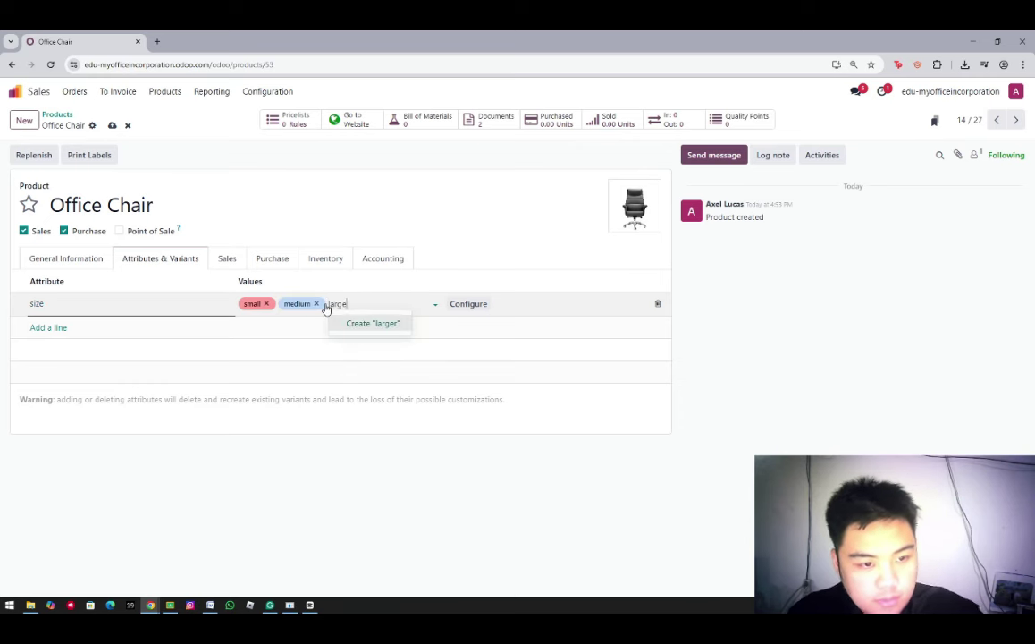
click(377, 339)
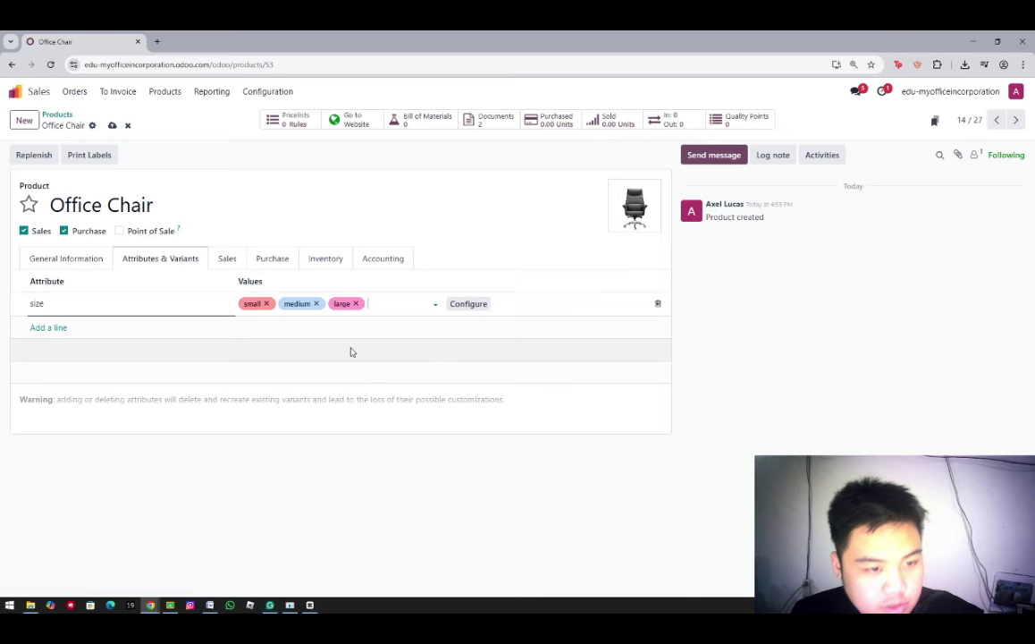
Add a color attribute with Grey, White, Black and Purple and save the Office Chair
click(58, 327)
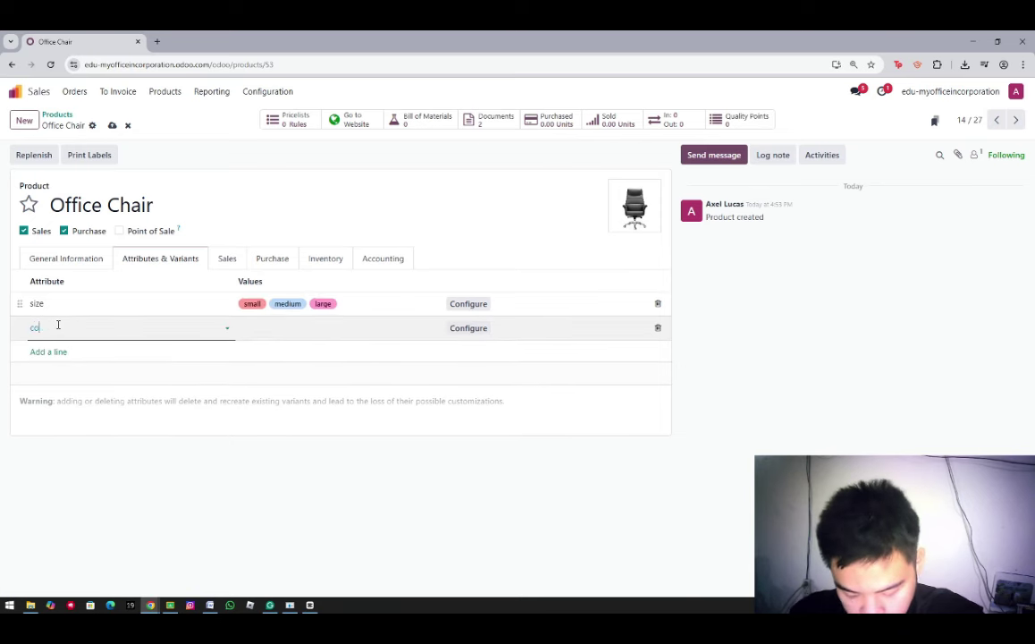
click(98, 363)
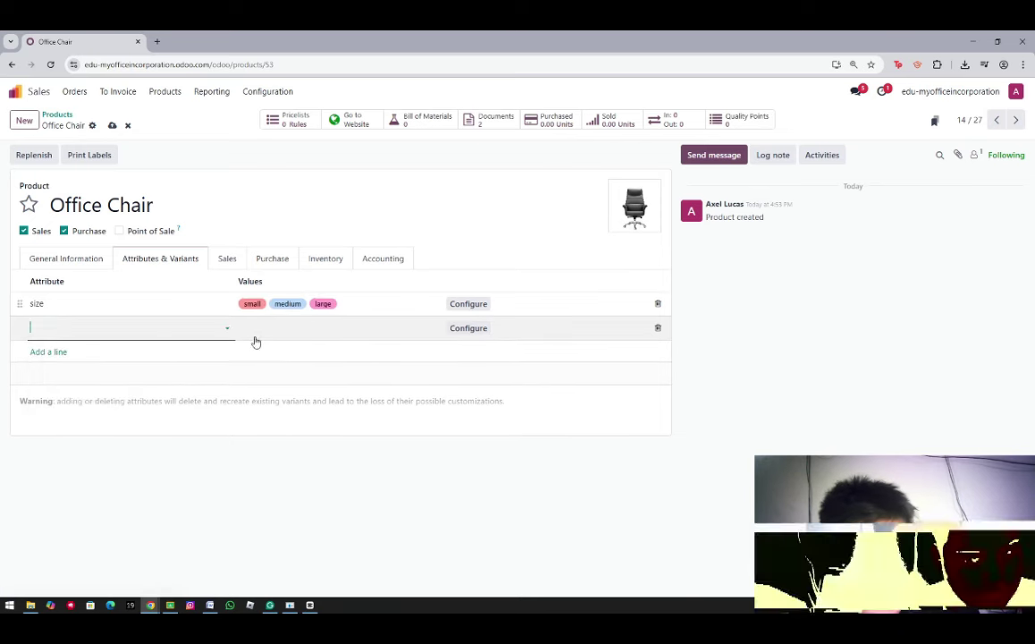
click(262, 328)
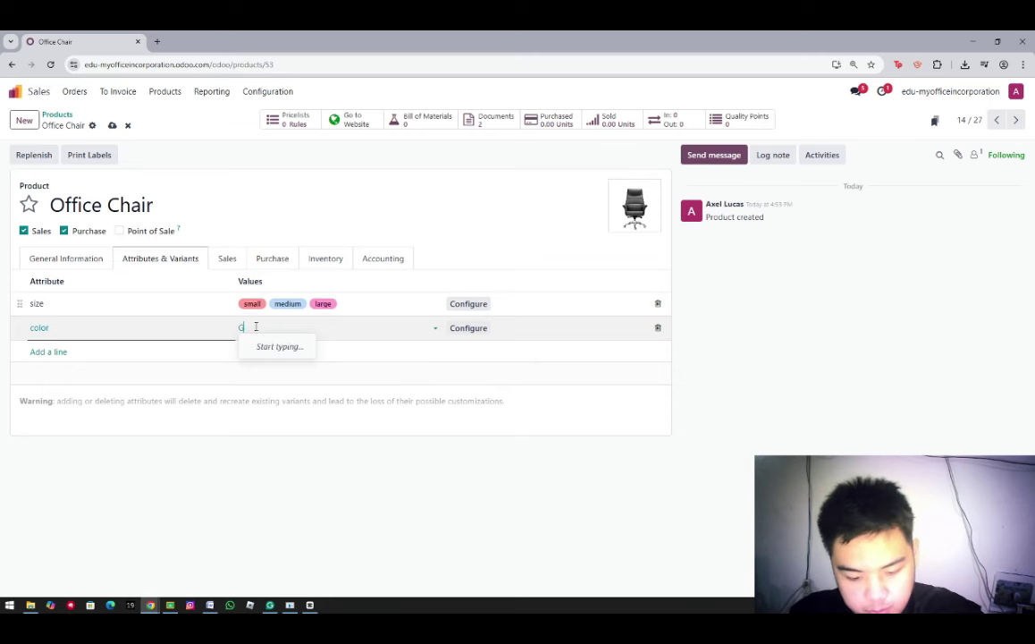
text(Gree)
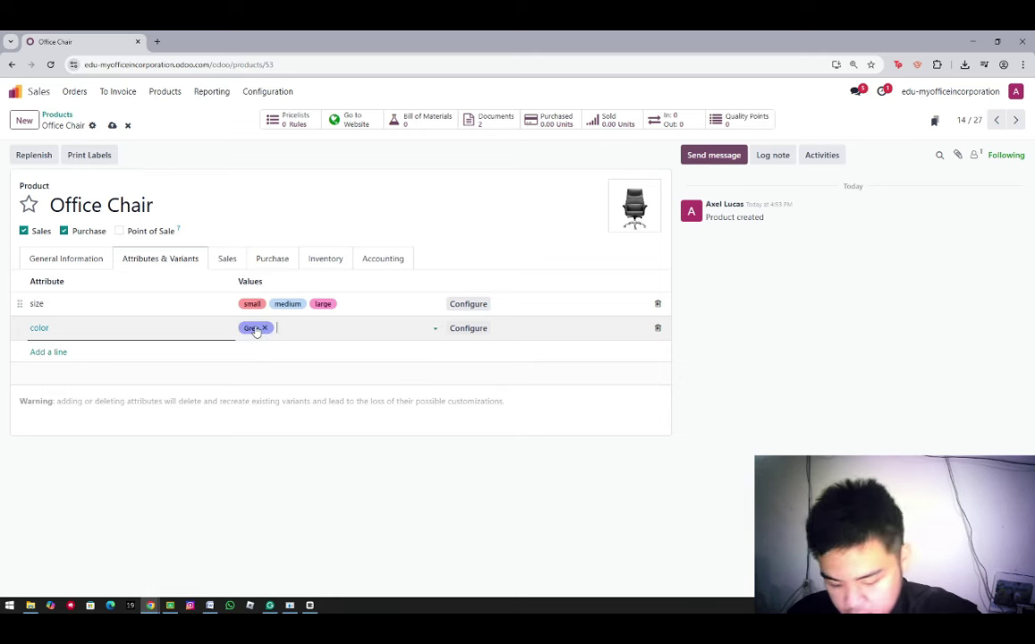
text(White)
key(Return)
text(Bla)
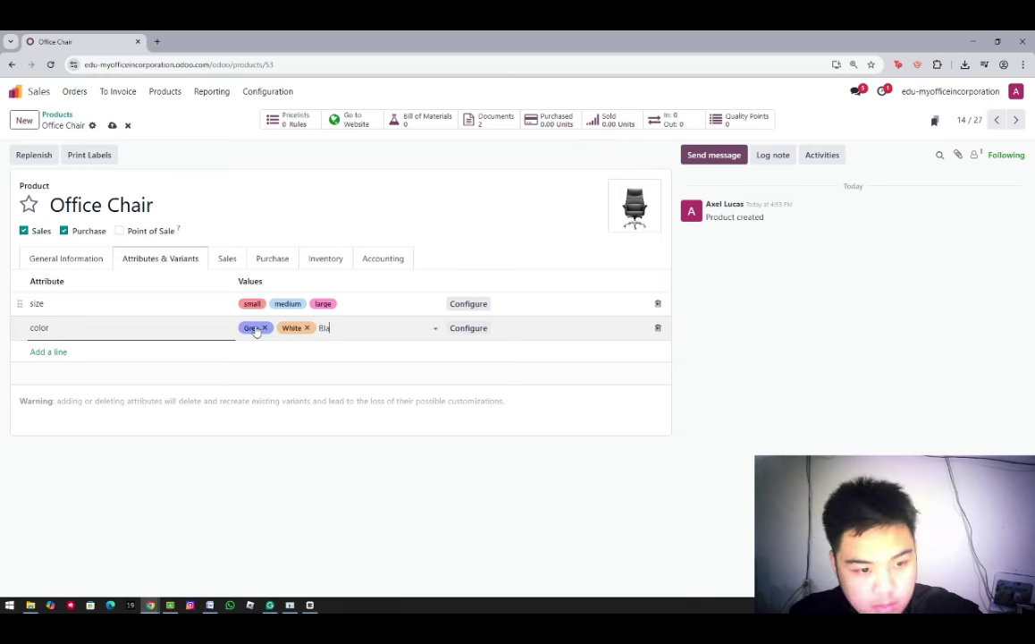
text(ck)
key(Return)
text(Purp)
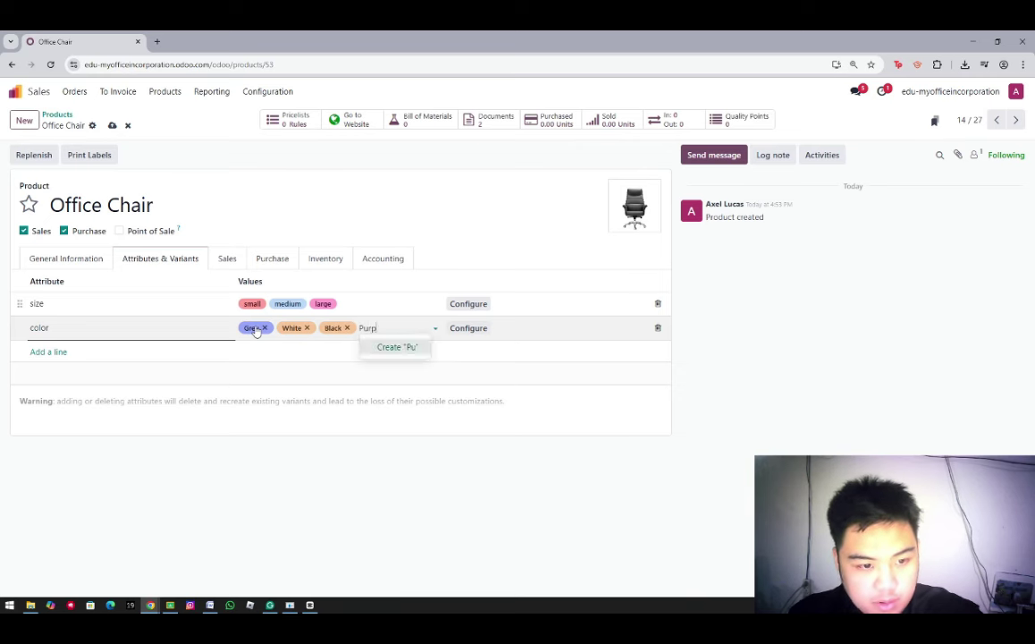
key(Return)
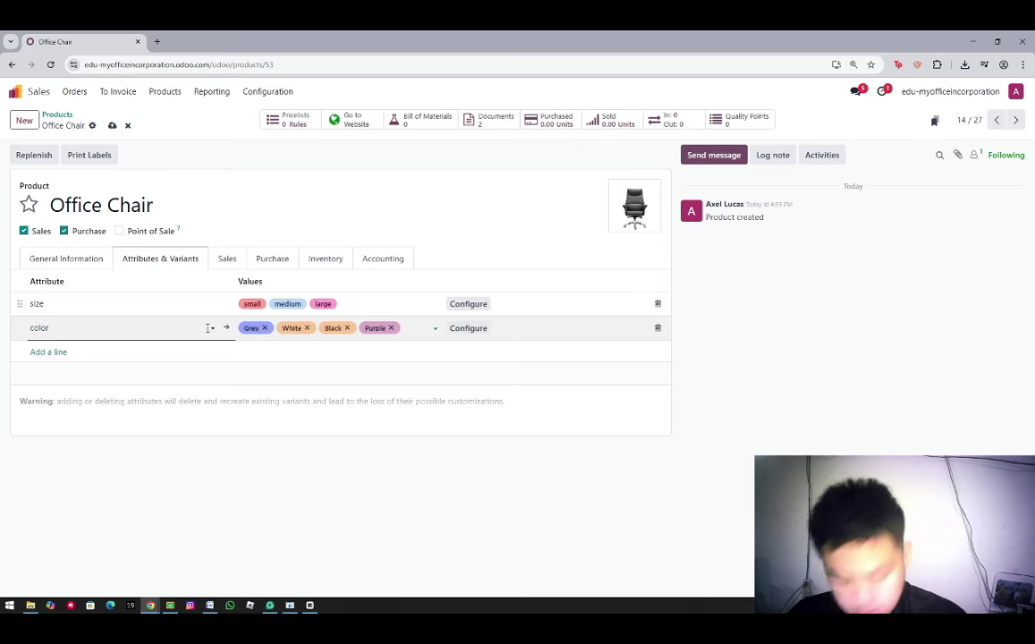
click(111, 127)
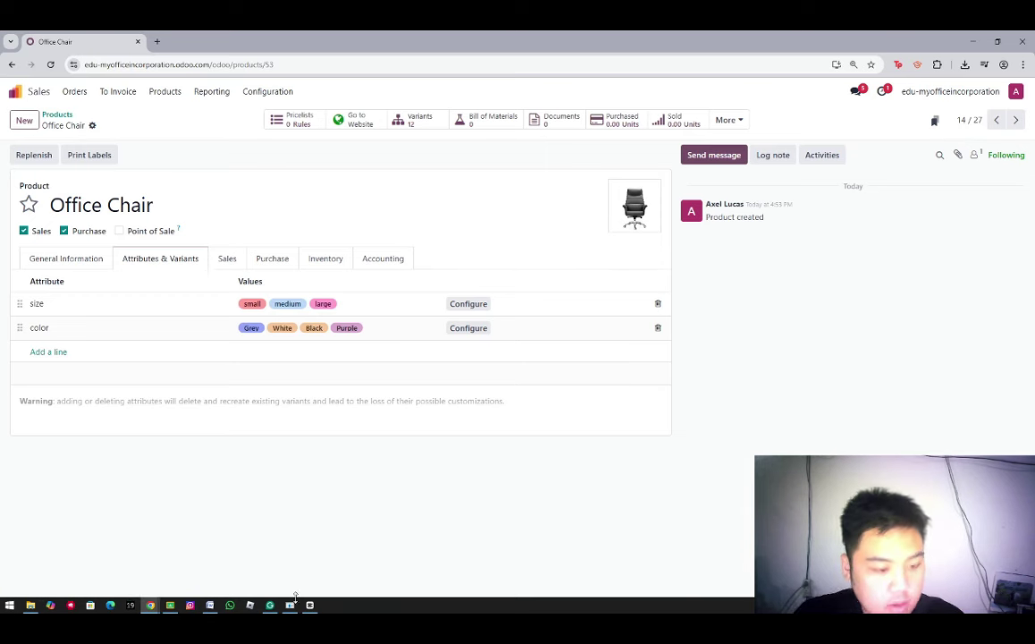
click(41, 304)
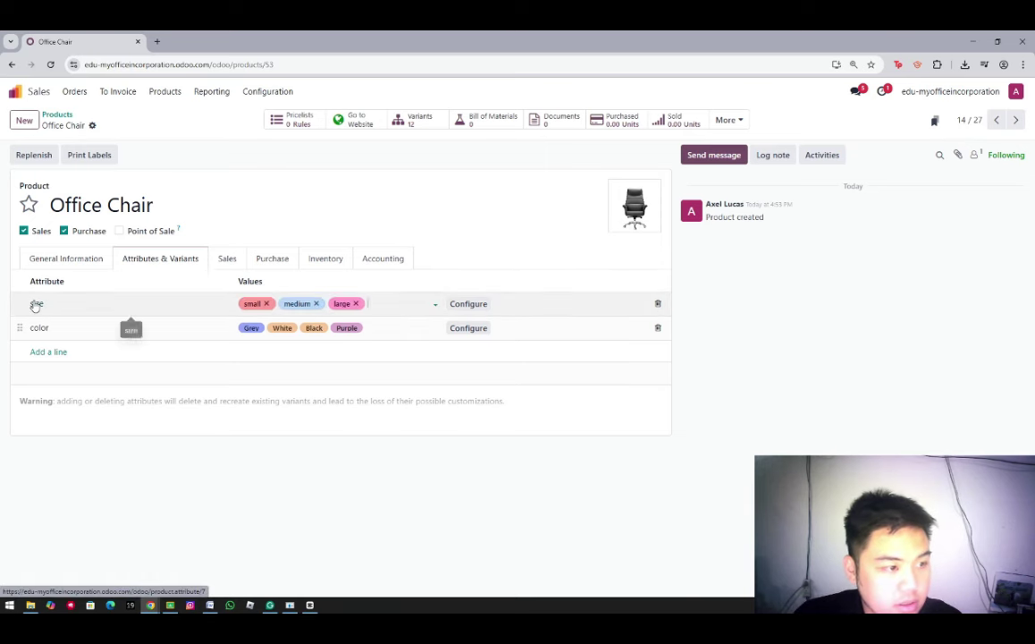
Enable free text on all four size attribute values
click(35, 305)
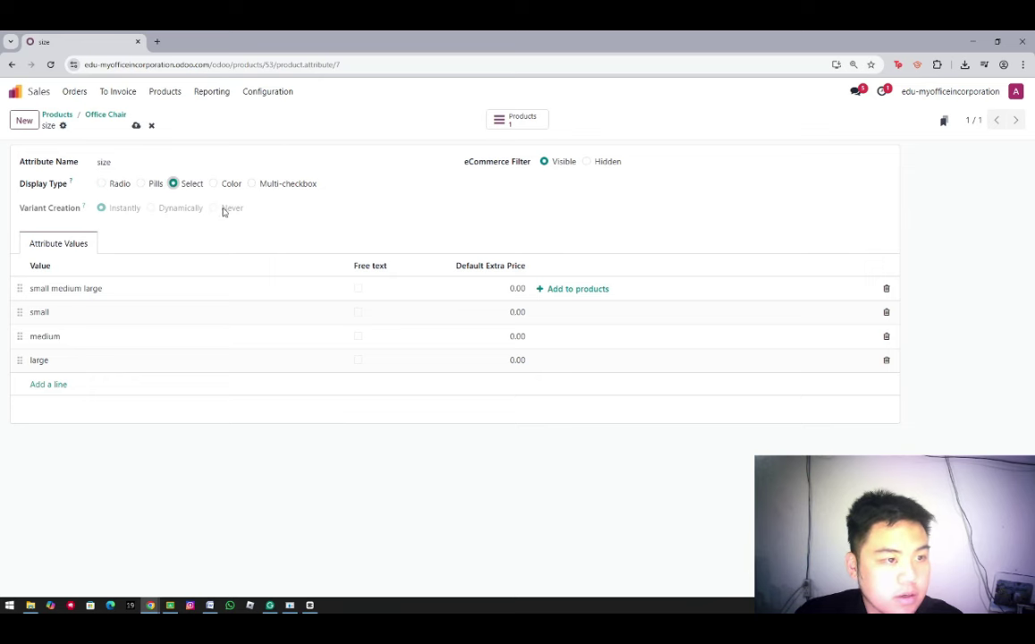
click(357, 288)
click(357, 312)
click(358, 336)
click(358, 359)
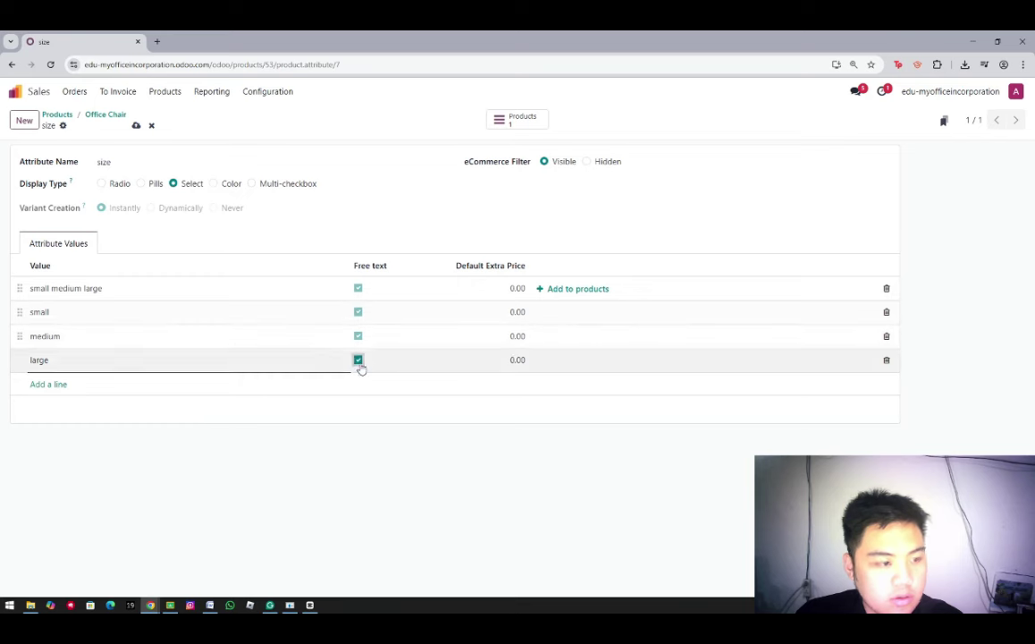
click(105, 115)
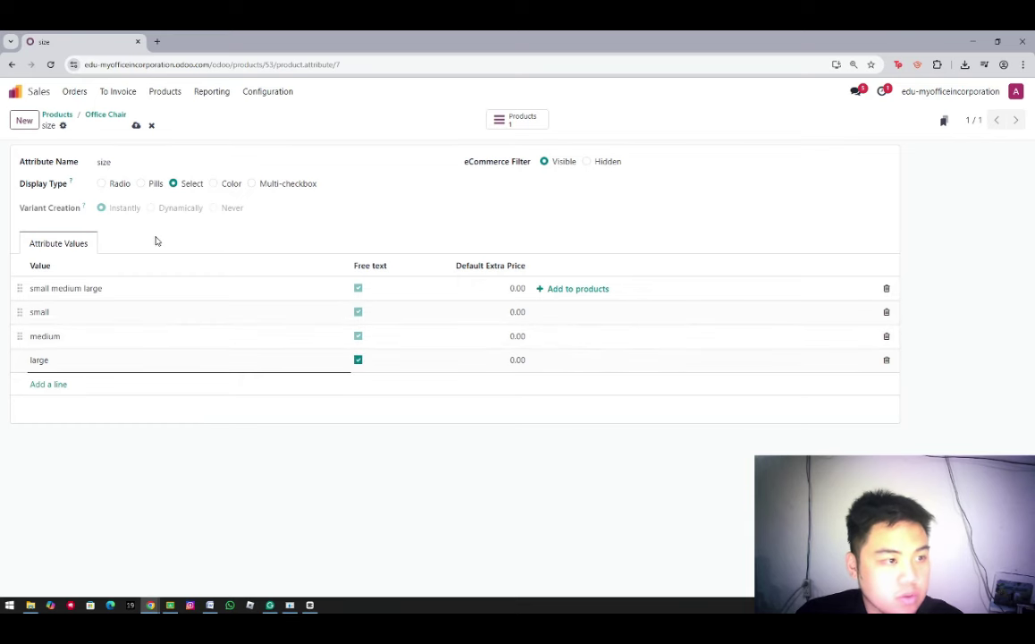
Enable free text on the Grey, White, Black and Purple color values and save
click(38, 331)
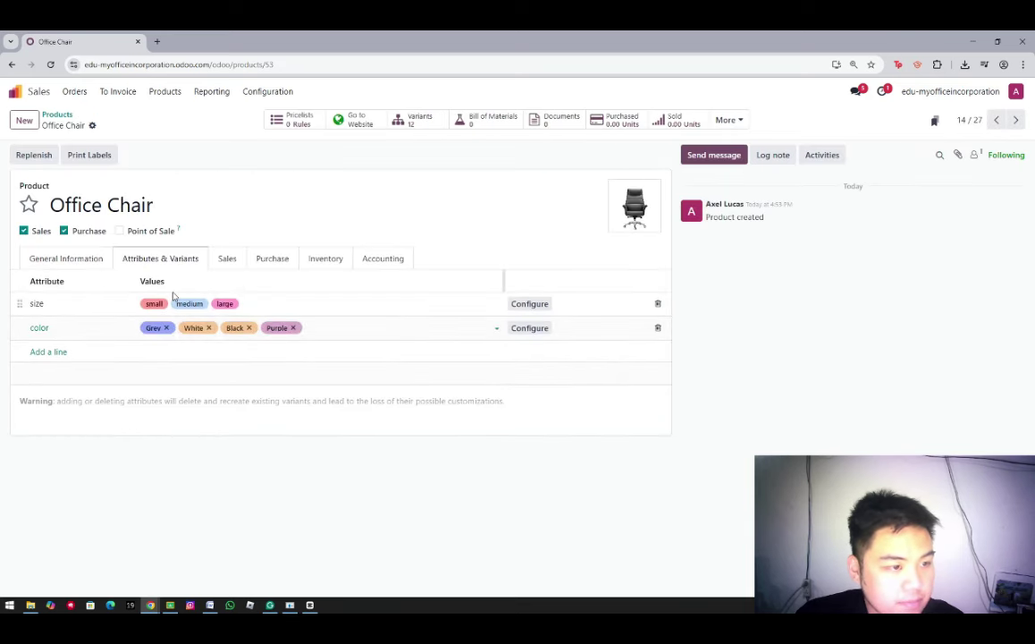
click(42, 328)
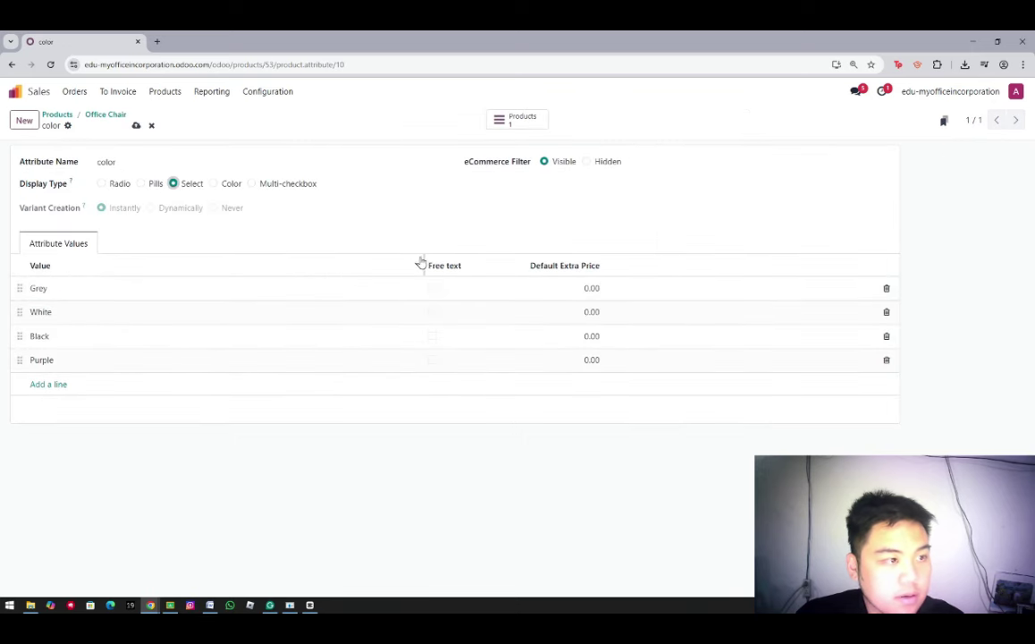
click(431, 288)
click(432, 311)
click(432, 335)
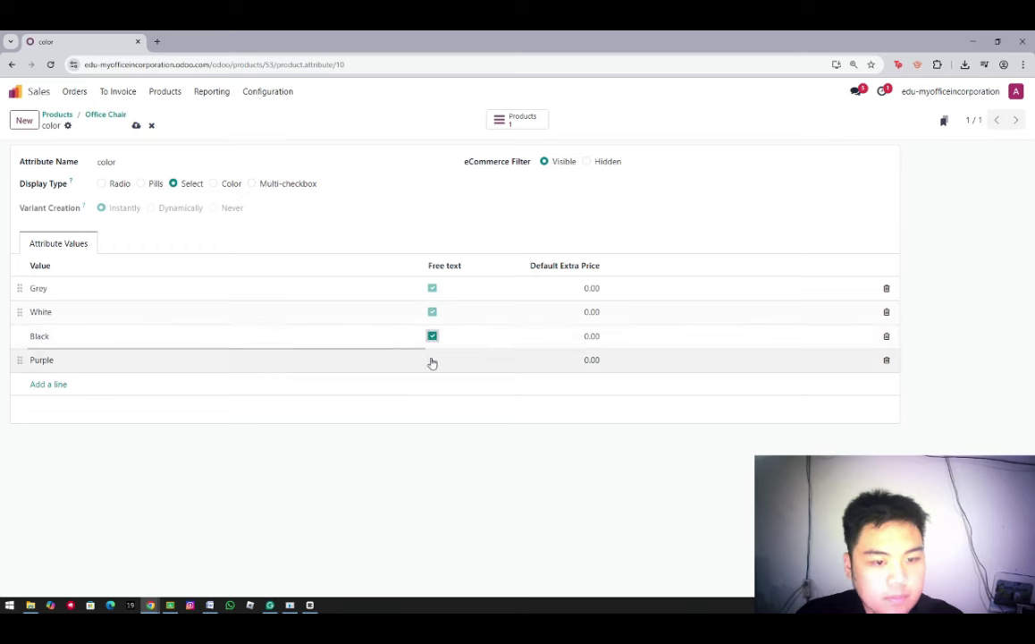
click(432, 360)
click(137, 126)
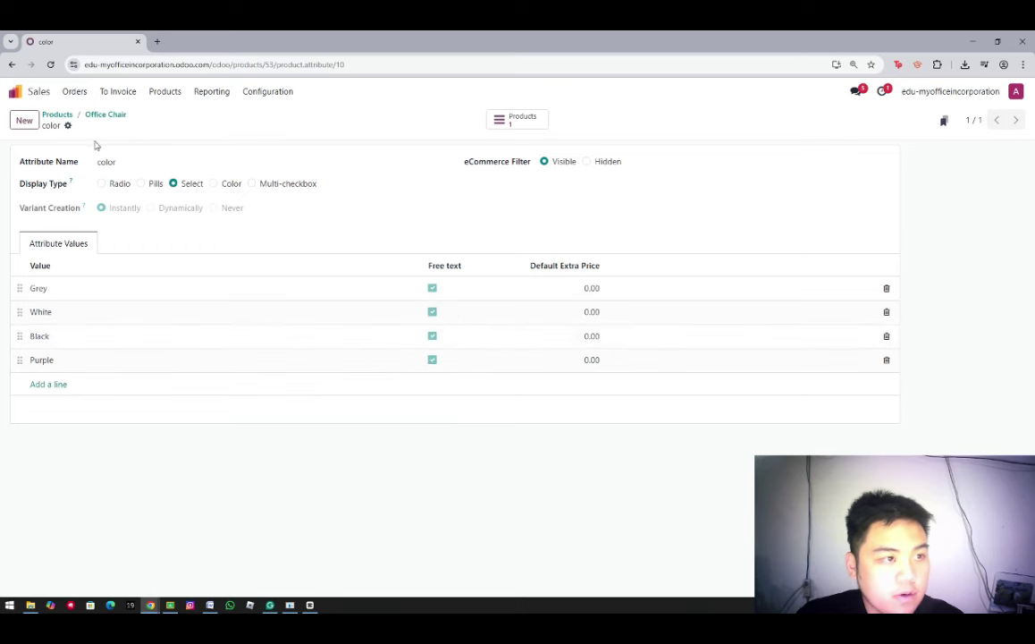
click(89, 115)
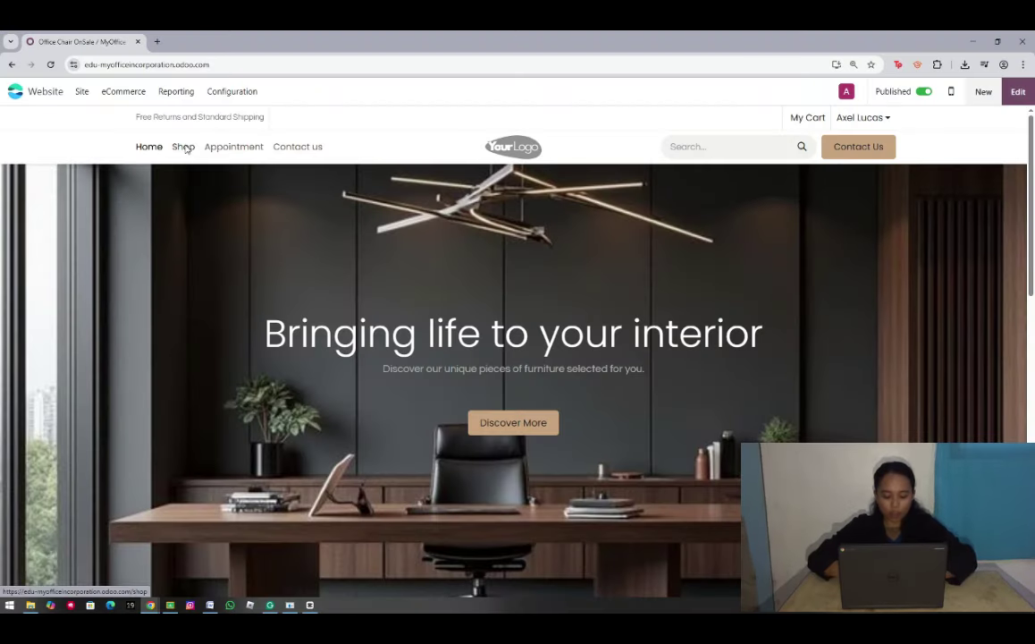
Add a medium, White Office Chair from the Shop to the cart and proceed to checkout
click(183, 147)
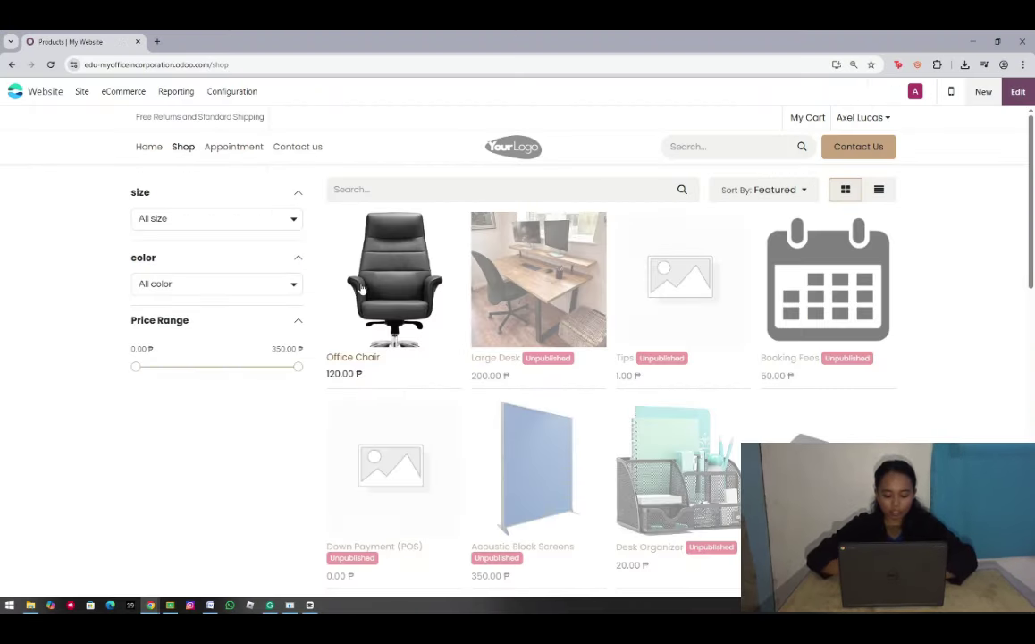
click(351, 276)
click(561, 310)
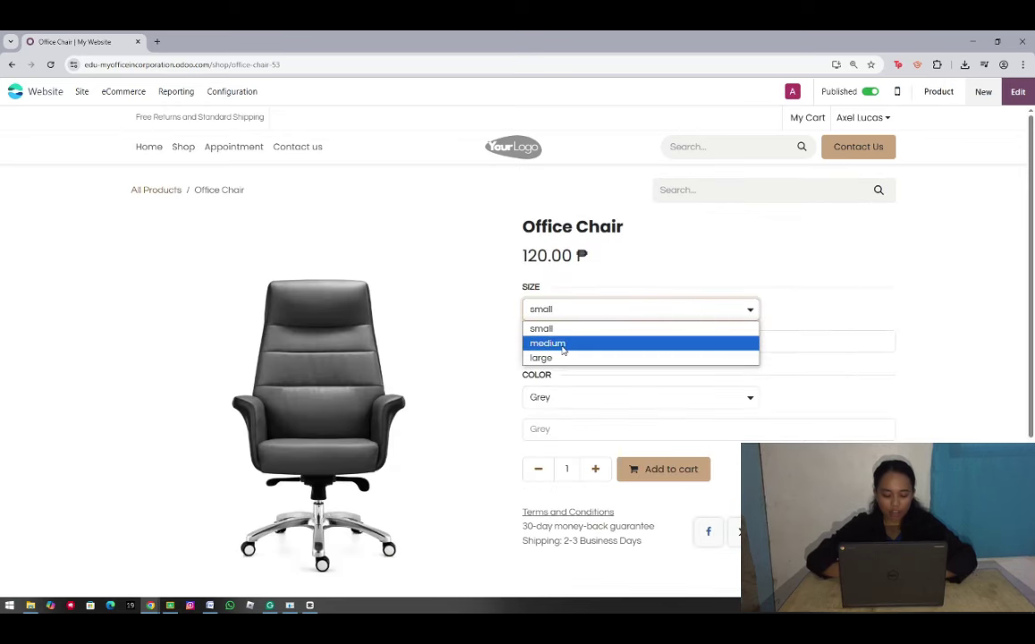
click(562, 343)
click(573, 397)
click(561, 431)
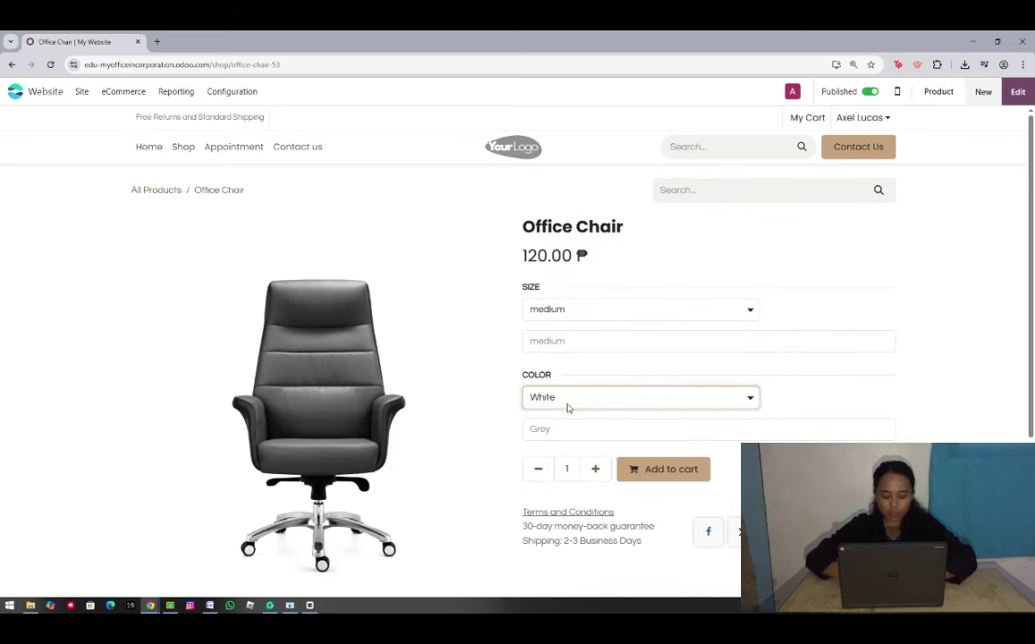
click(663, 469)
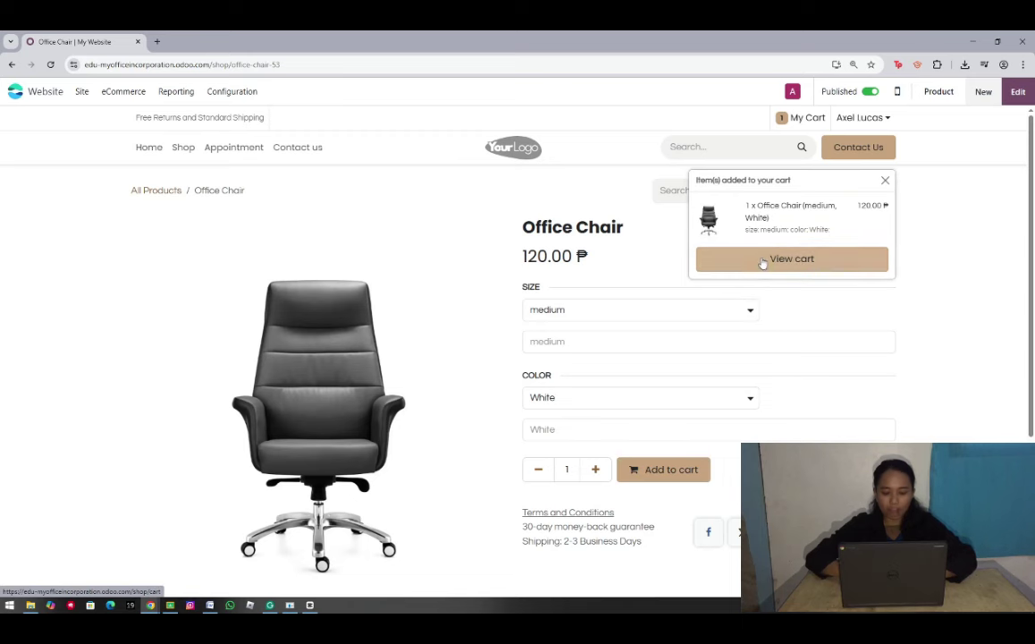
click(763, 260)
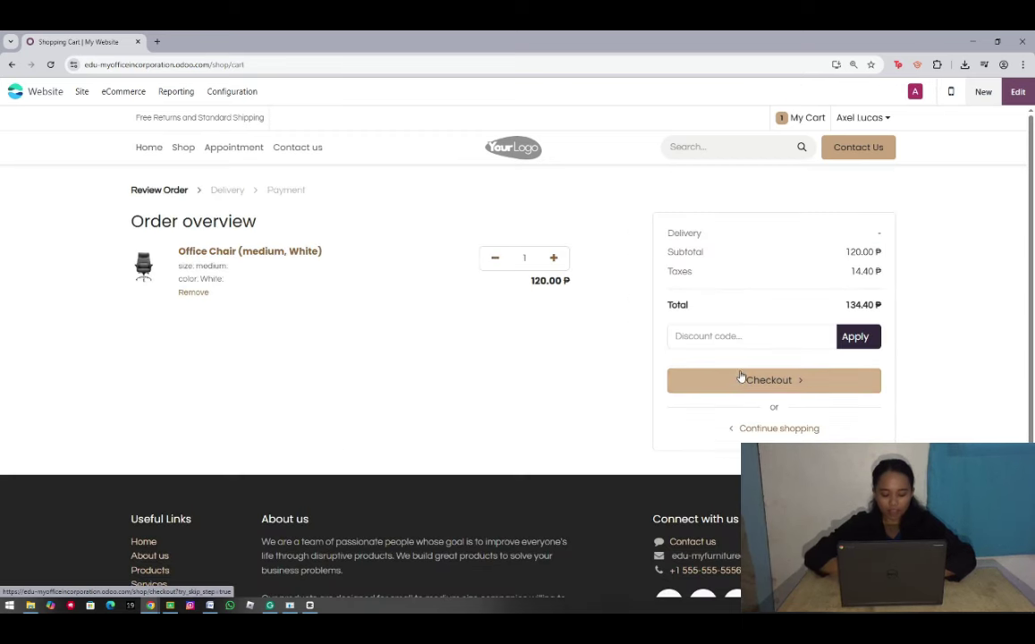
click(728, 383)
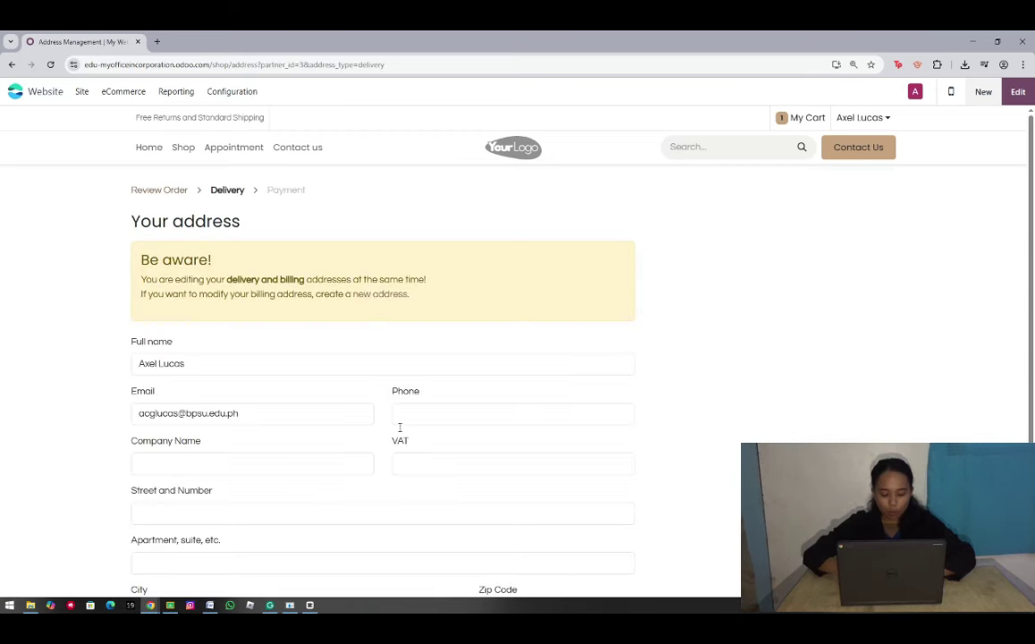
Enter the phone number, company name NA and a suggested street in the address form
click(427, 410)
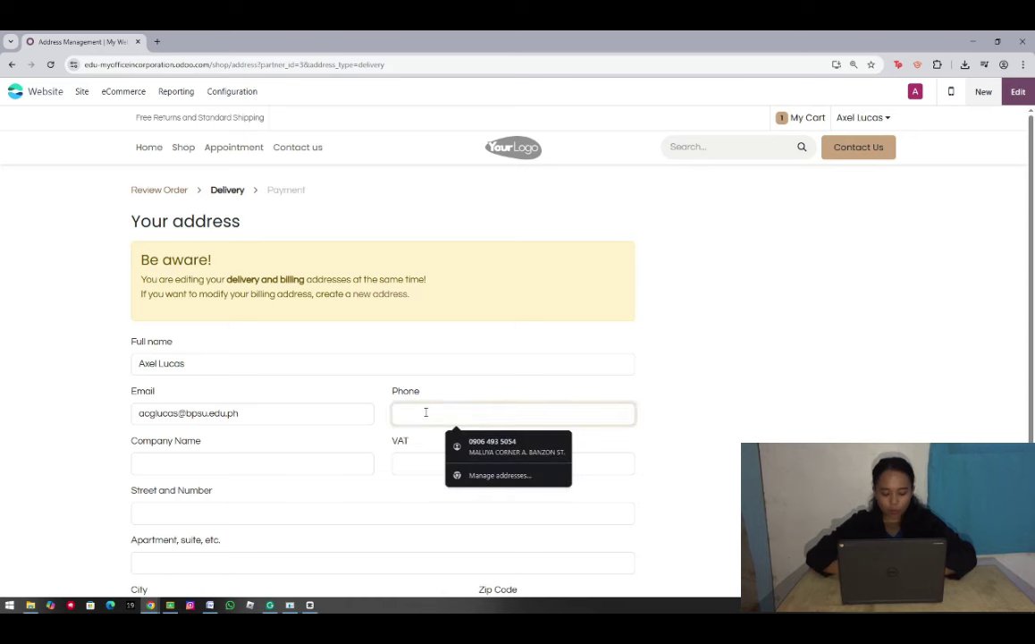
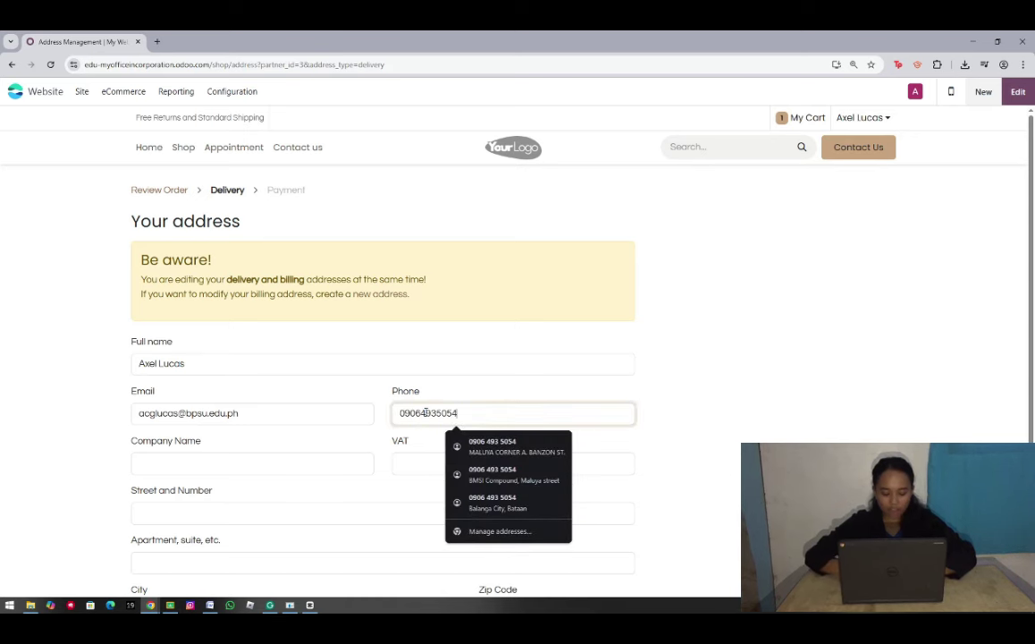
scroll(273, 375, down, 1)
click(273, 358)
text(NA)
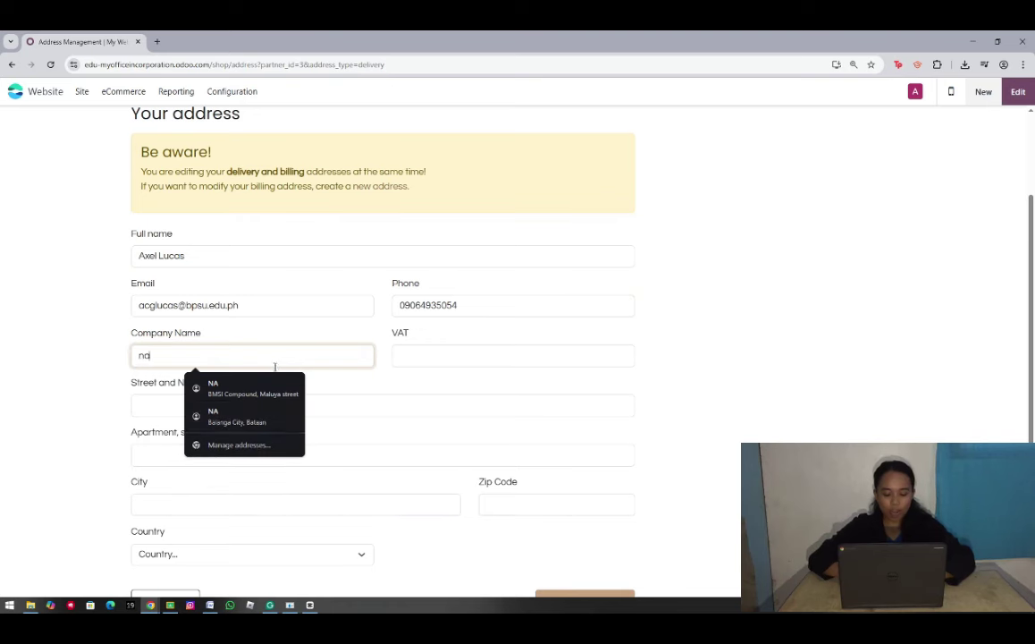
click(232, 393)
scroll(384, 552, down, 1)
Fill in the zip code and apartment, save the delivery address and continue to payment
click(492, 497)
text(2100)
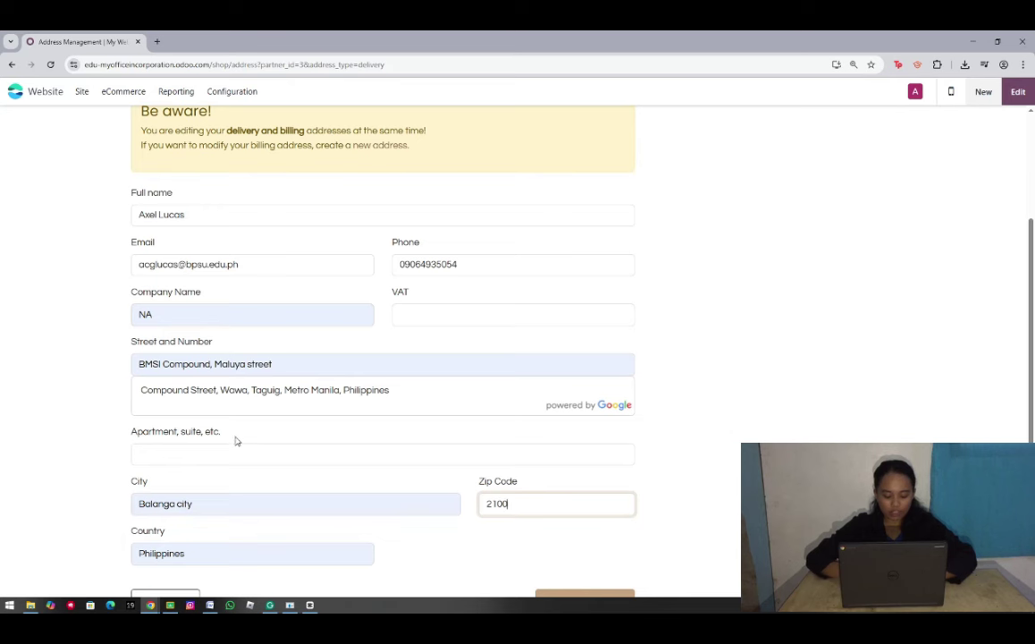
click(247, 449)
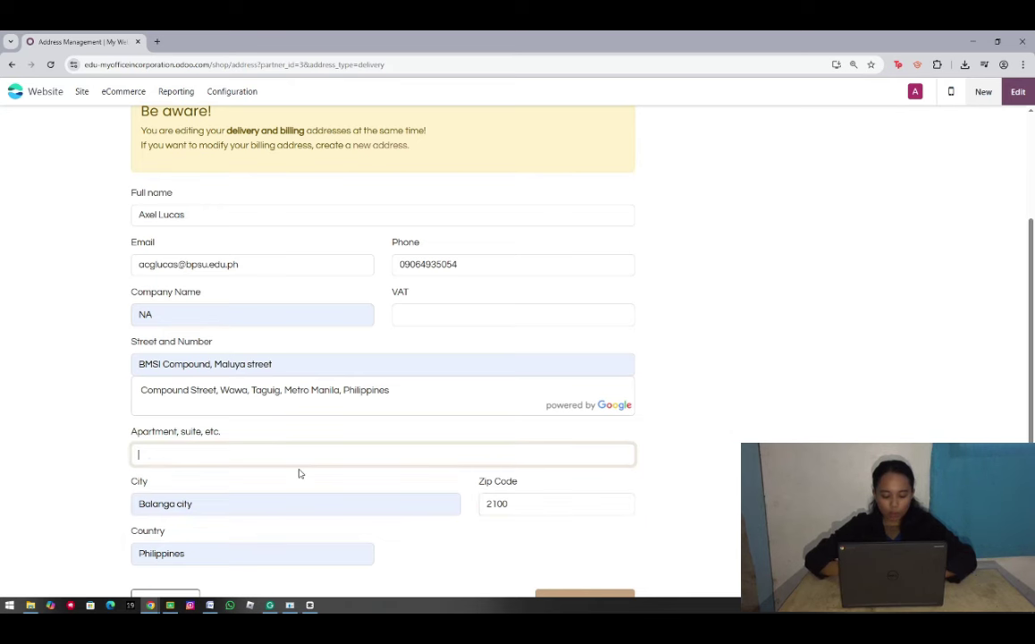
text(ng)
scroll(357, 535, down, 1)
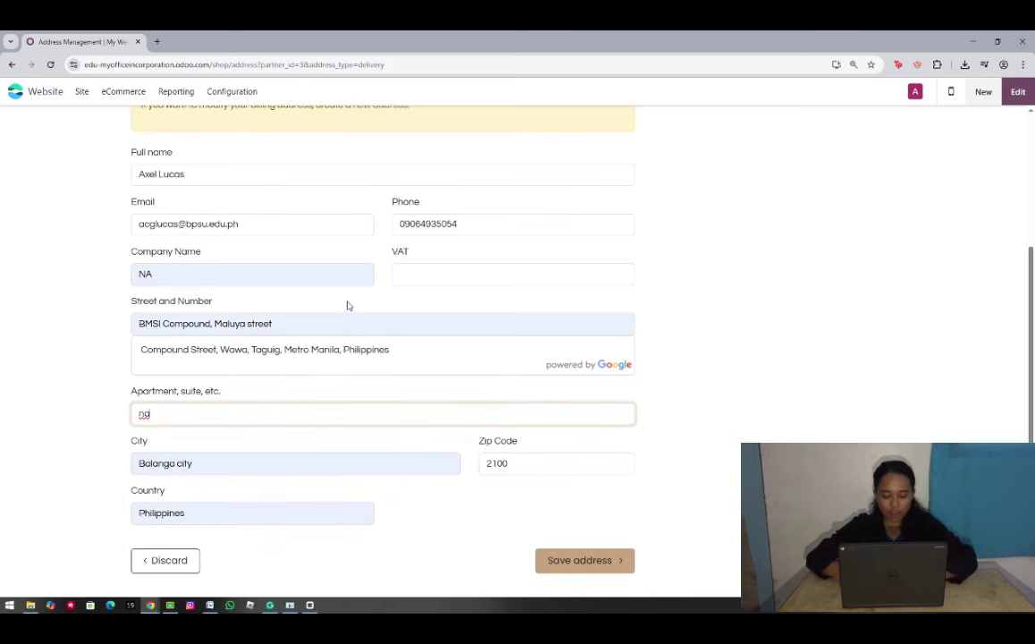
click(580, 563)
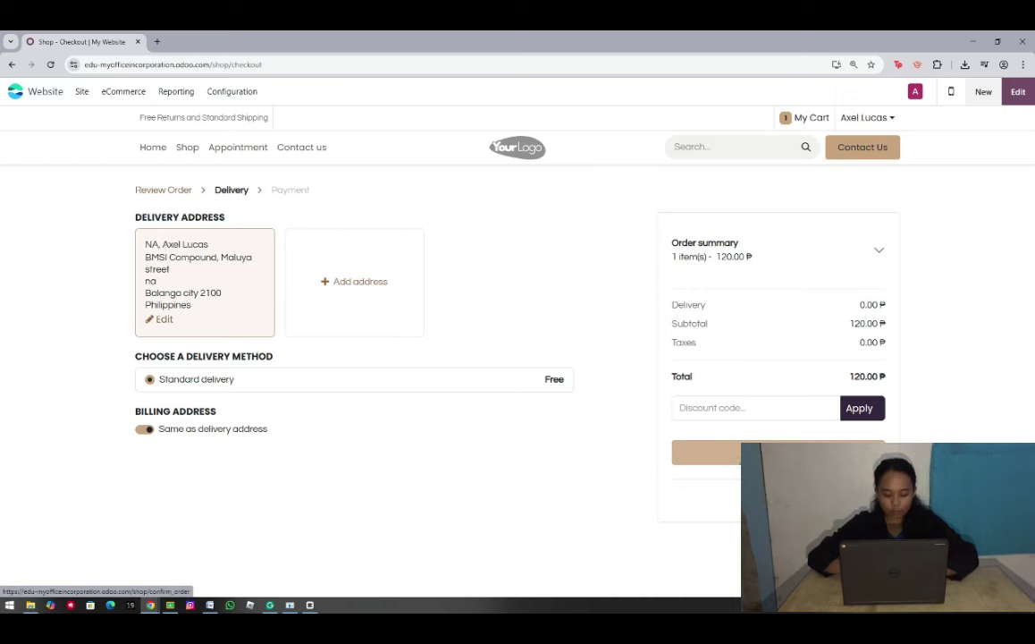
click(787, 452)
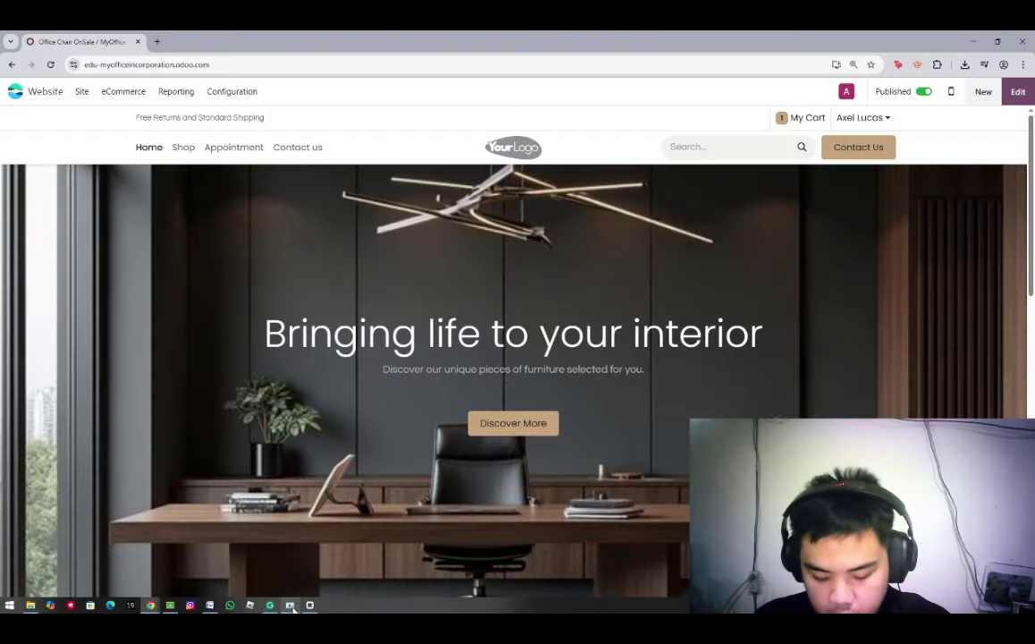
Create a new website product named Warranty as a service
click(123, 91)
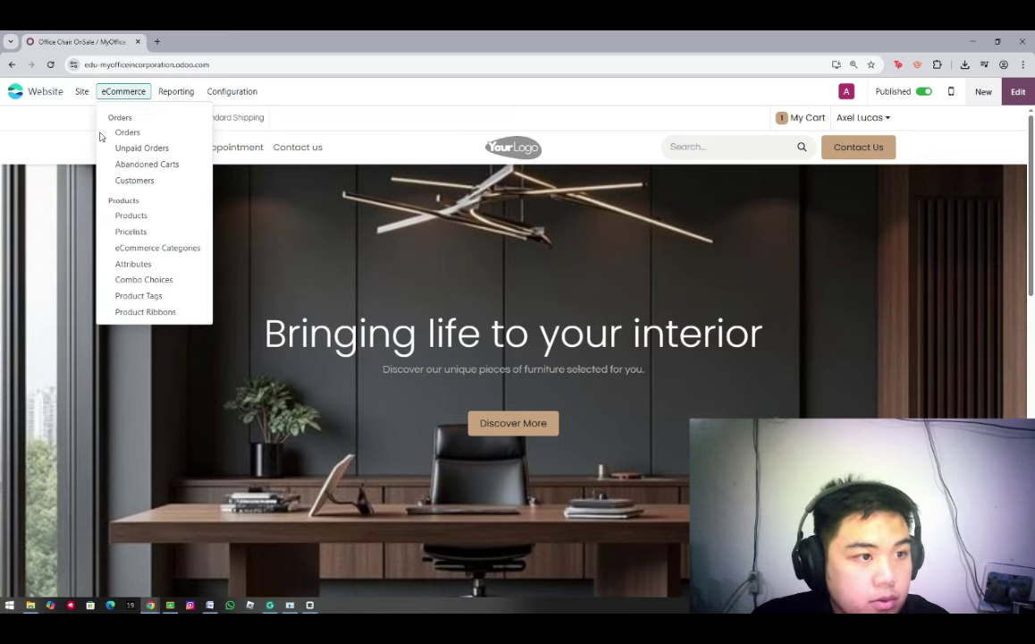
click(132, 216)
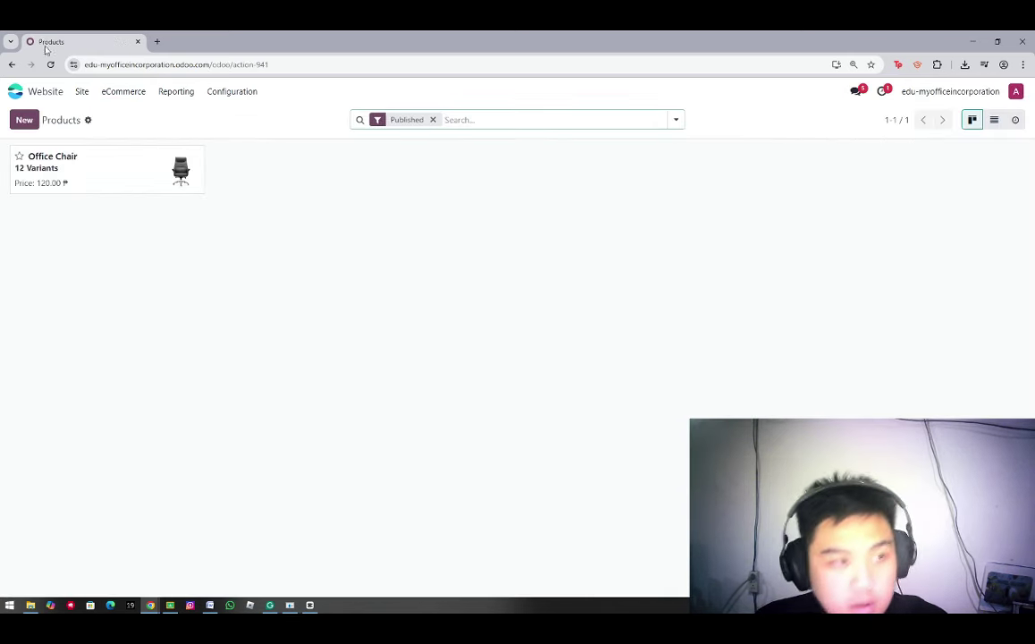
click(26, 121)
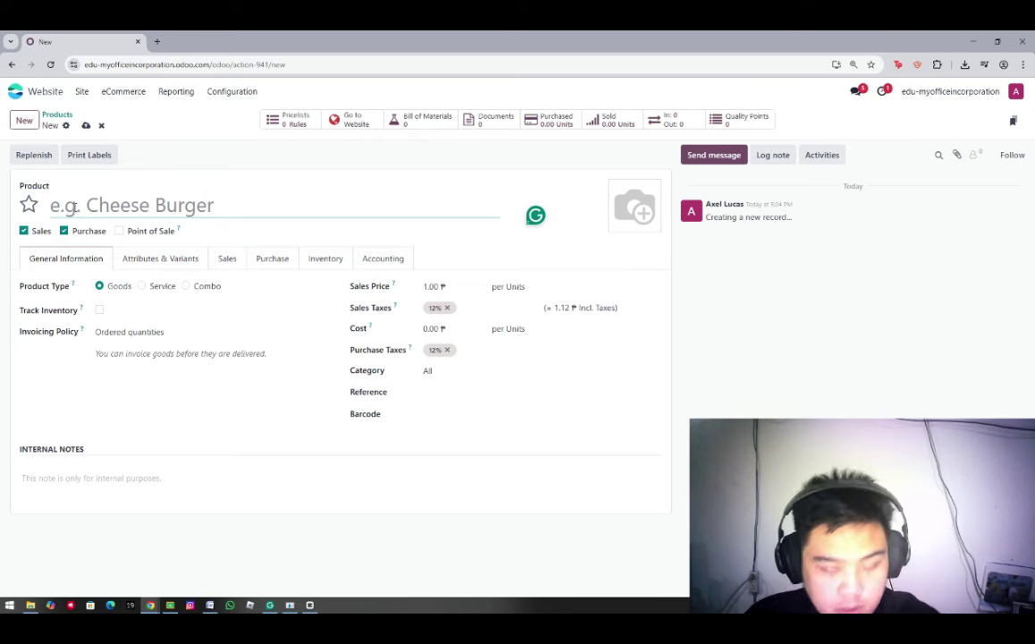
text(Warranty)
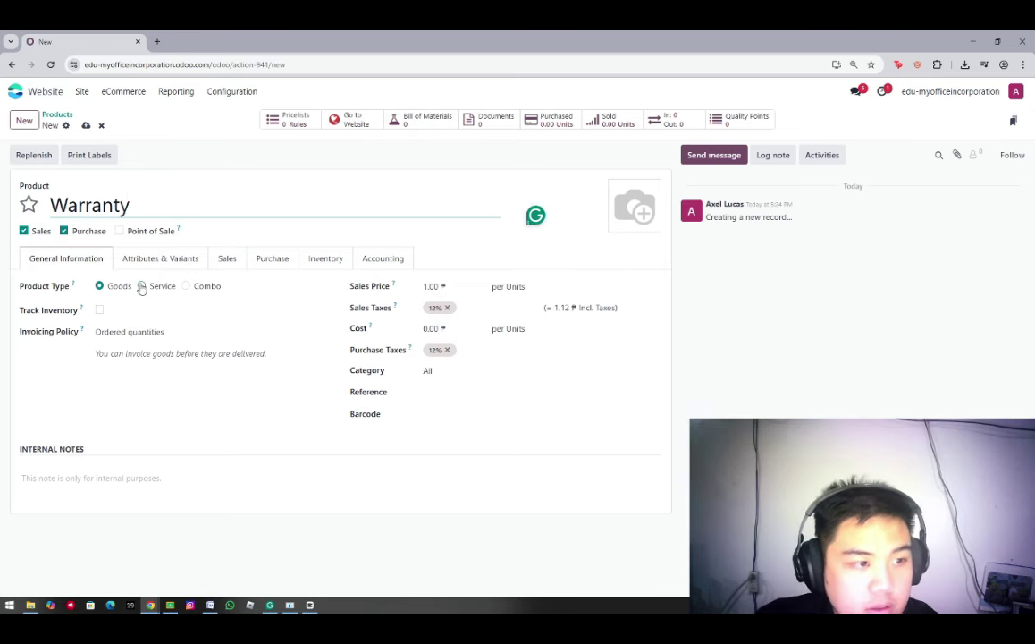
click(141, 286)
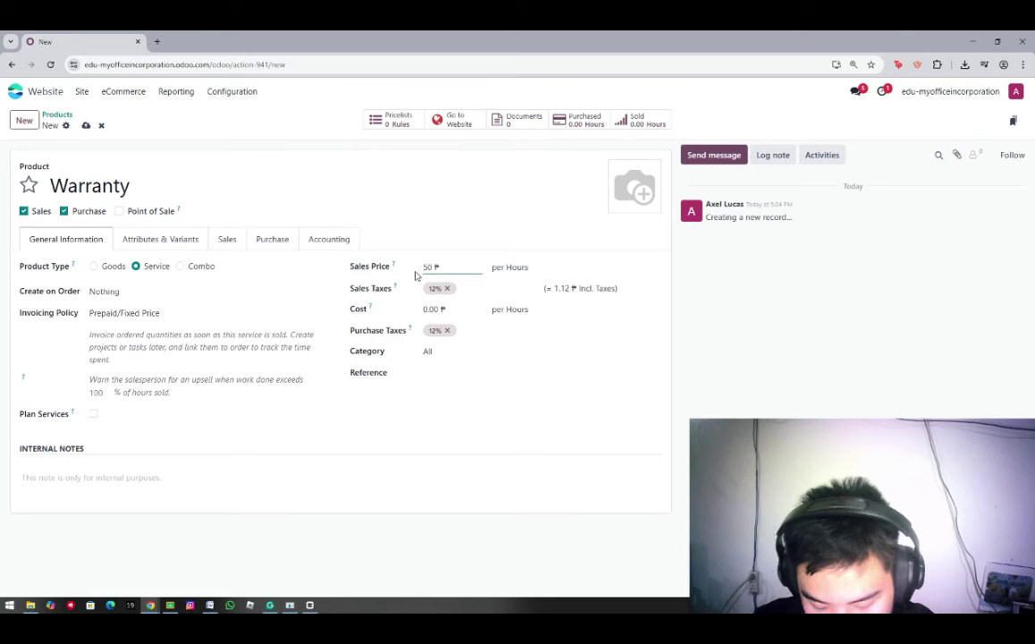
Give Warranty a Duration attribute with values 3 Years and 5 Years and save it
click(175, 243)
click(63, 283)
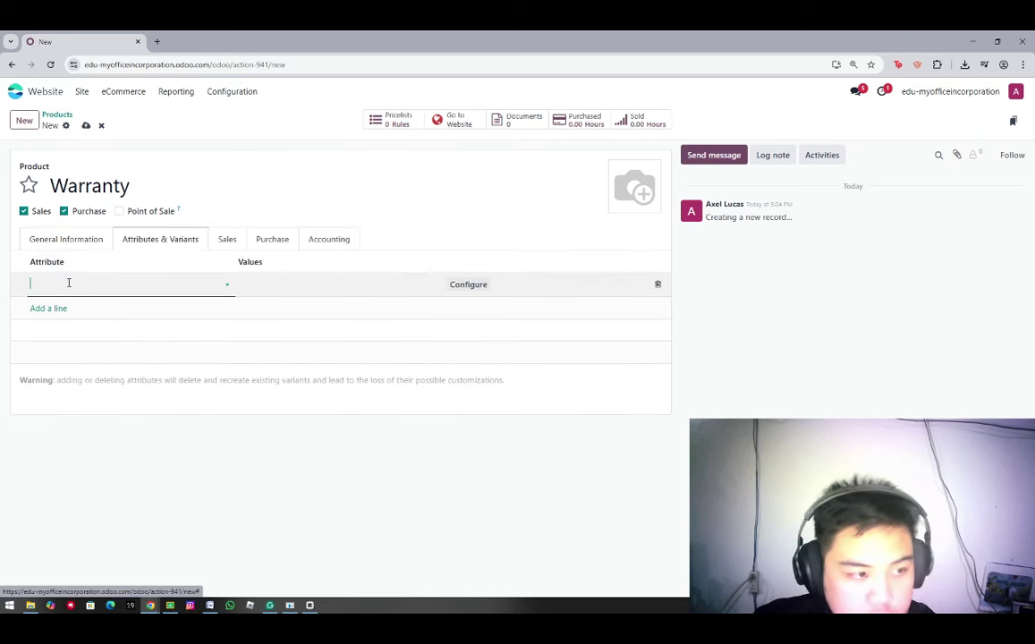
text(Durati)
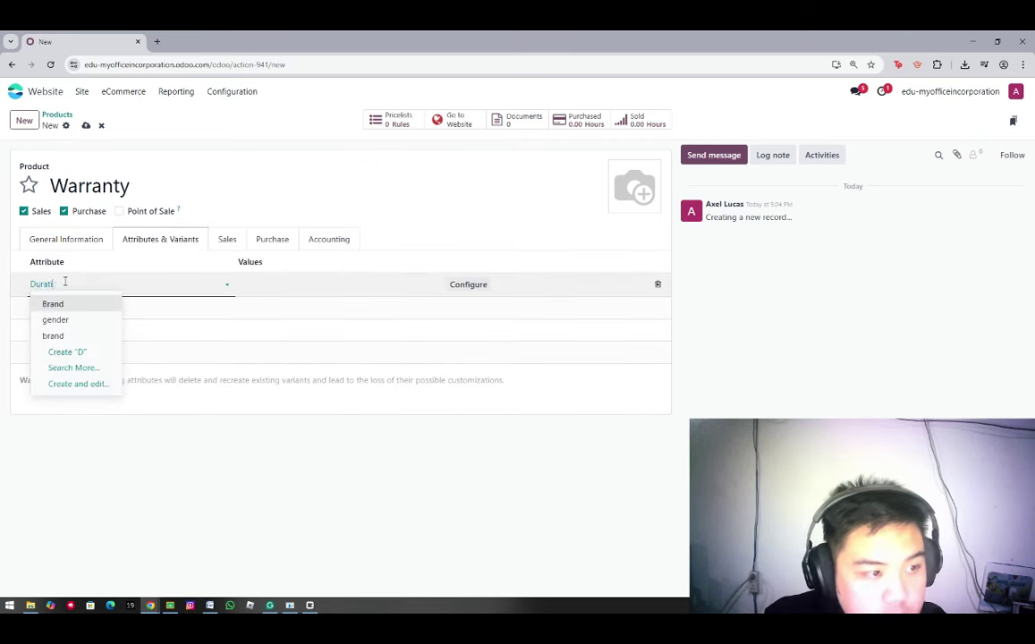
text(on)
click(81, 303)
click(261, 286)
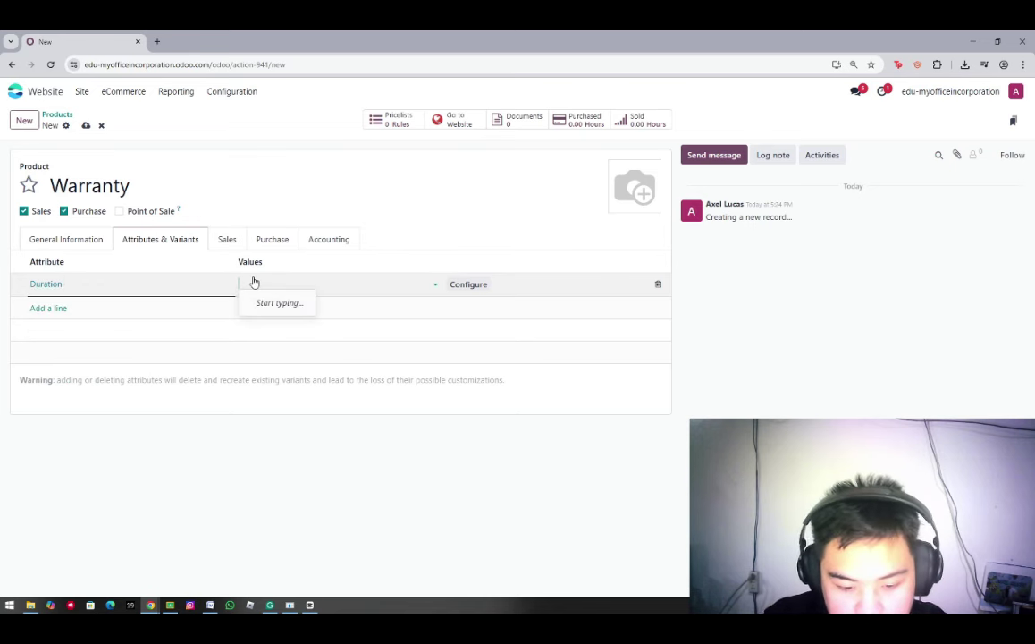
text(3 Y)
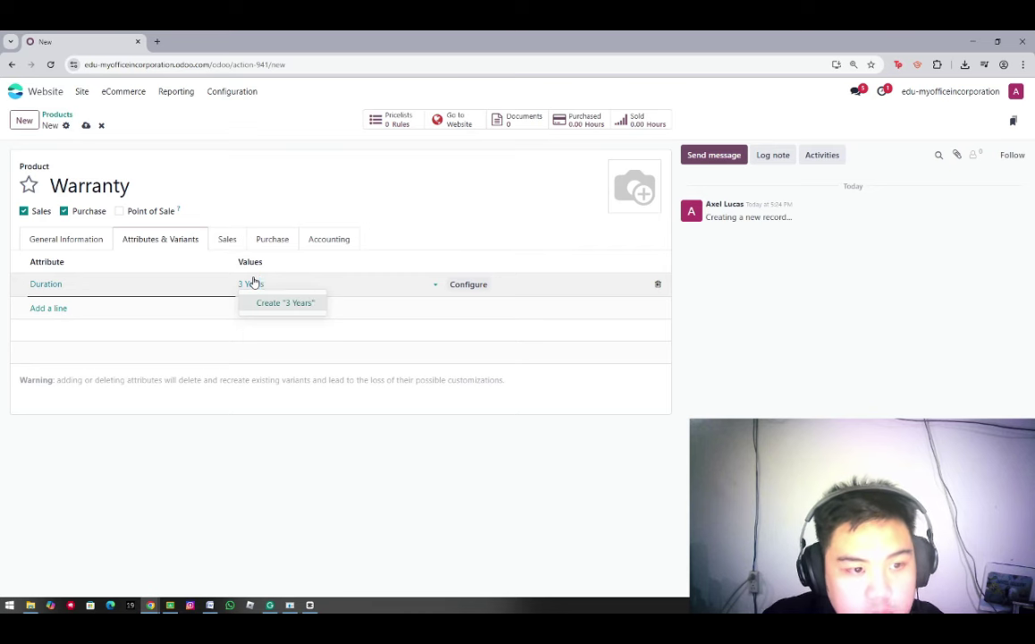
text(ears)
key(Return)
text(5)
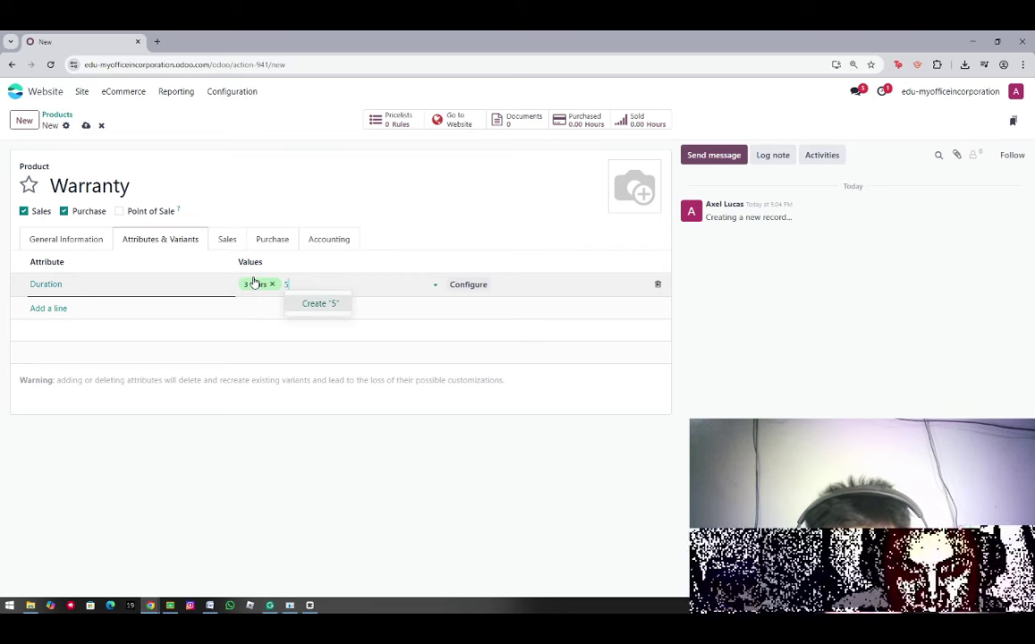
text( Years)
key(Return)
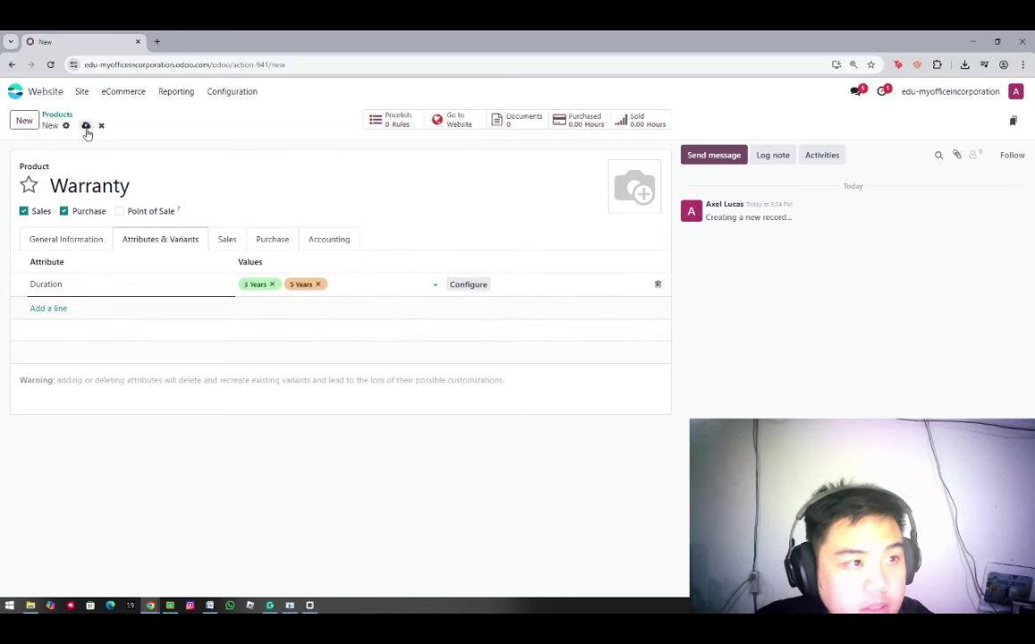
click(86, 126)
click(123, 92)
click(57, 114)
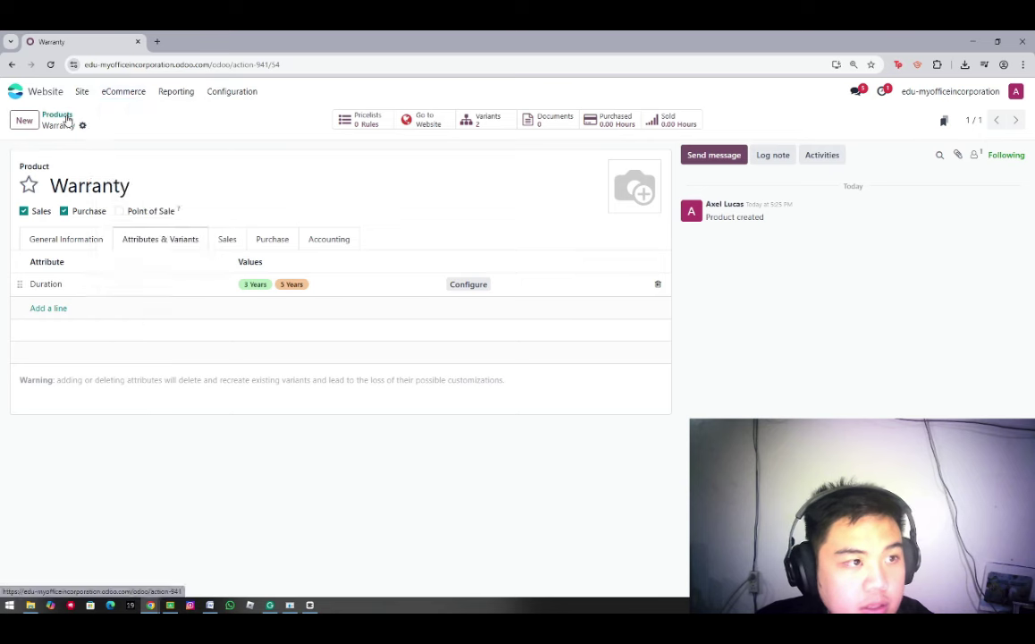
Add Warranty as an optional product on the Office Chair's Sales tab and save
click(106, 162)
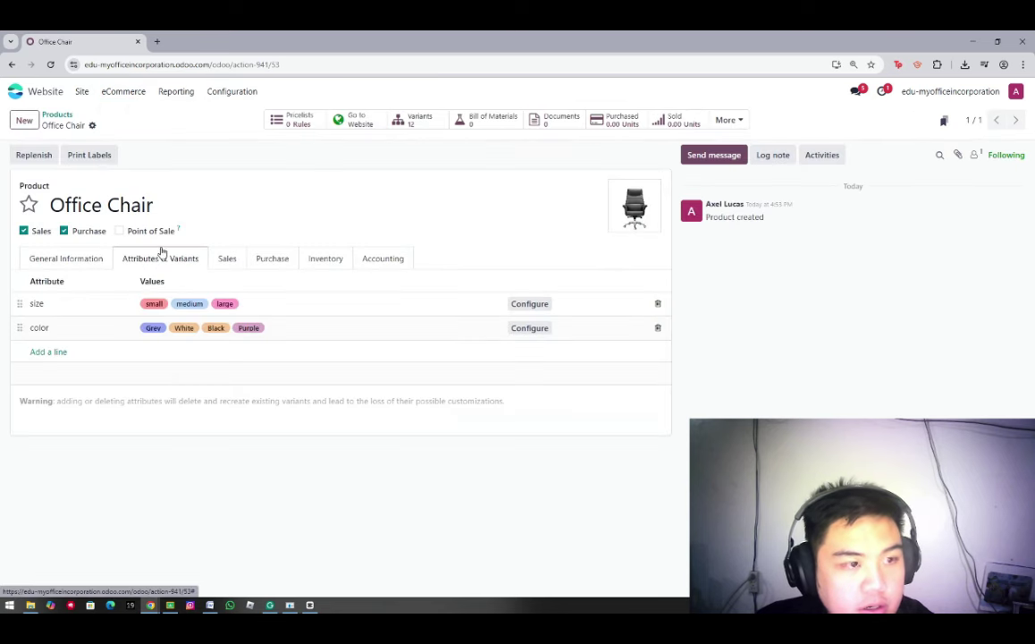
click(234, 258)
click(149, 326)
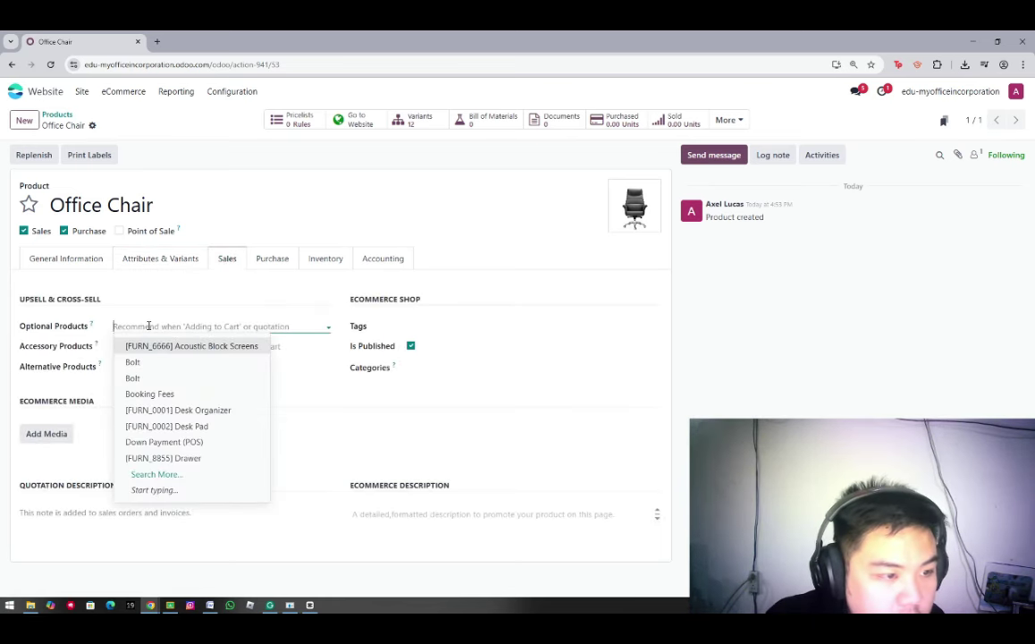
text(Warranty)
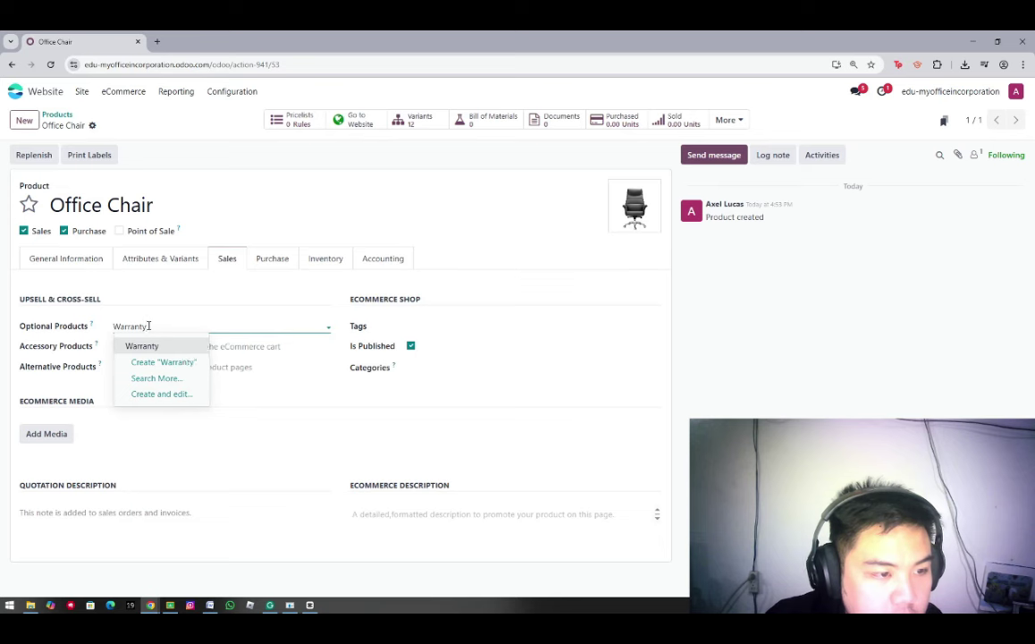
key(Return)
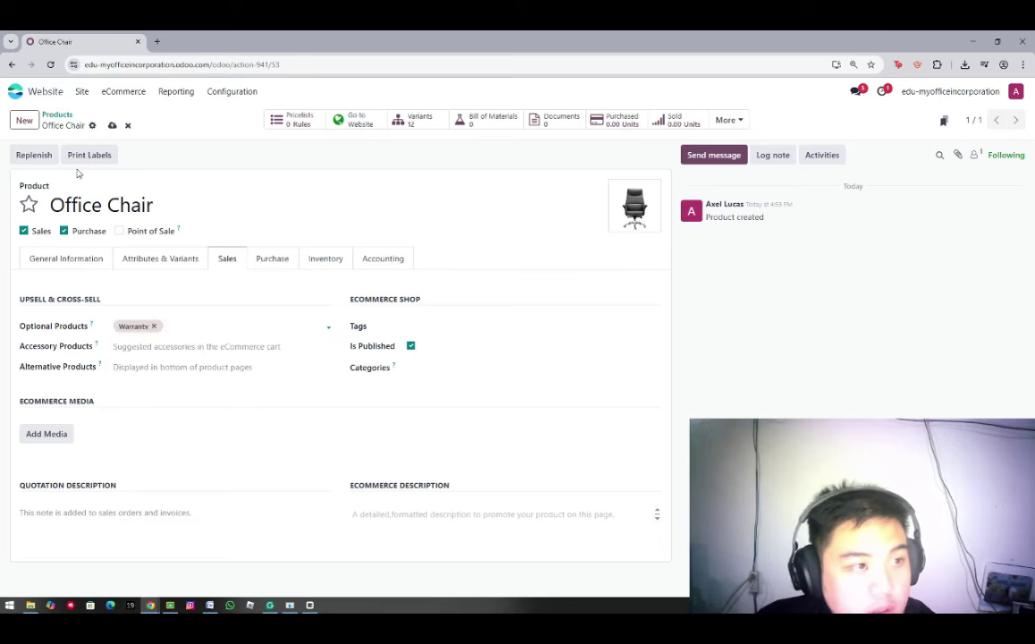
click(112, 126)
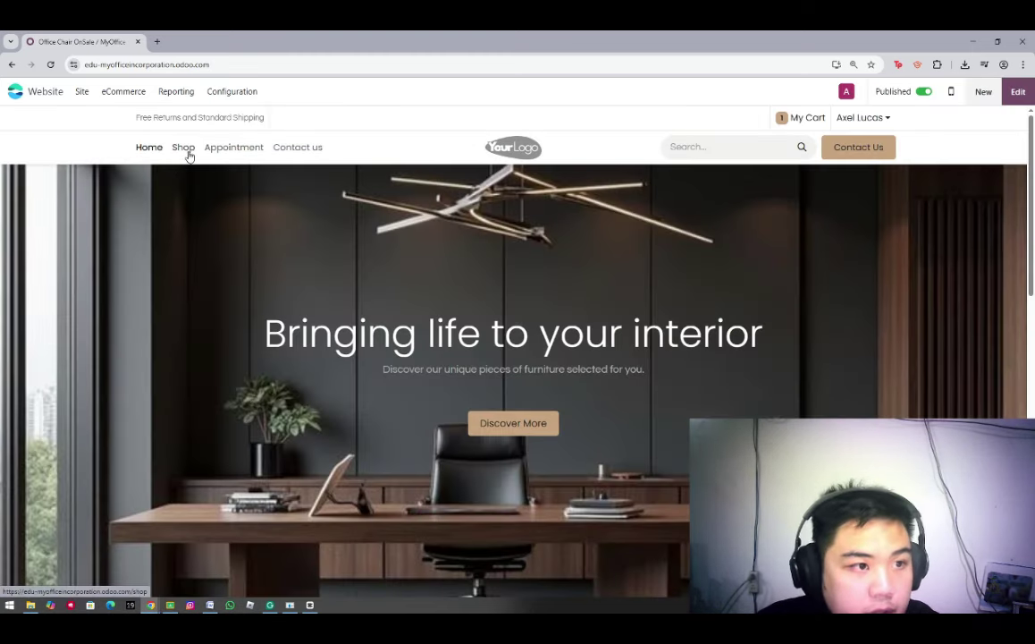
Add the Office Chair to the cart from the Shop, choosing the 5 Years warranty option
click(196, 161)
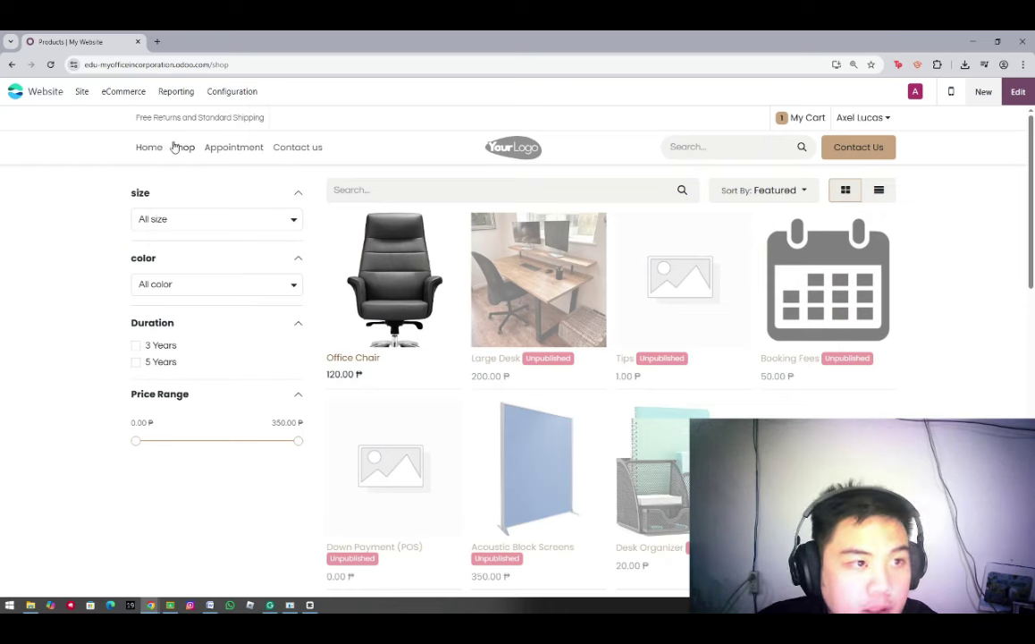
click(399, 259)
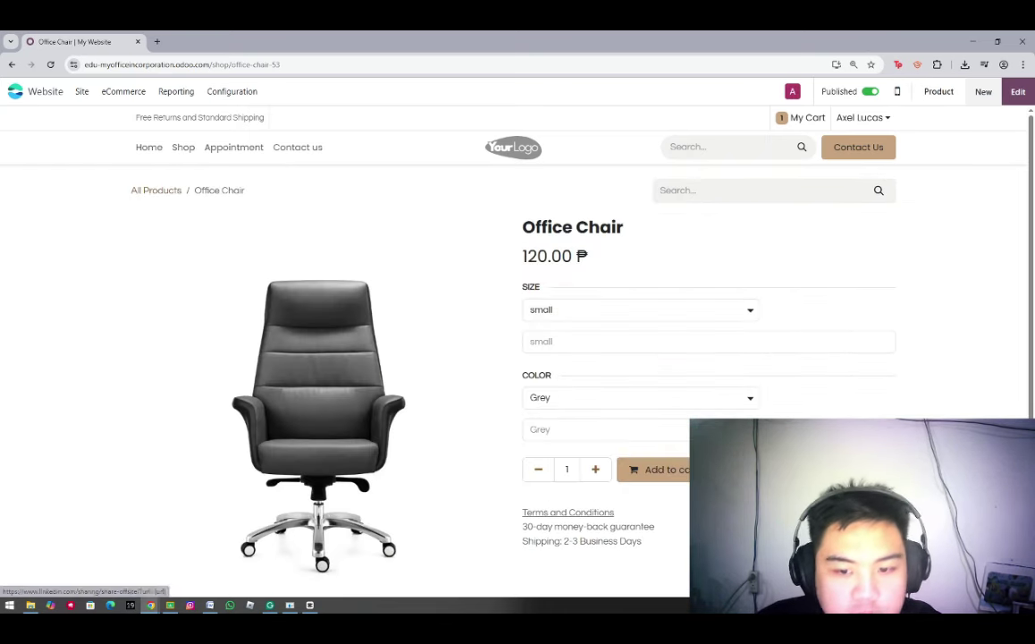
click(653, 471)
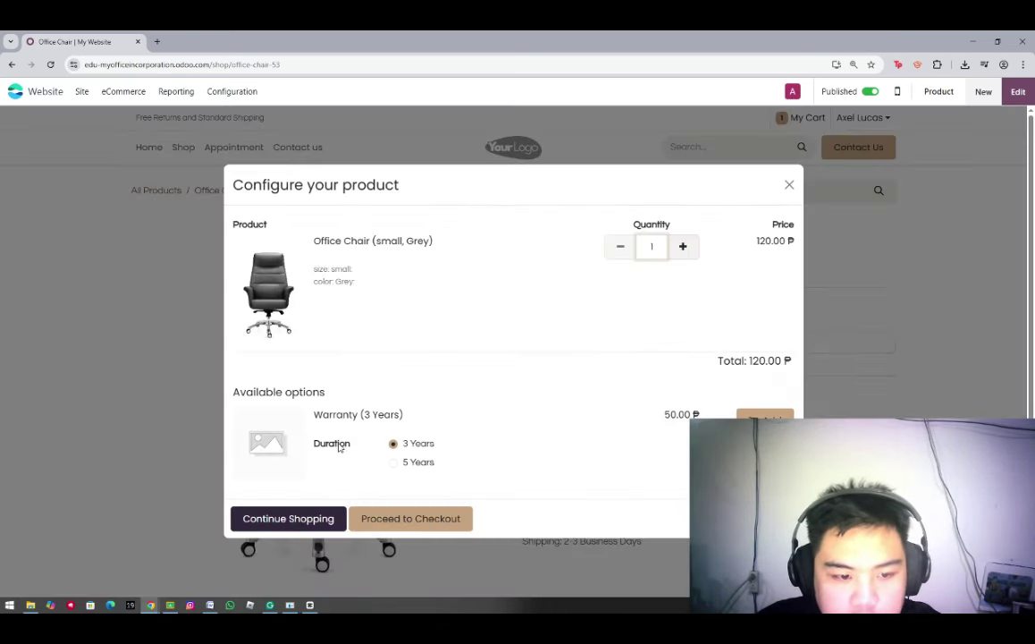
click(394, 462)
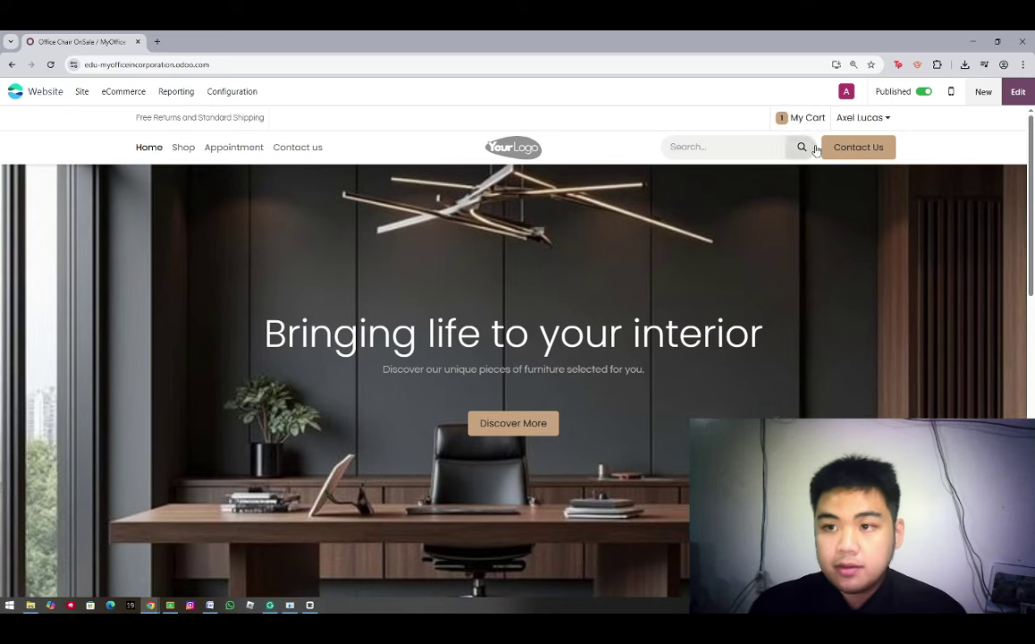
Install the Blog app from the New > Blog Post option
click(983, 92)
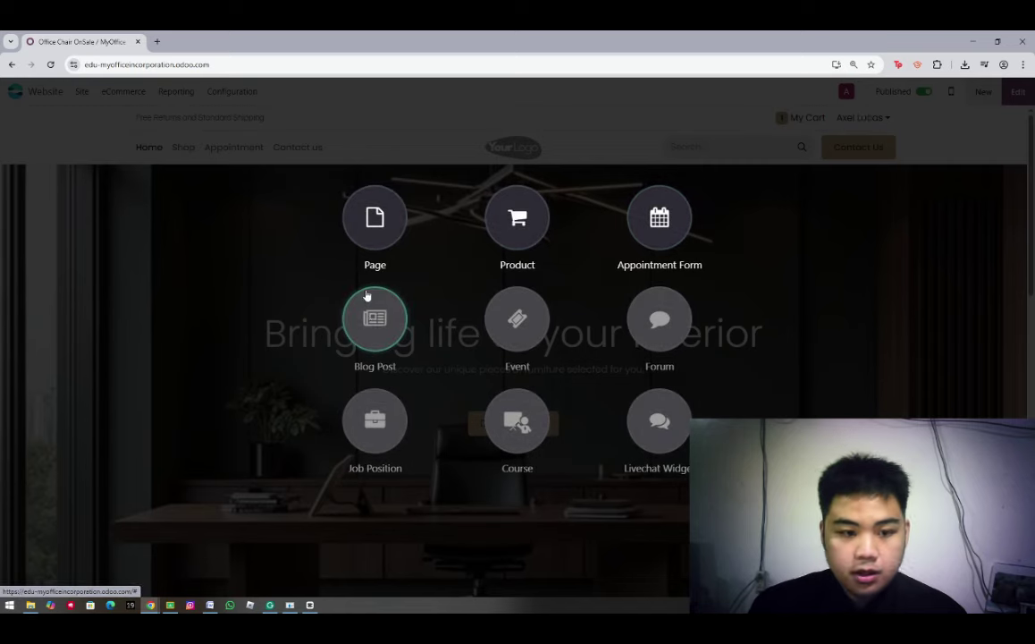
click(375, 315)
click(357, 370)
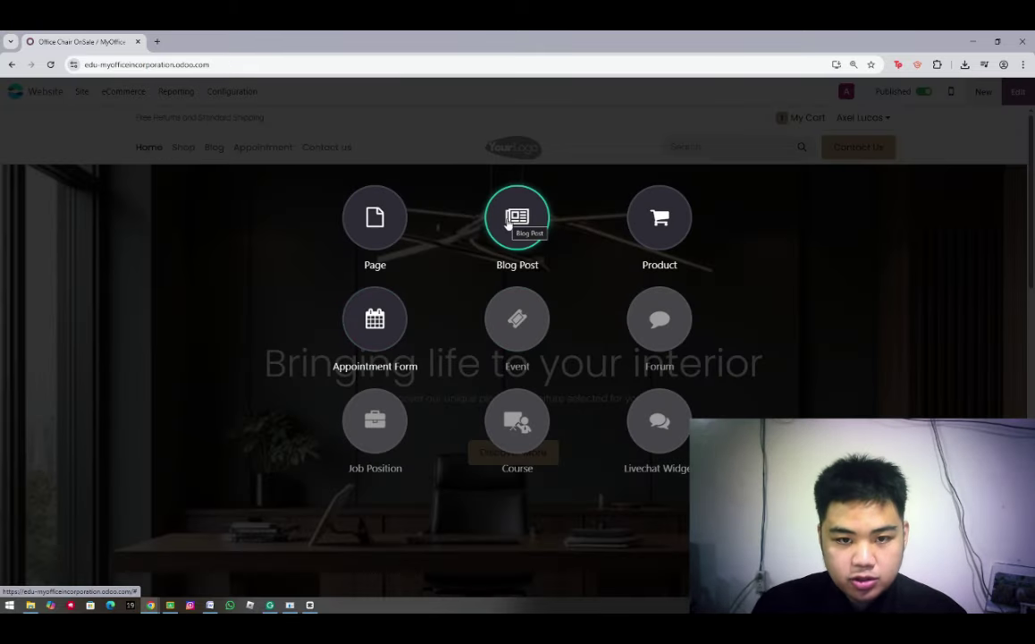
Create the blog 'MyOffice Inc.' with a post titled 'Year Warranty on Furniture - Our quality contract'
click(511, 223)
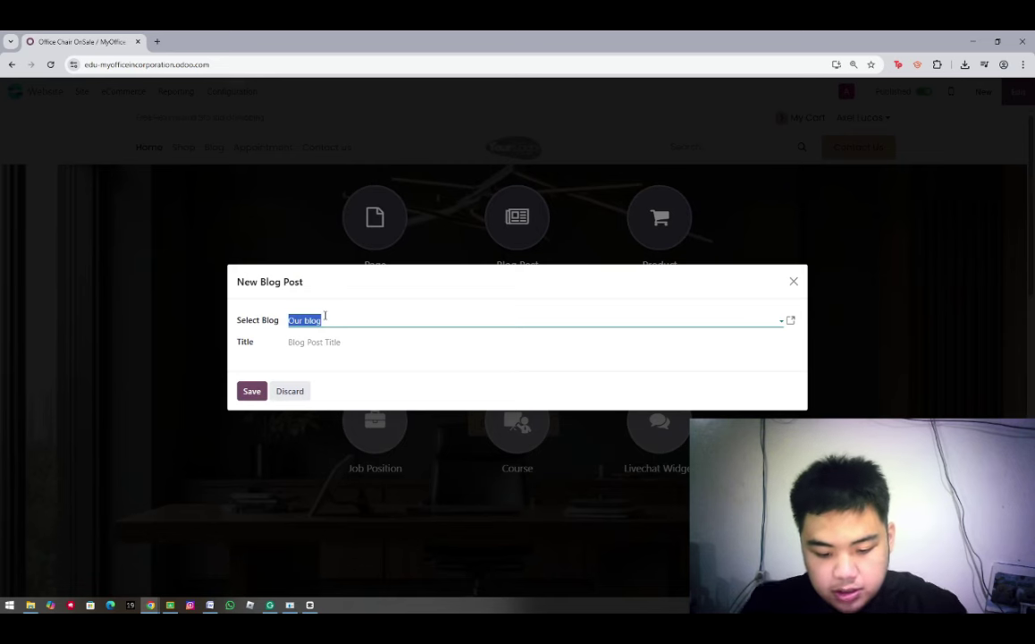
text(MyOffice Inc.)
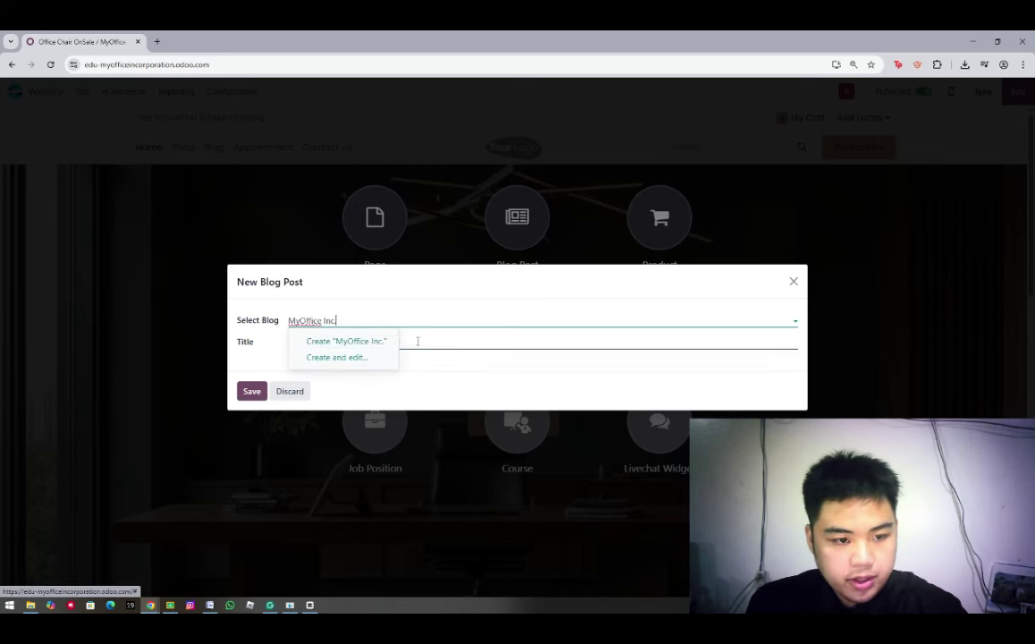
click(335, 340)
click(314, 322)
text(MyO)
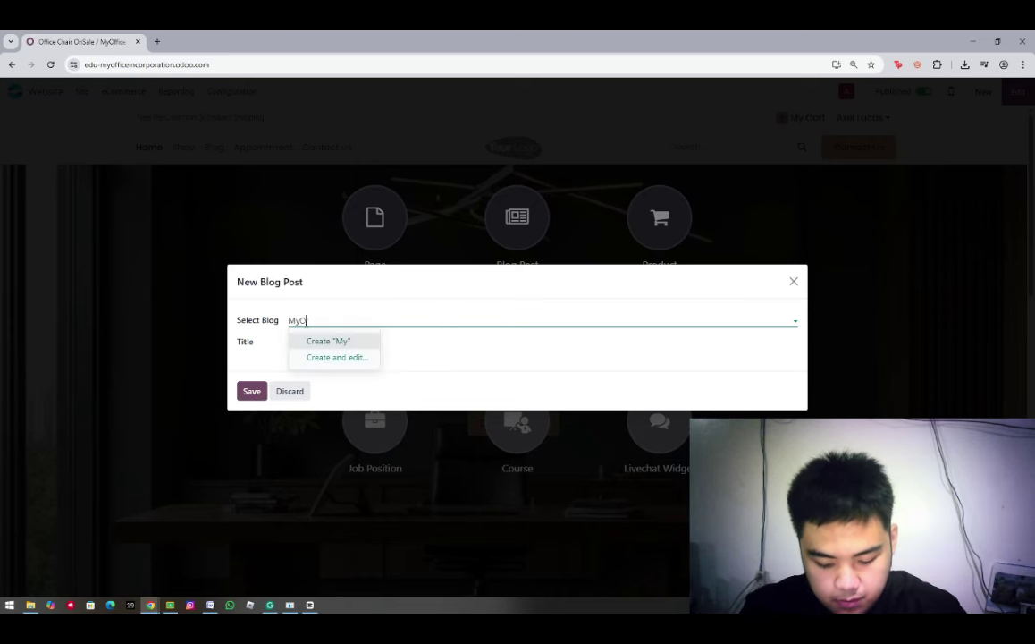
text(ffice I)
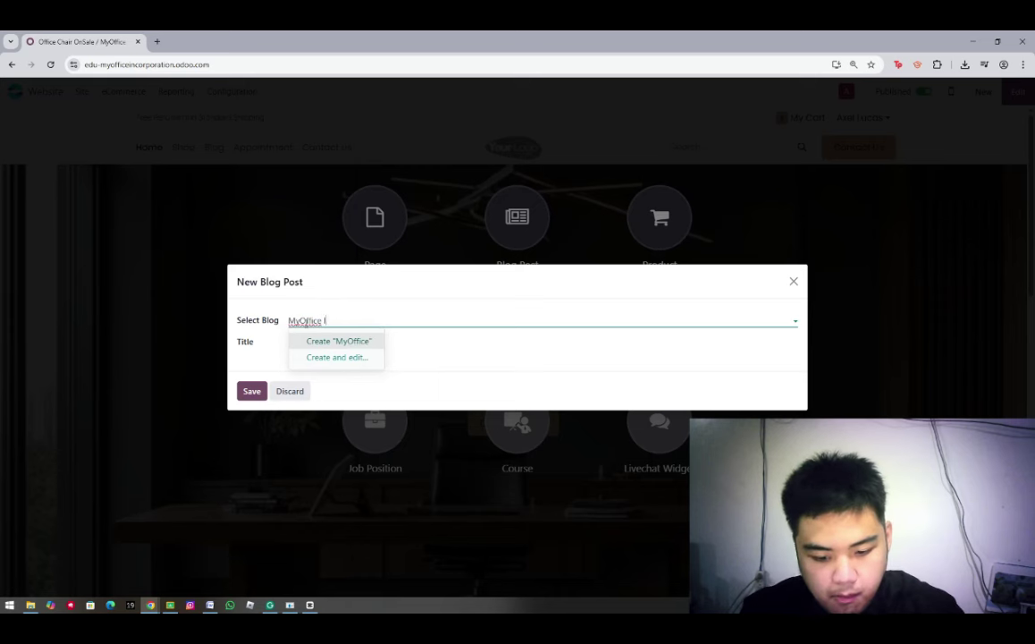
text(ncnc.)
click(314, 341)
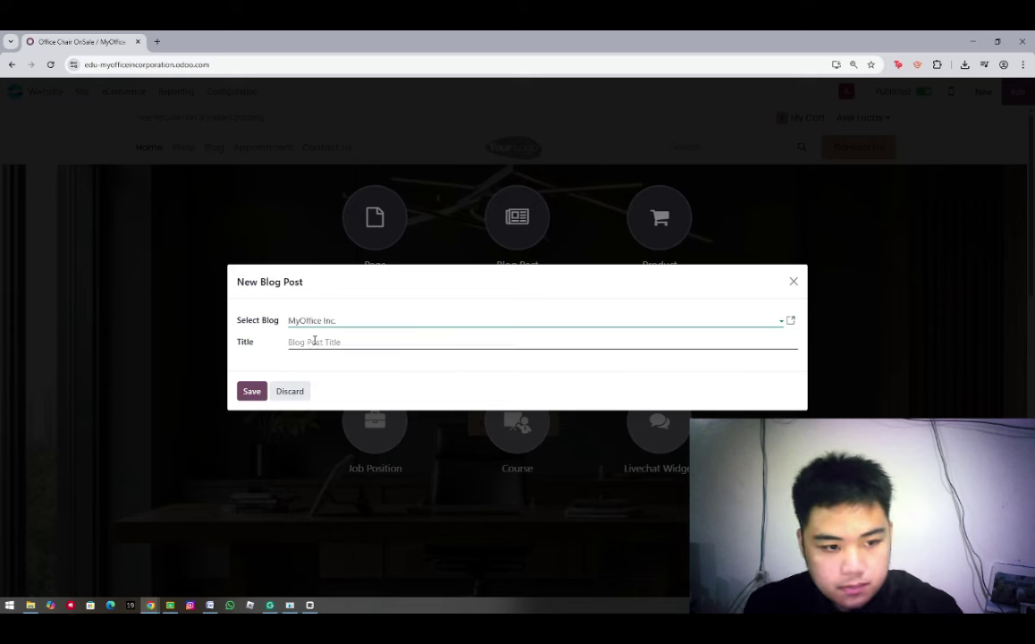
click(314, 340)
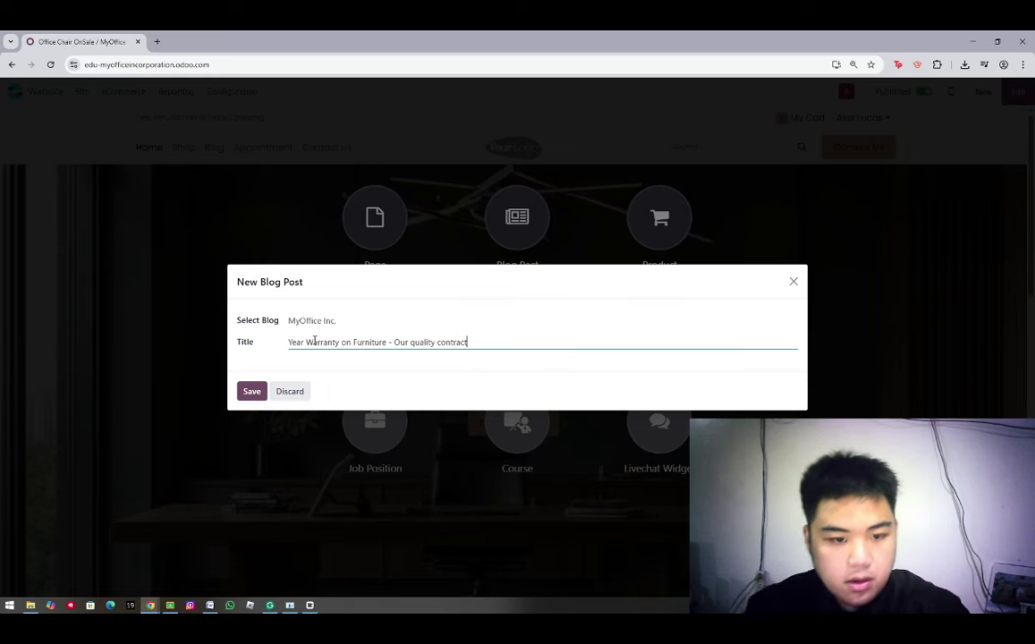
click(253, 390)
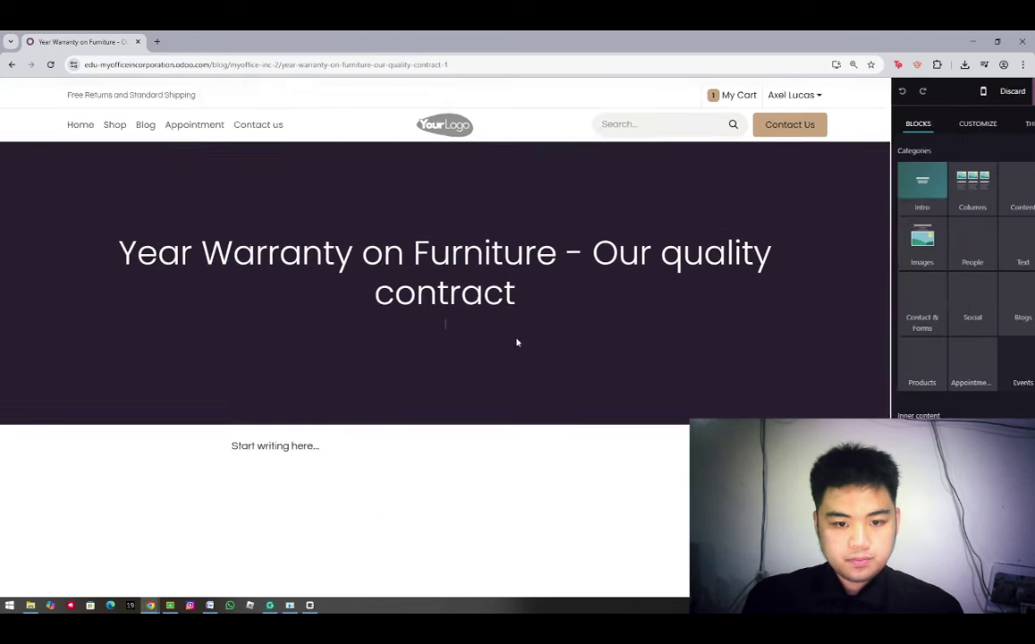
Paste an intro paragraph into the cover subtitle, set a tan cover background, and save
click(529, 304)
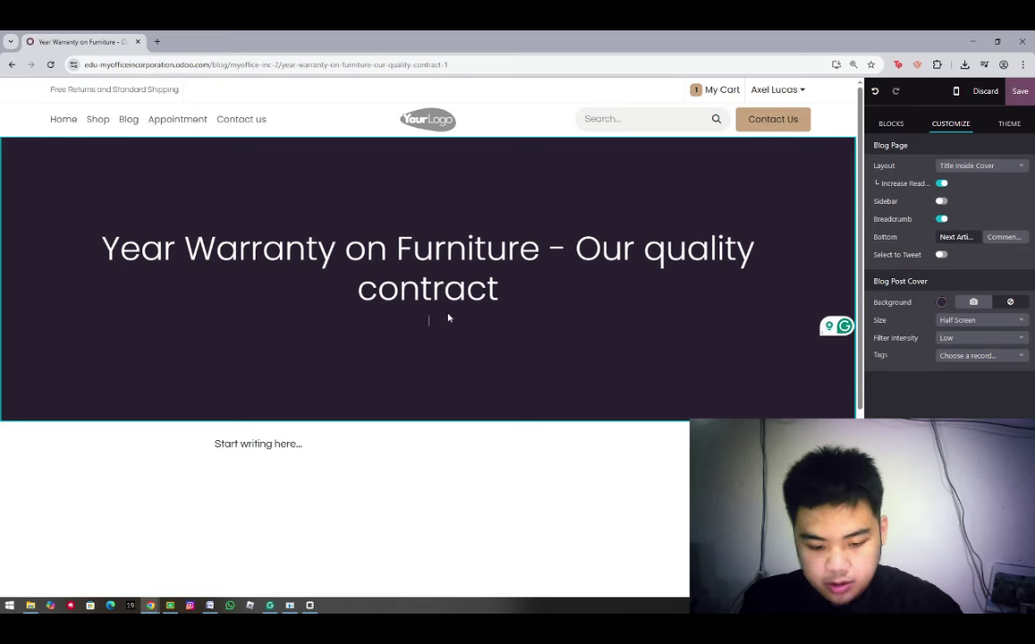
text(When it comes to buying furniture, quality and longevity are always top of mind. After all, these are the pieces that turn a house into a home, creating comfort and functionality in your living spaces. We understand how important it is for you to feel confident in your purchase. That's why we are thrilled to announce our new and improved warranty service designed to give you even more peace of mind.)
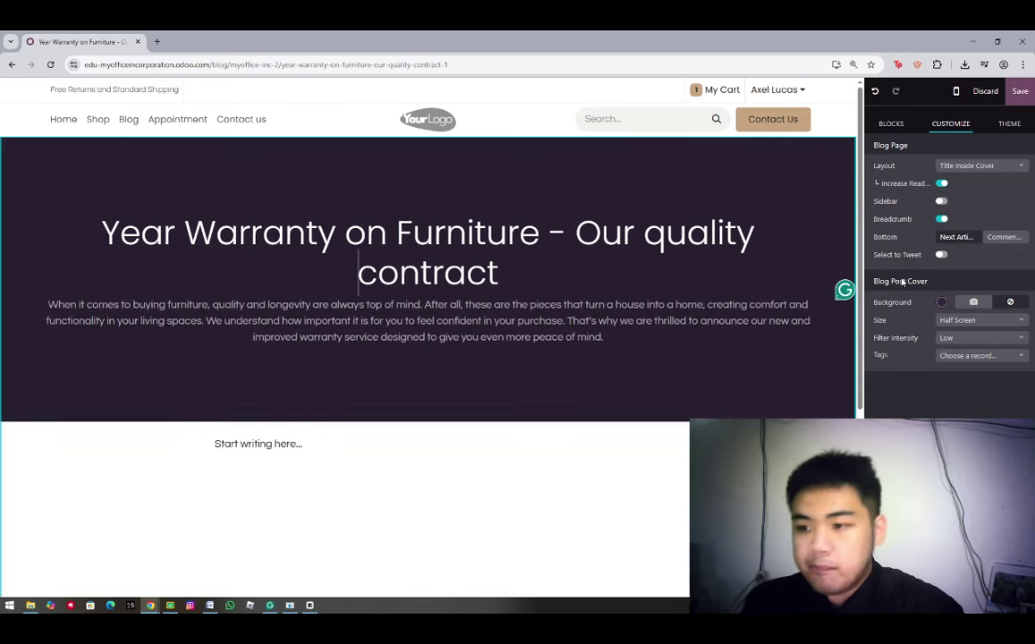
click(941, 302)
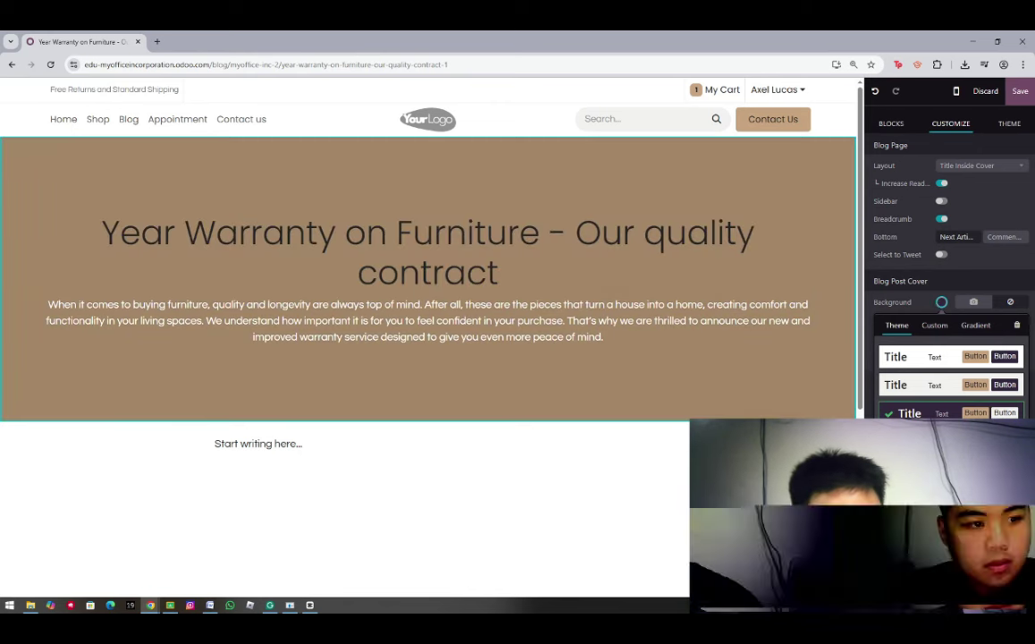
click(950, 440)
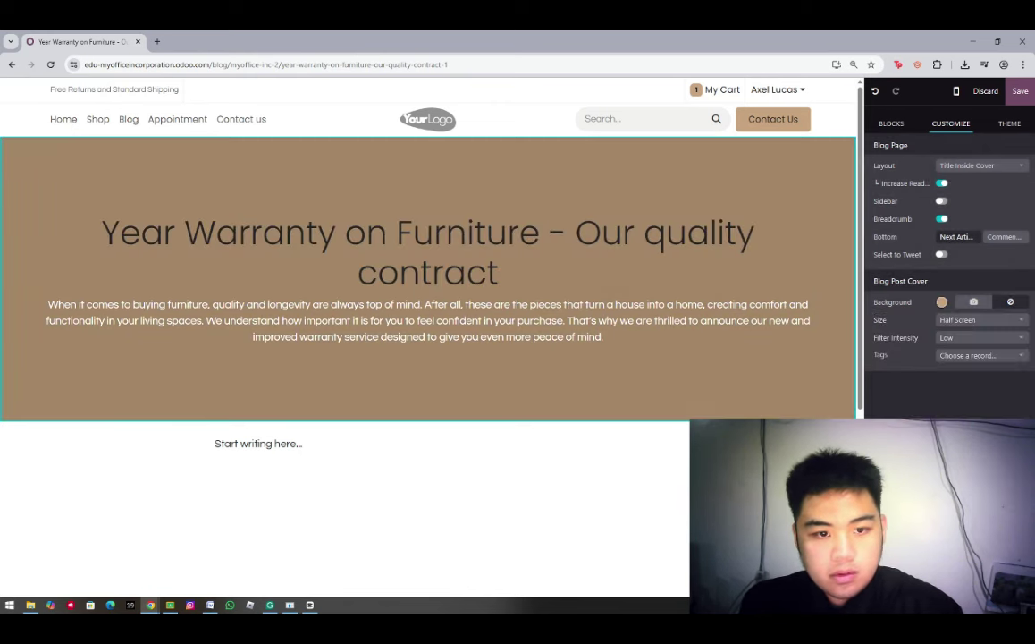
click(1020, 92)
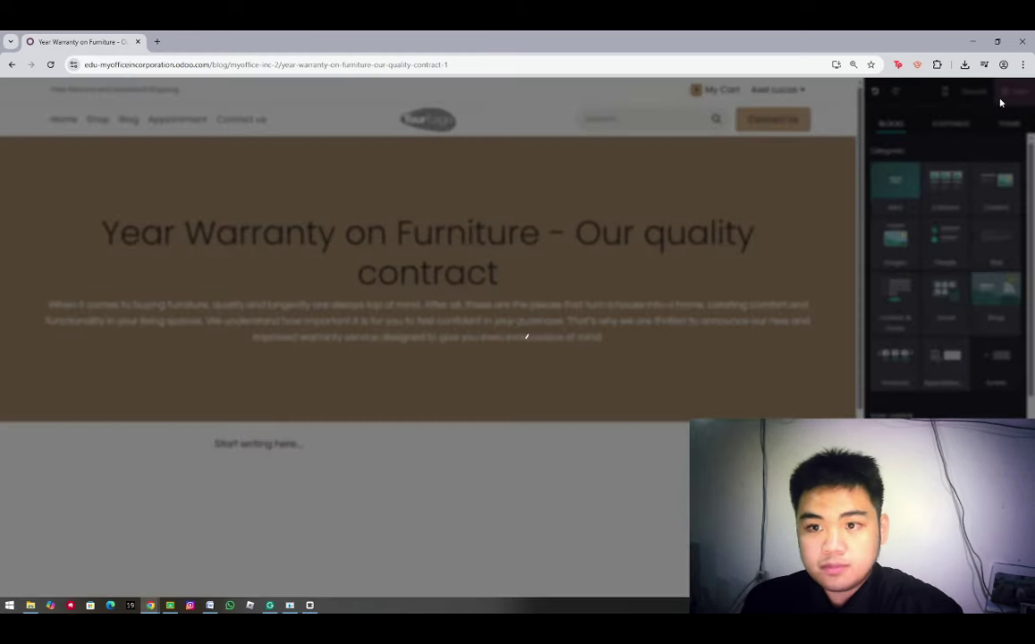